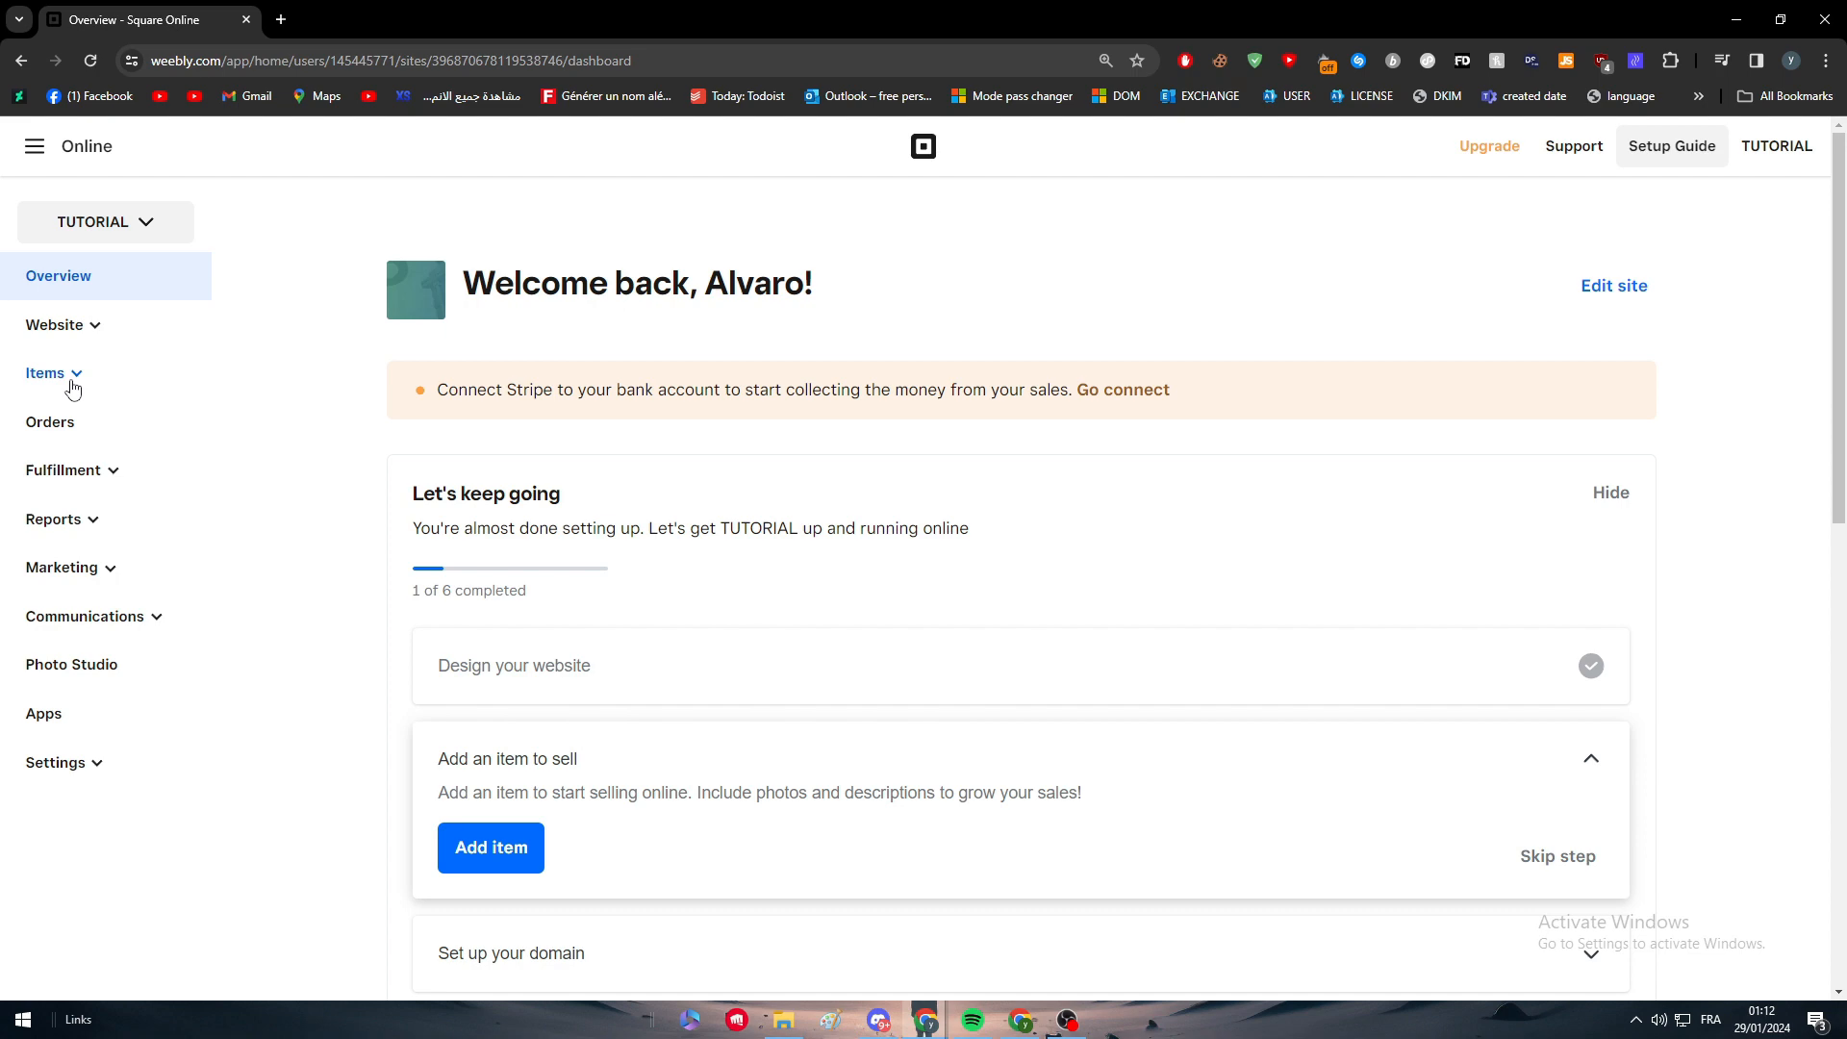
Open the site's item list and start creating a new item.
left_click(71, 384)
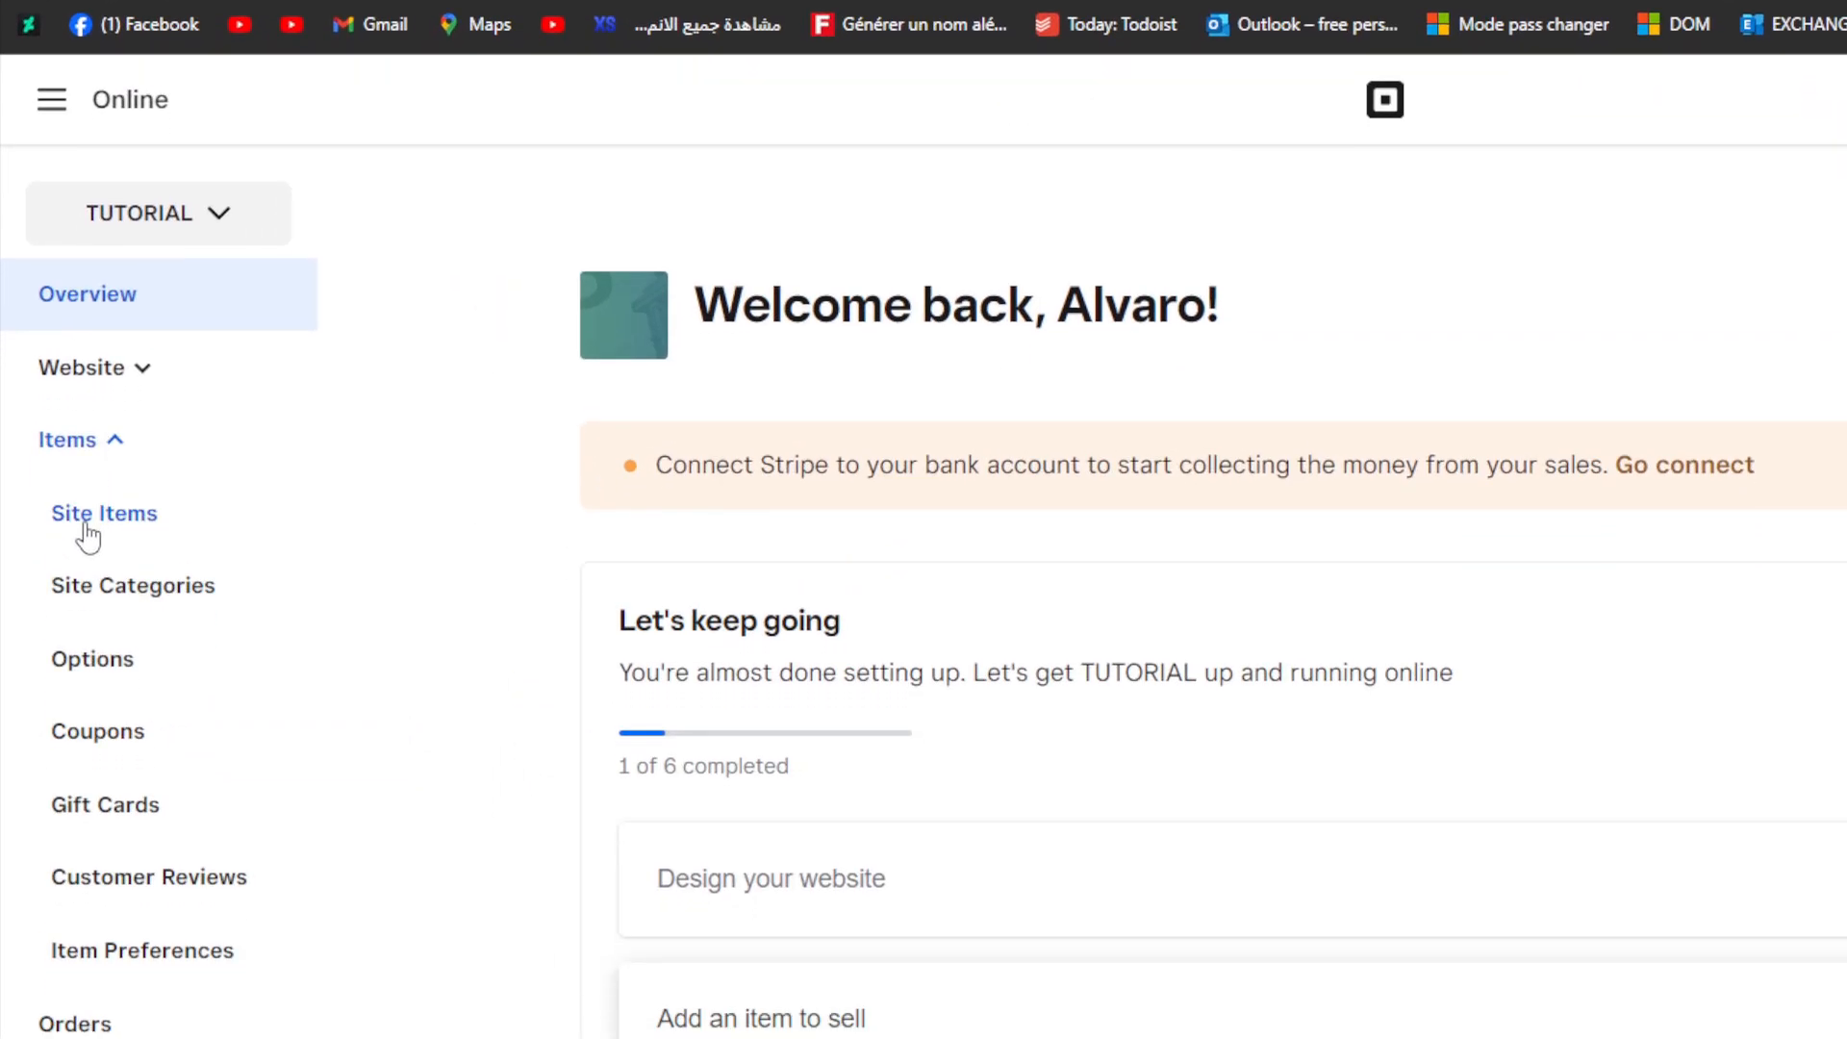
left_click(87, 527)
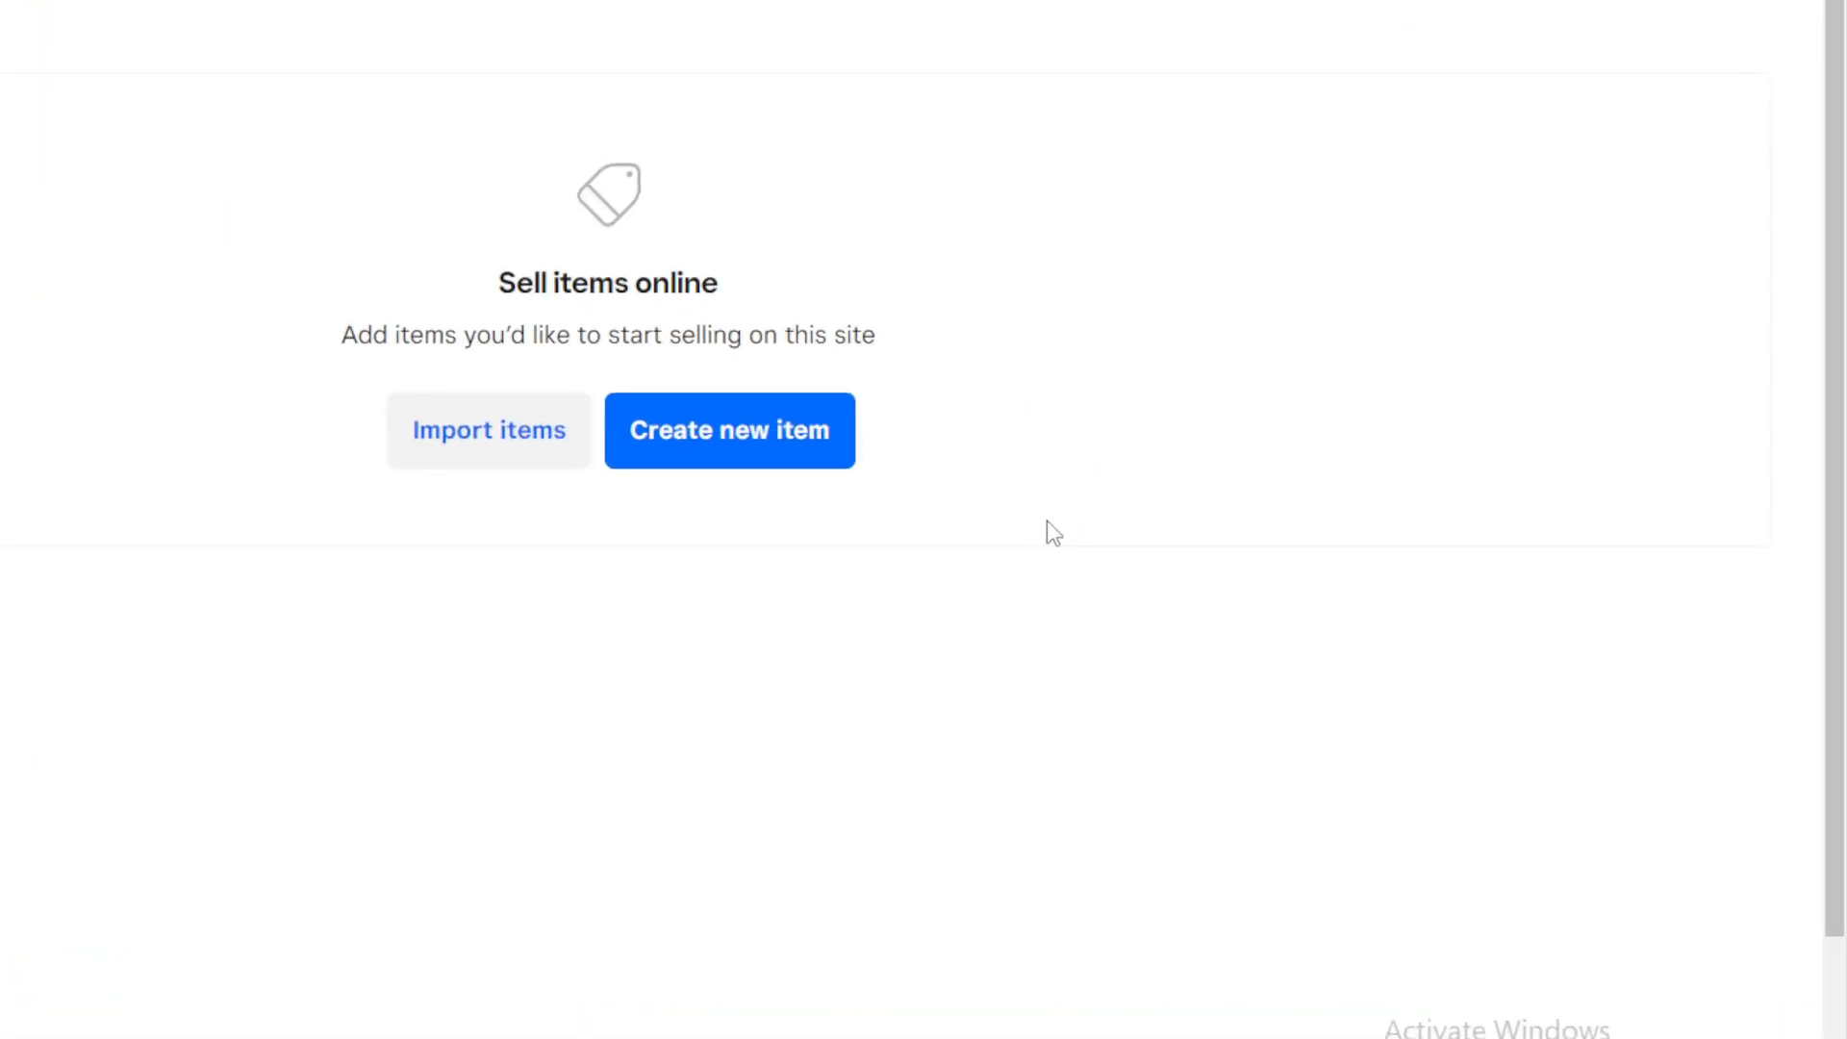
left_click(819, 478)
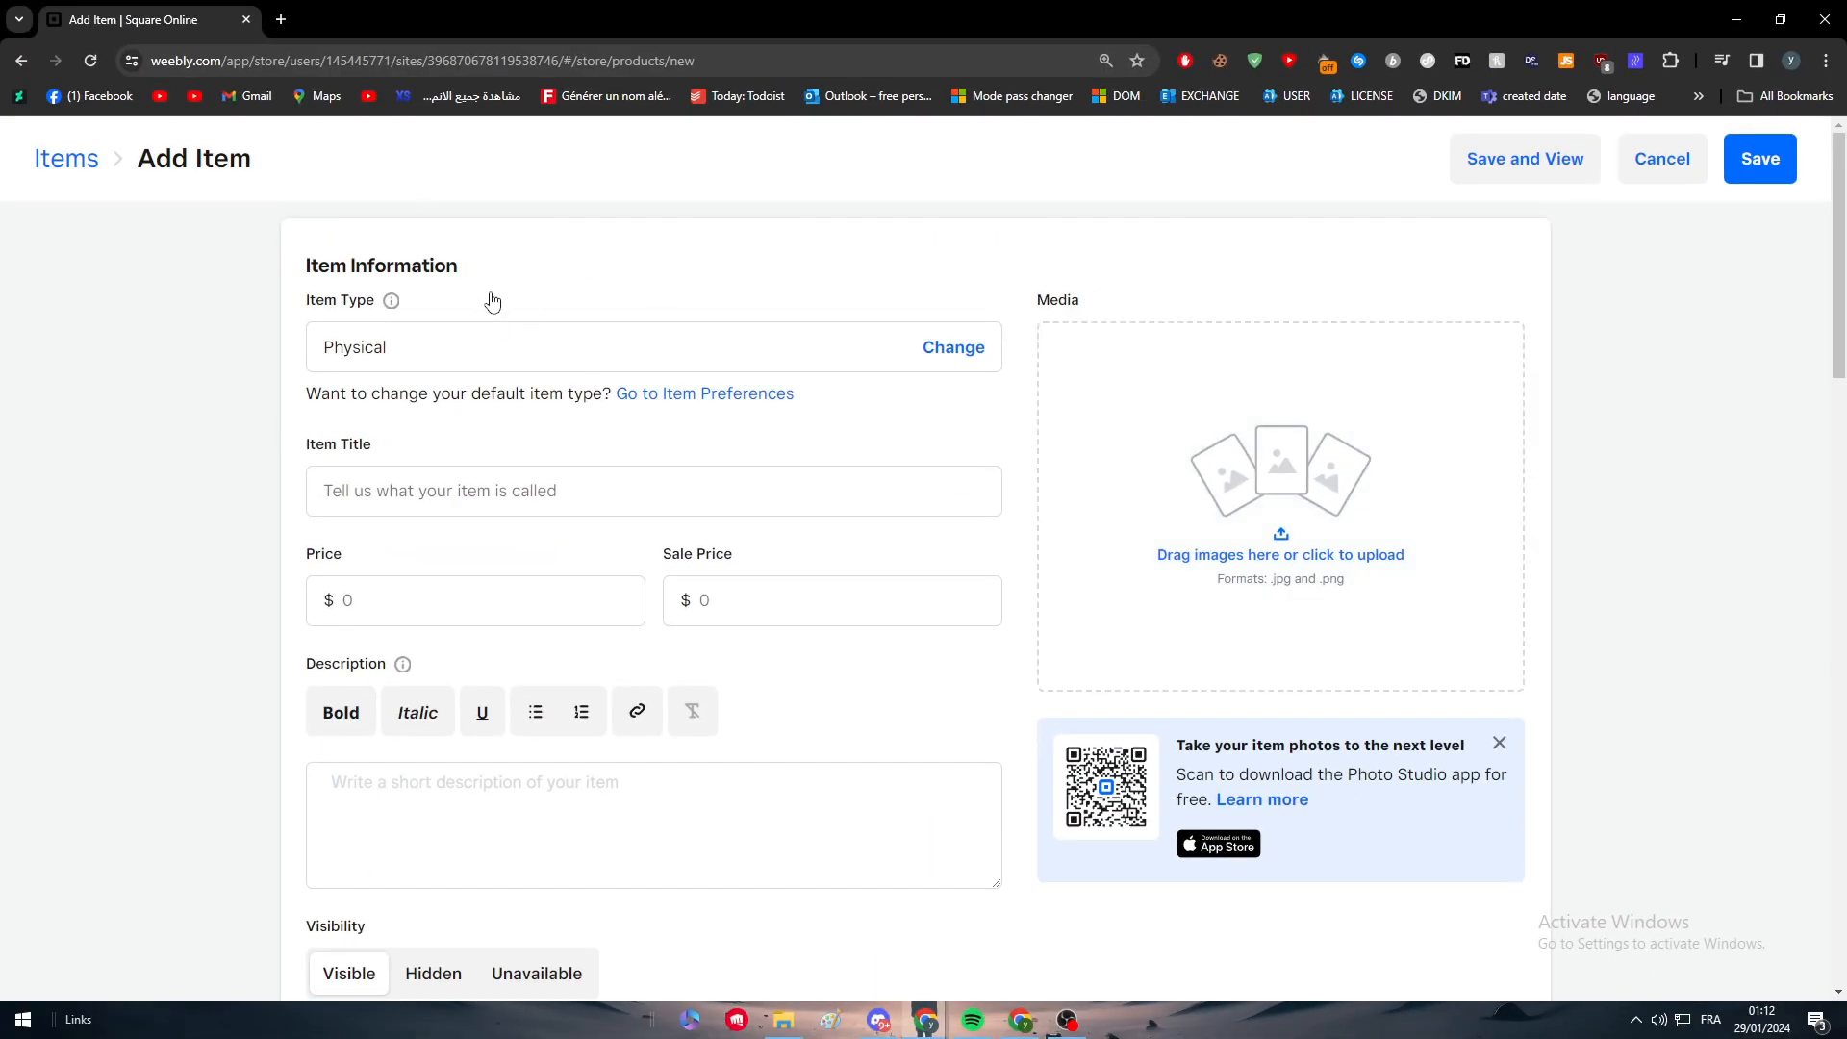
Review the sections of the blank Add Item form, from item information down to the SEO fields.
scroll(492, 302, "down", 20)
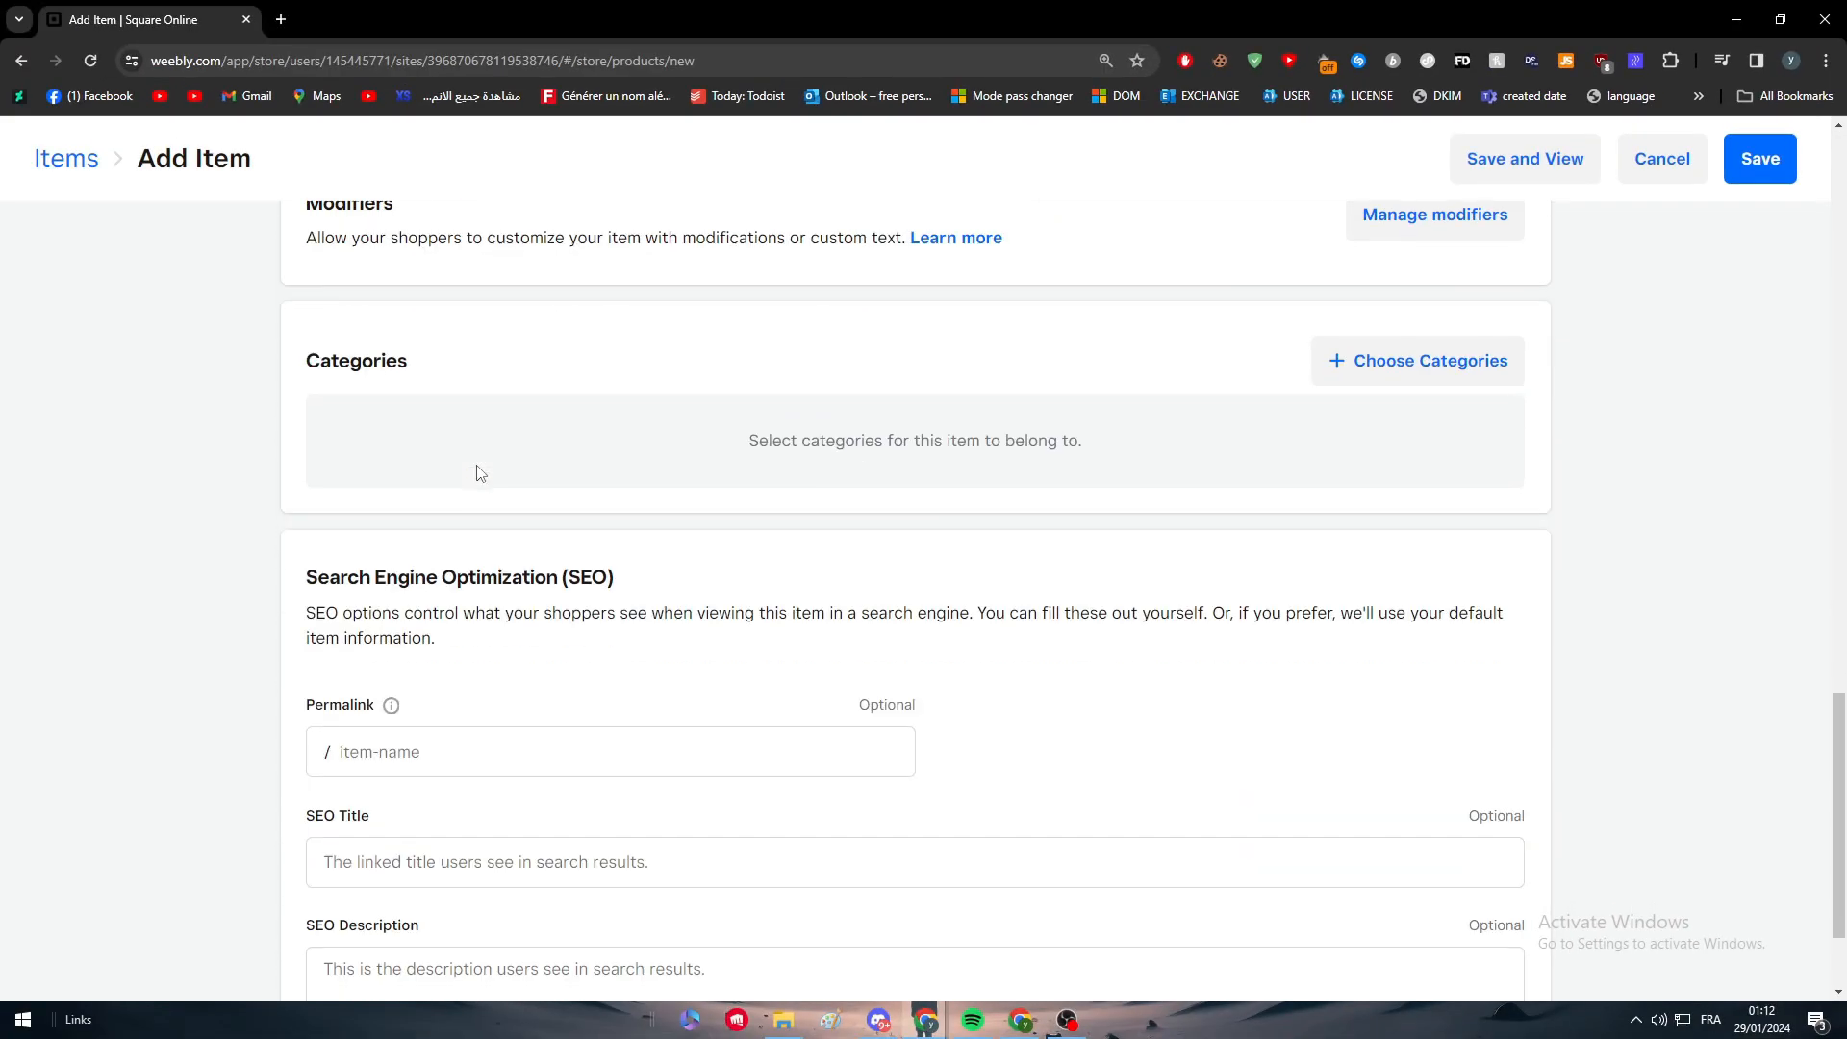
scroll(478, 472, "down", 3)
scroll(988, 591, "up", 7)
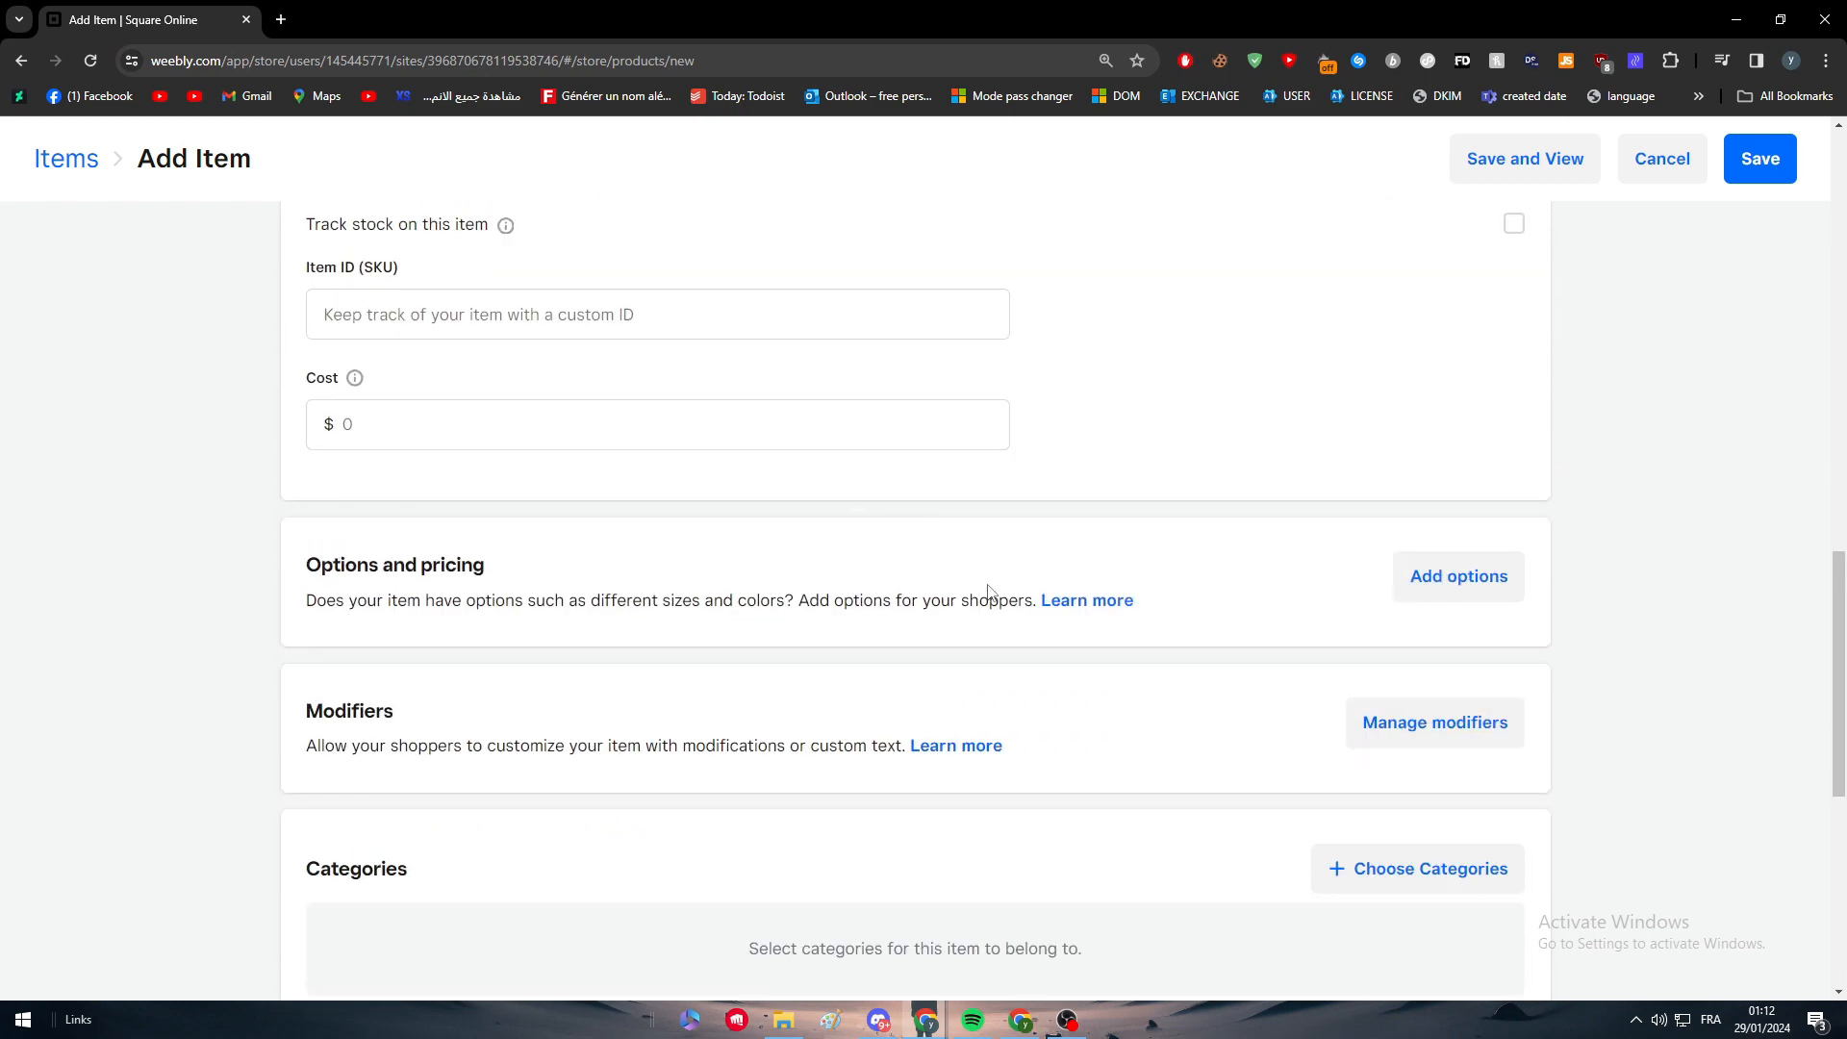
scroll(987, 591, "up", 5)
scroll(709, 515, "up", 8)
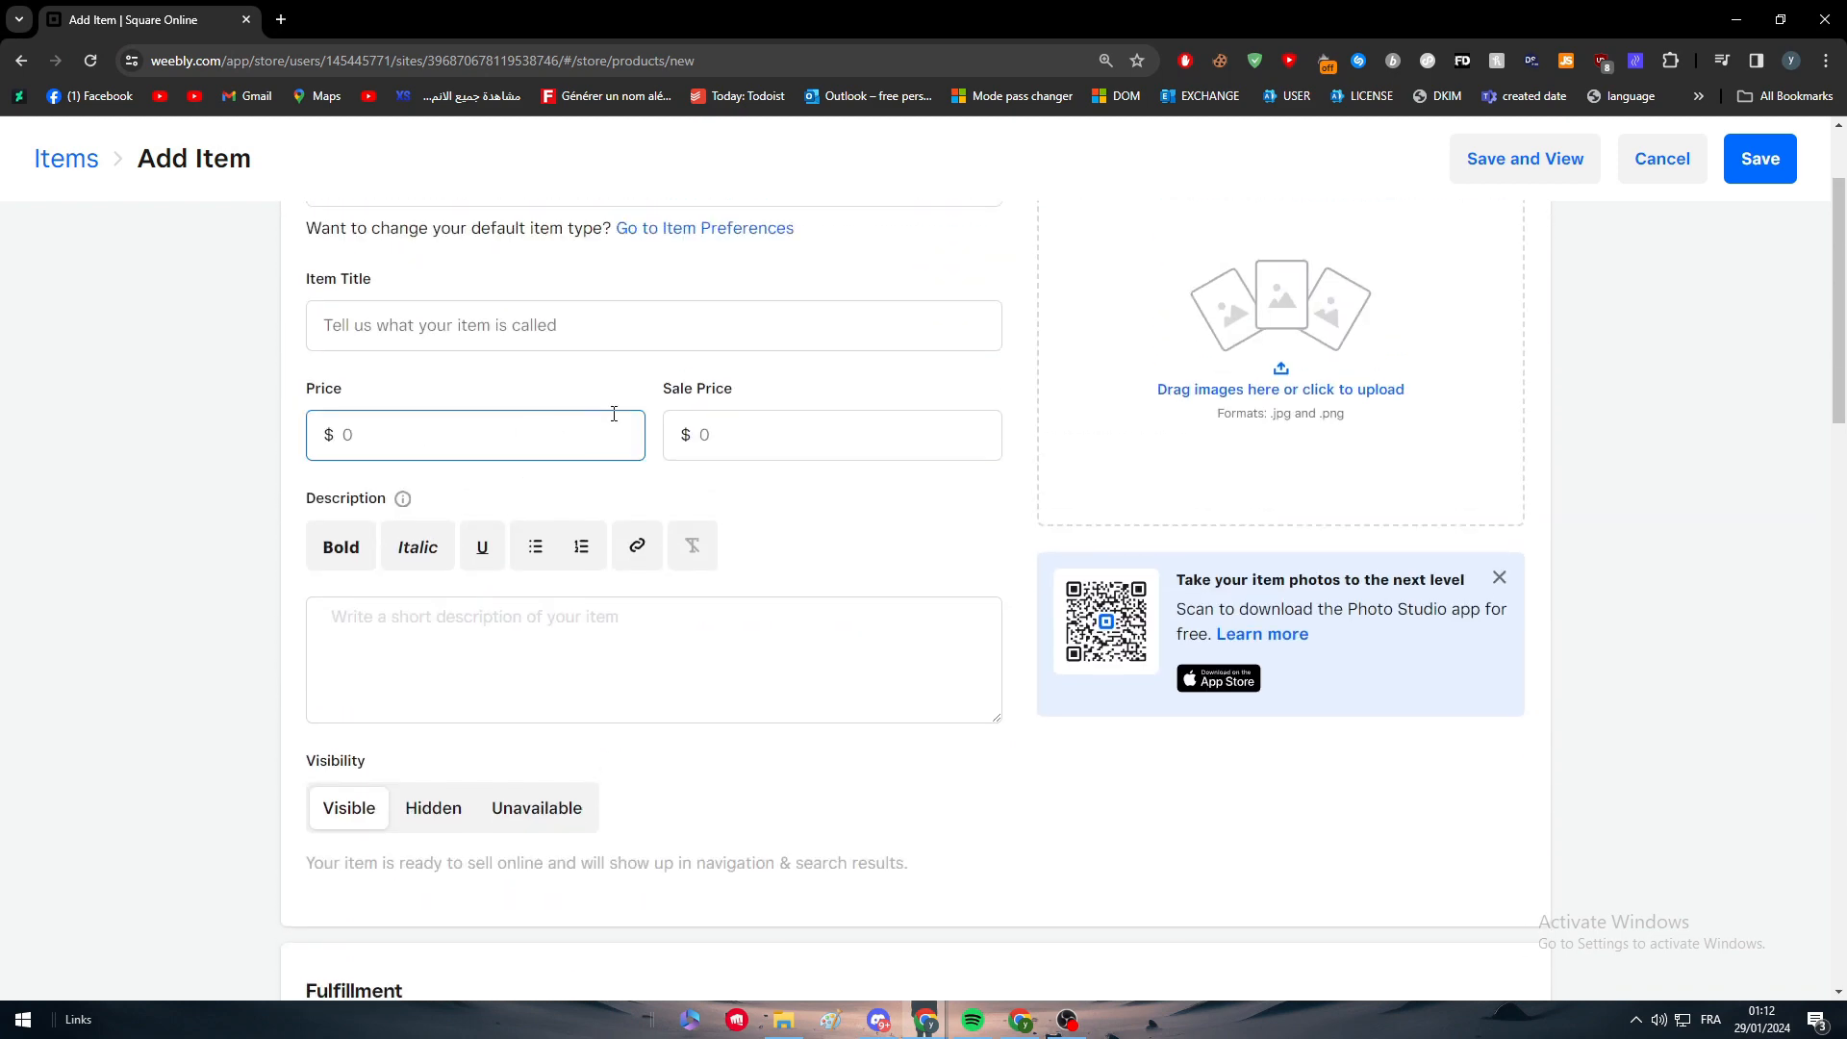
scroll(1125, 391, "up", 2)
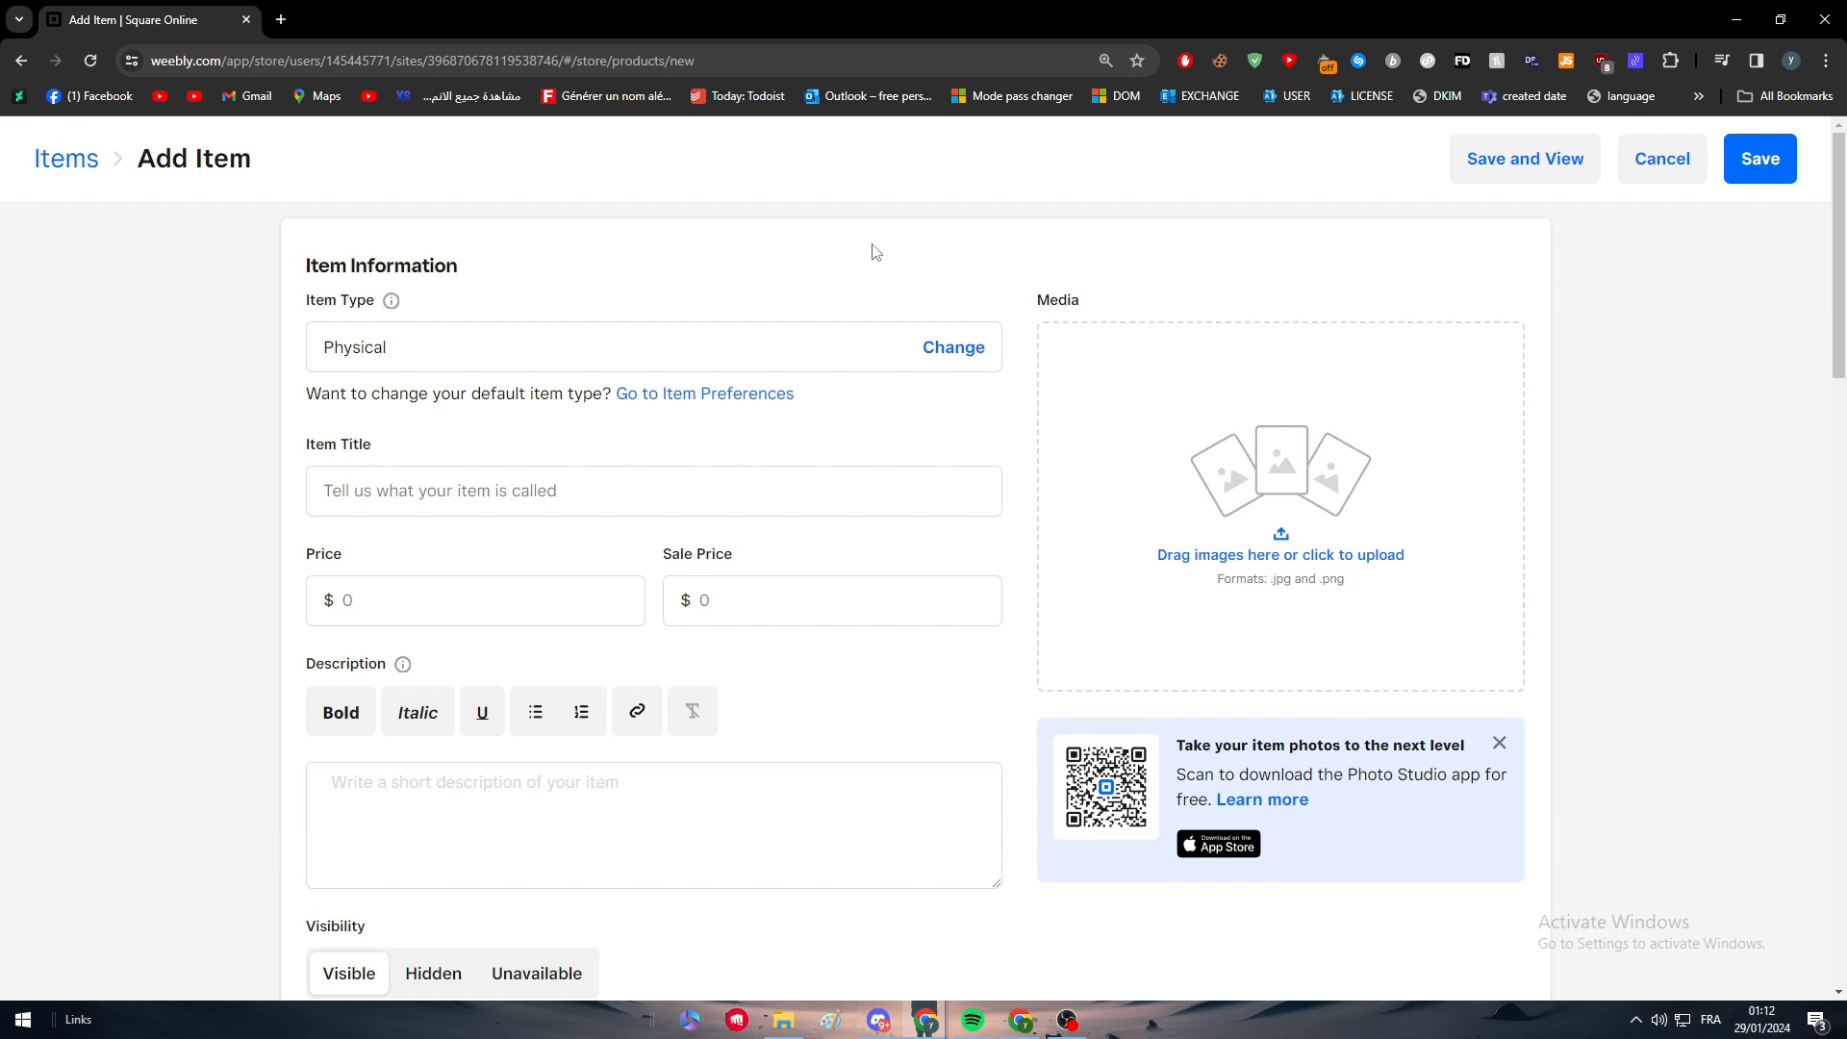
Open AliExpress in a new browser tab and browse its home page for a sample product.
left_click(281, 19)
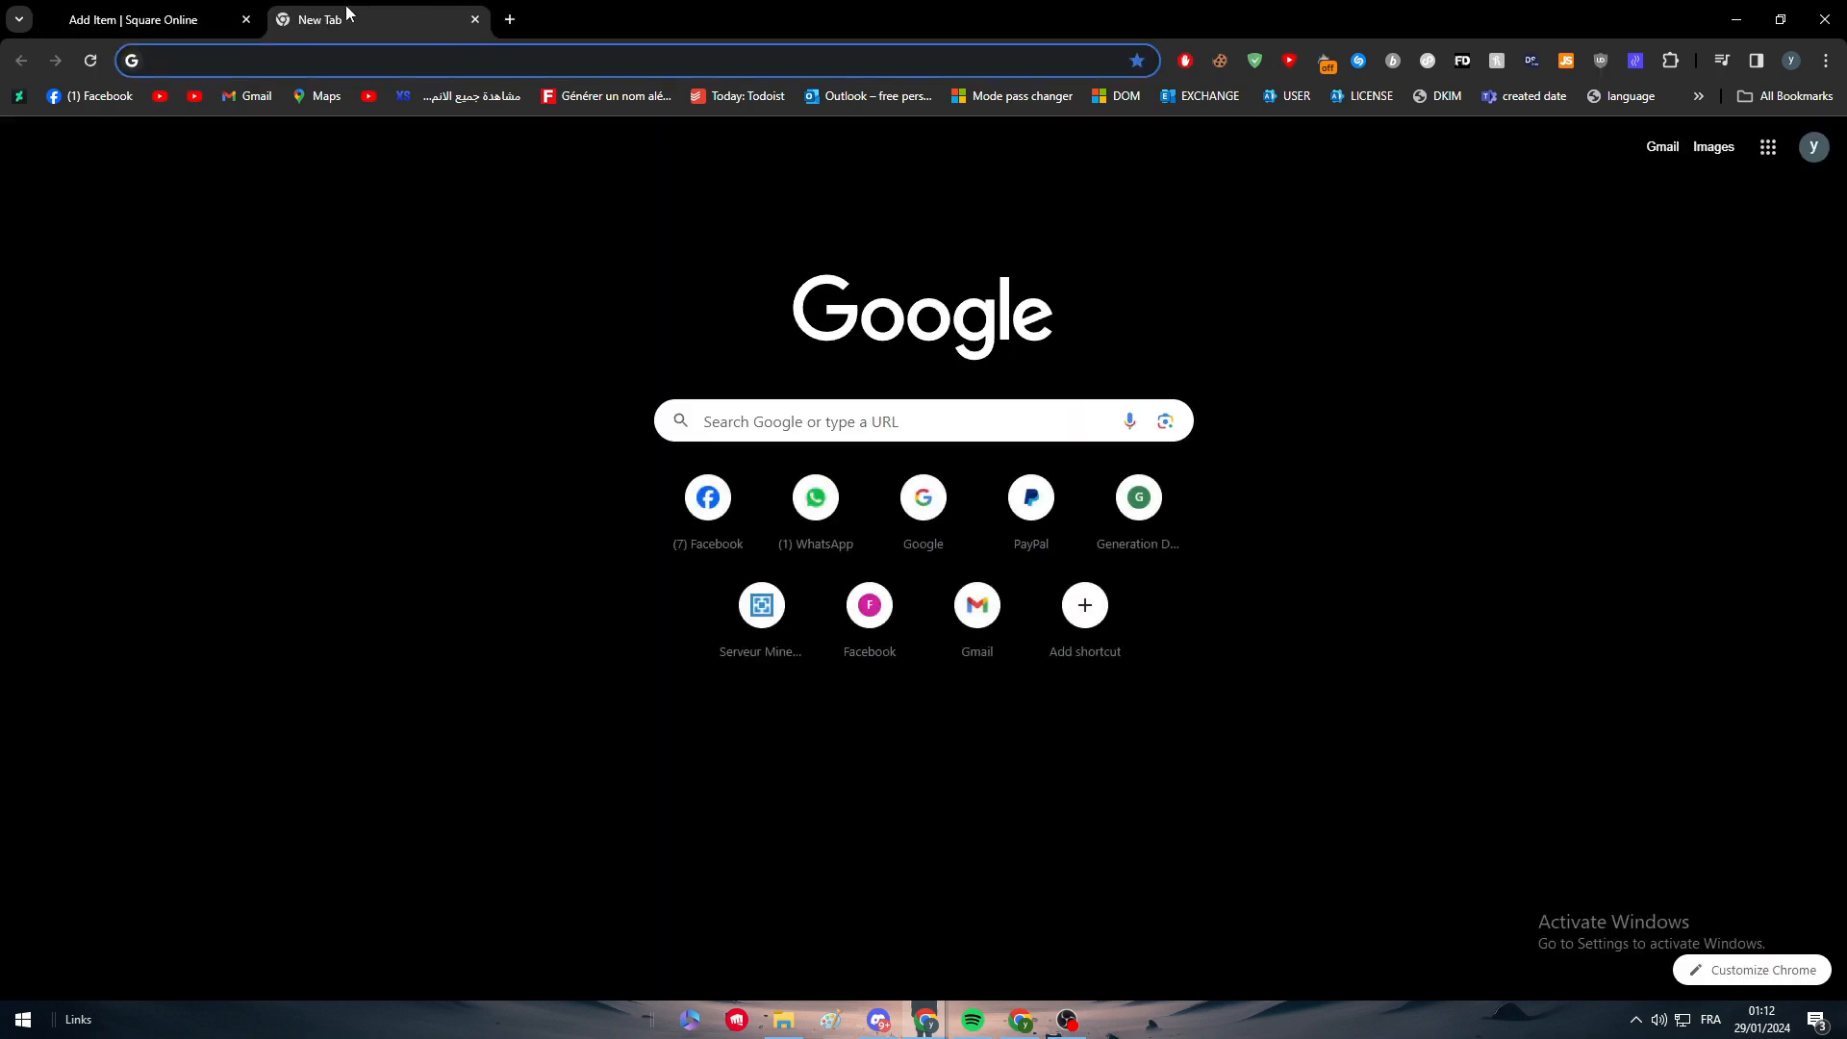
type("Al")
key("Return")
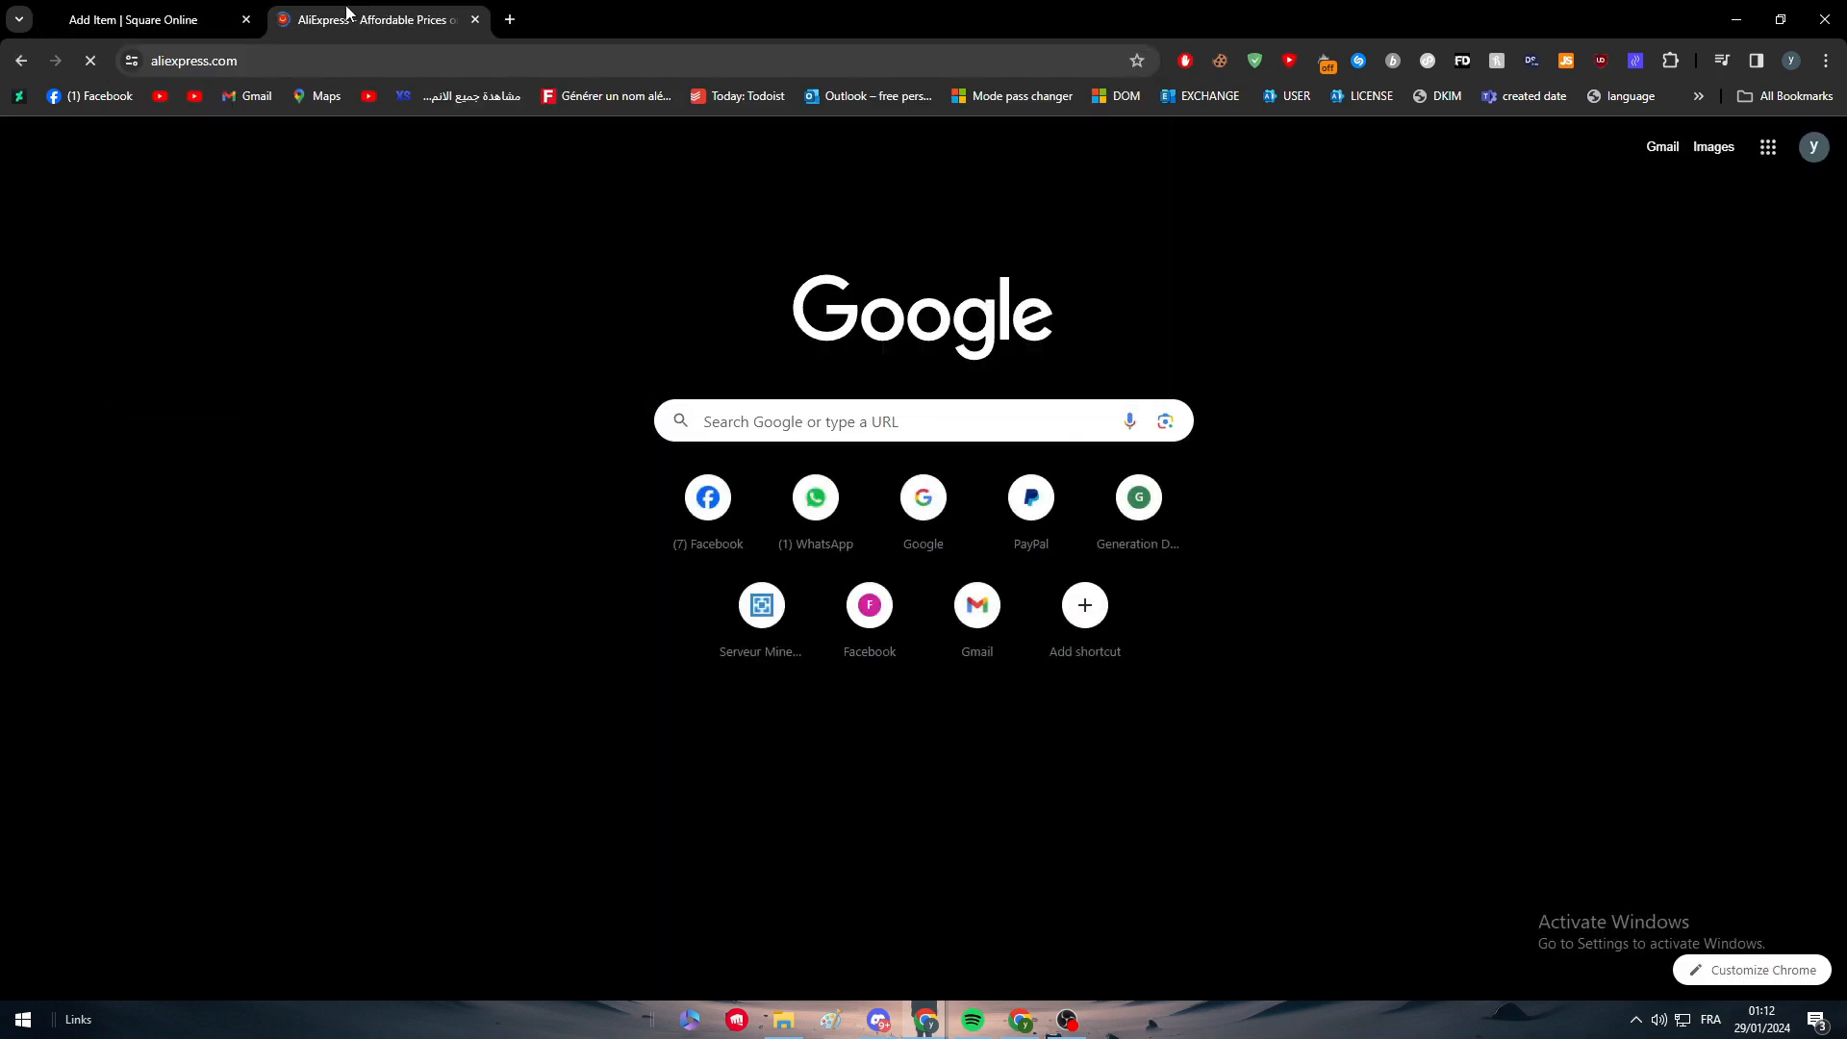
scroll(303, 481, "down", 3)
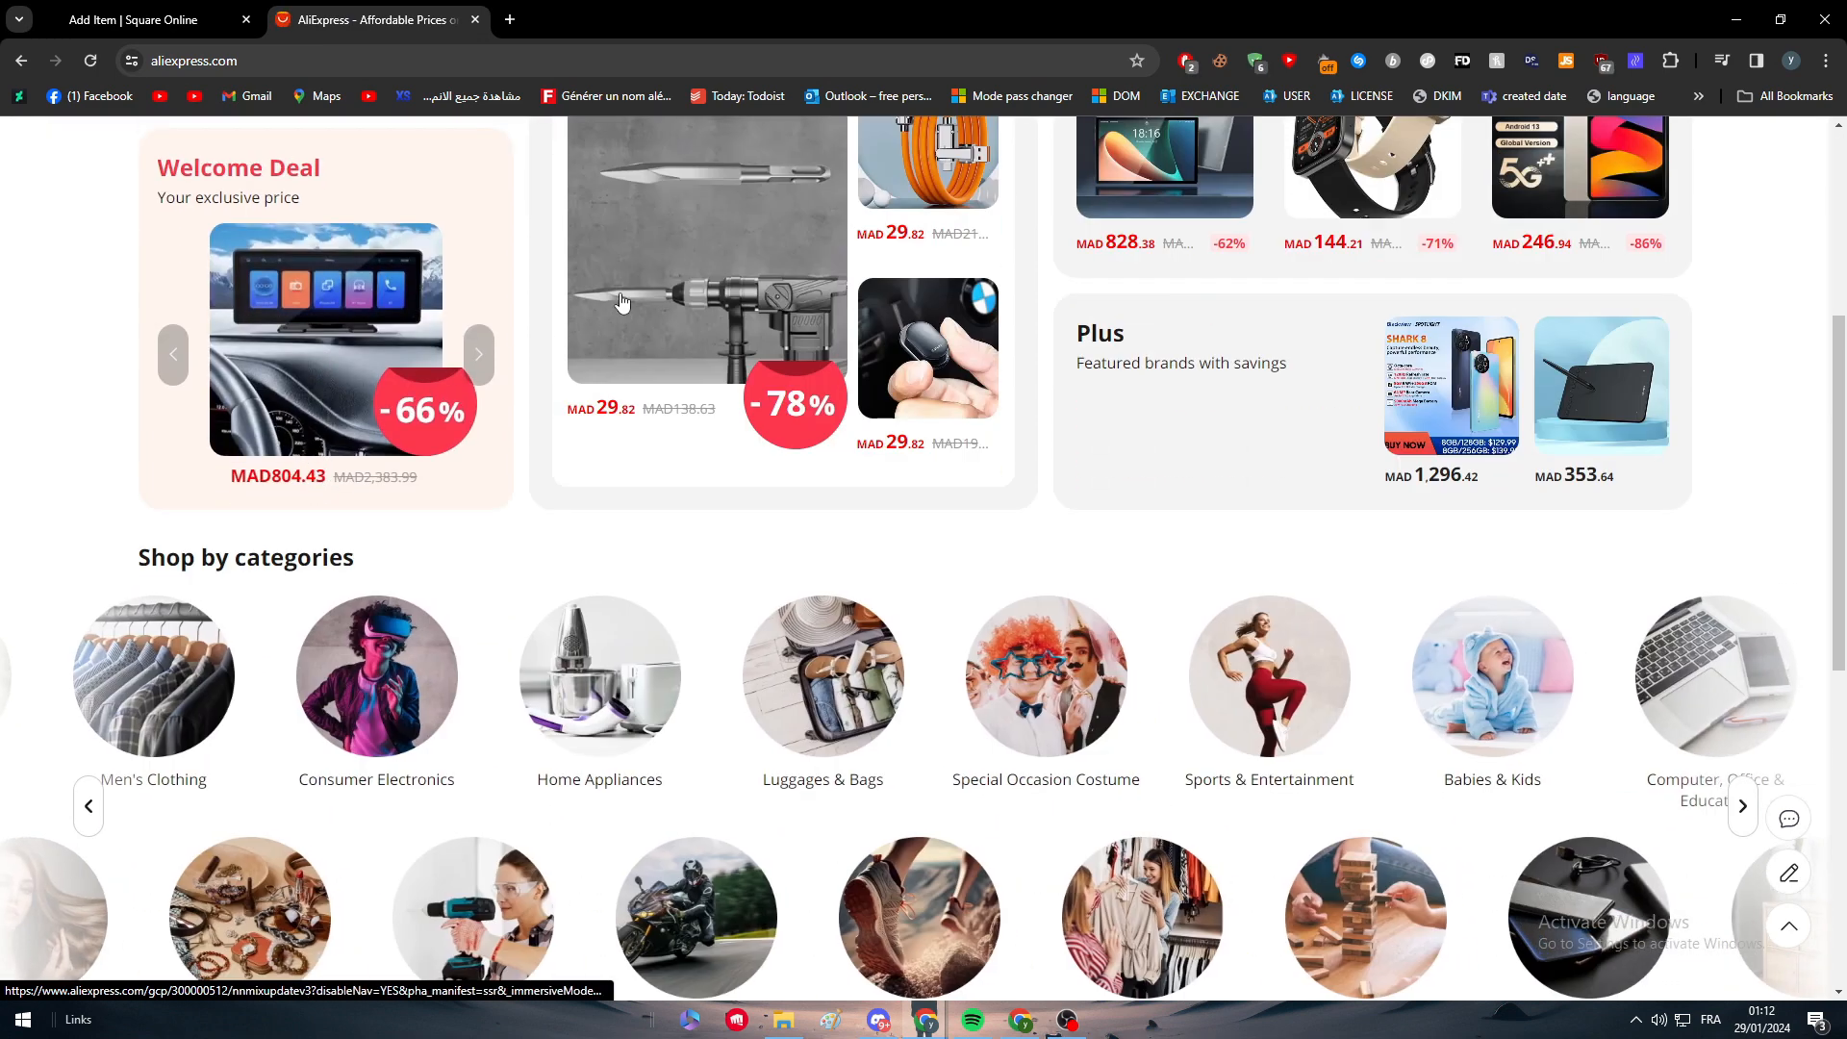
scroll(760, 238, "up", 2)
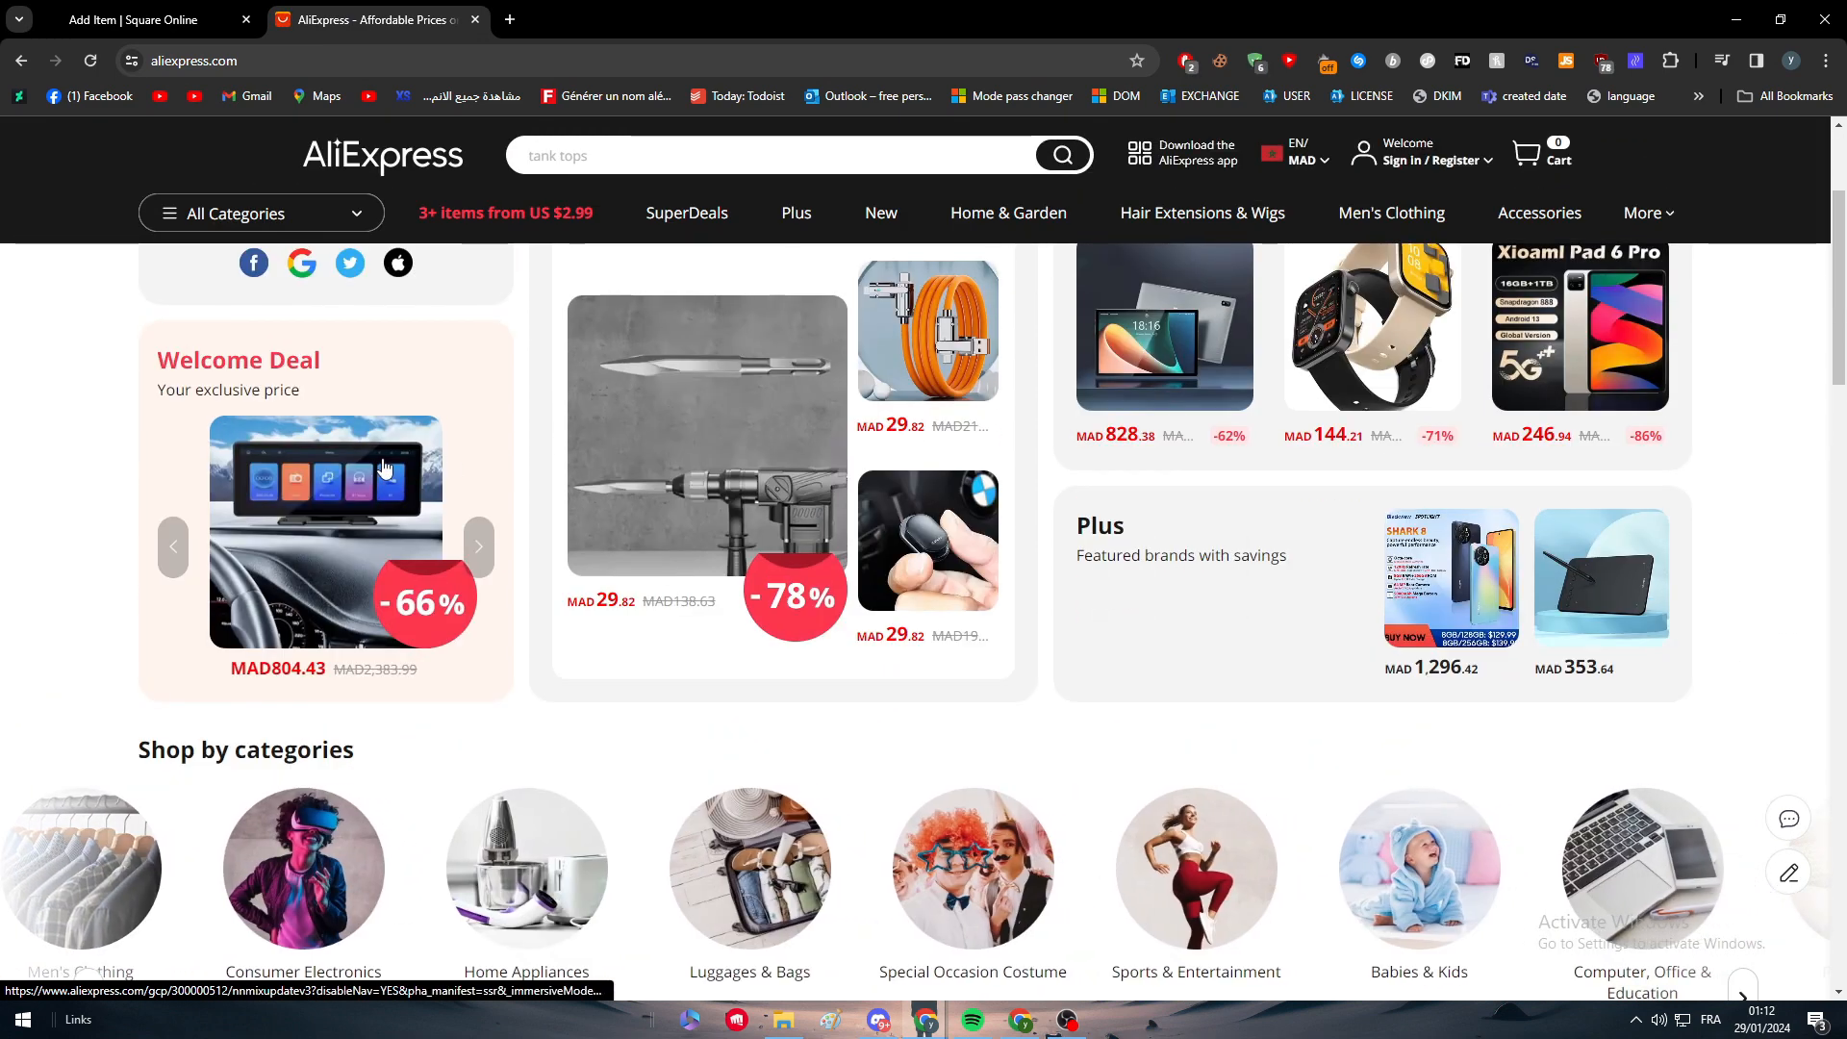
Open the BMAX I10 Pro tablet's product page from the Super Deals and close the other AliExpress tabs.
left_click(233, 875)
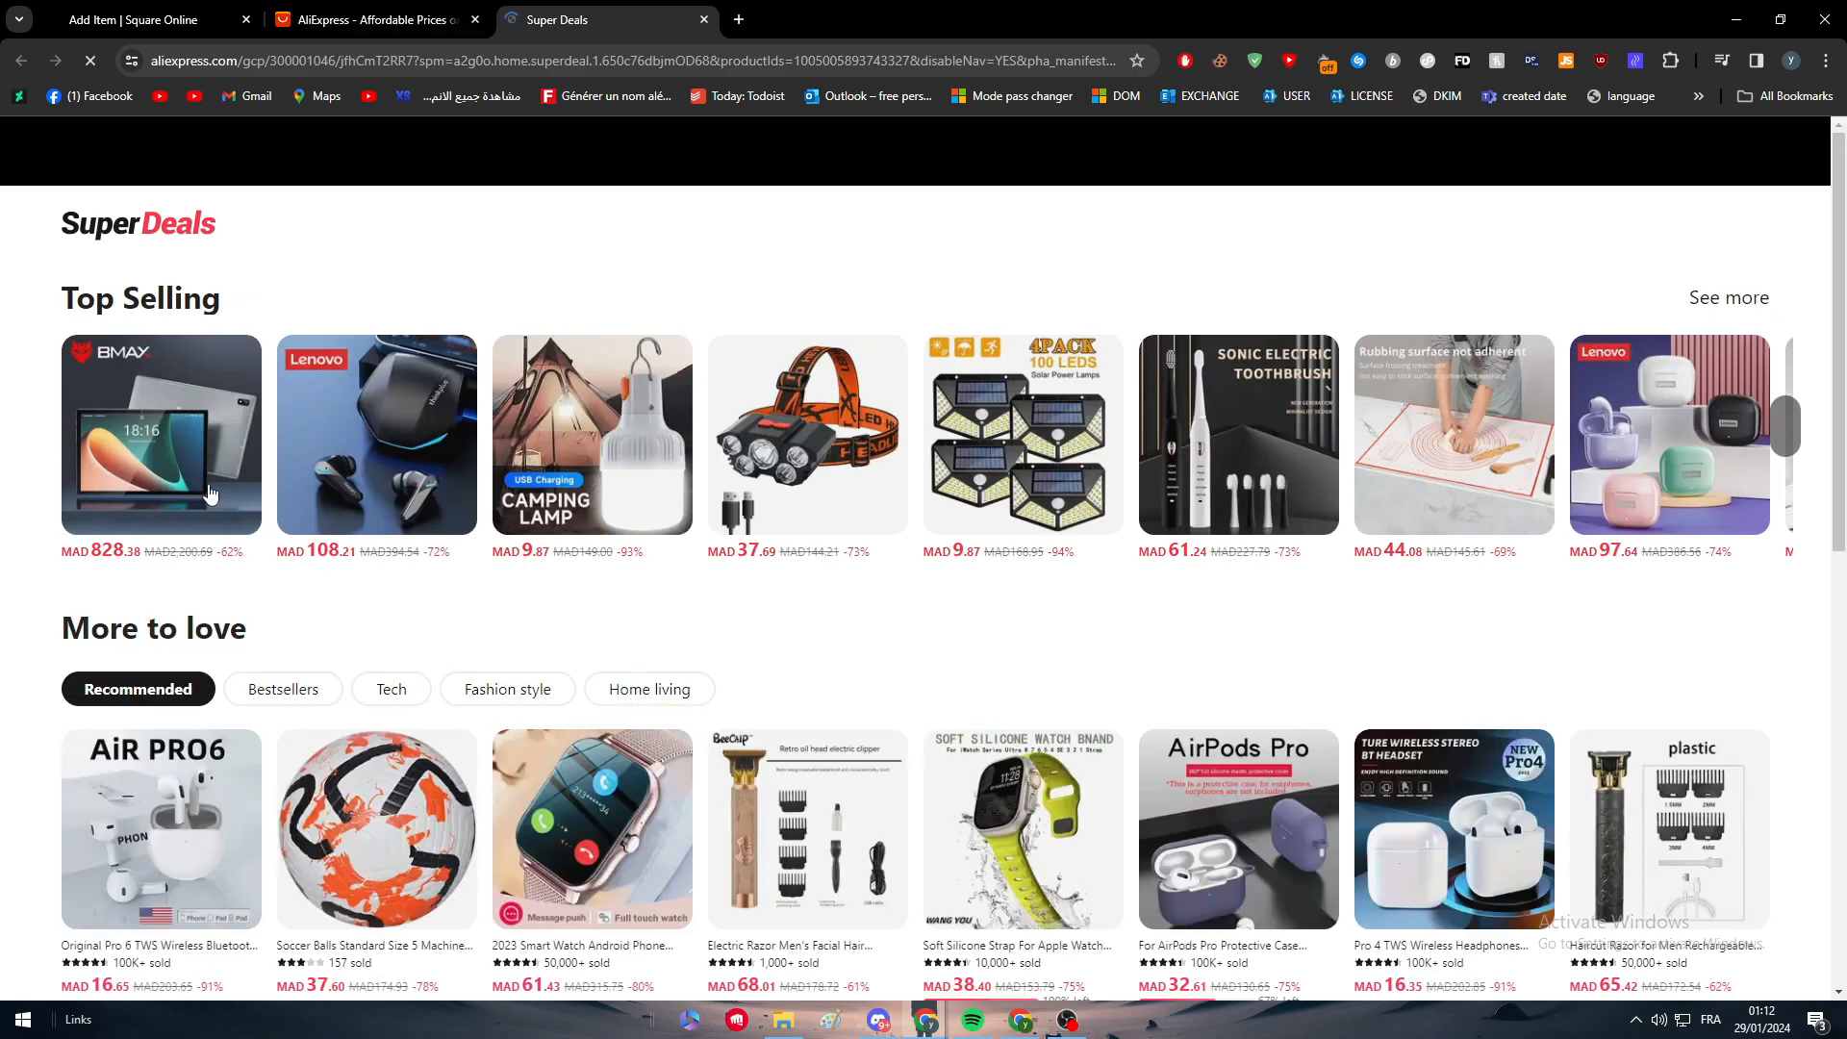
left_click(700, 556)
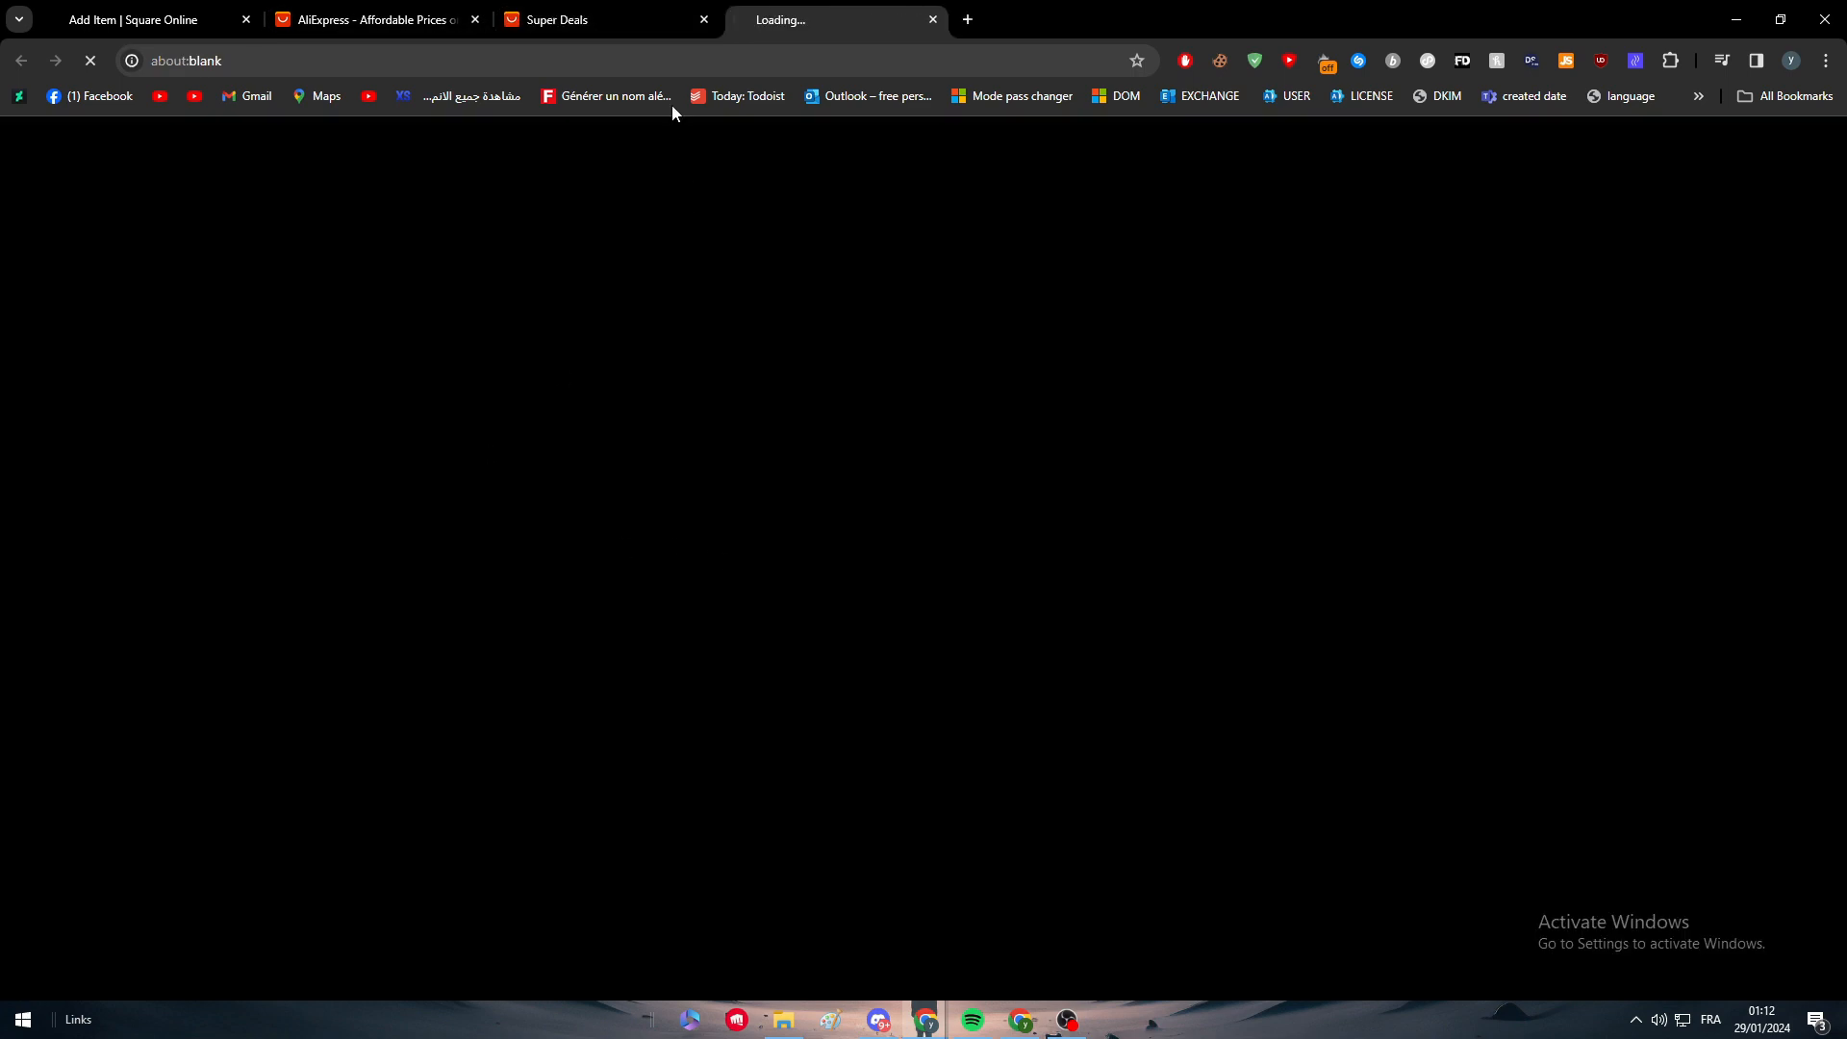
left_click(704, 19)
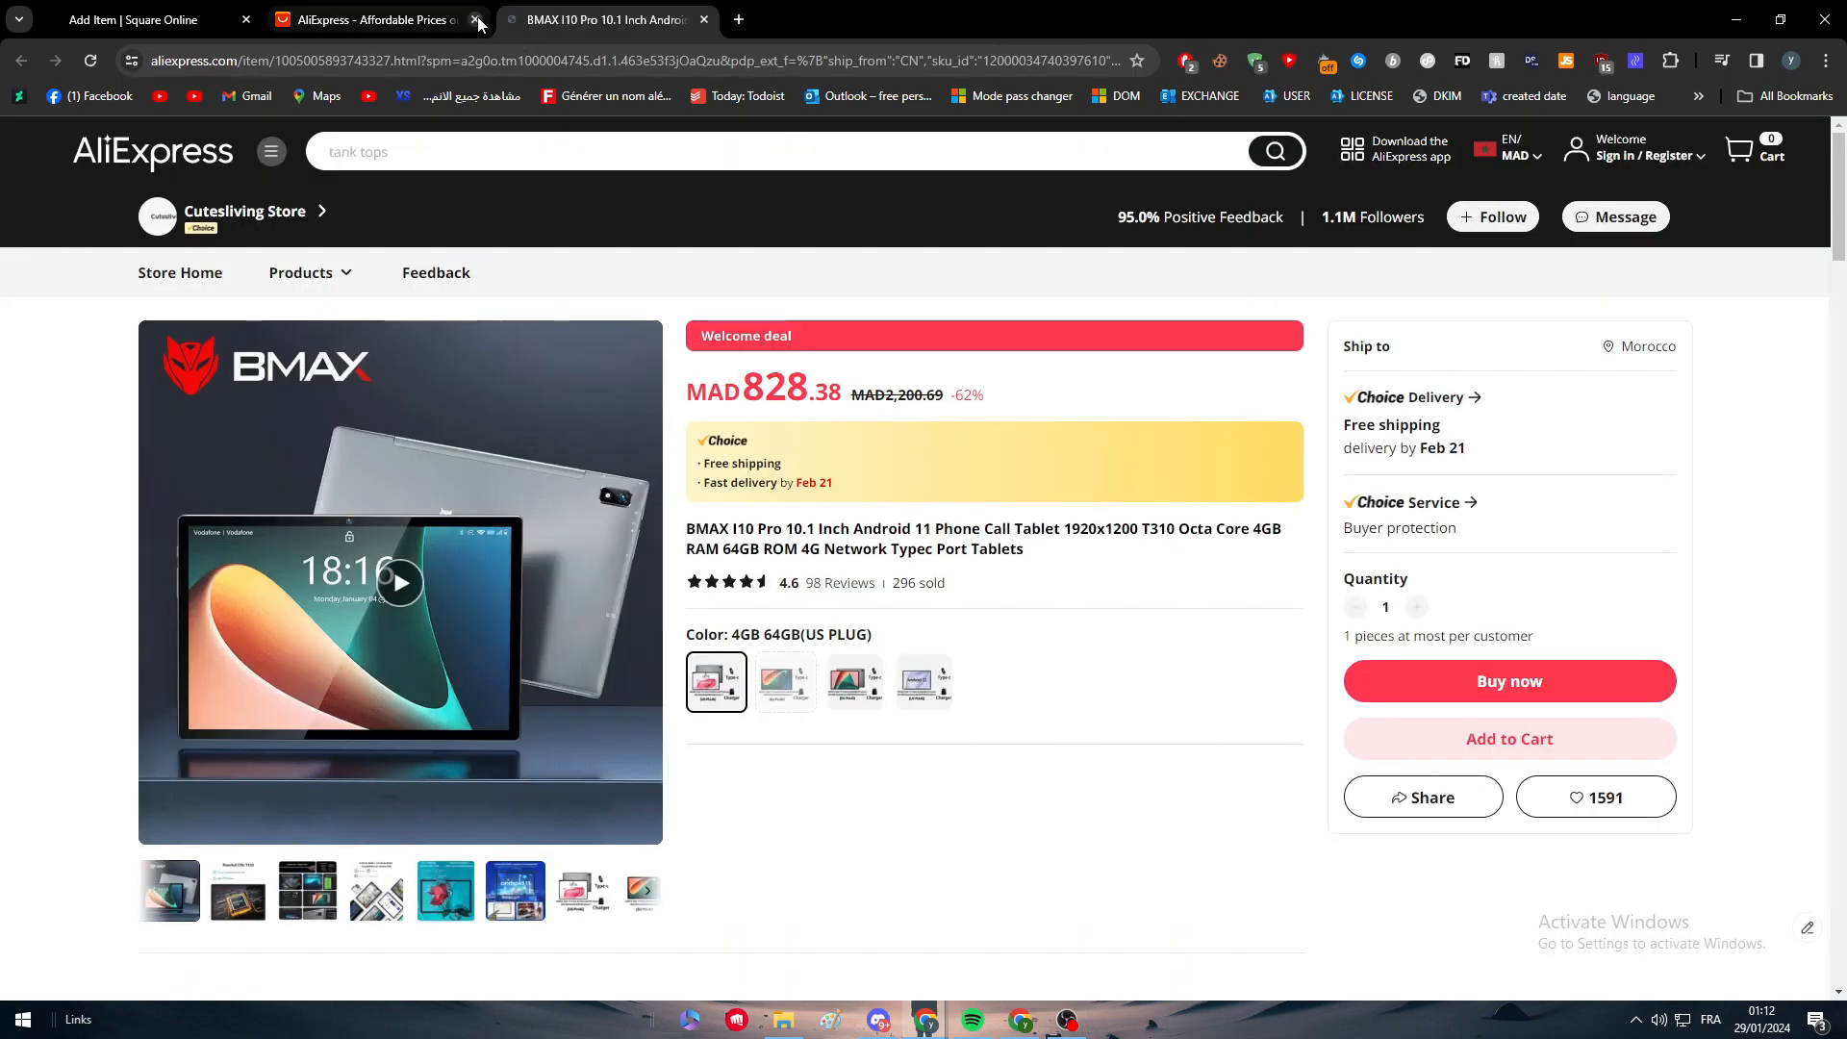
left_click(478, 23)
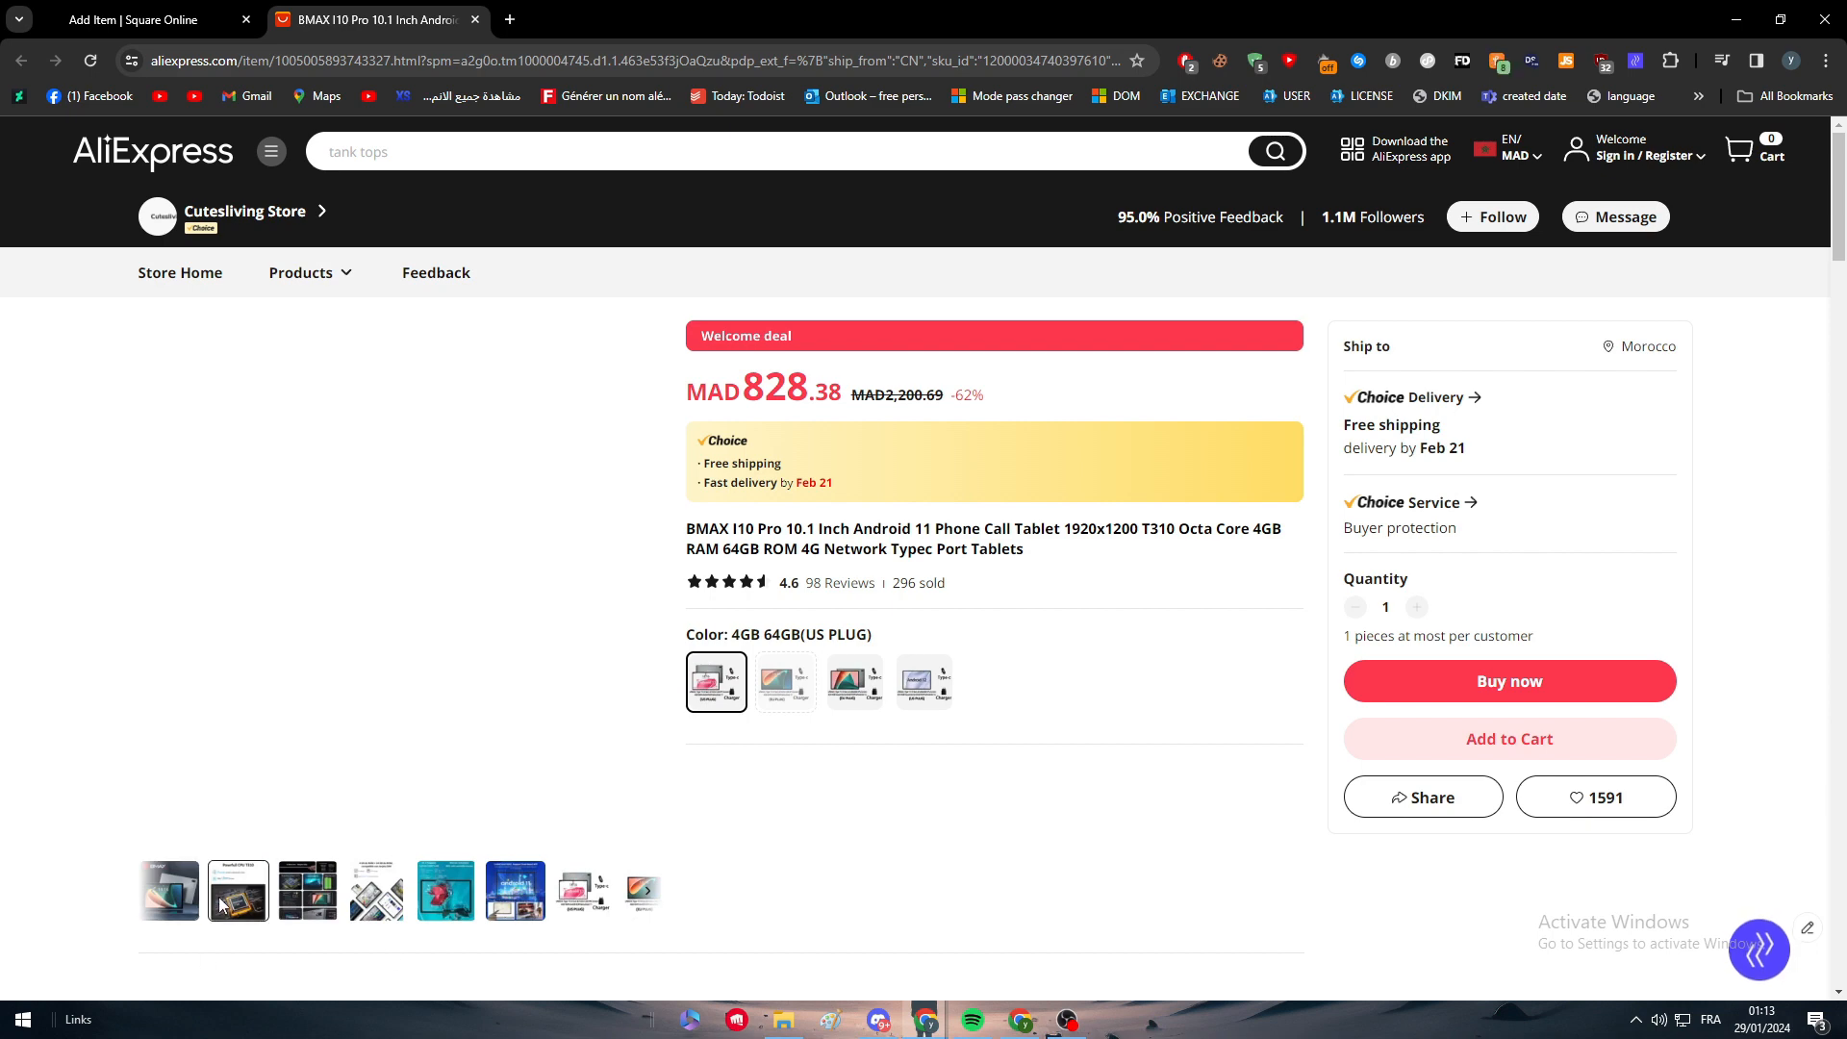
Show the Android 12 (US plug) product image and frame it in a Lightshot screen capture of about 546x445 pixels.
scroll(429, 837, "down", 1)
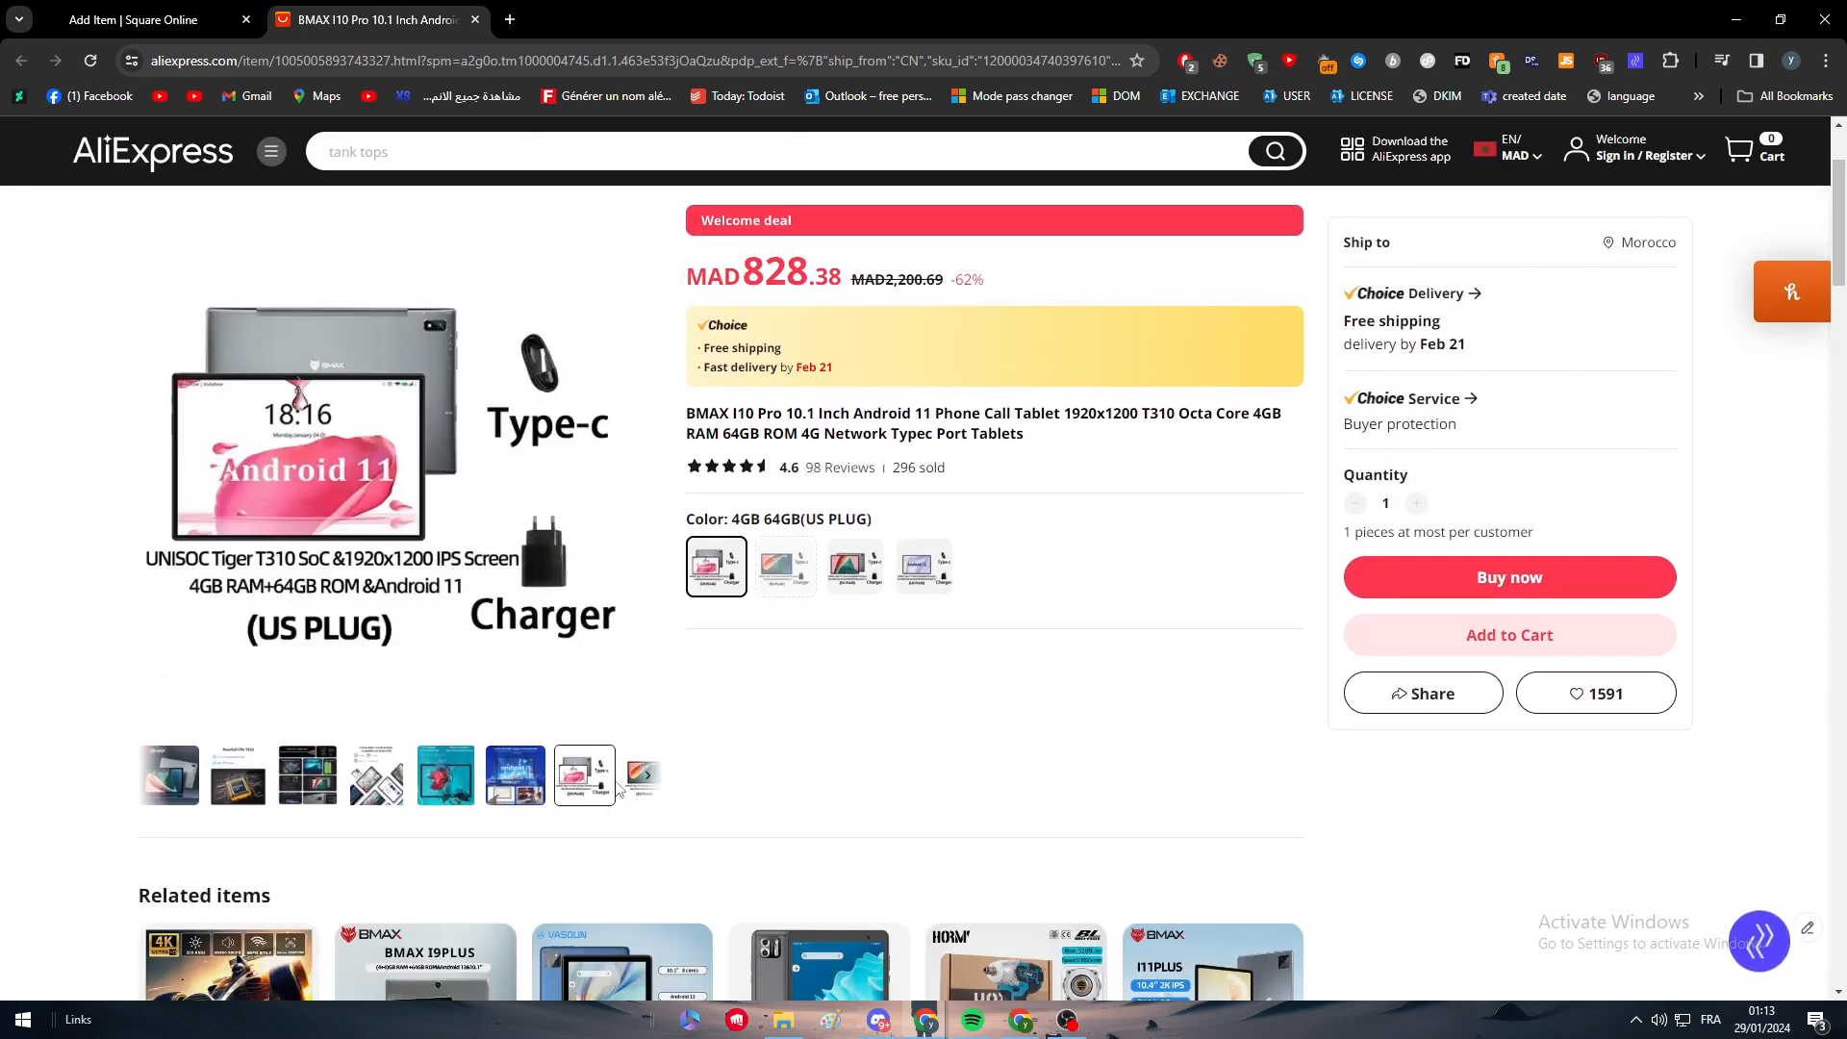
scroll(500, 777, "right", 2)
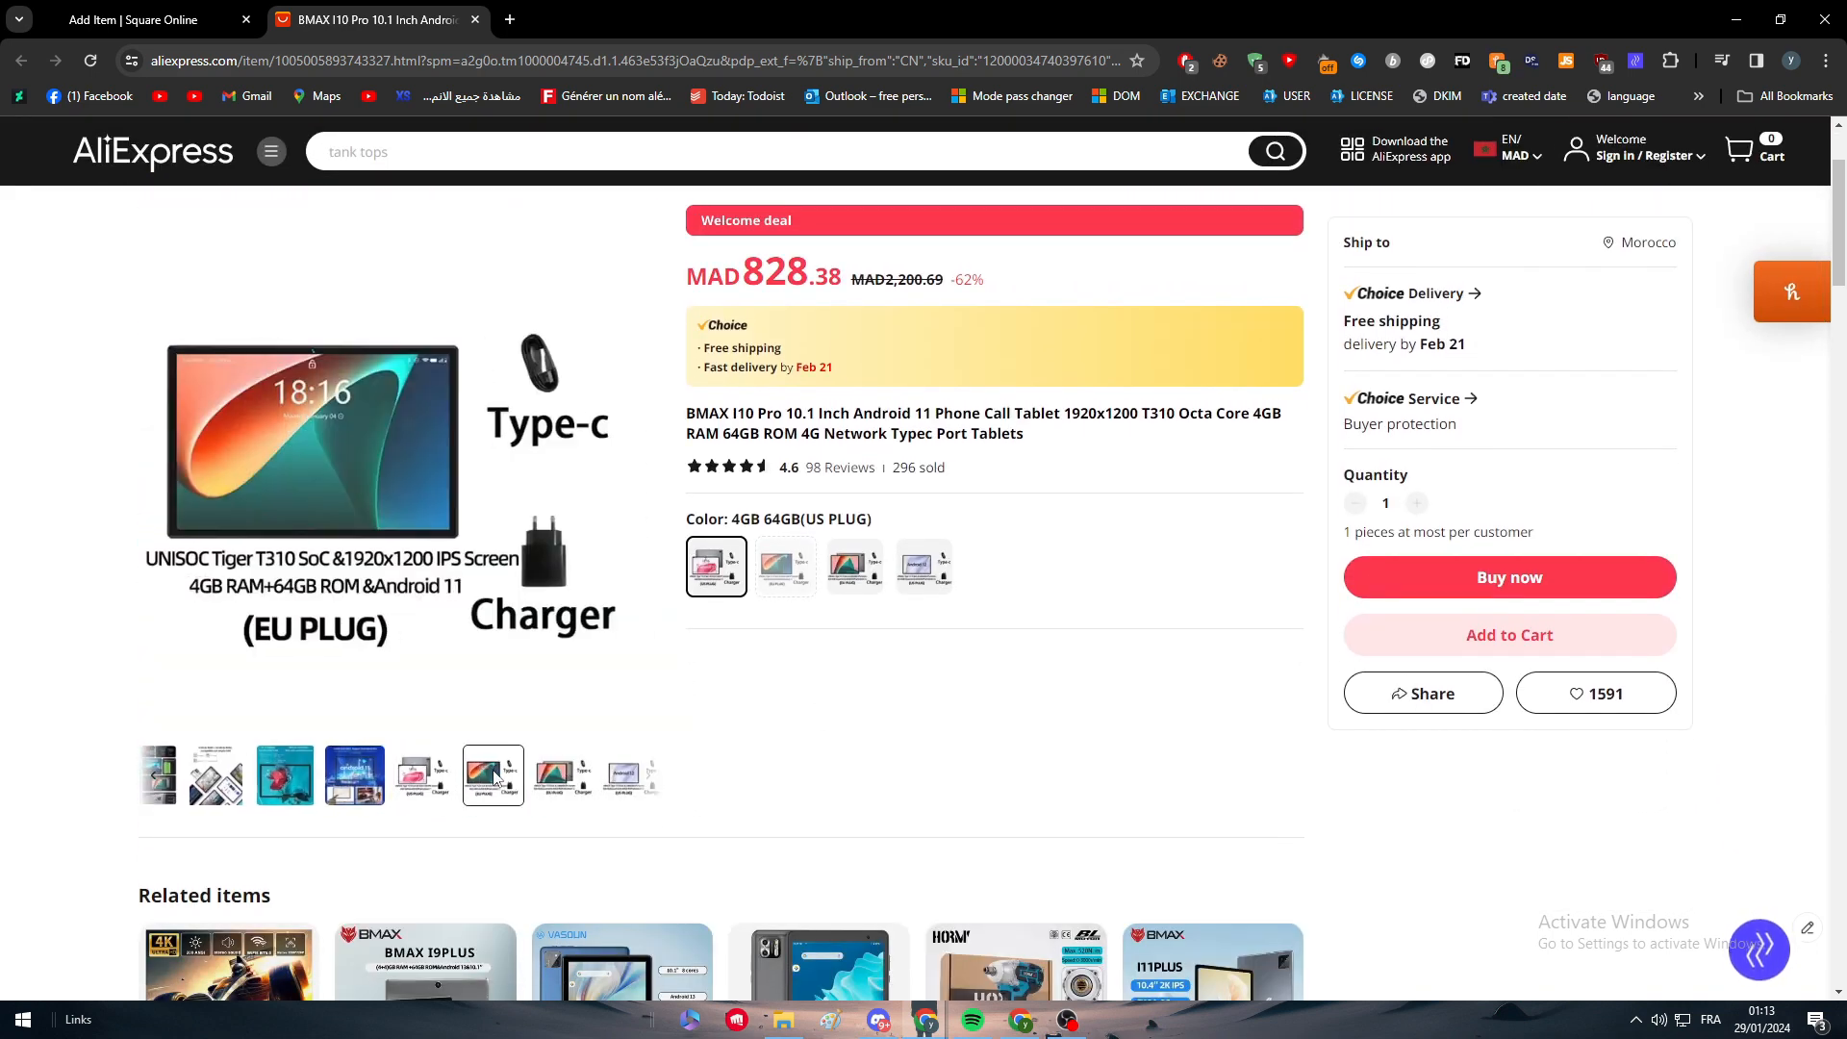
left_click(1635, 1020)
left_click(1616, 904)
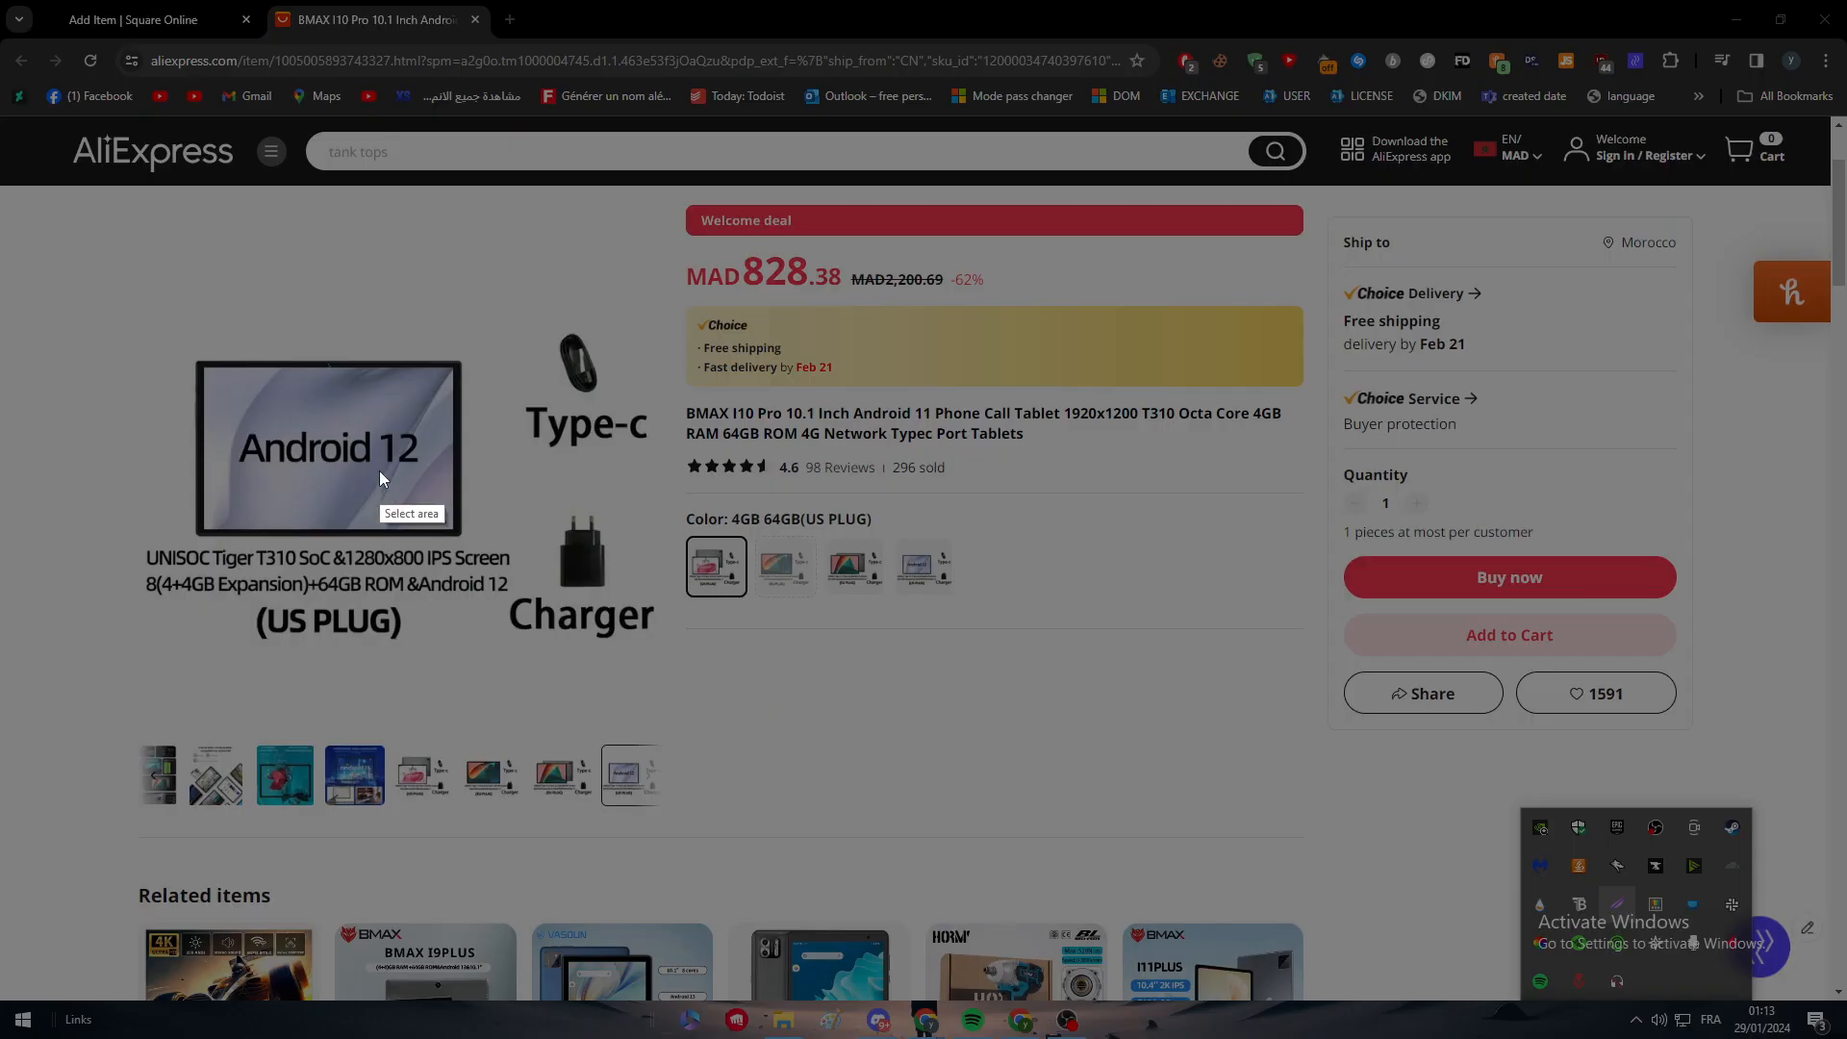
left_click_drag(163, 275, 662, 702)
left_click_drag(166, 487, 147, 490)
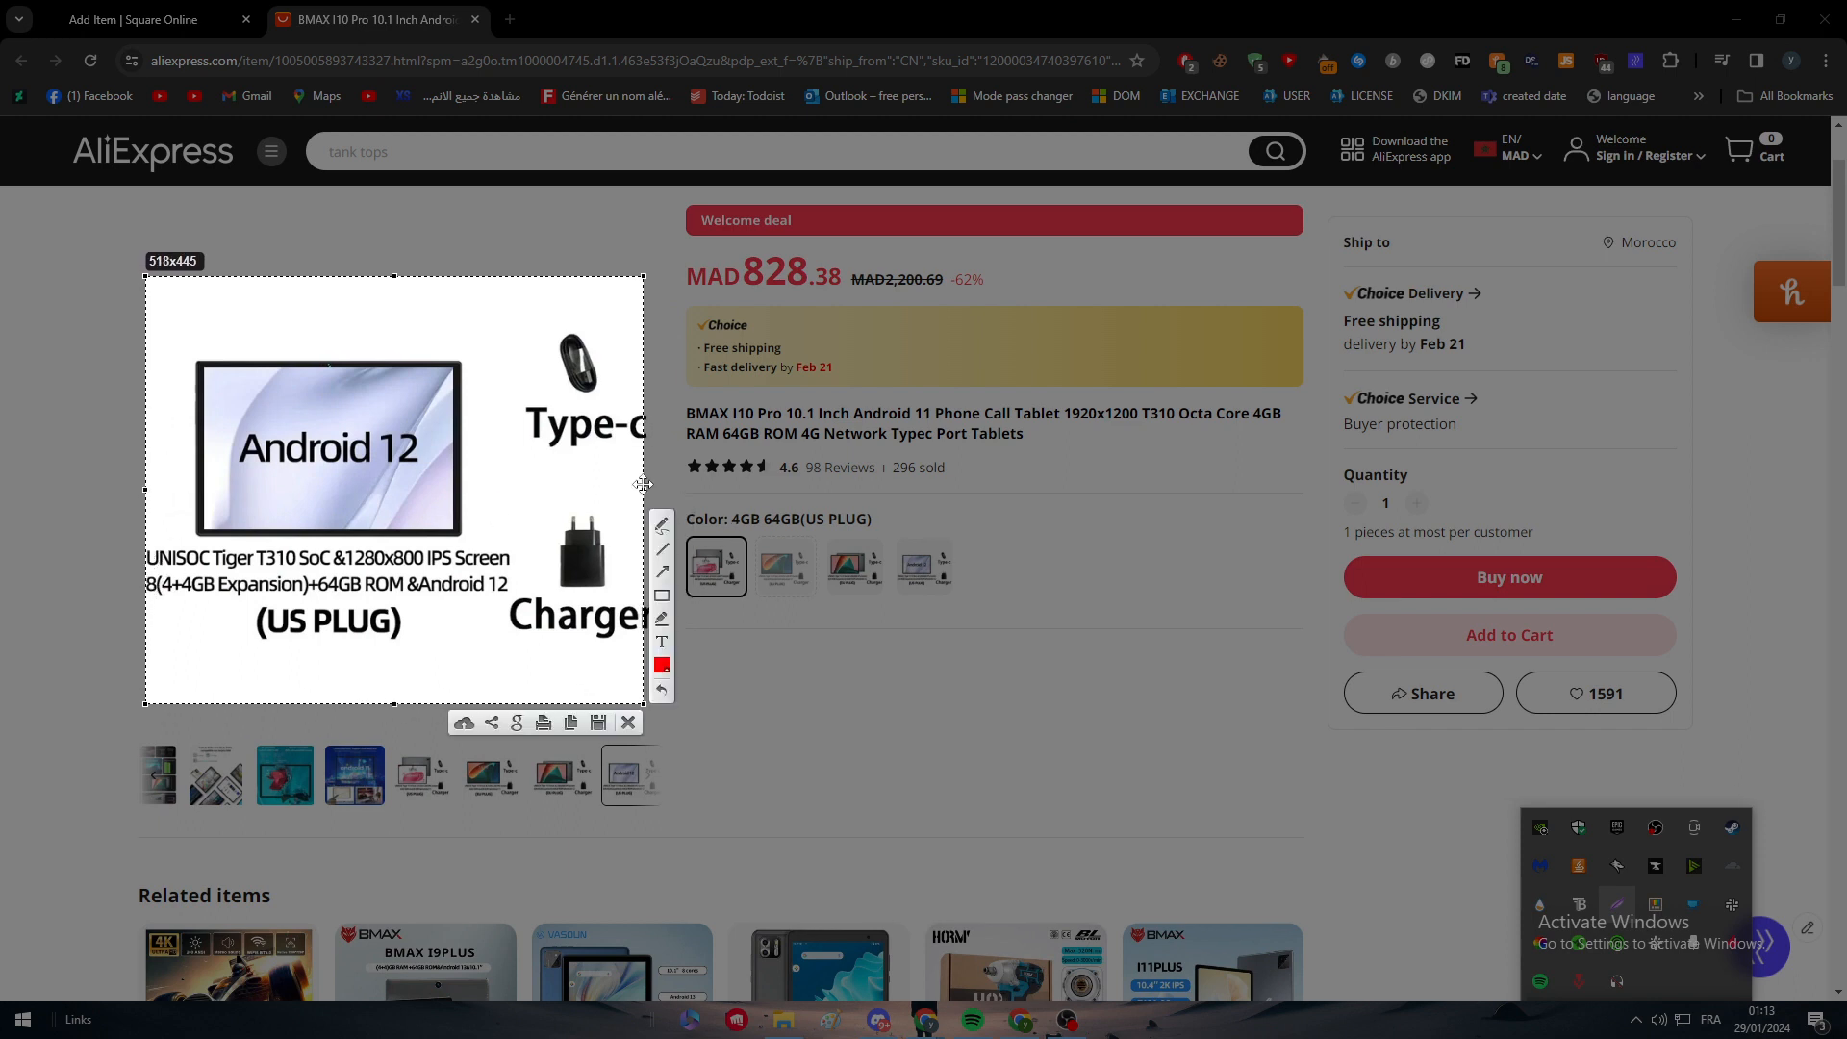
left_click_drag(644, 491, 668, 490)
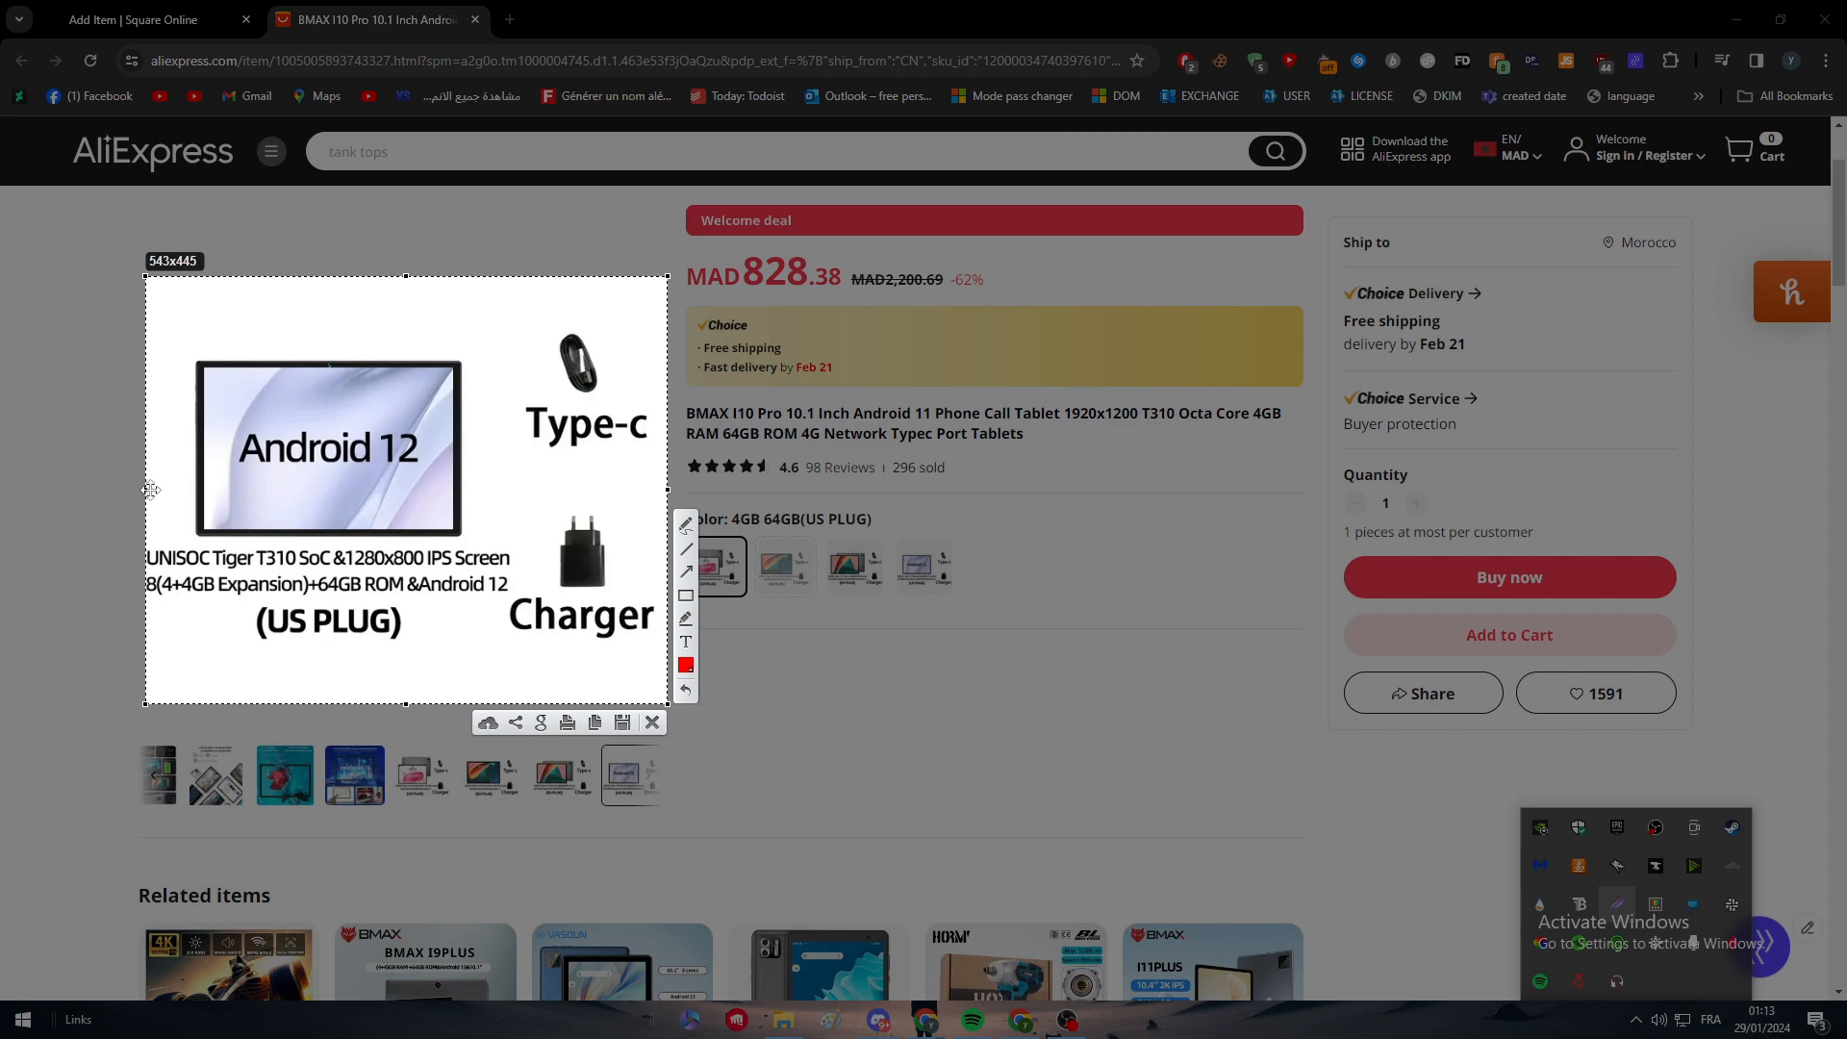
left_click_drag(144, 488, 141, 489)
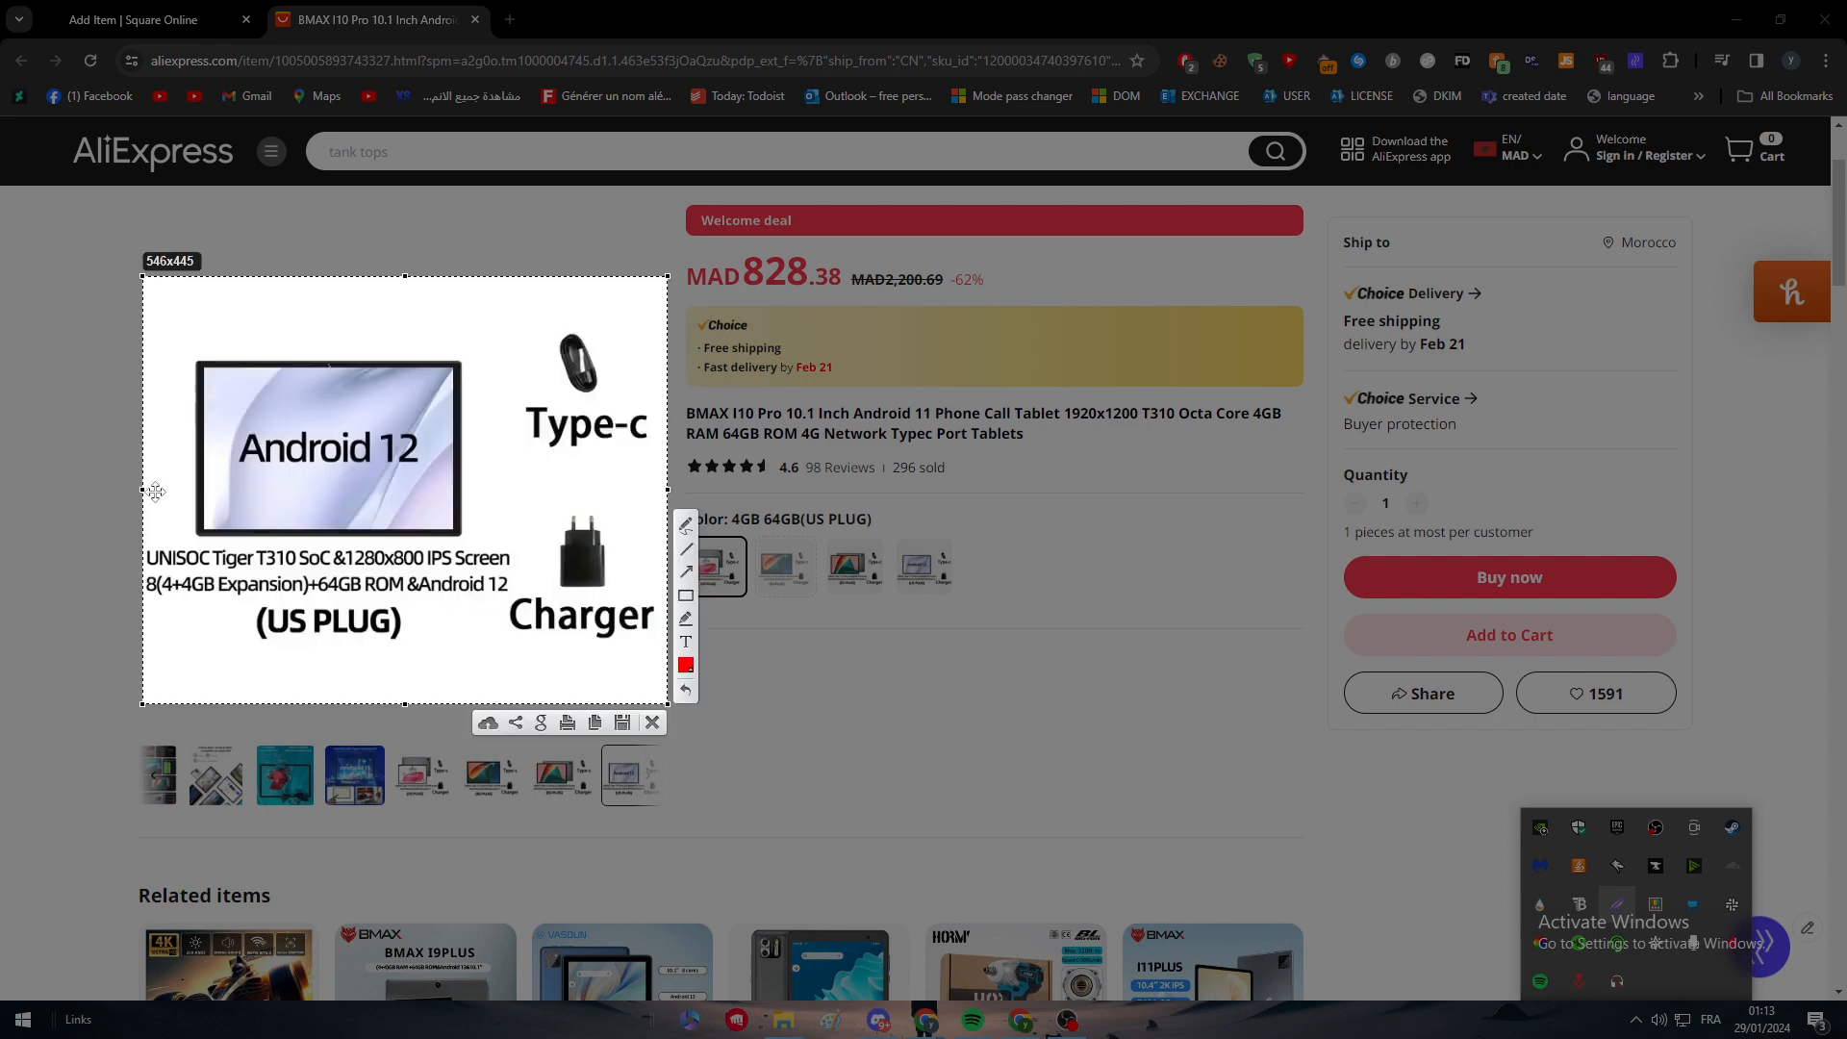
Save the captured product image as a PNG file named PAD in the Bureau folder.
left_click(621, 722)
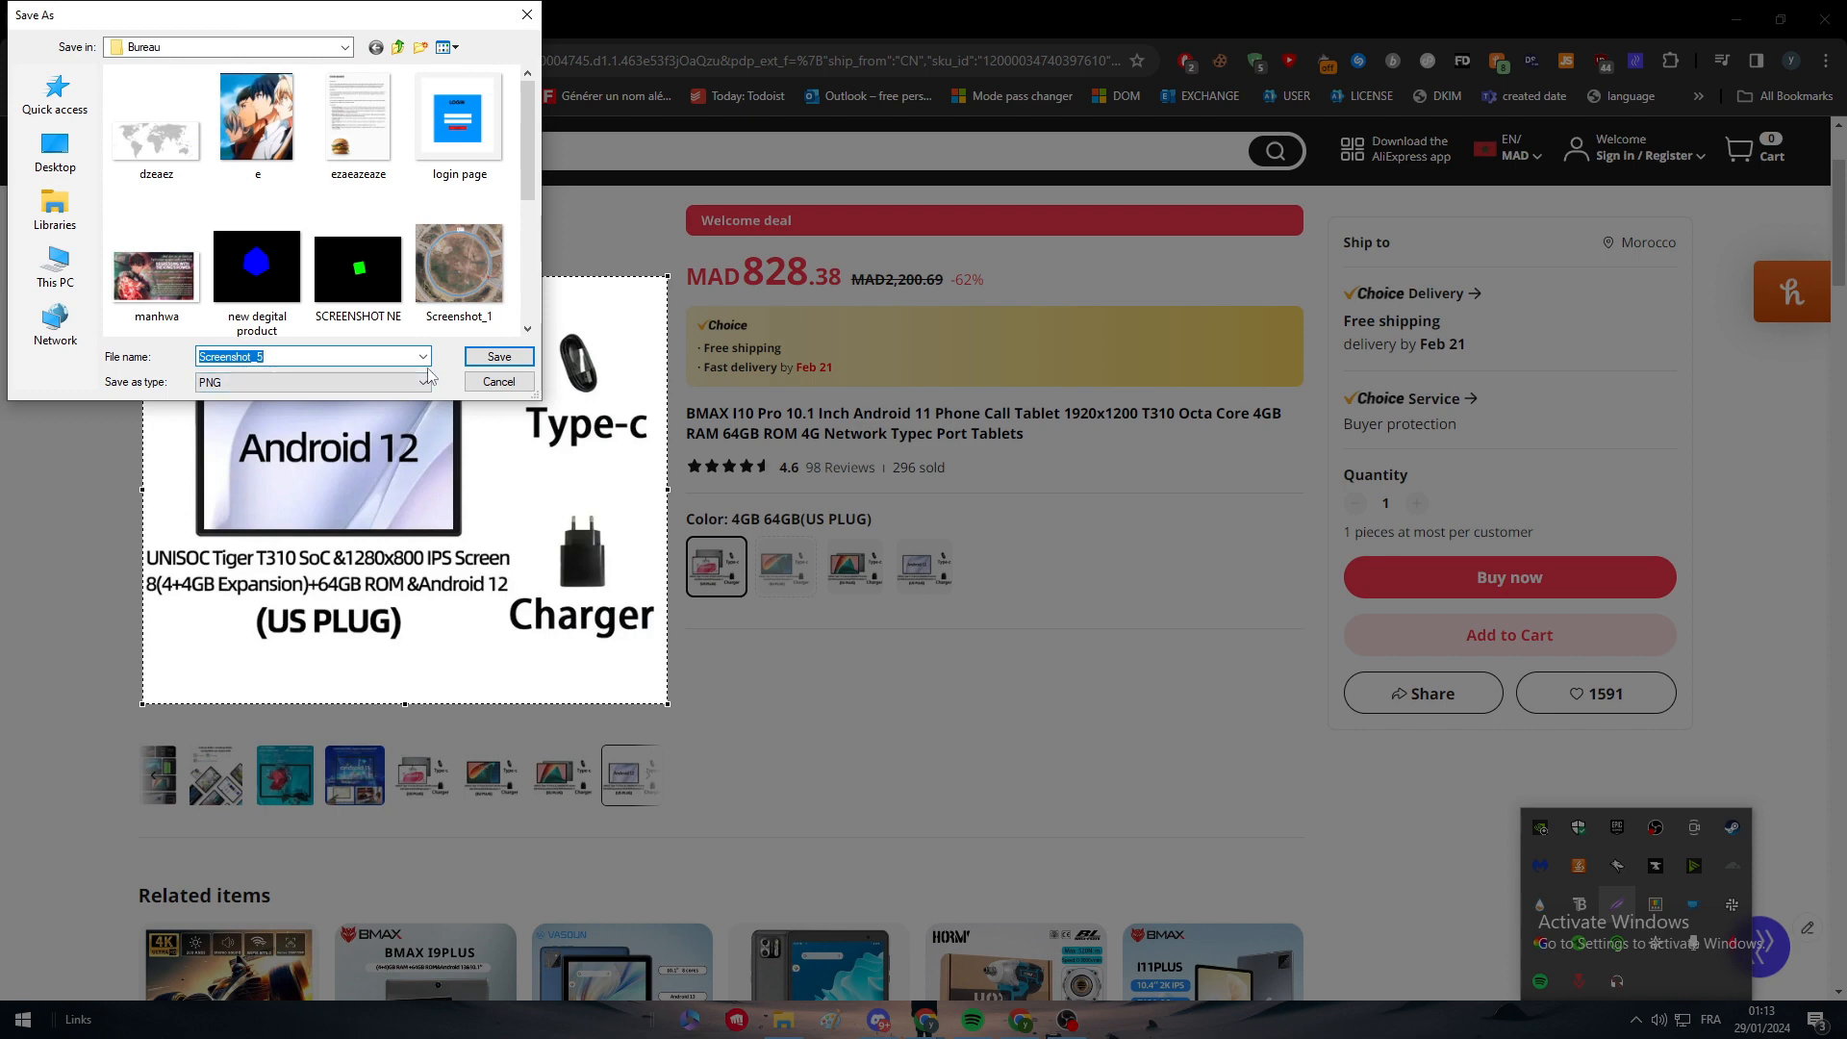
type("PAD")
key("Return")
Return to the Square Online Add Item form and upload the PAD image as the item's media.
left_click(164, 10)
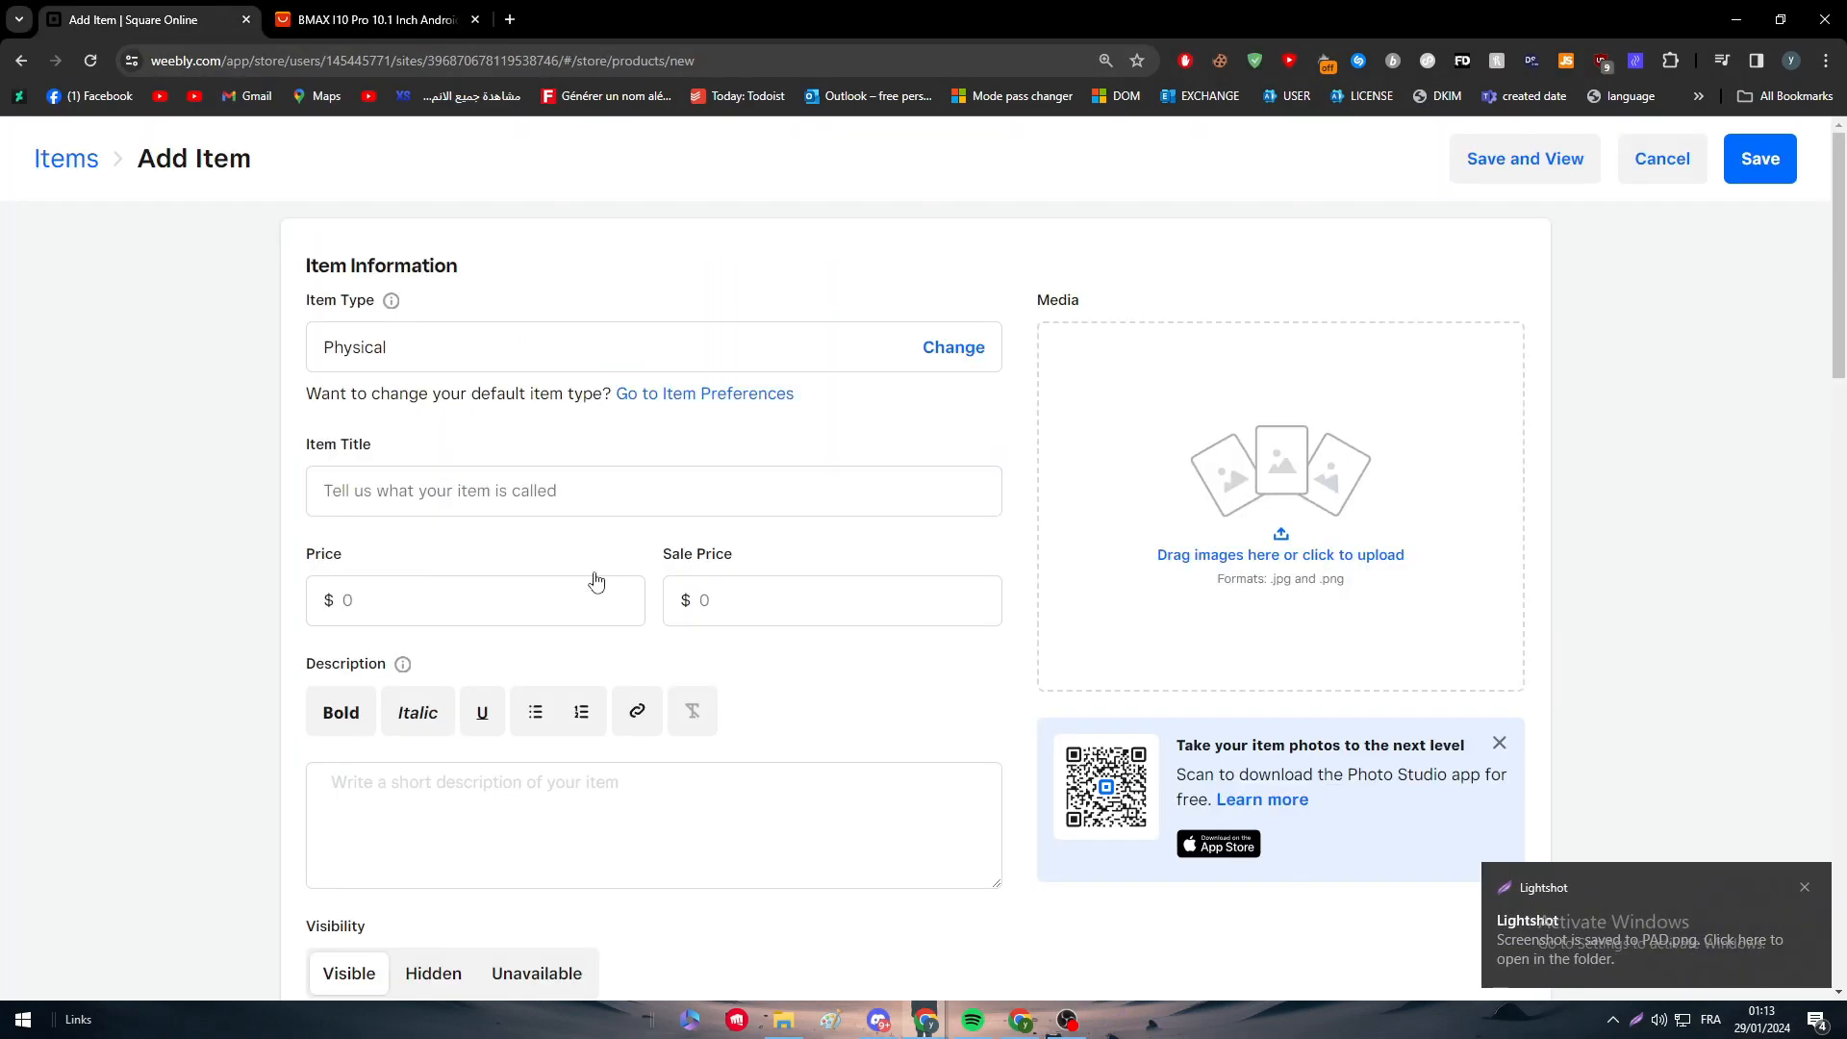
left_click(1354, 500)
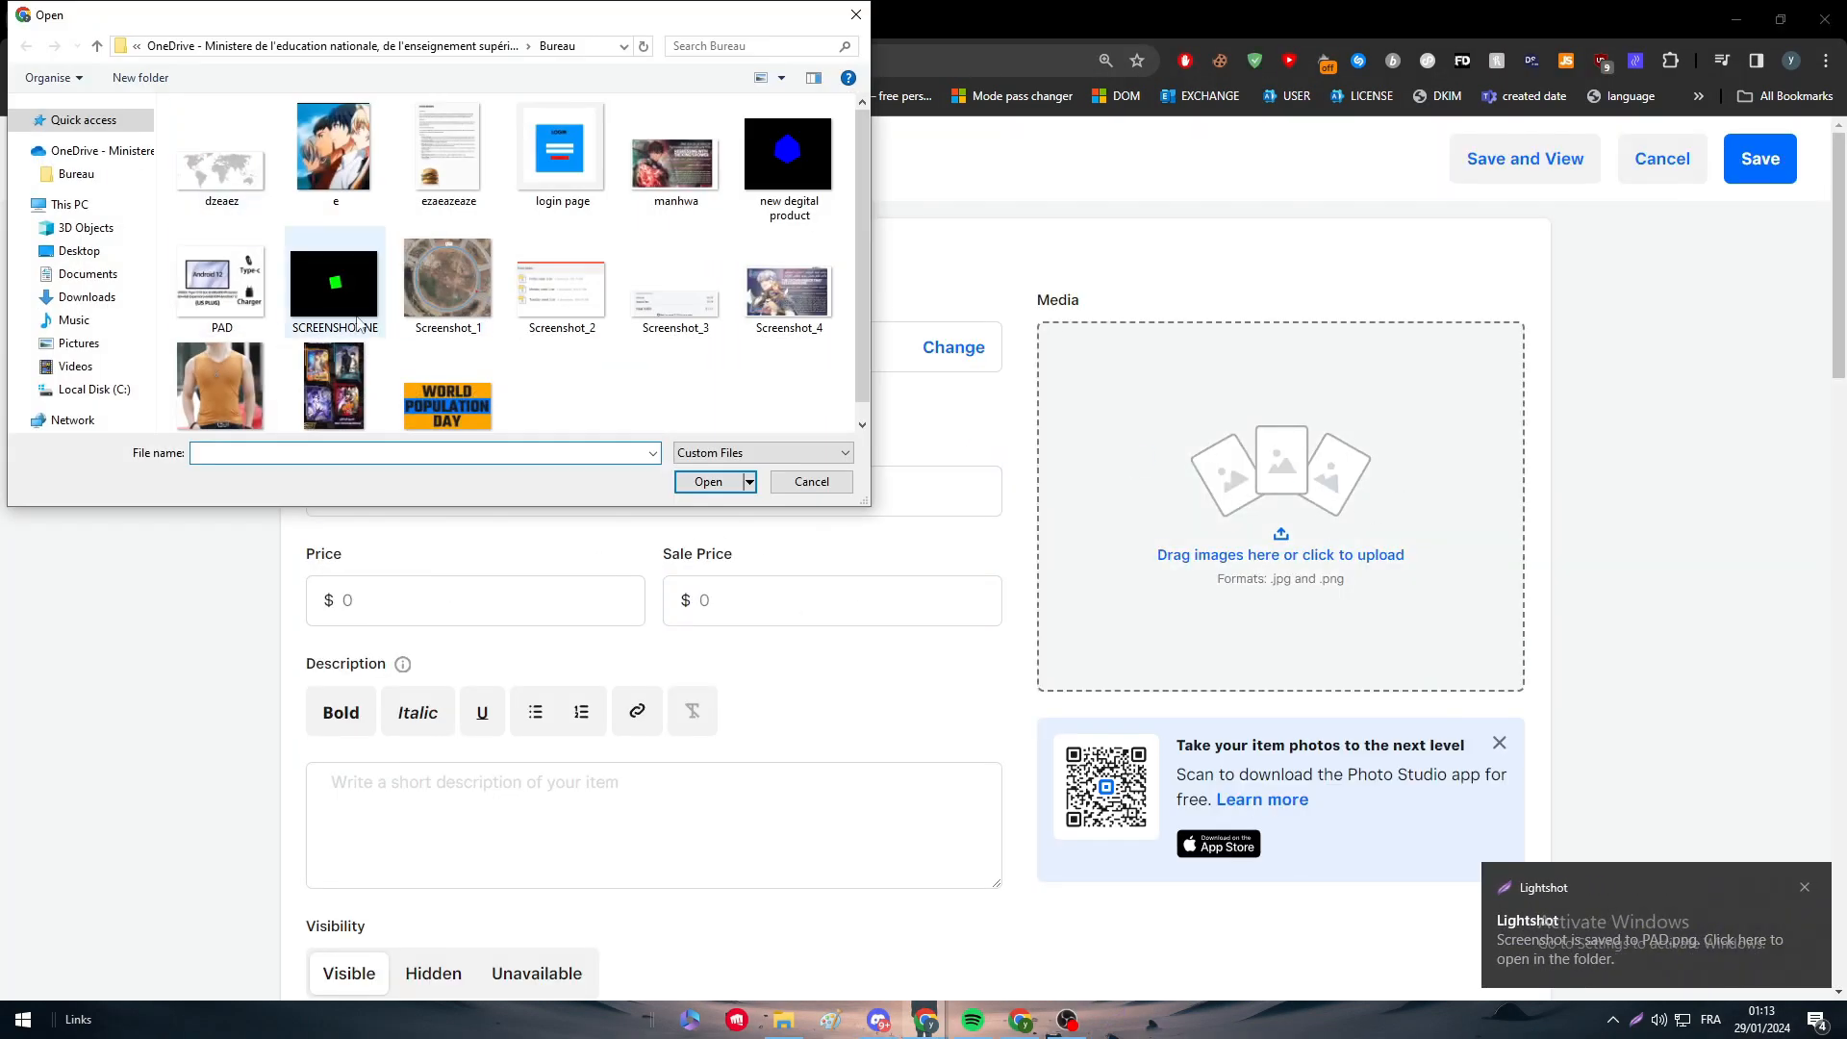
double_click(222, 284)
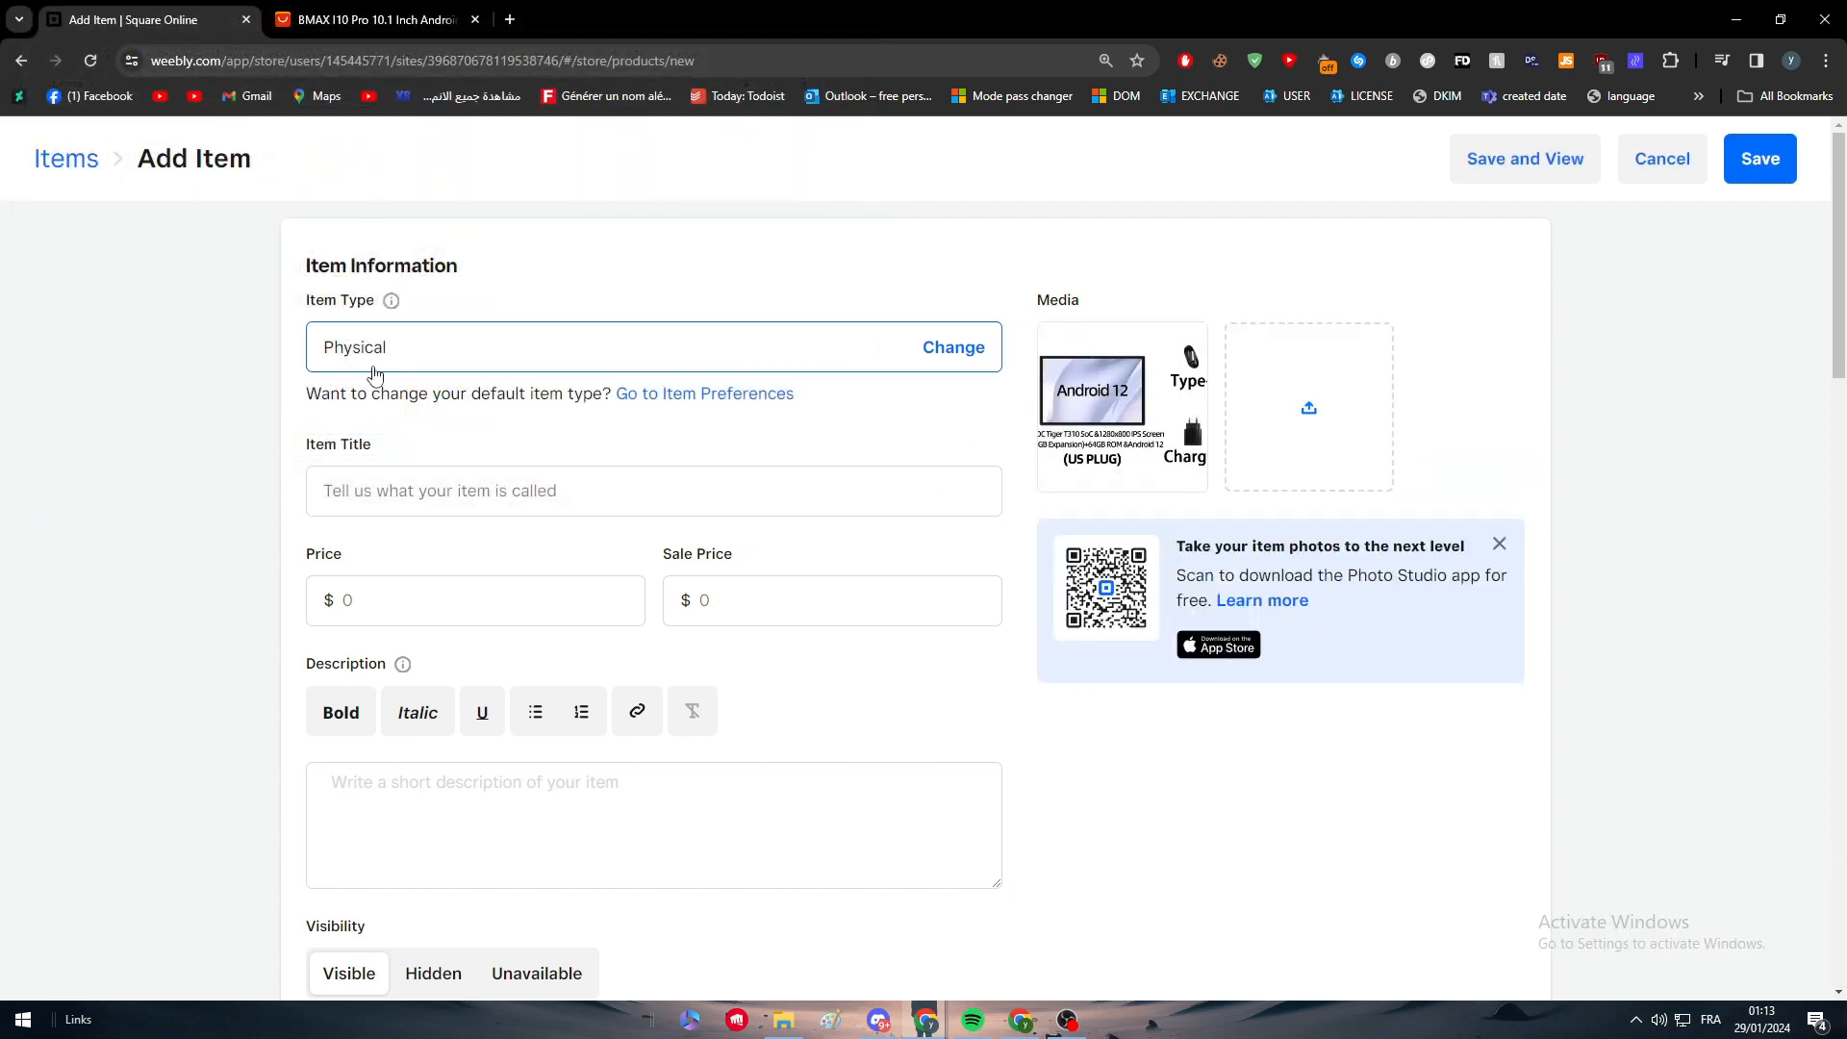
Examine the available item types, check the AliExpress product against them, and close the selection keeping the Physical type.
left_click(442, 350)
scroll(701, 465, "down", 3)
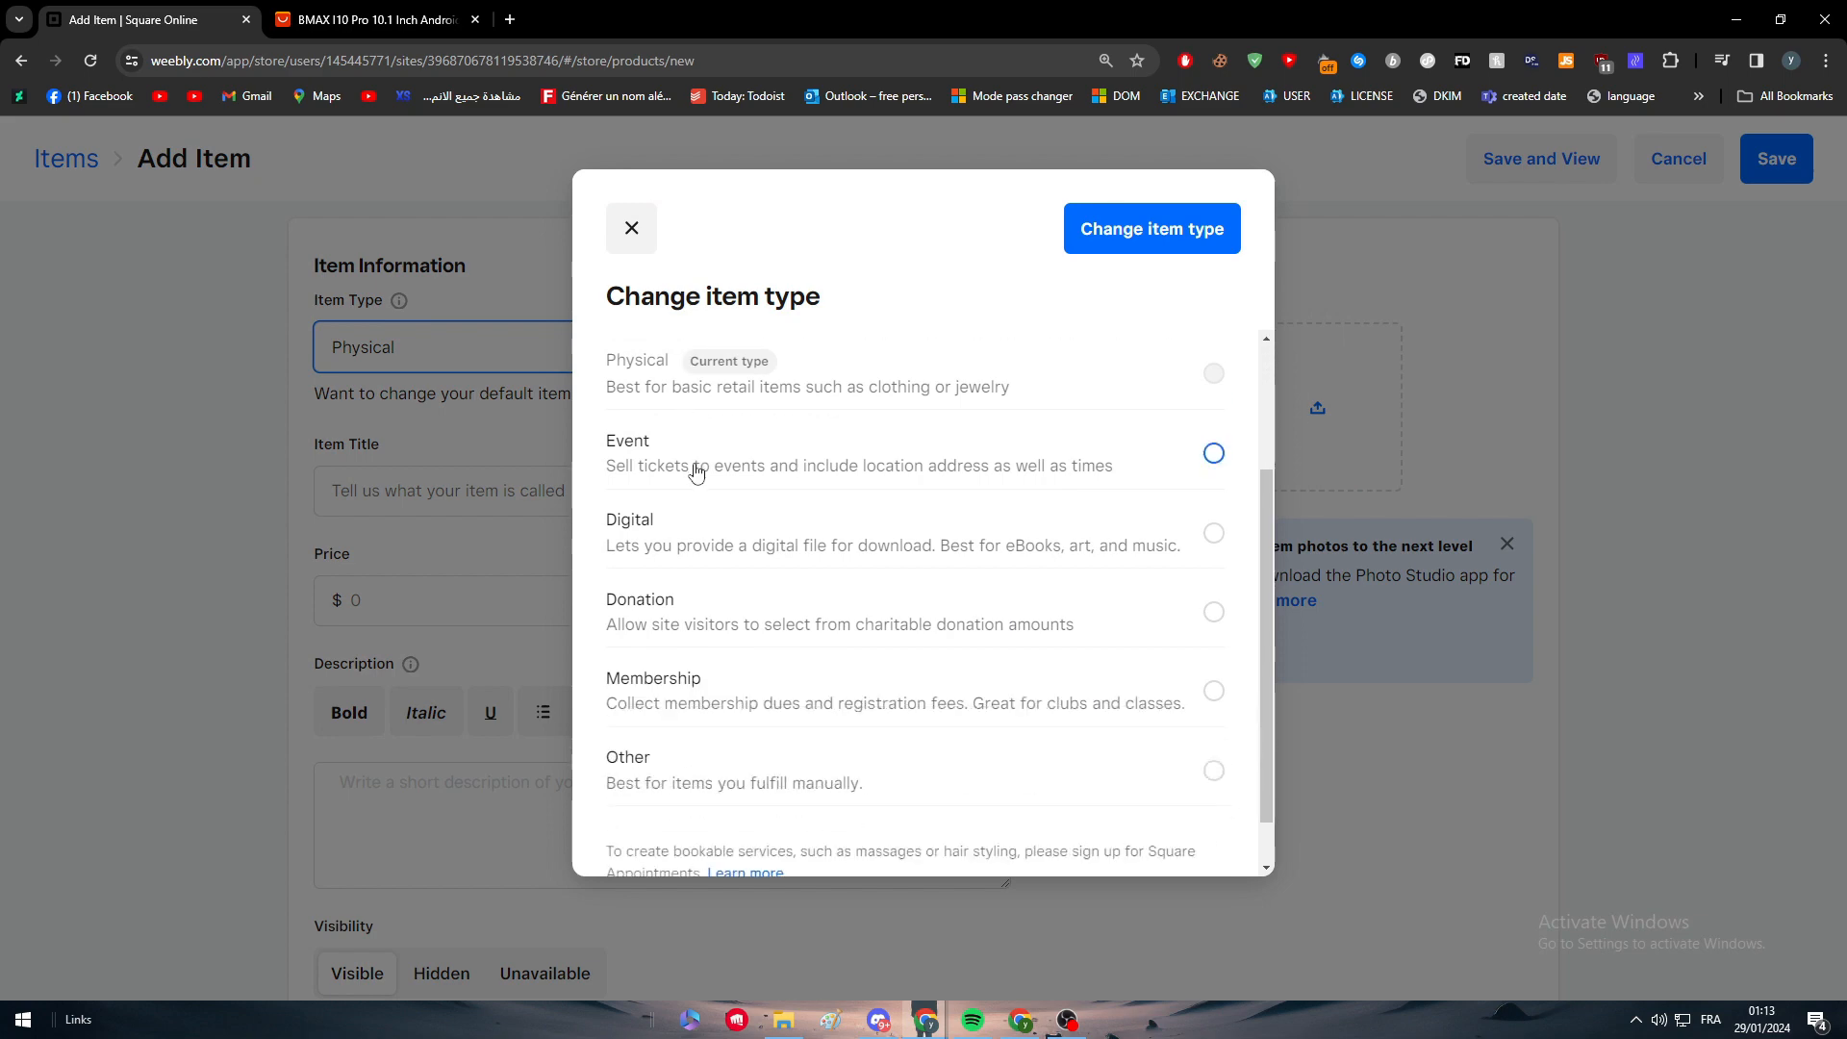
scroll(701, 471, "up", 3)
scroll(875, 437, "down", 3)
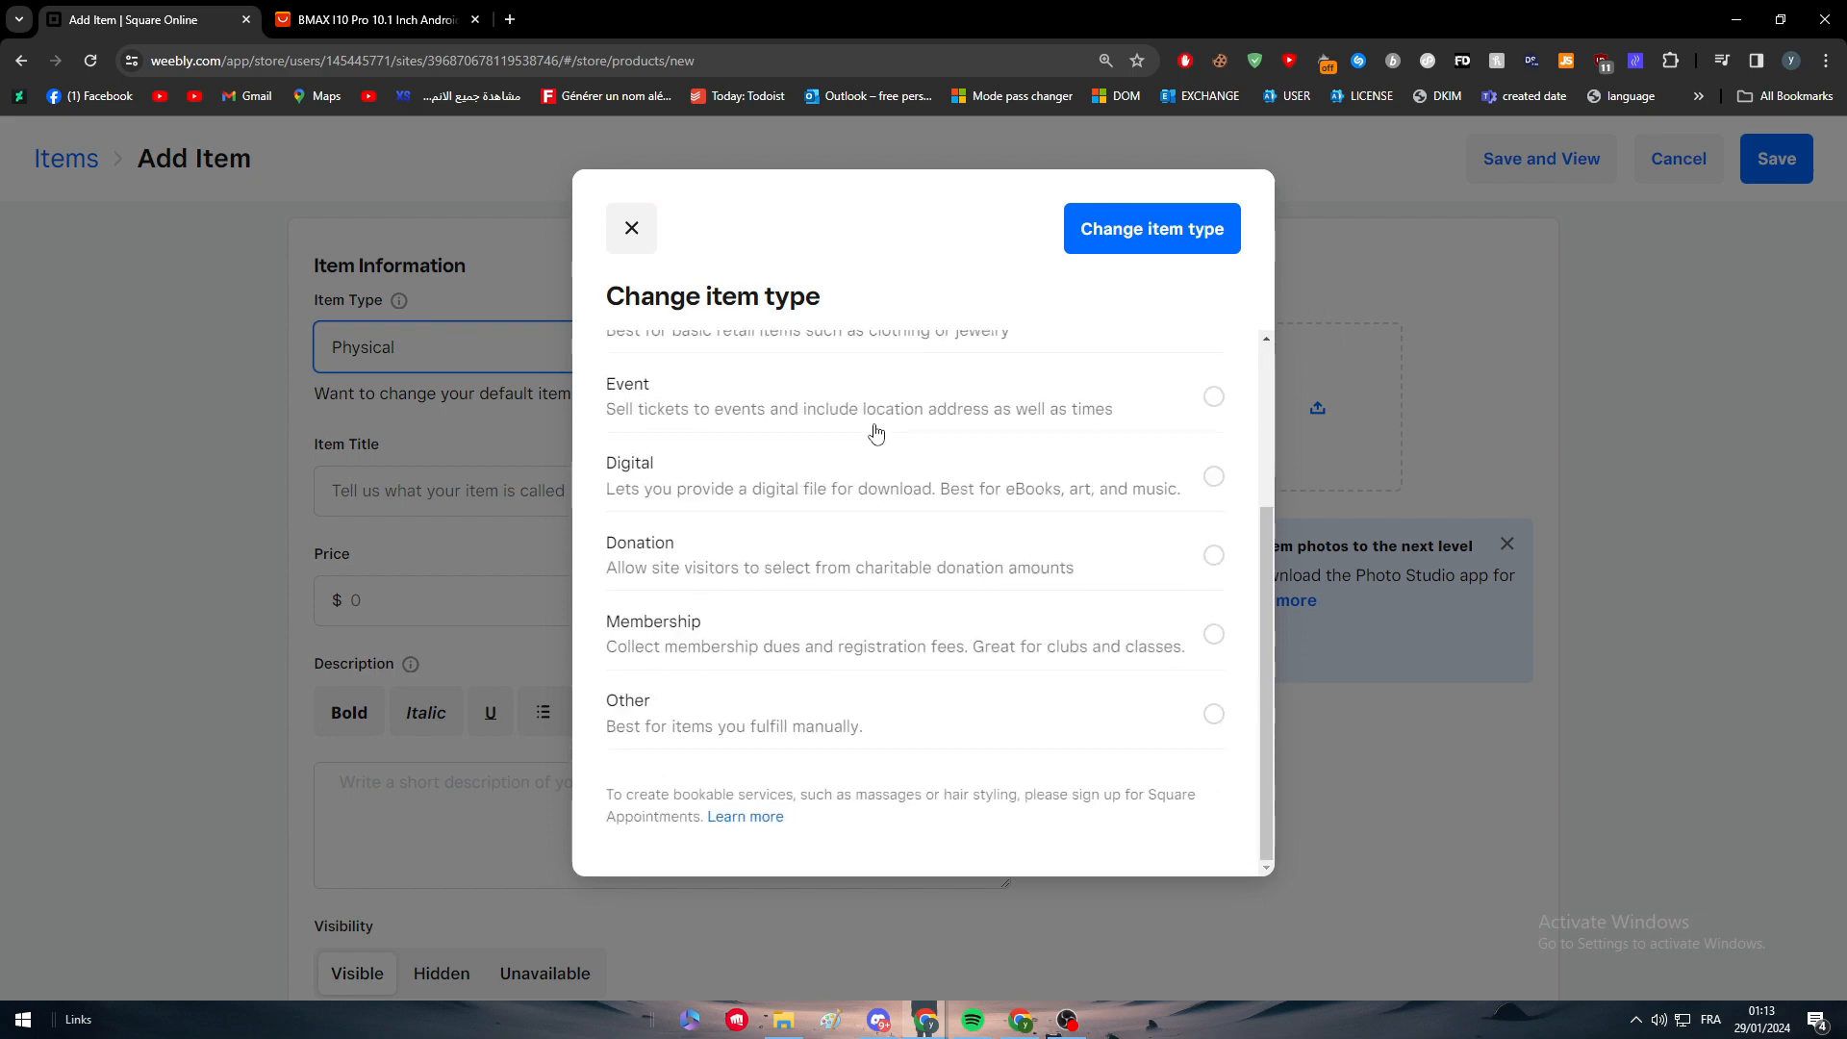
scroll(874, 429, "up", 3)
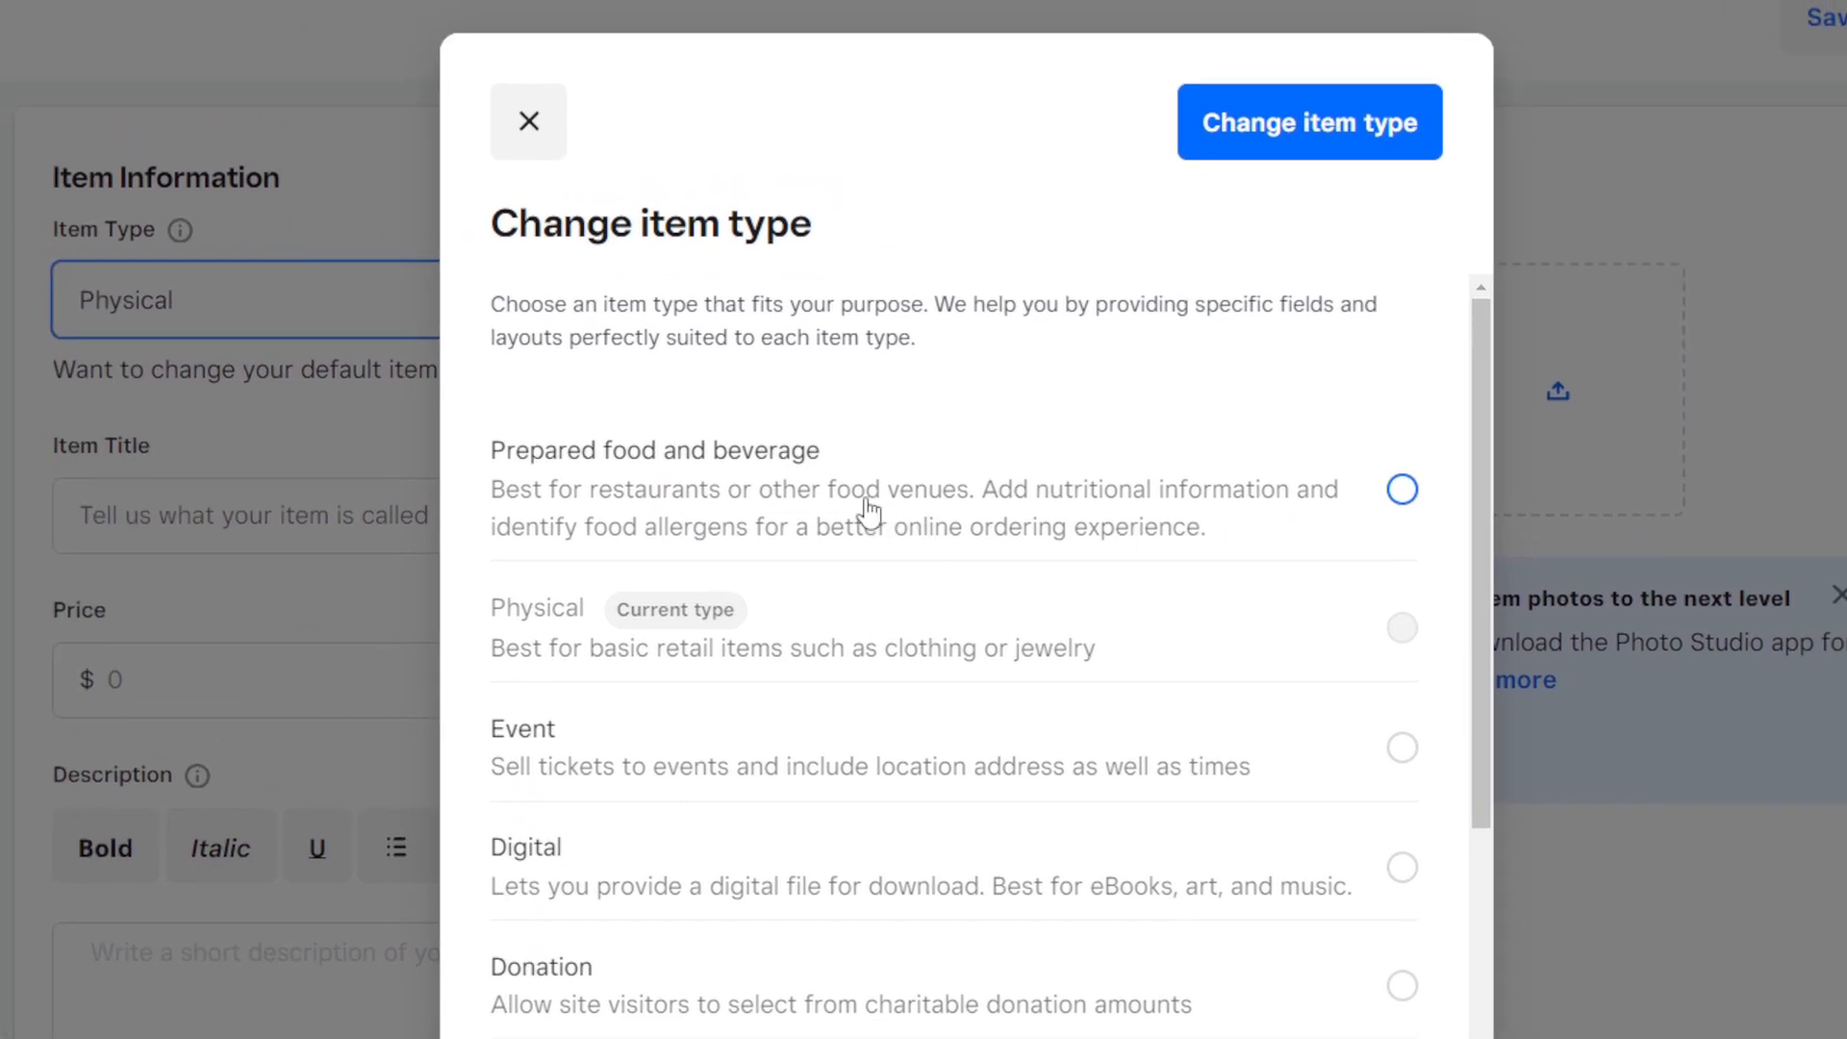
scroll(656, 418, "down", 3)
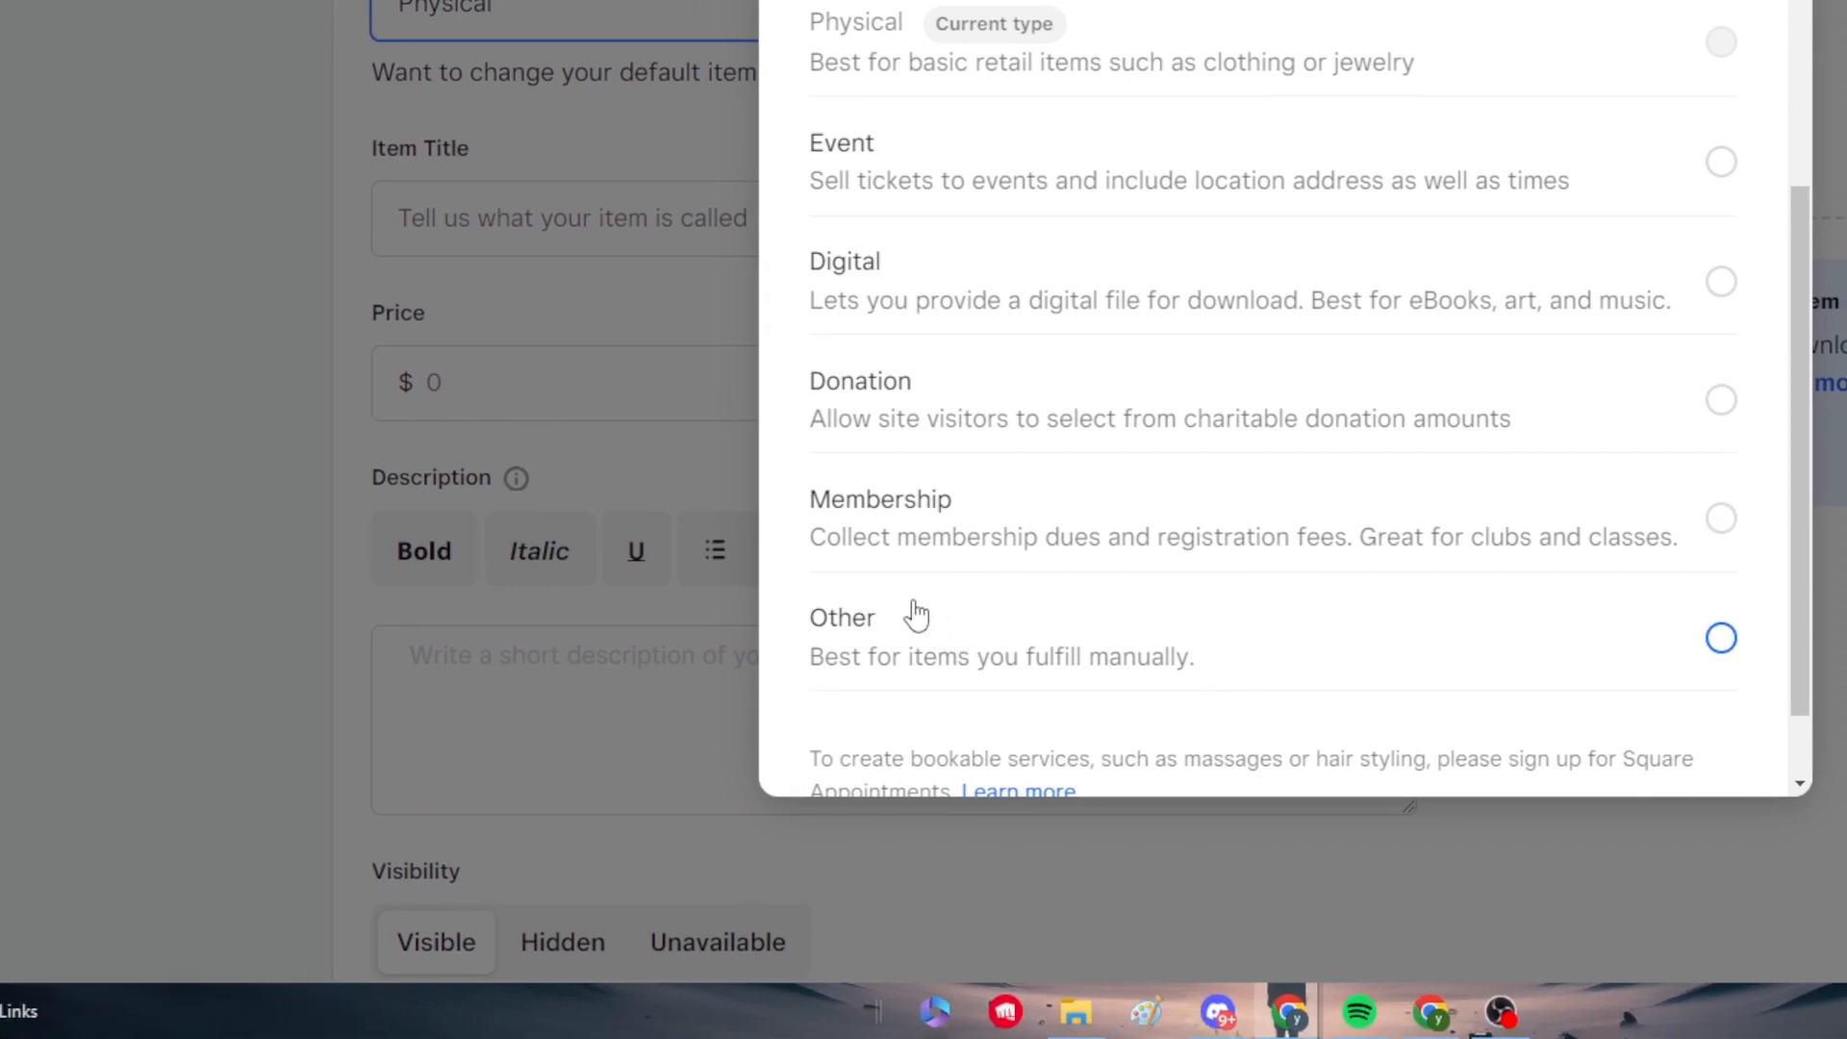
scroll(931, 619, "down", 1)
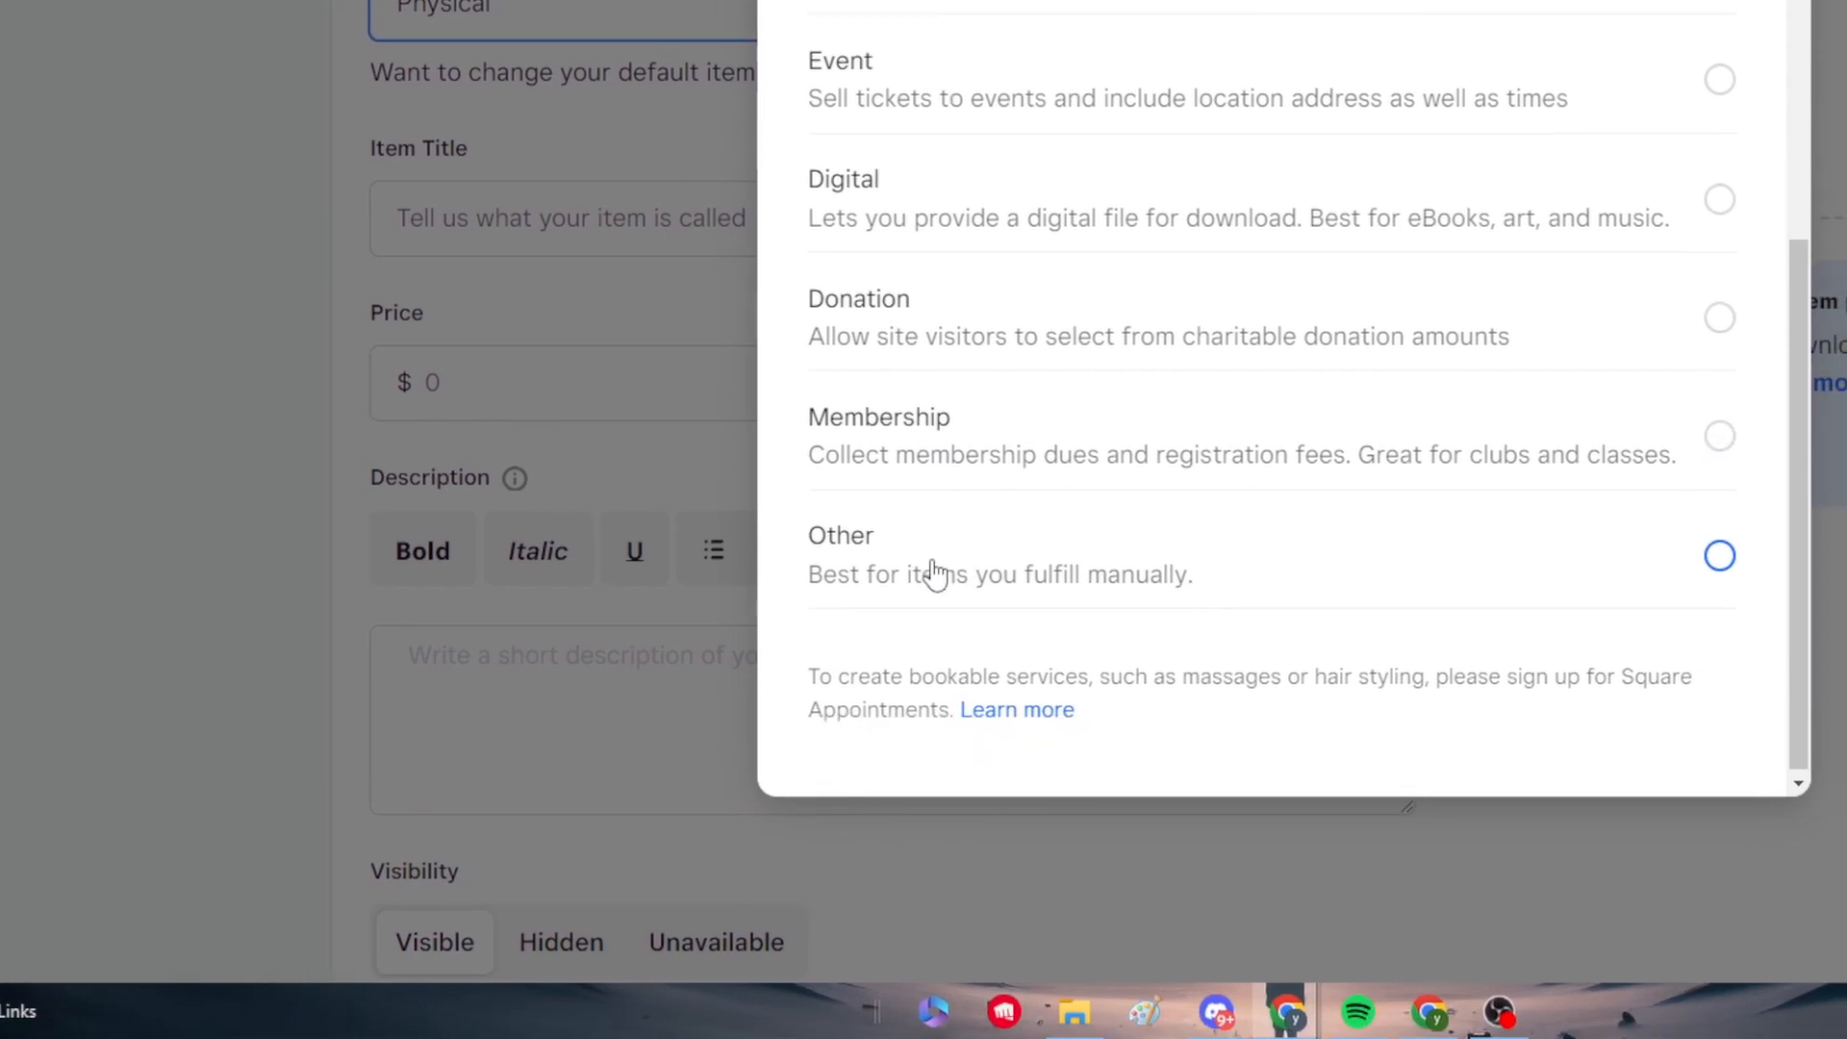
scroll(1163, 262, "up", 1)
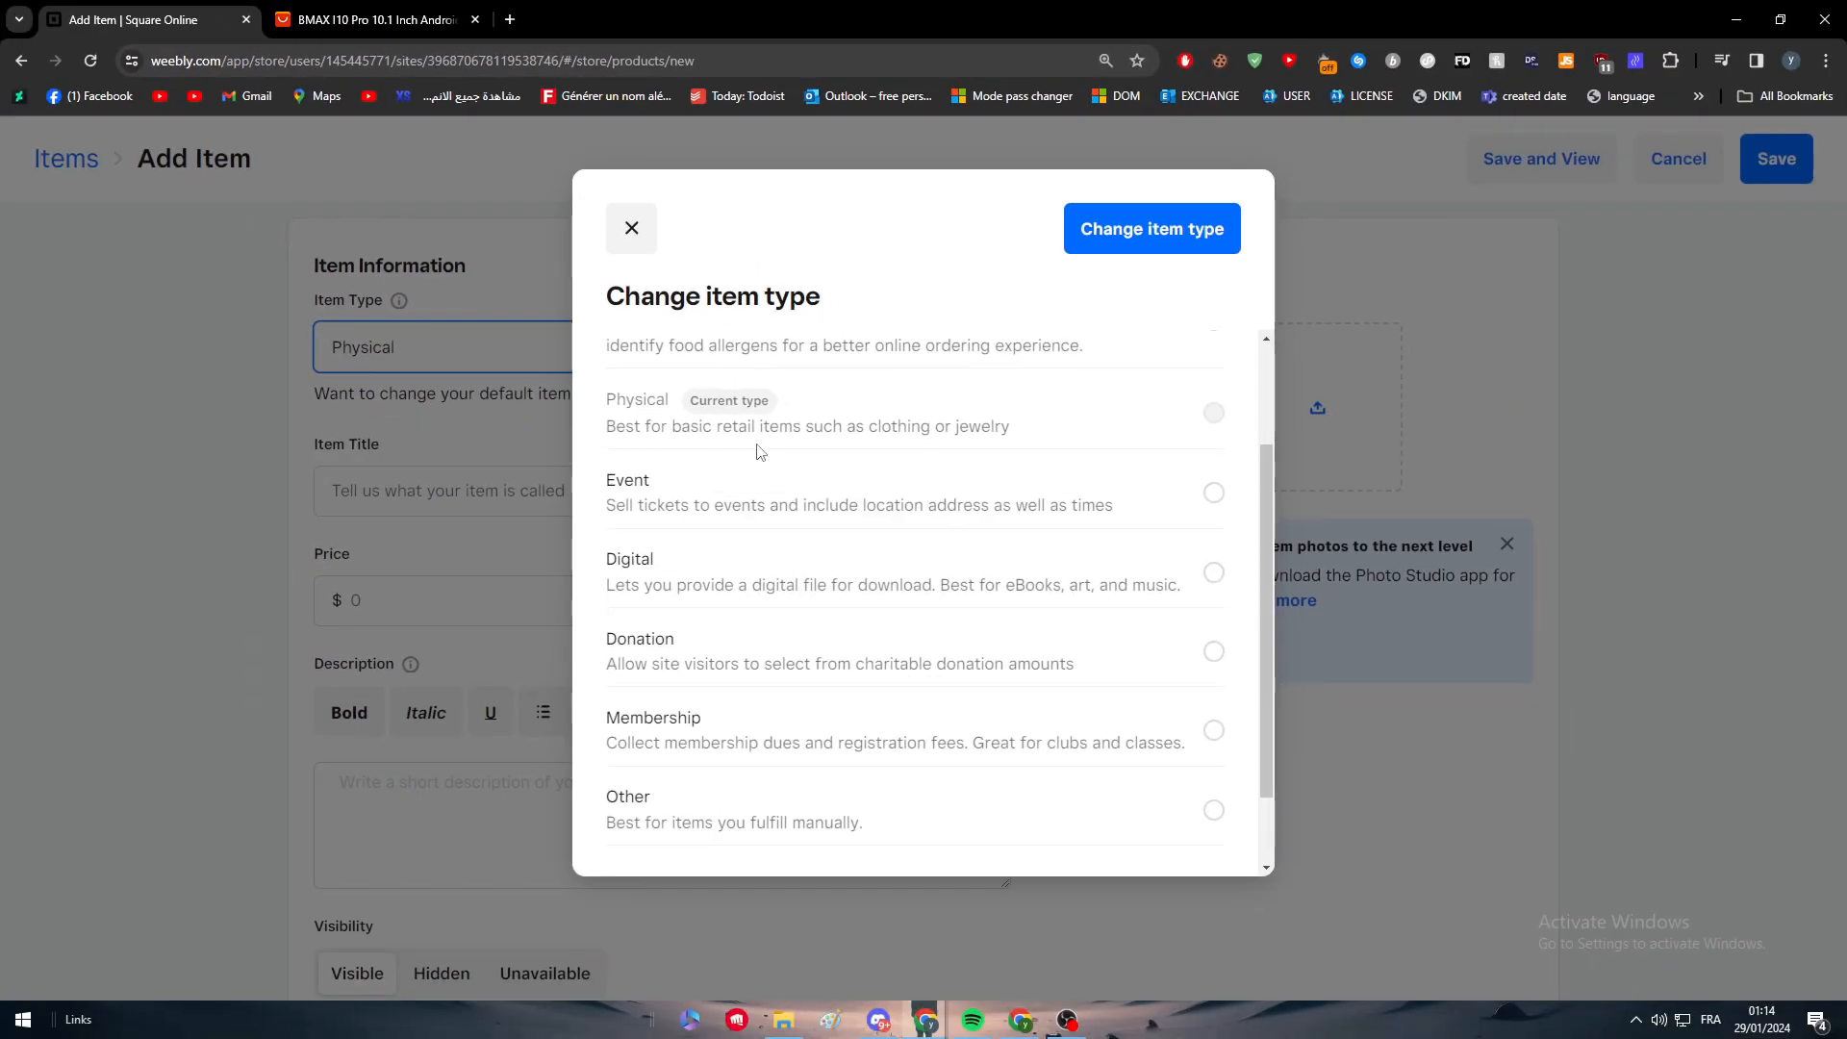
left_click(385, 9)
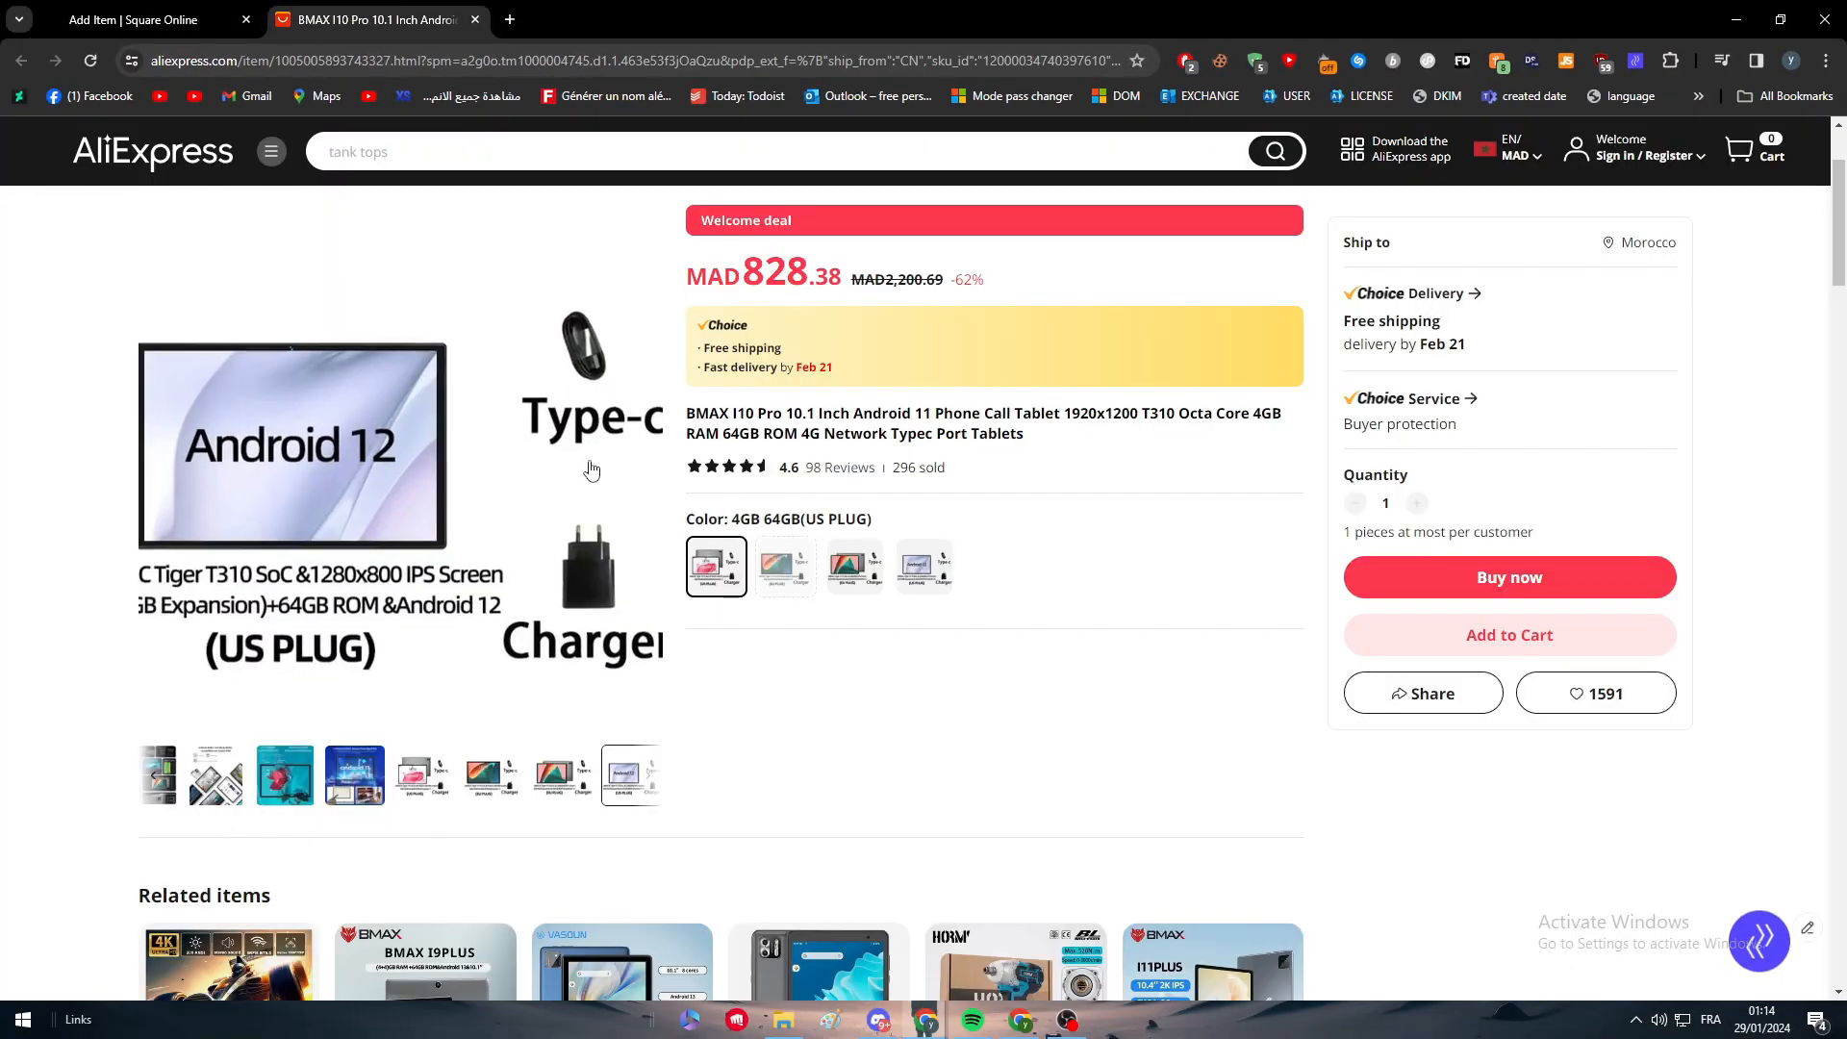
left_click(171, 12)
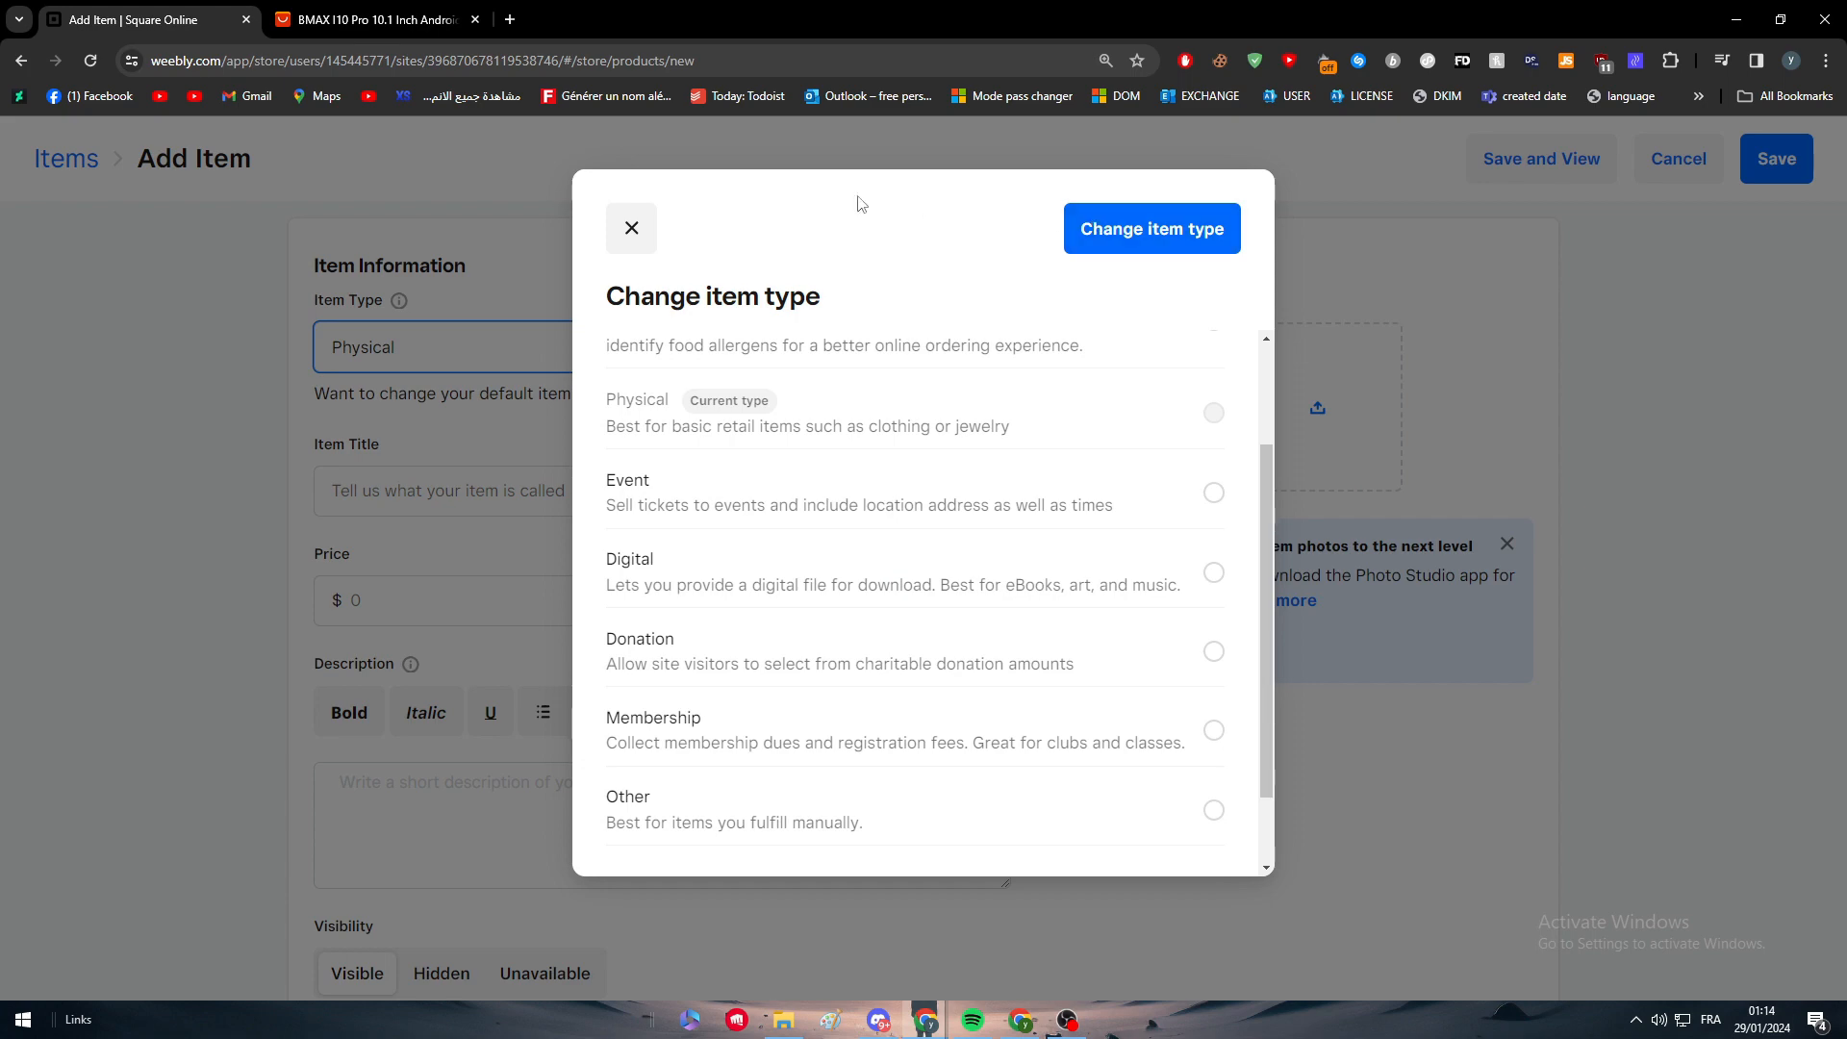
left_click(642, 245)
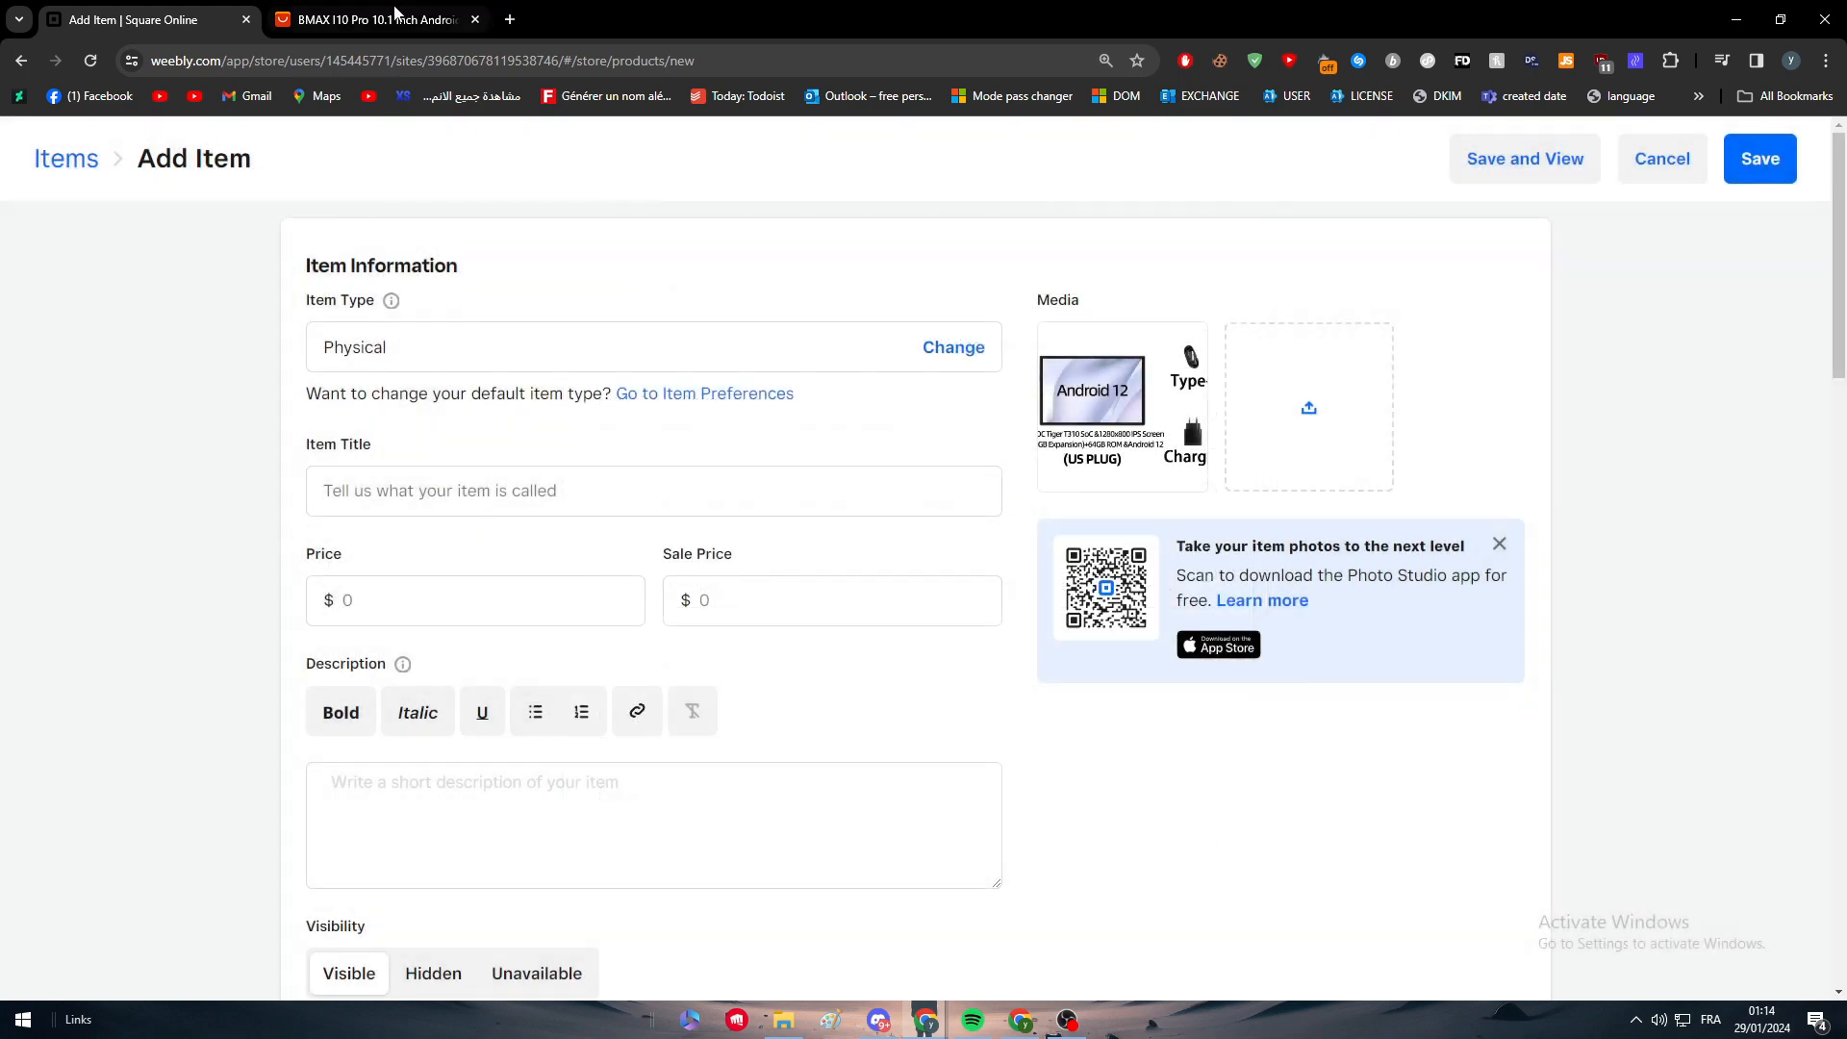
Copy the full BMAX I10 Pro tablet title from the AliExpress listing into the item title of the Square Online Add Item form.
left_click(437, 14)
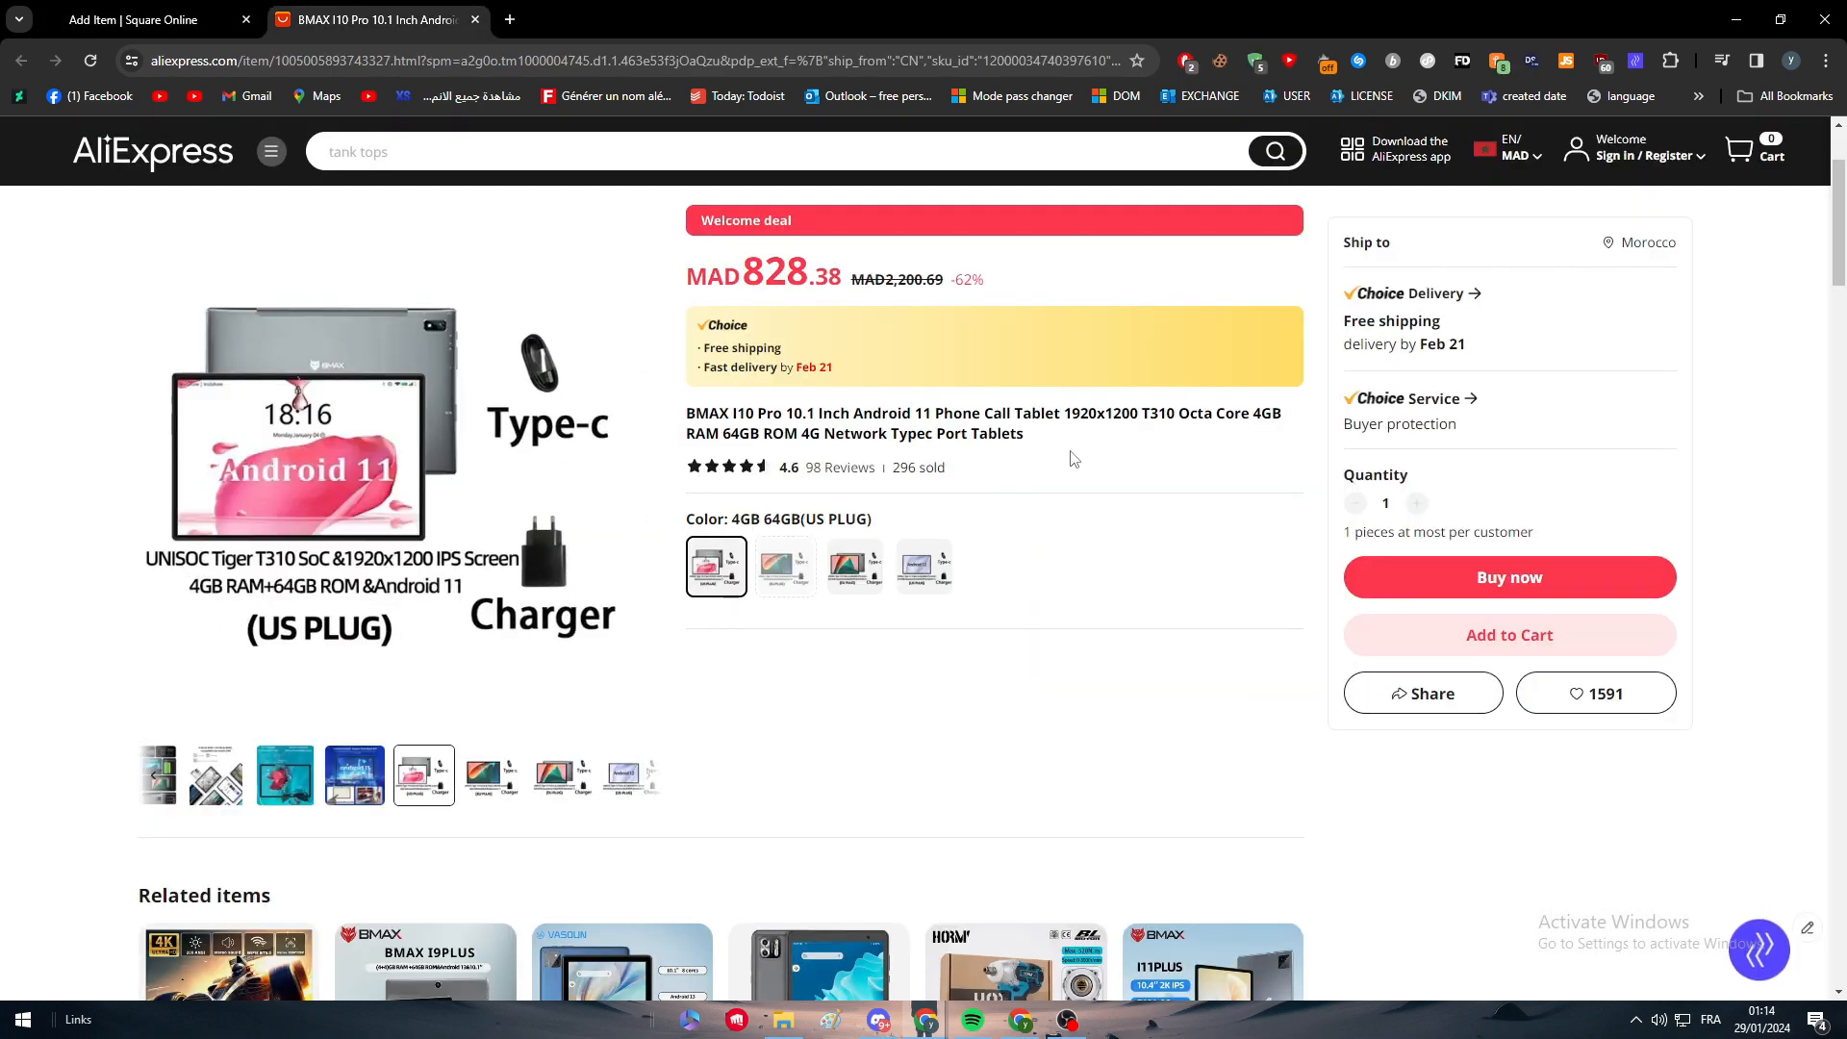
left_click_drag(1026, 435, 716, 409)
key("ctrl+c")
left_click(132, 19)
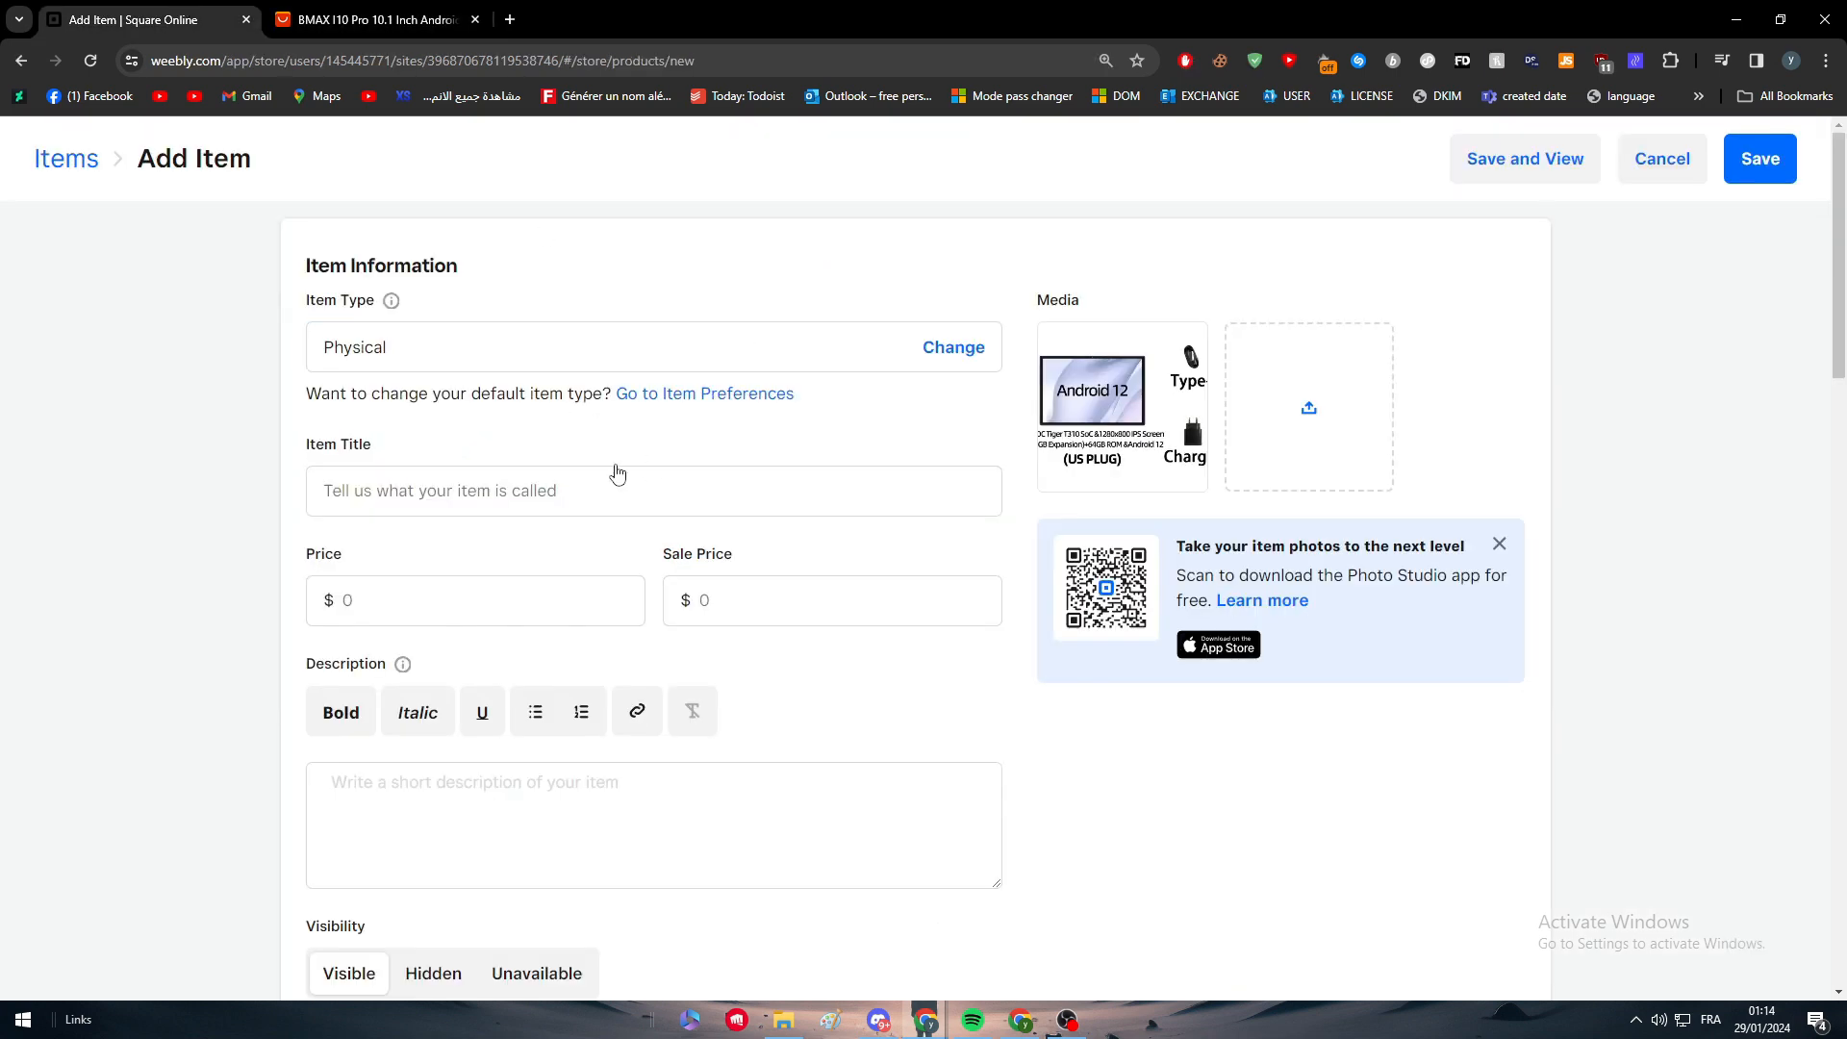
left_click(597, 486)
key("ctrl+v")
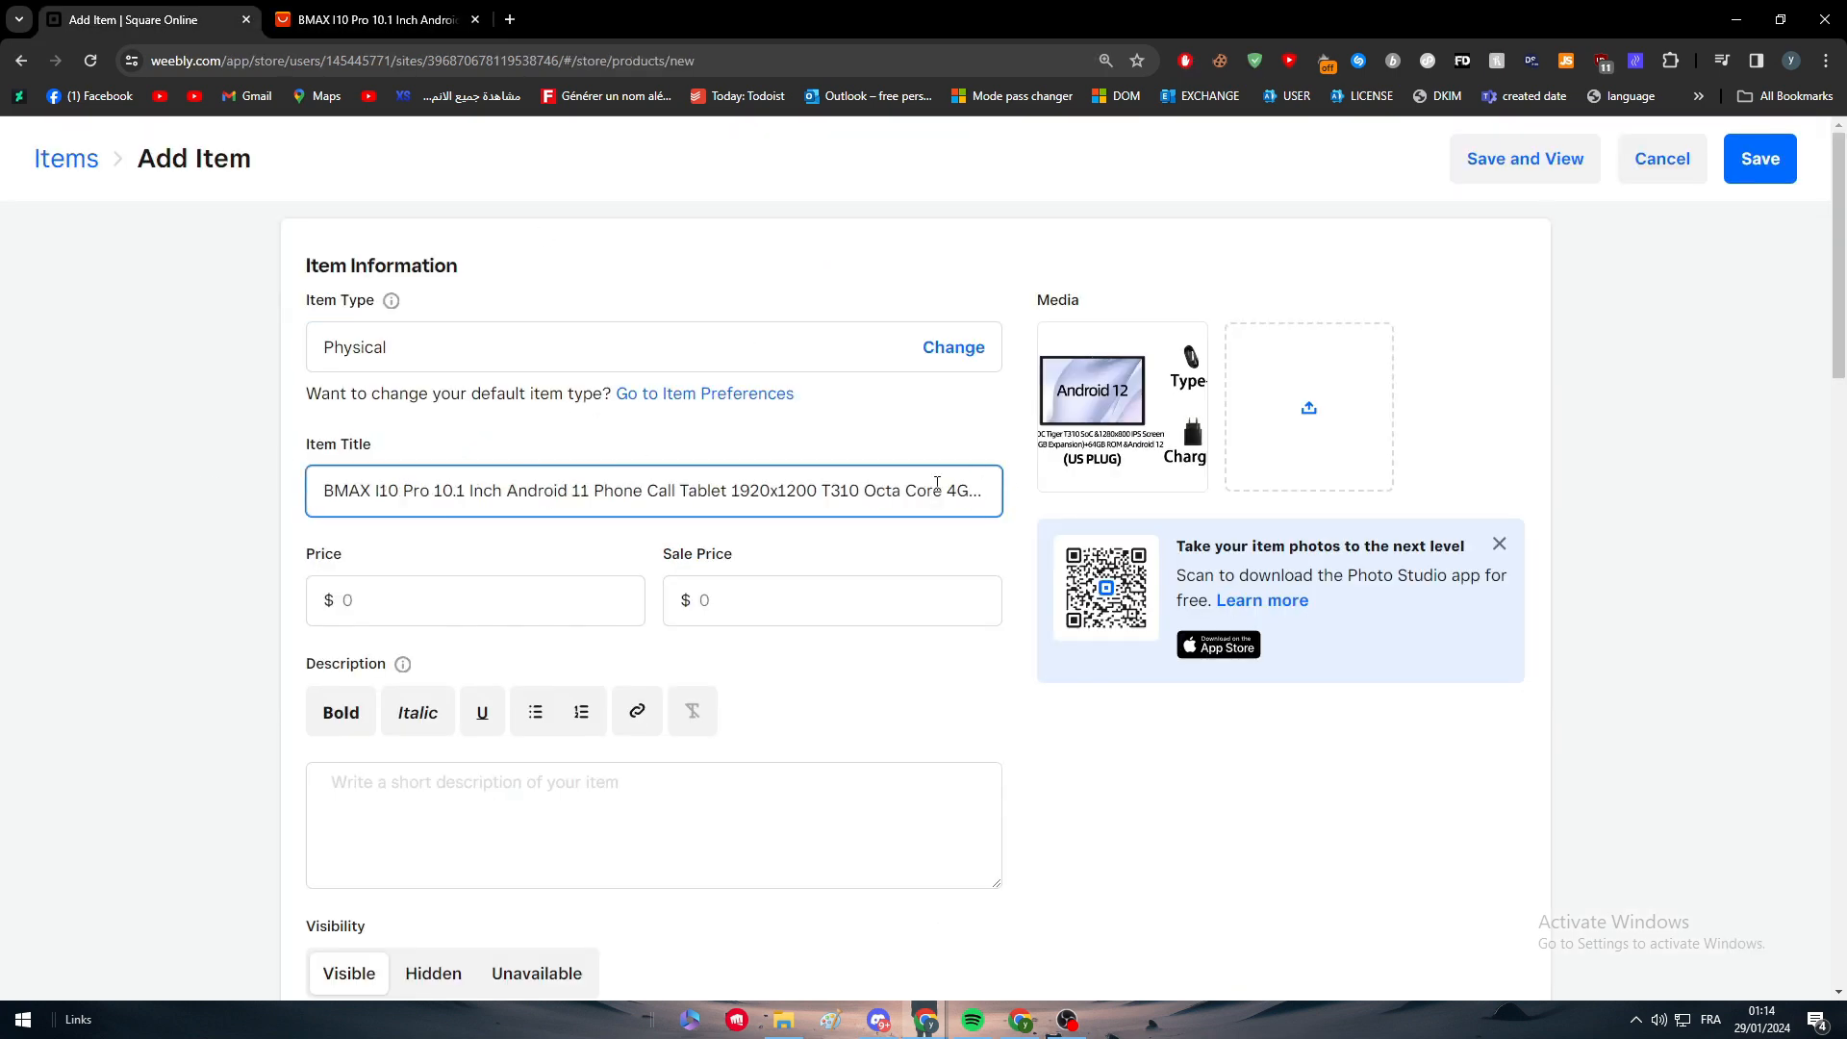
left_click(460, 481)
key("End")
scroll(512, 507, "down", 14)
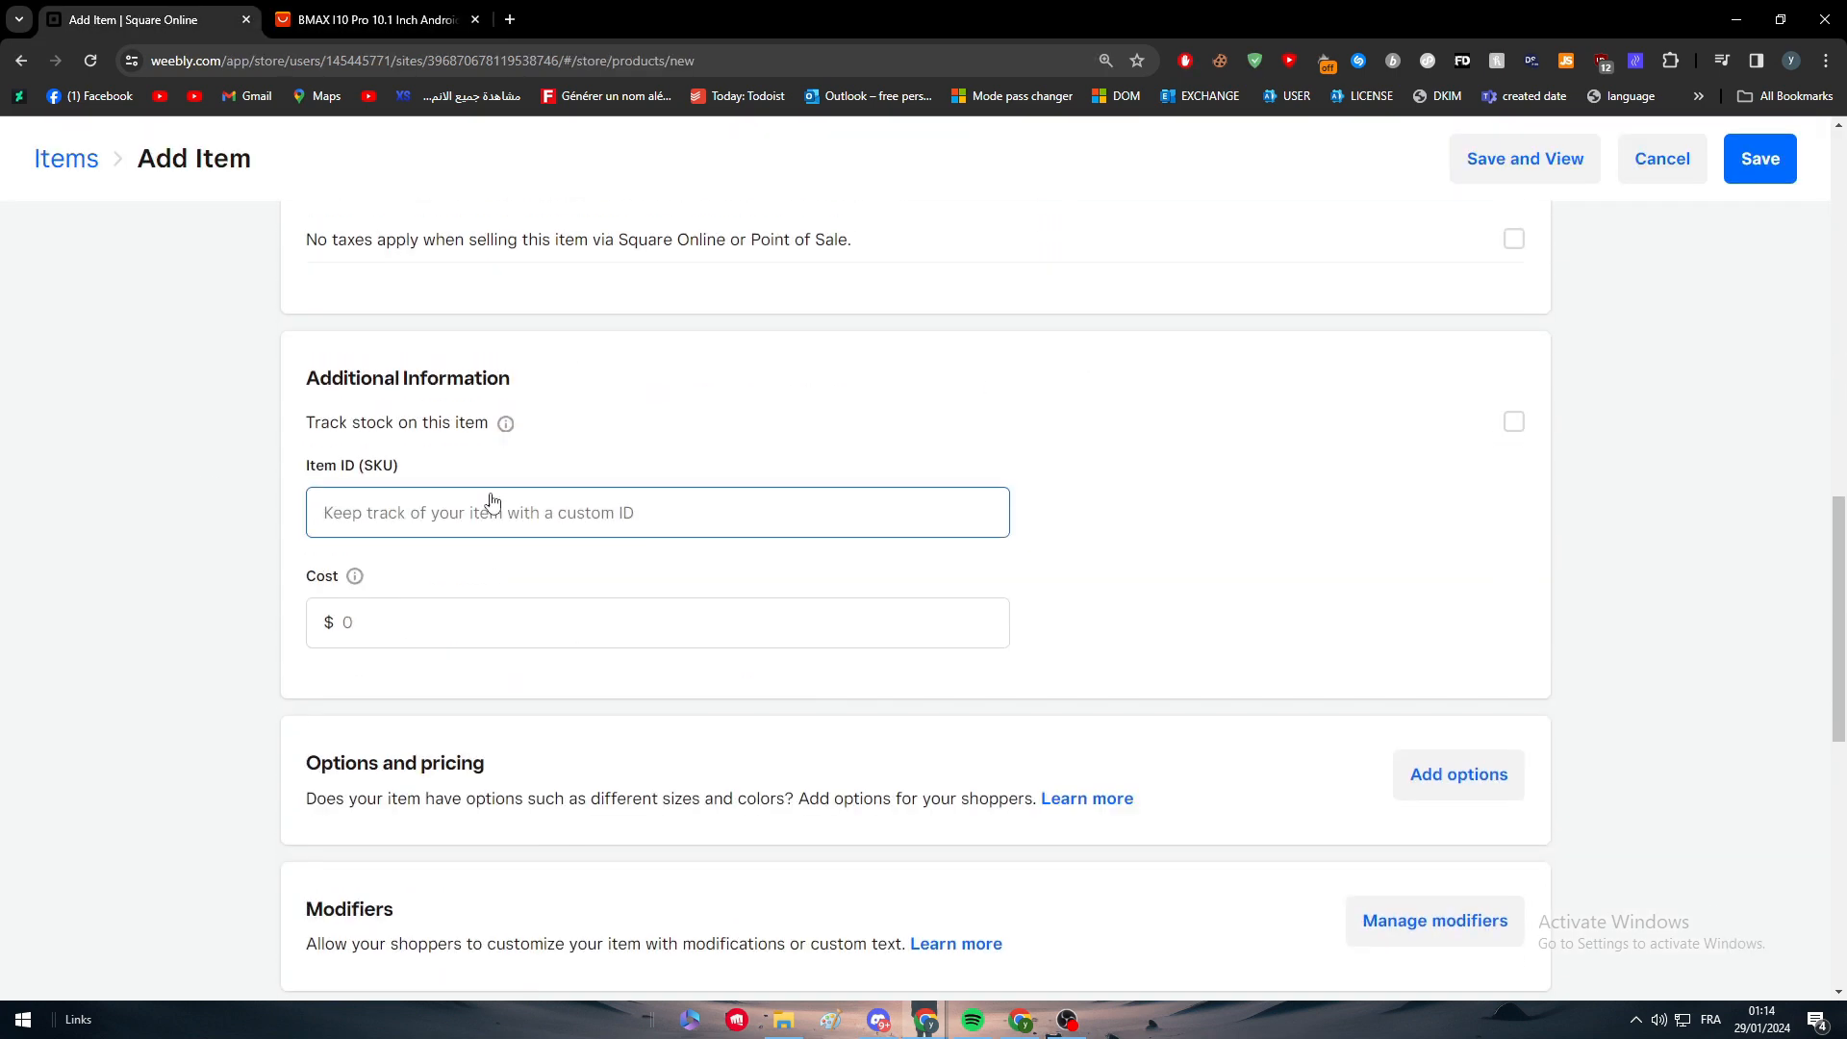
scroll(490, 499, "up", 12)
left_click(584, 427)
scroll(584, 427, "up", 2)
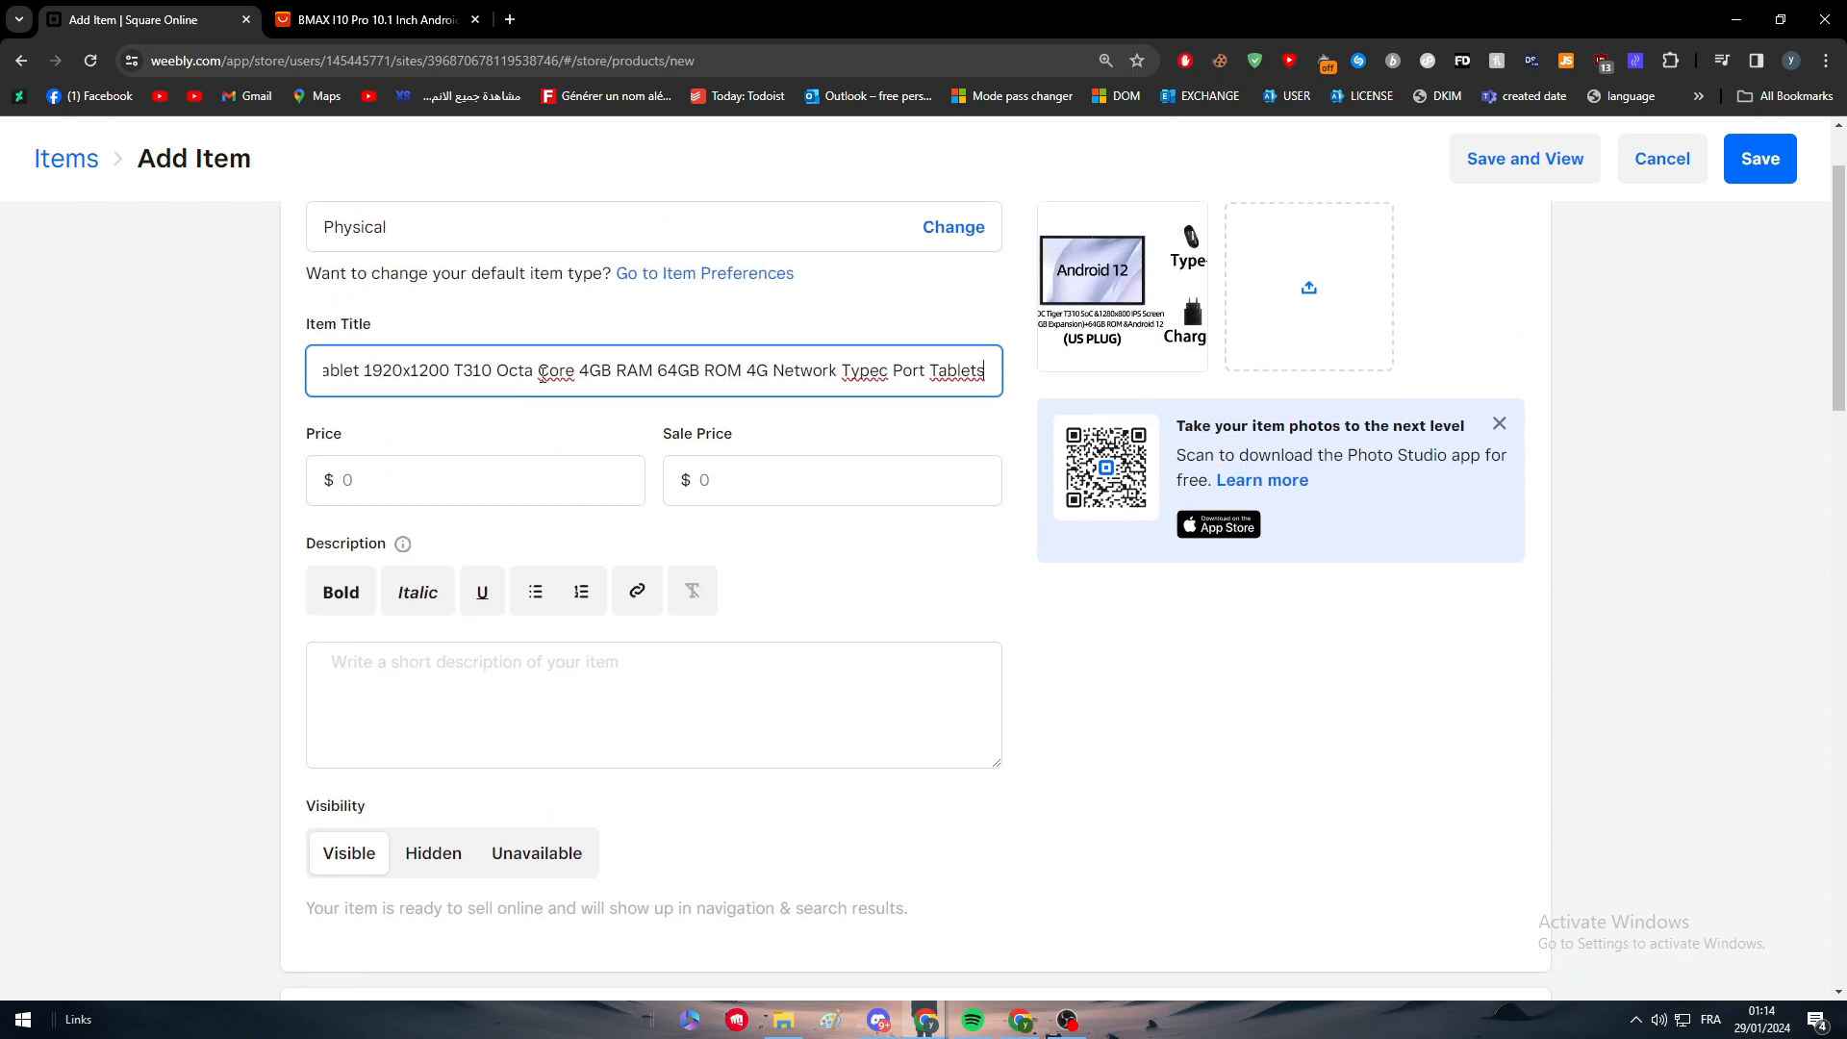
Switch back to the AliExpress listing and save its currency setting as USD (US Dollar).
key("ctrl+Tab")
left_click(1076, 462)
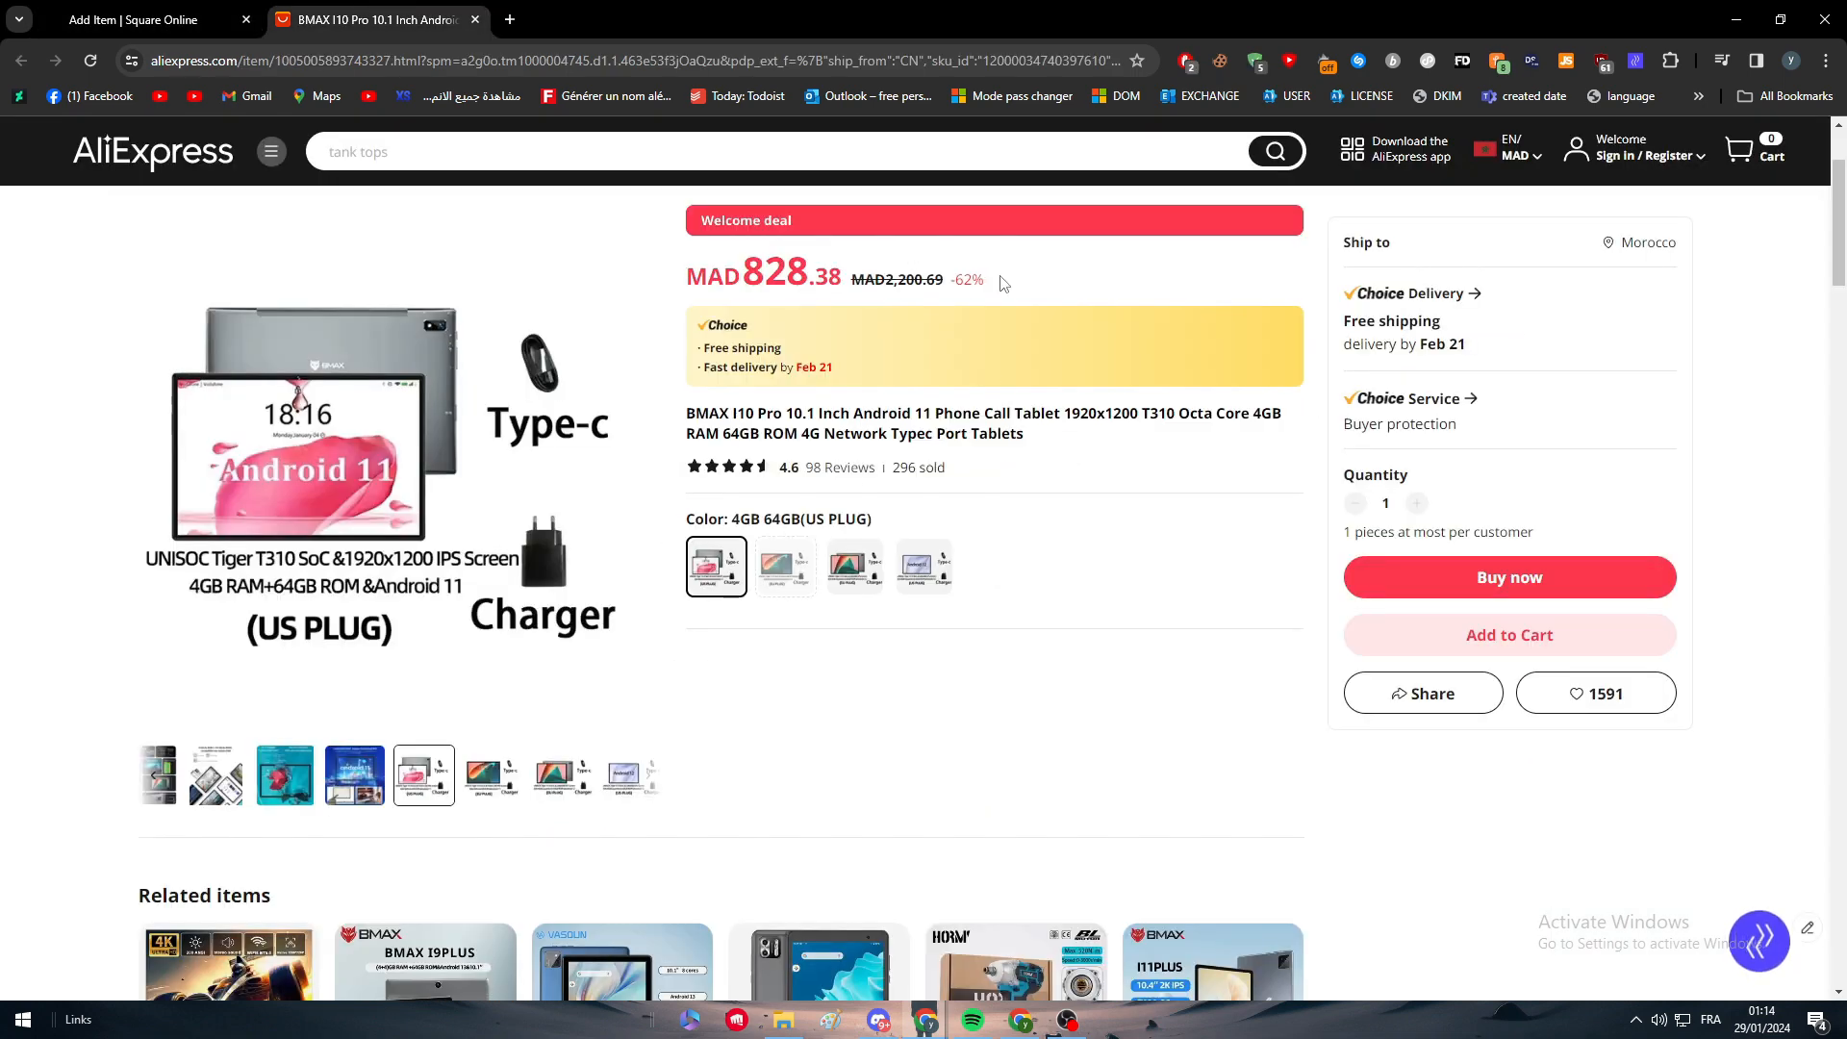
mouse_move(1513, 149)
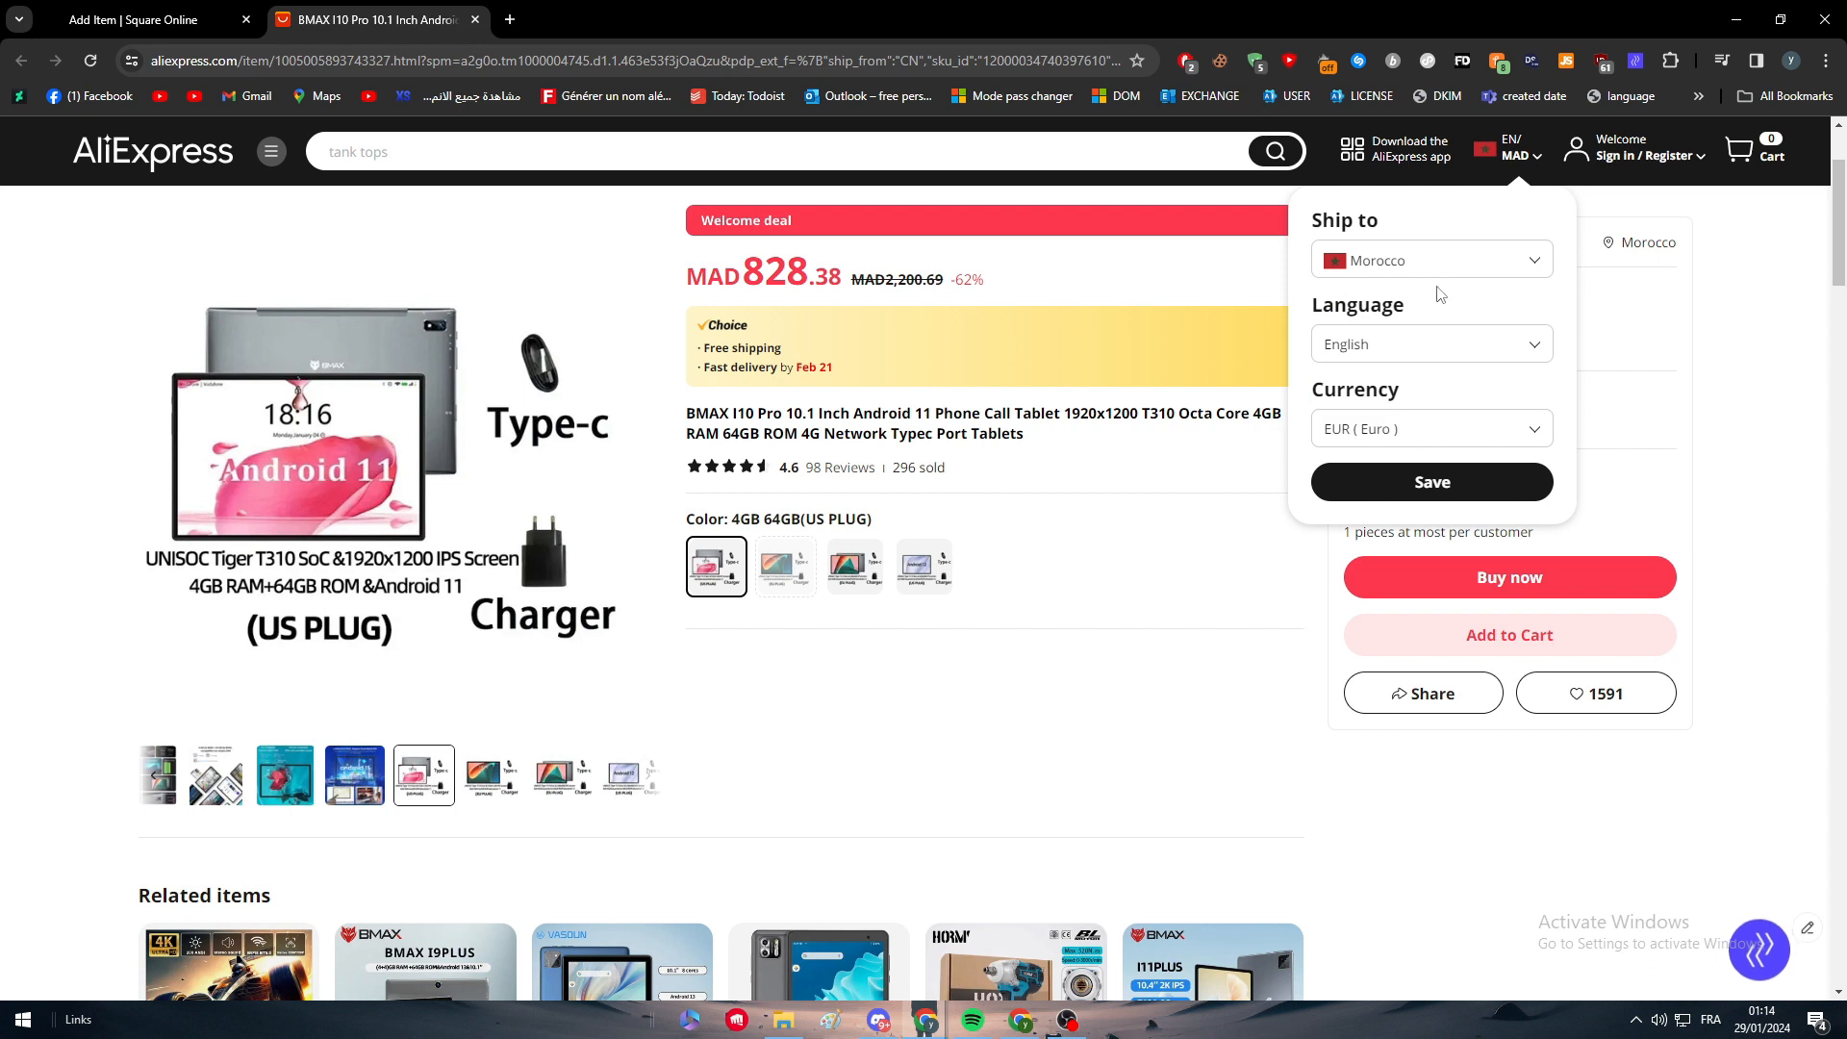
left_click(1378, 430)
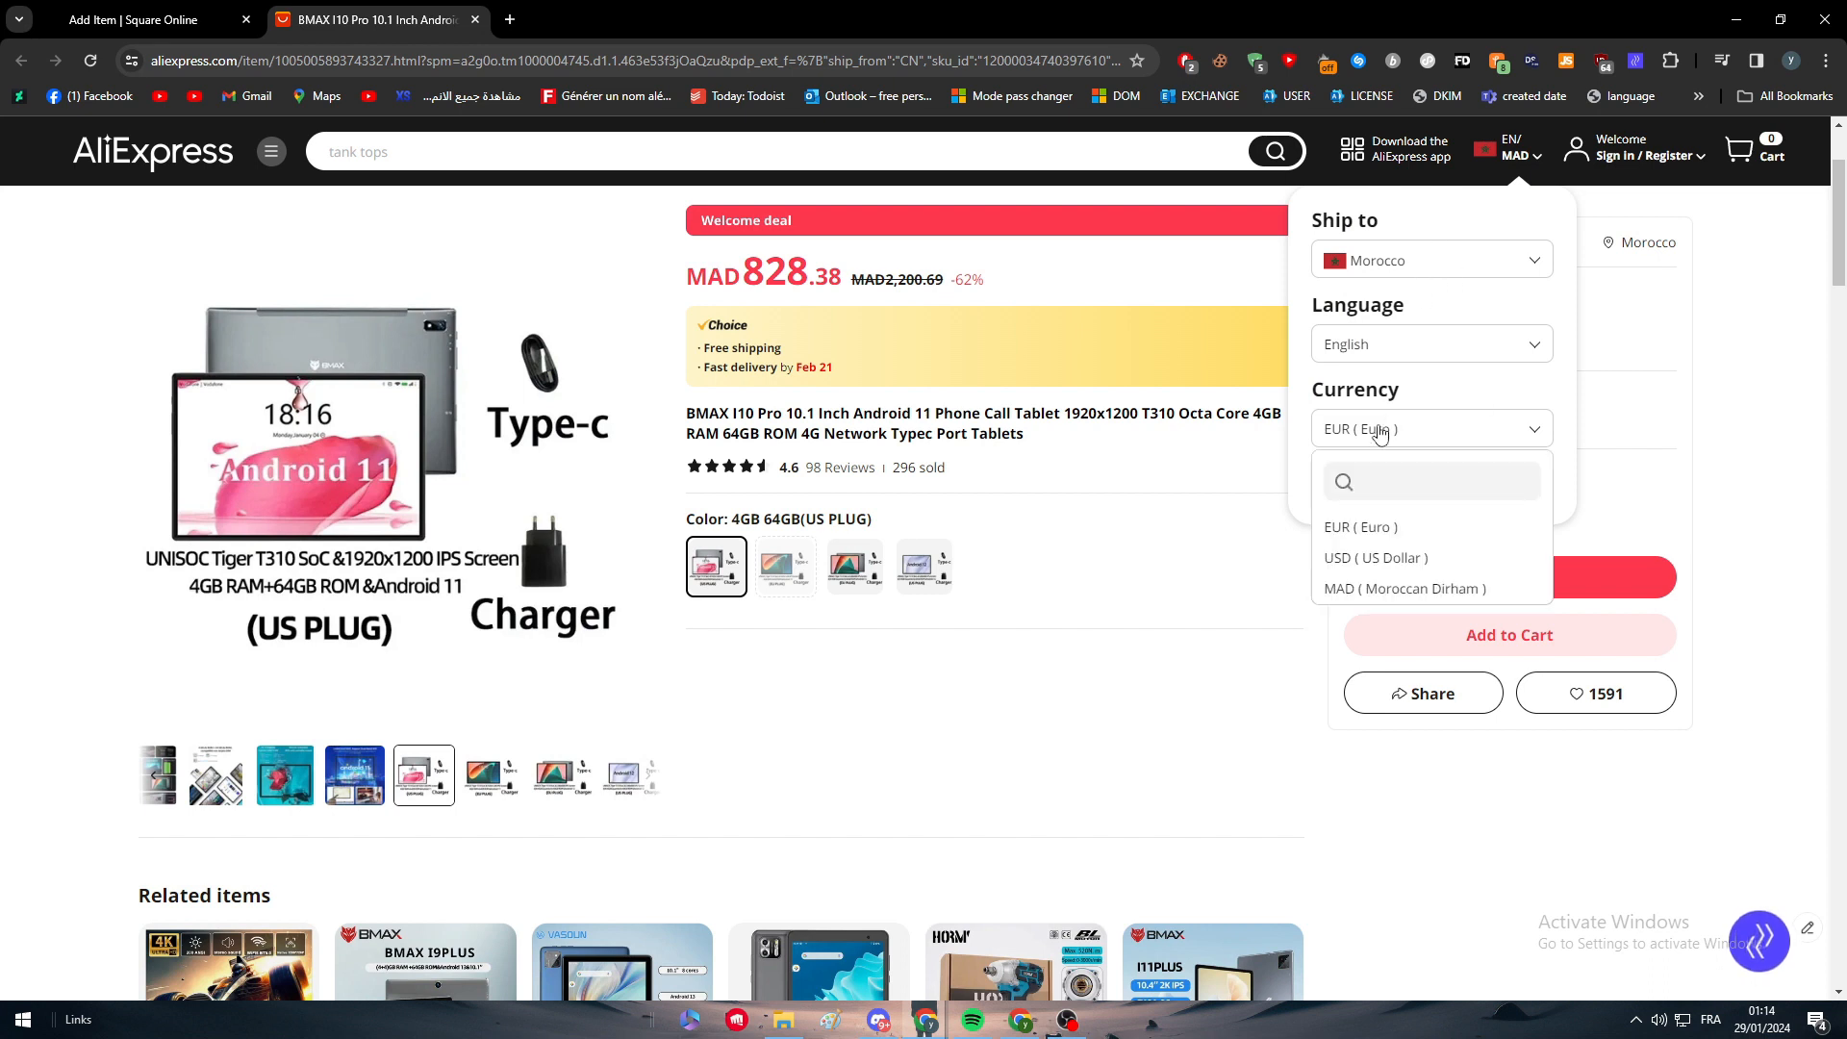
left_click(1370, 558)
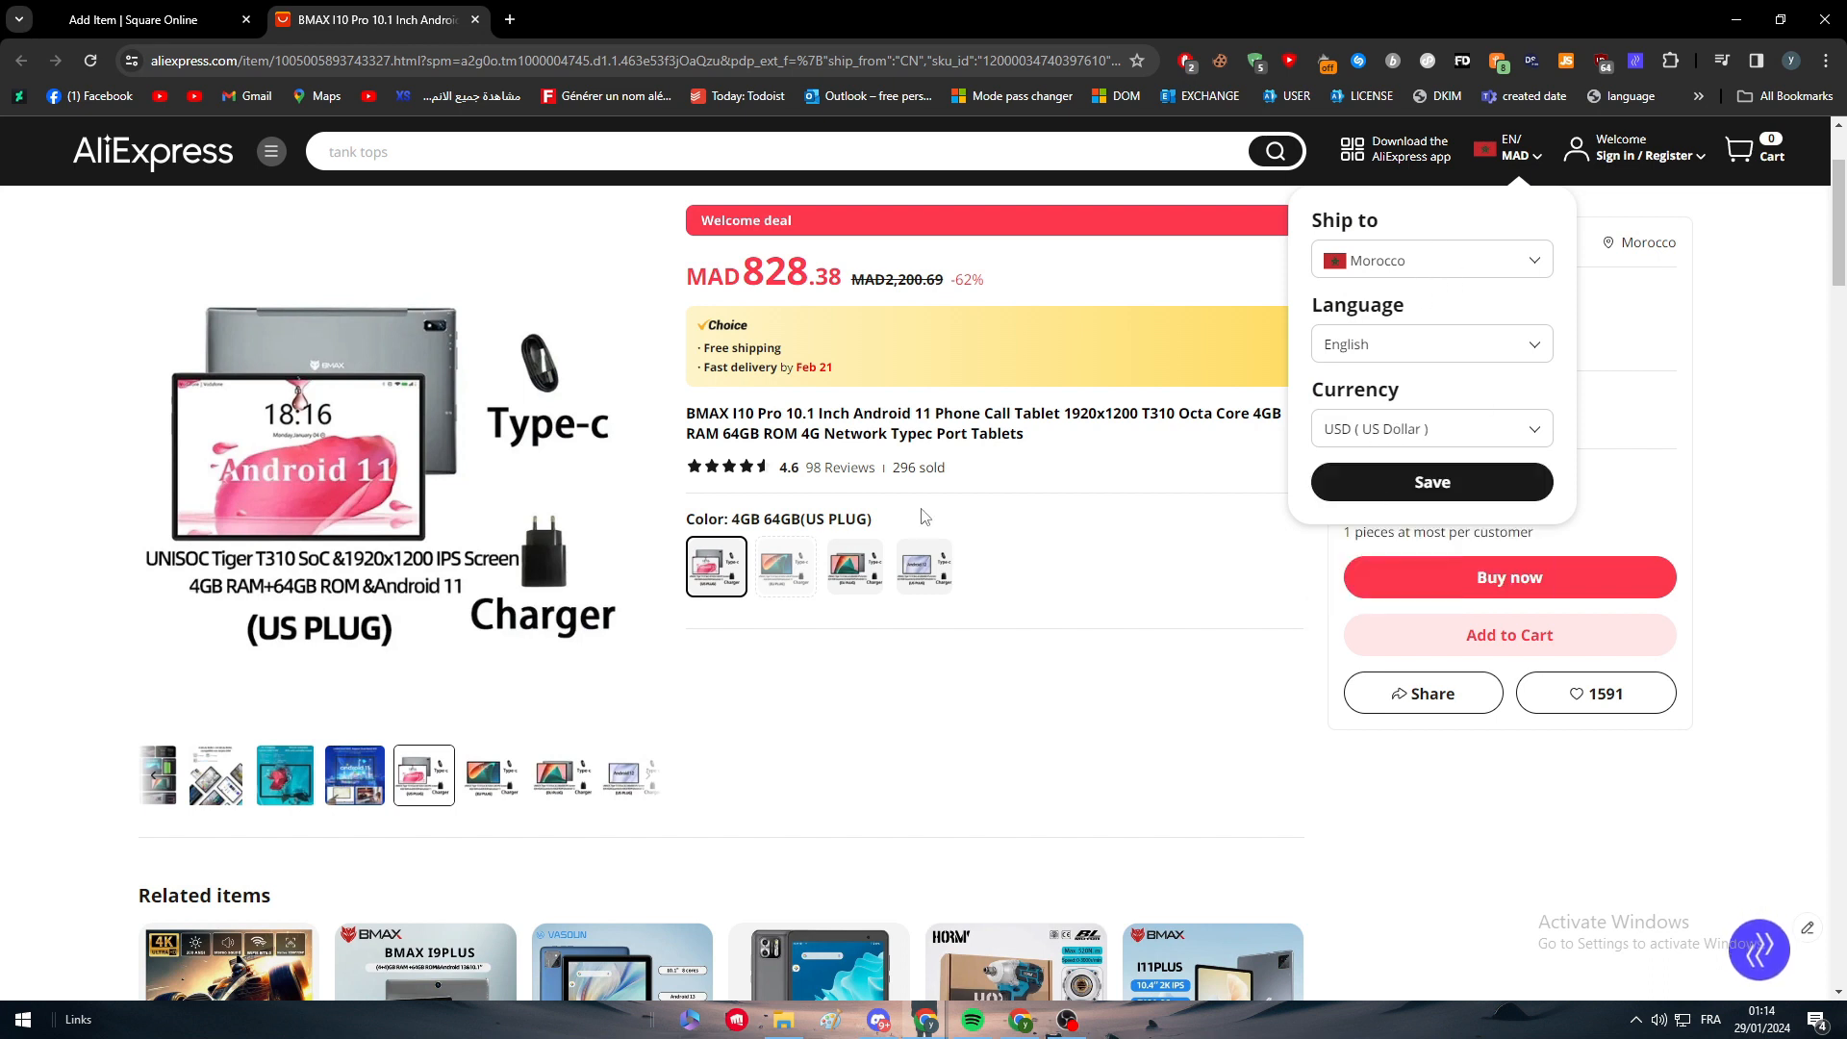
left_click(1356, 489)
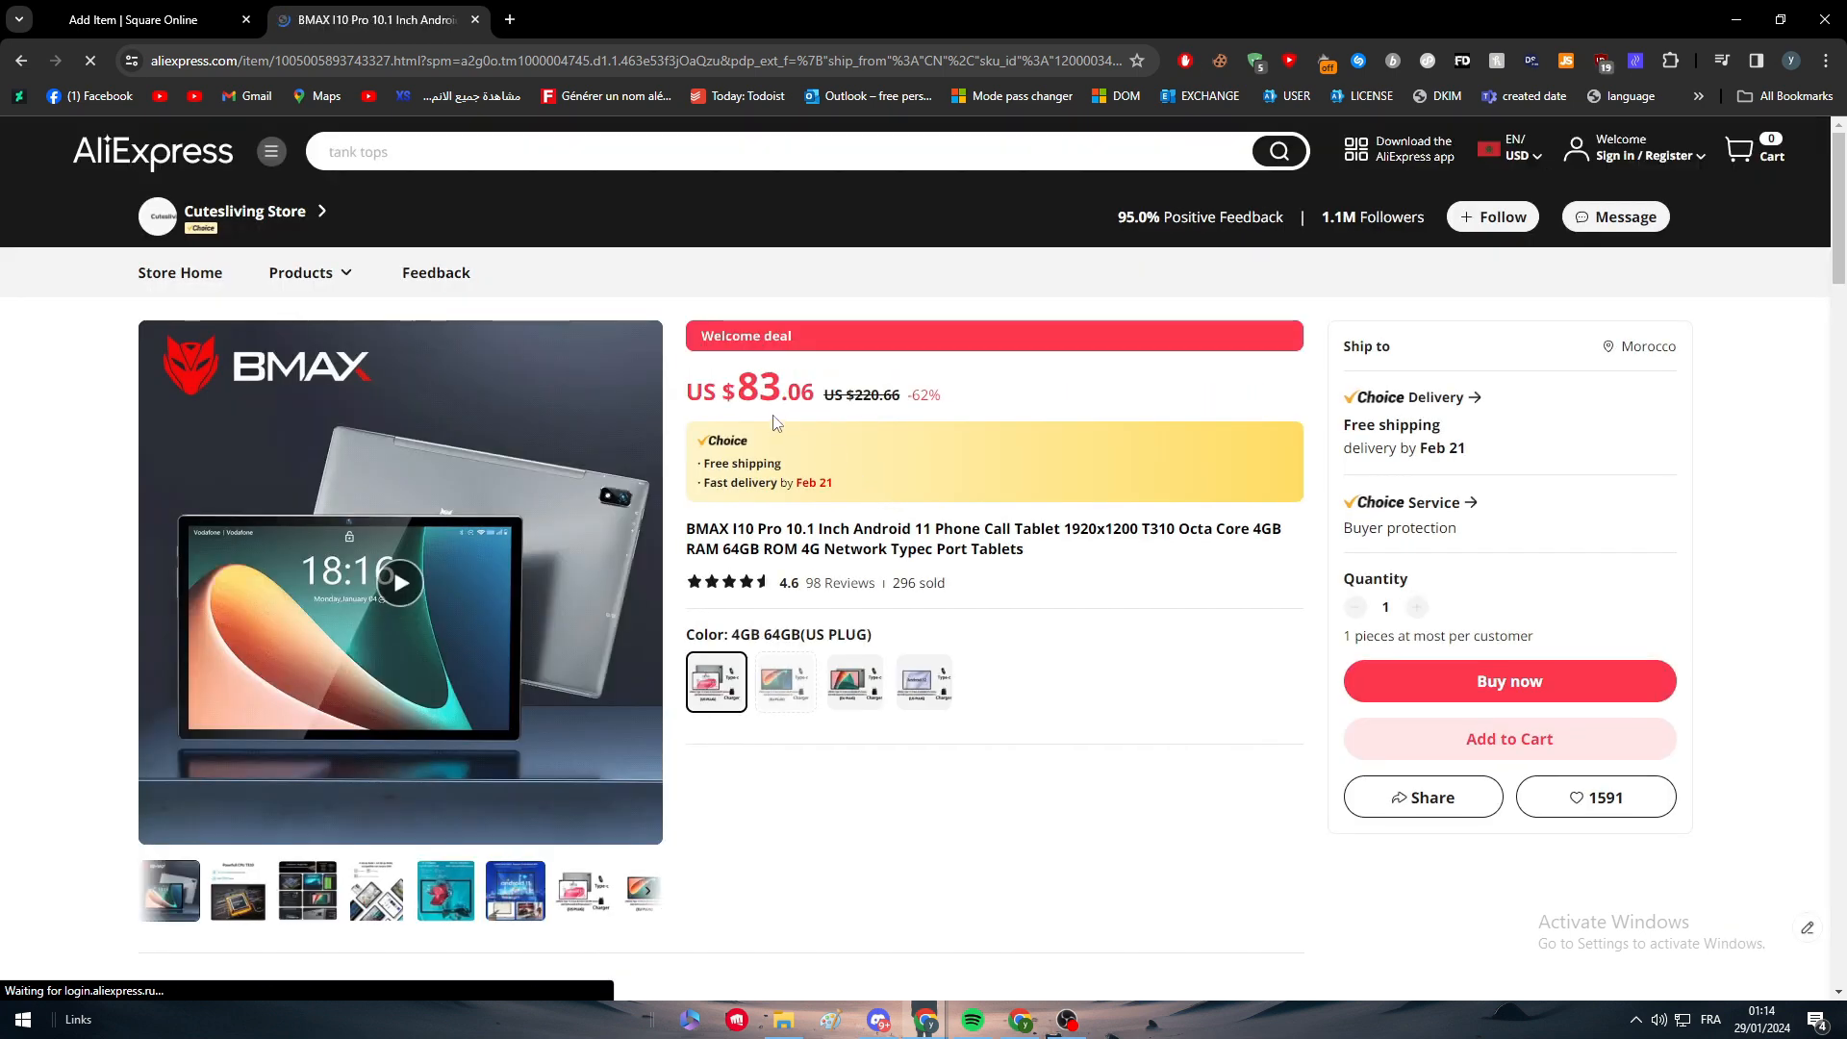
Take the discounted dollar price from the AliExpress listing and set the Square Online item's sale price to 83.
double_click(759, 385)
left_click(762, 365)
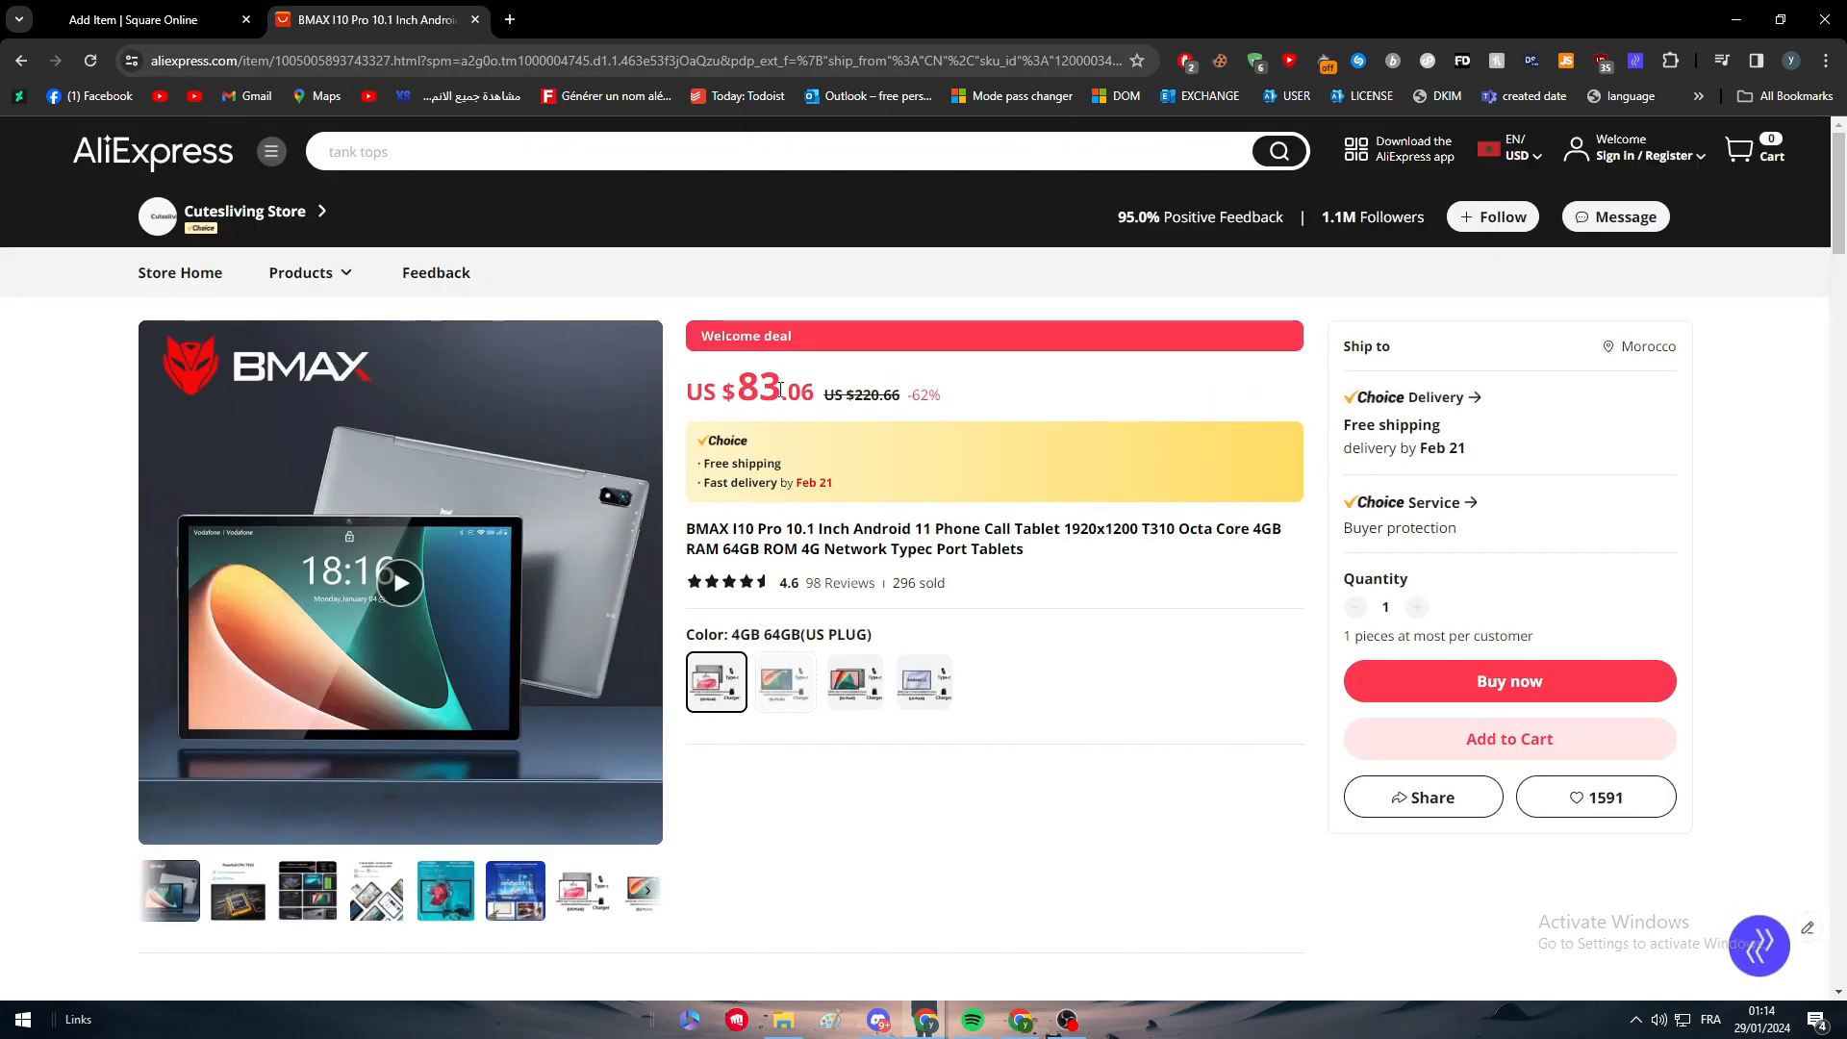
left_click_drag(737, 390, 780, 390)
left_click_drag(778, 391, 772, 446)
left_click(193, 19)
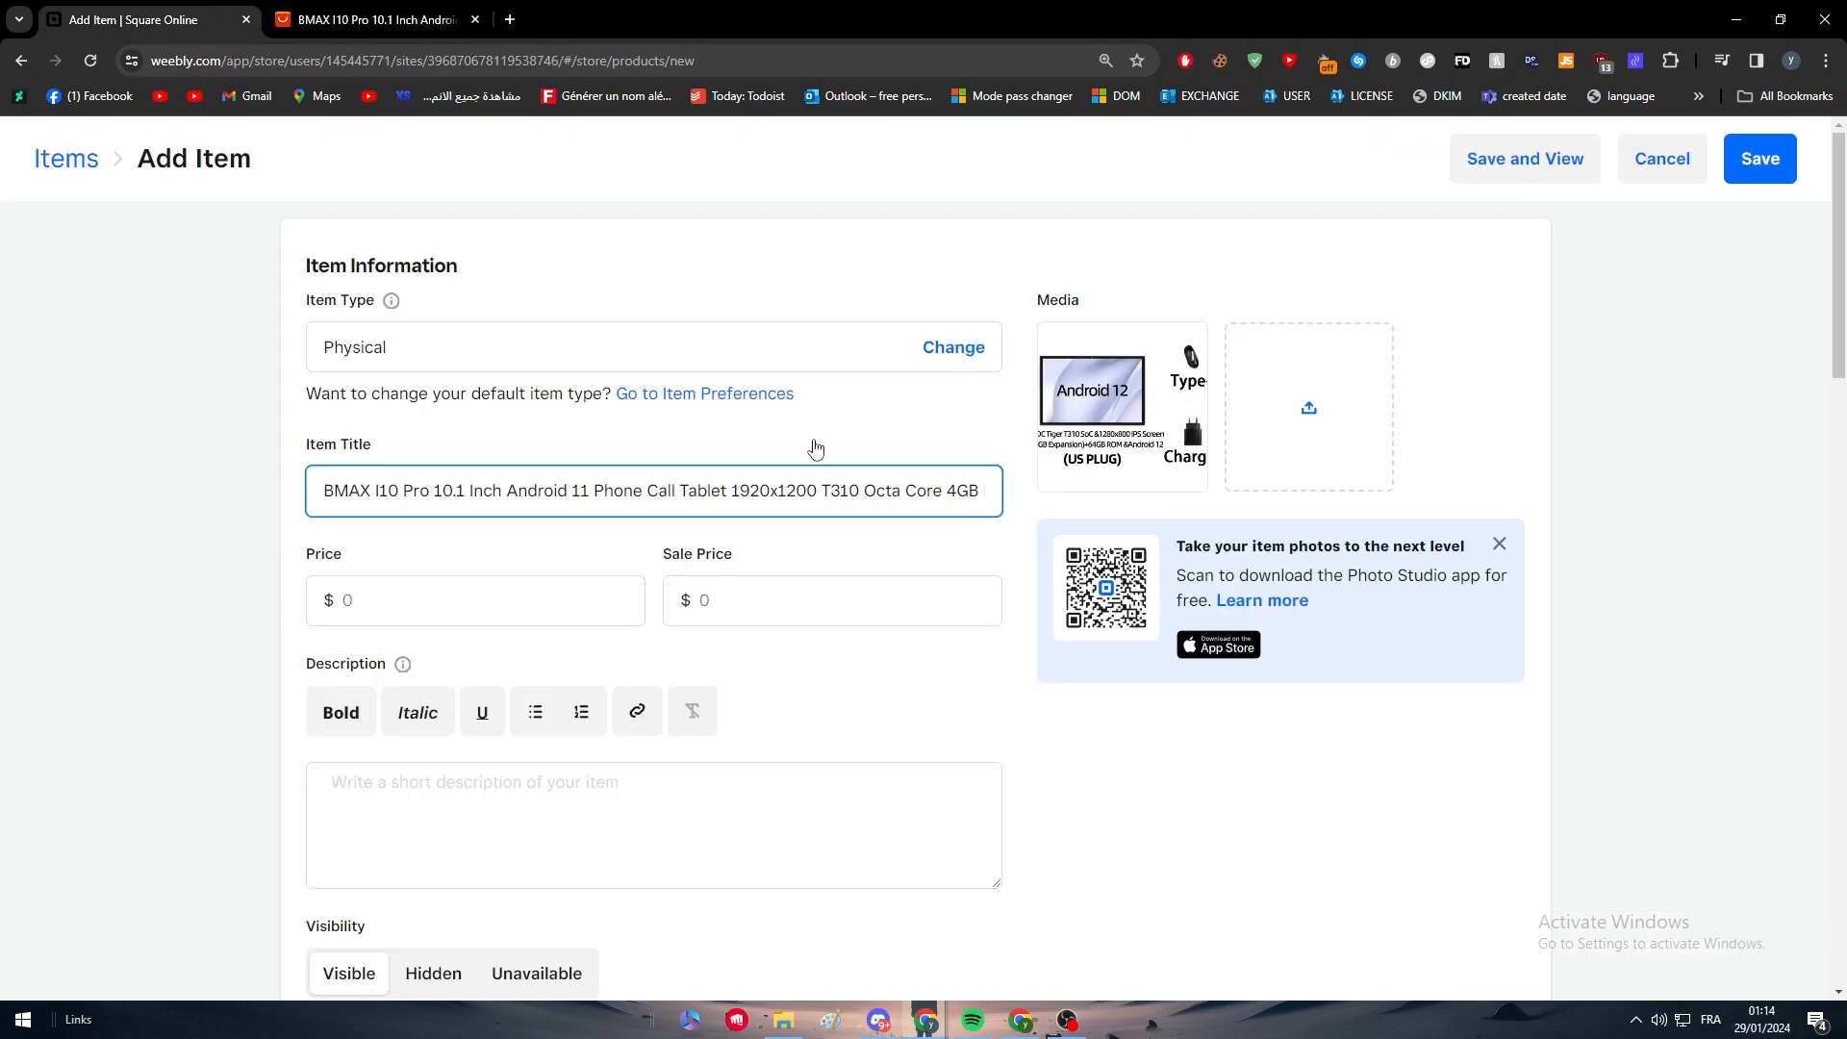
left_click(401, 597)
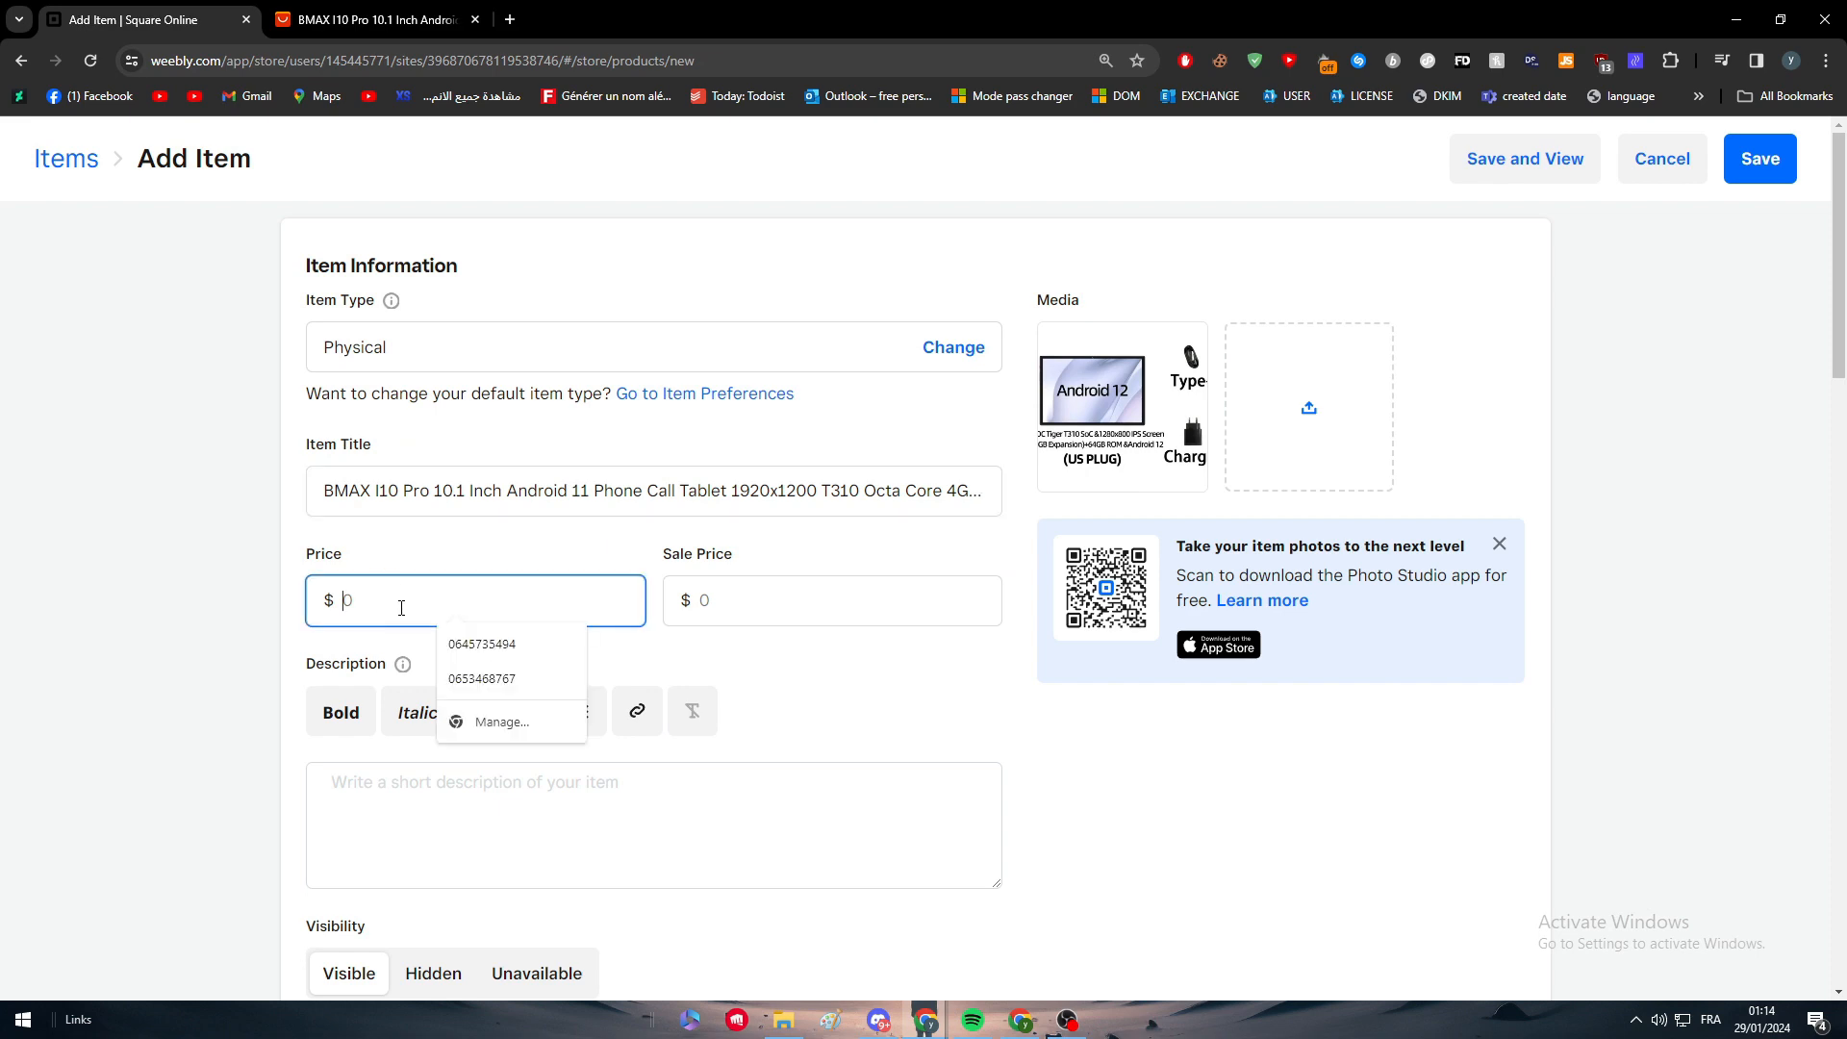
left_click(835, 592)
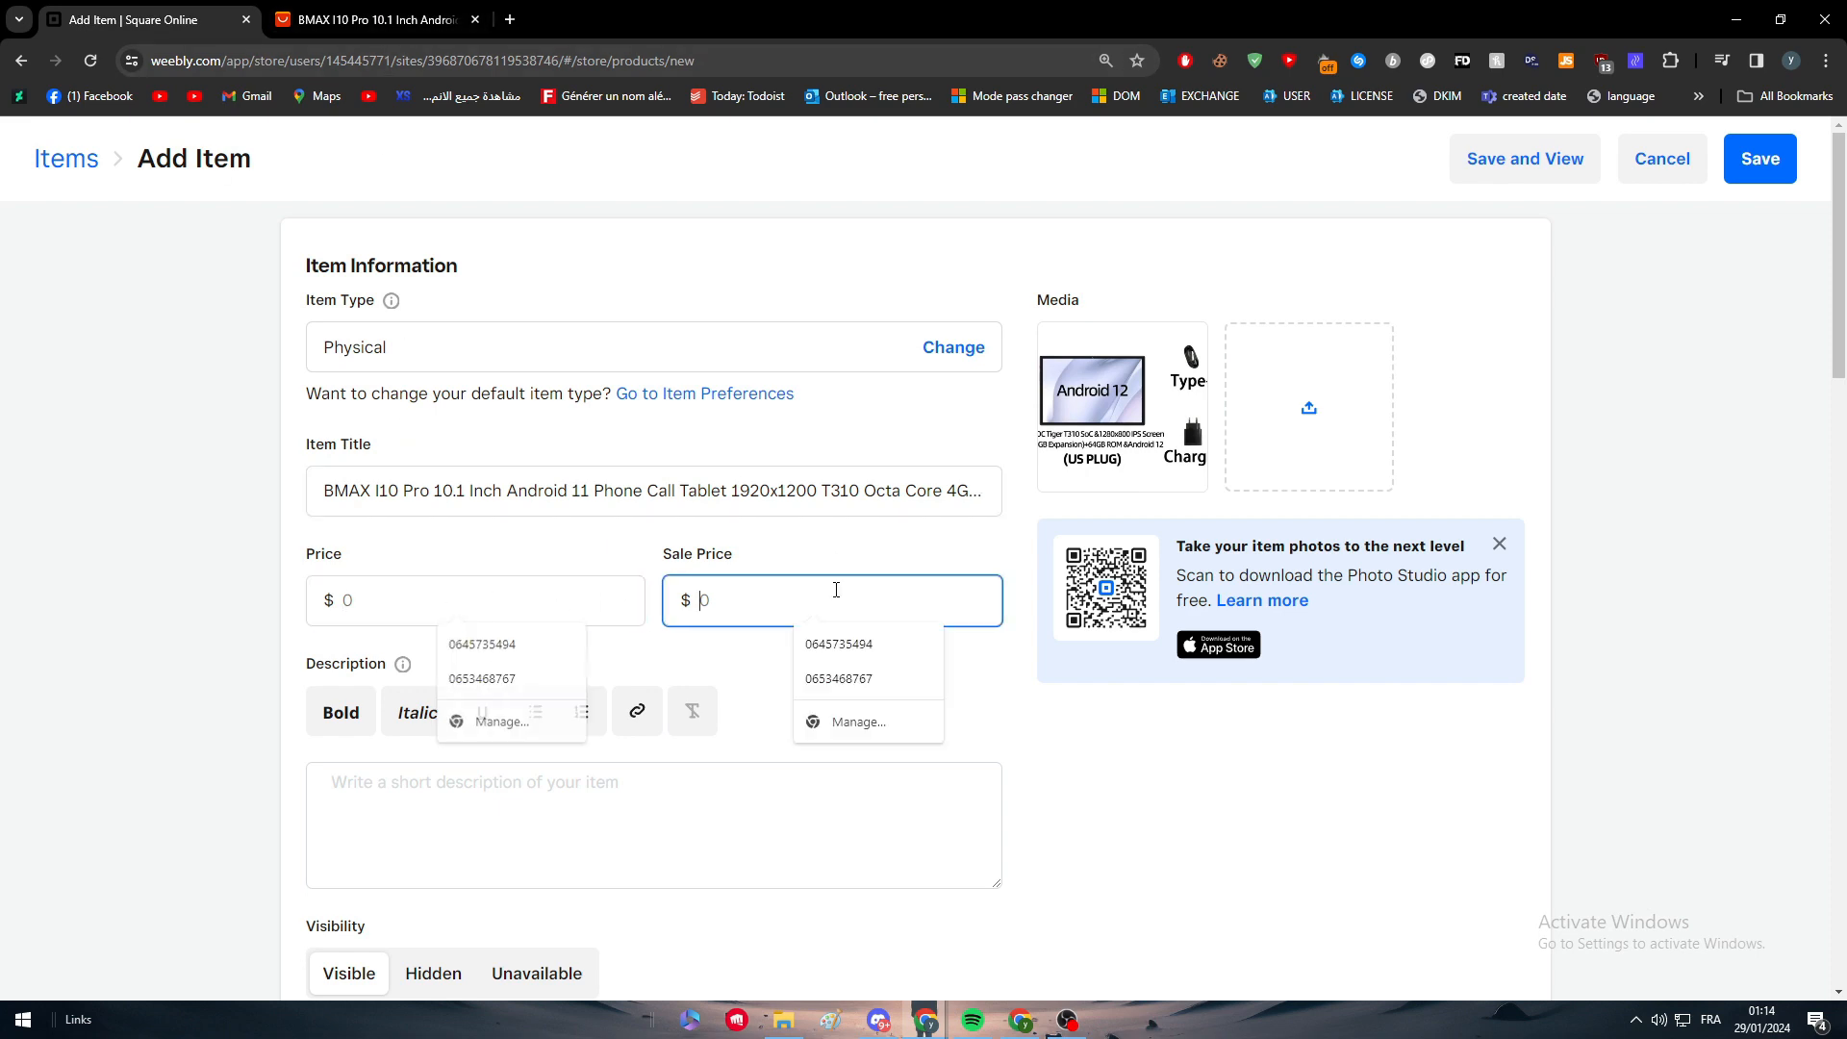
type("83")
Check the original price on the AliExpress listing and set the Square Online item's regular price to 220.
left_click(349, 10)
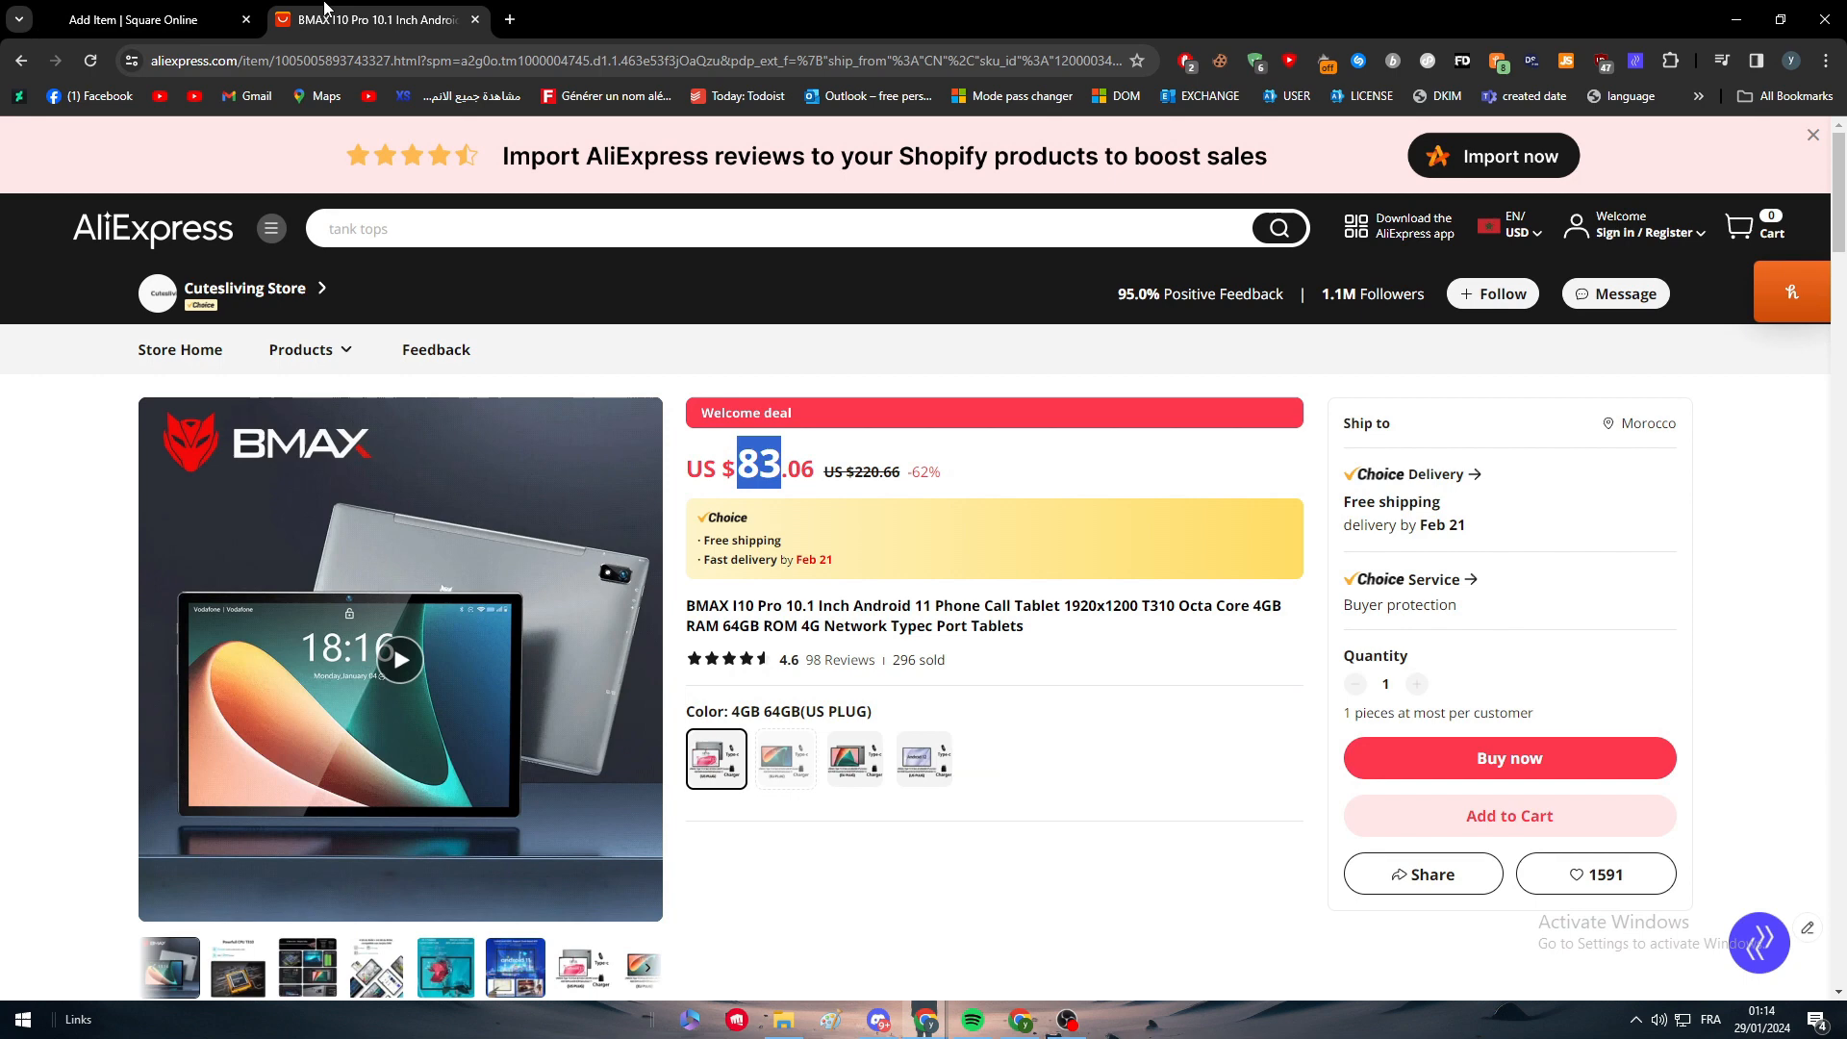
left_click(140, 9)
left_click(388, 592)
type("220")
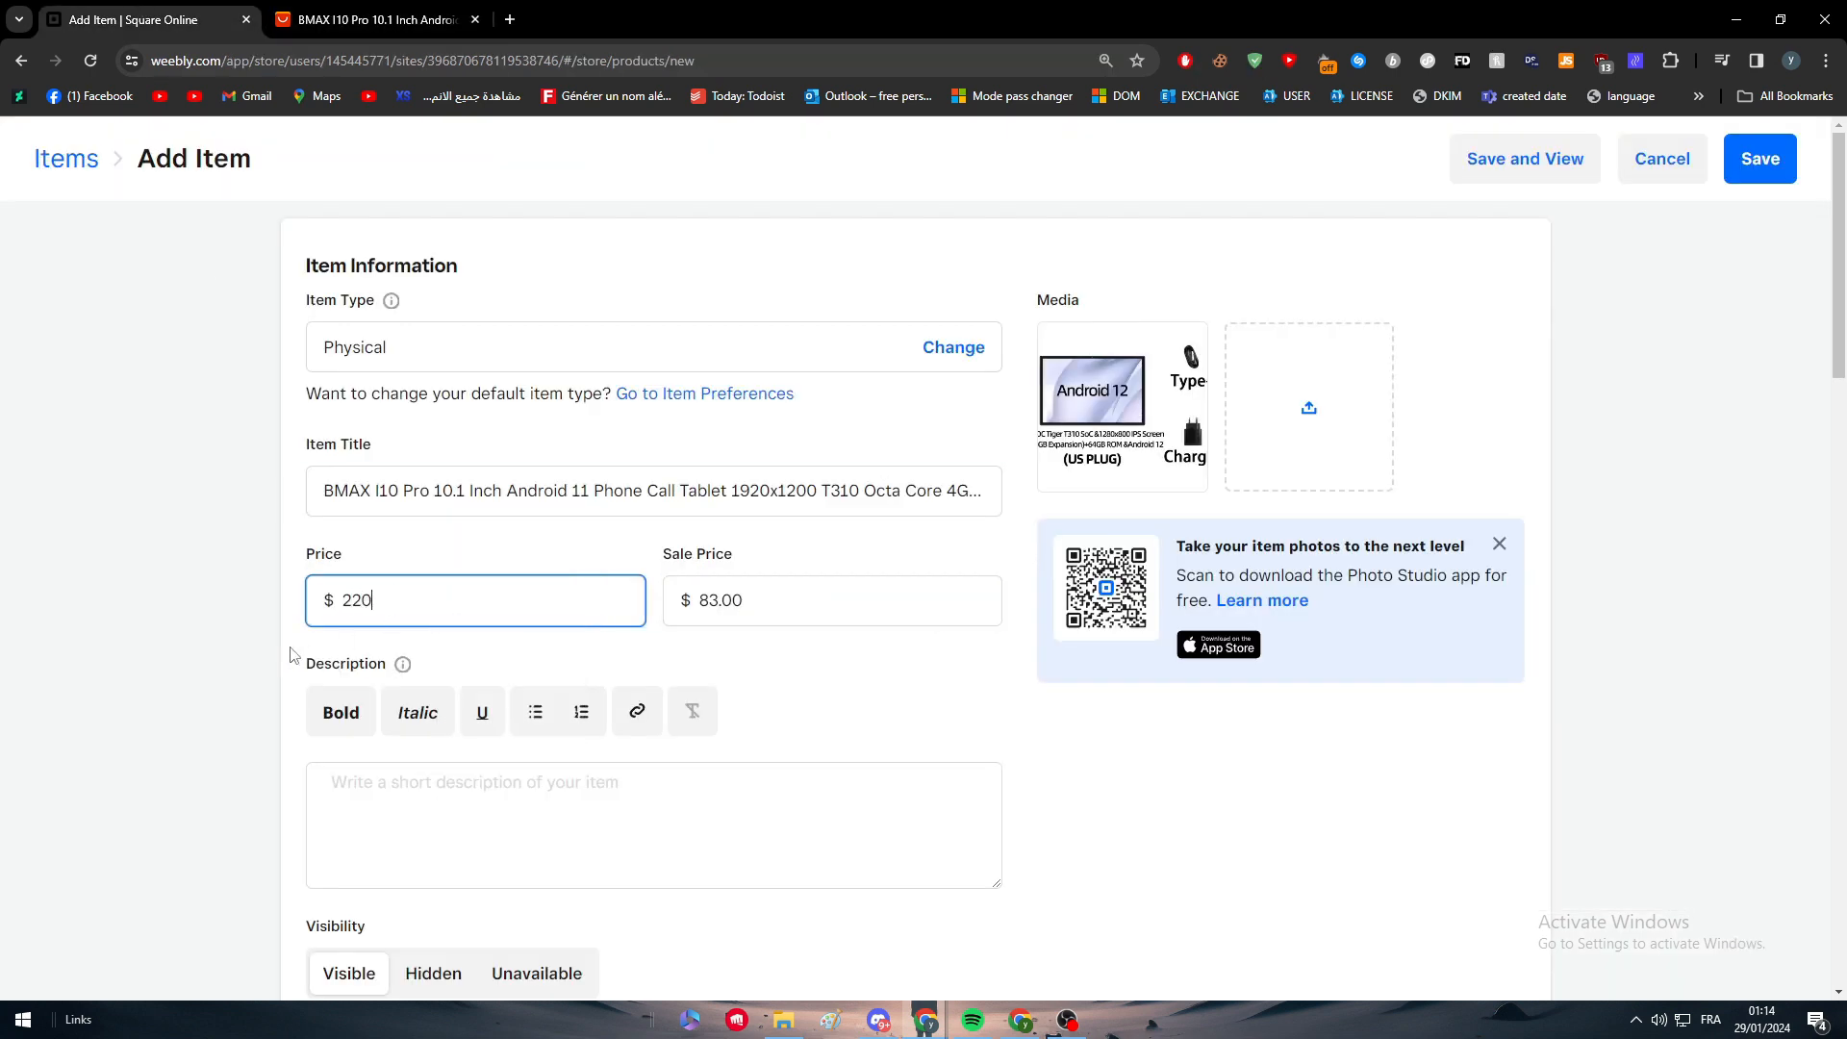
left_click(248, 654)
scroll(813, 672, "down", 1)
scroll(835, 632, "up", 1)
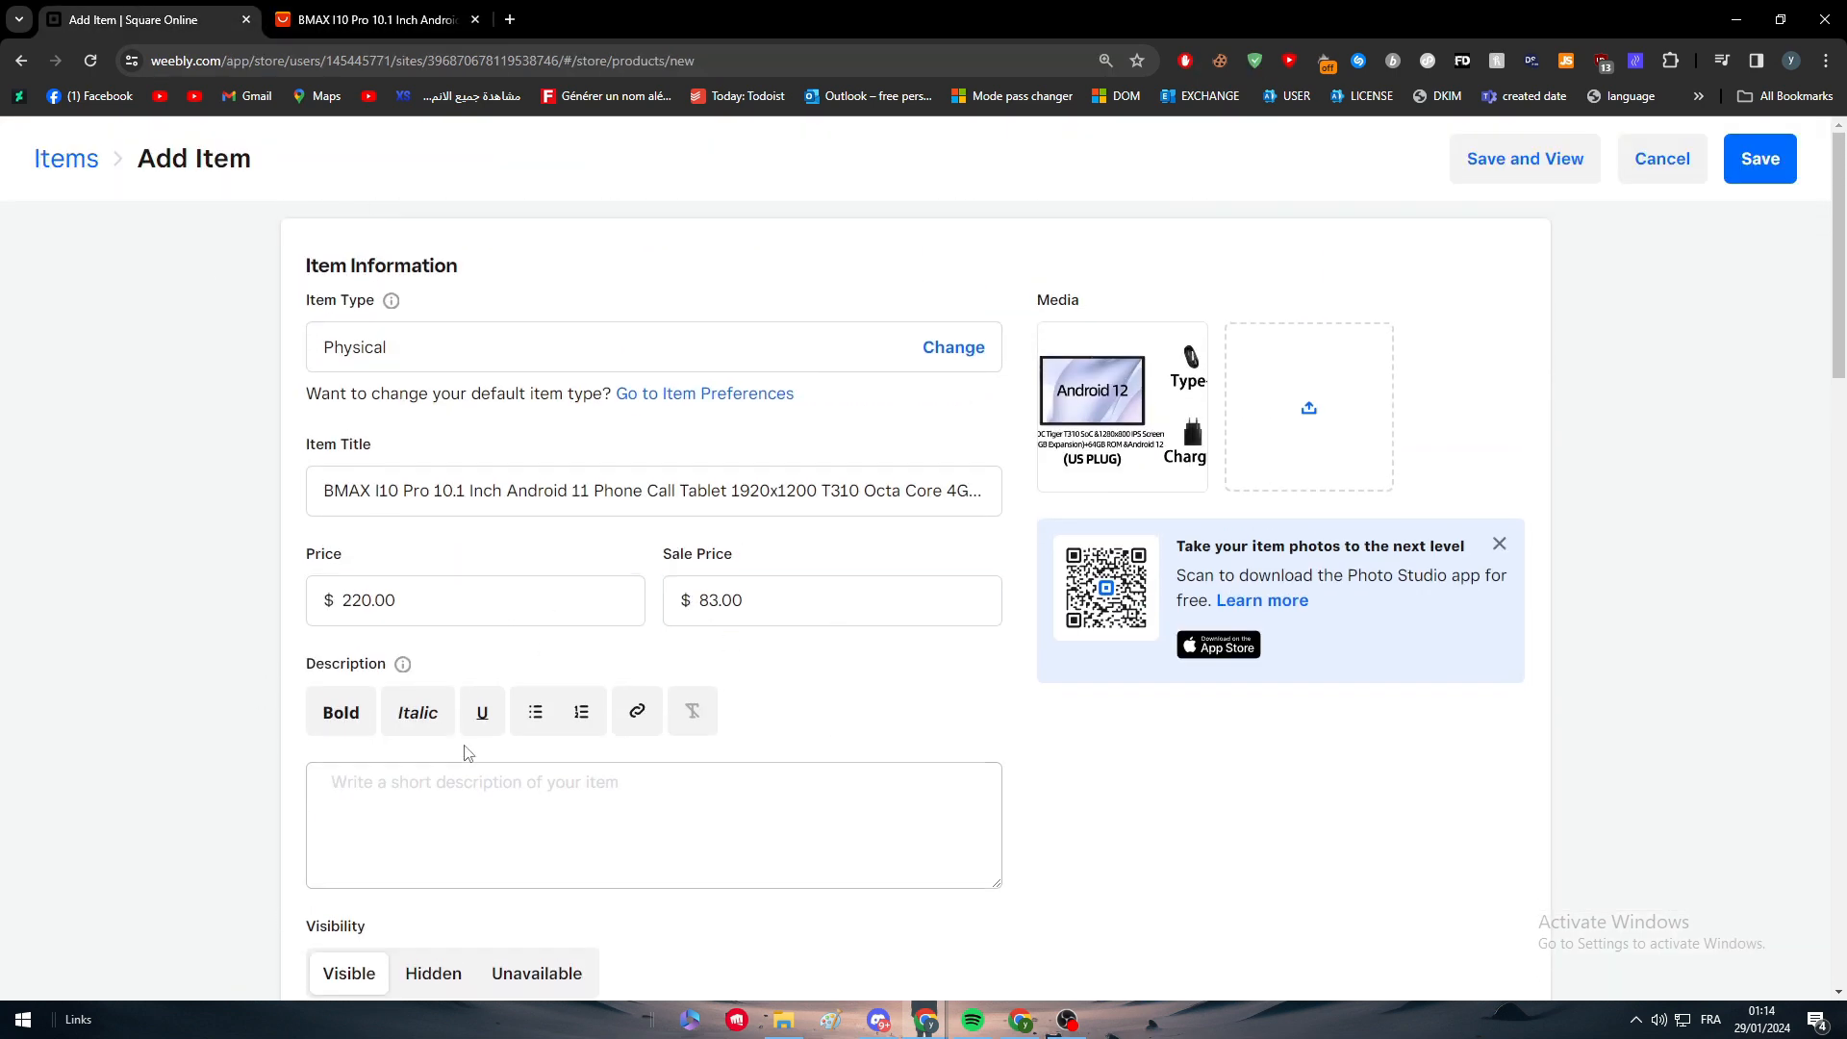
Copy the AliExpress product text from the BMAX I10PRO MaxiPad description heading through the end of the specifications table.
left_click(445, 9)
scroll(477, 647, "down", 15)
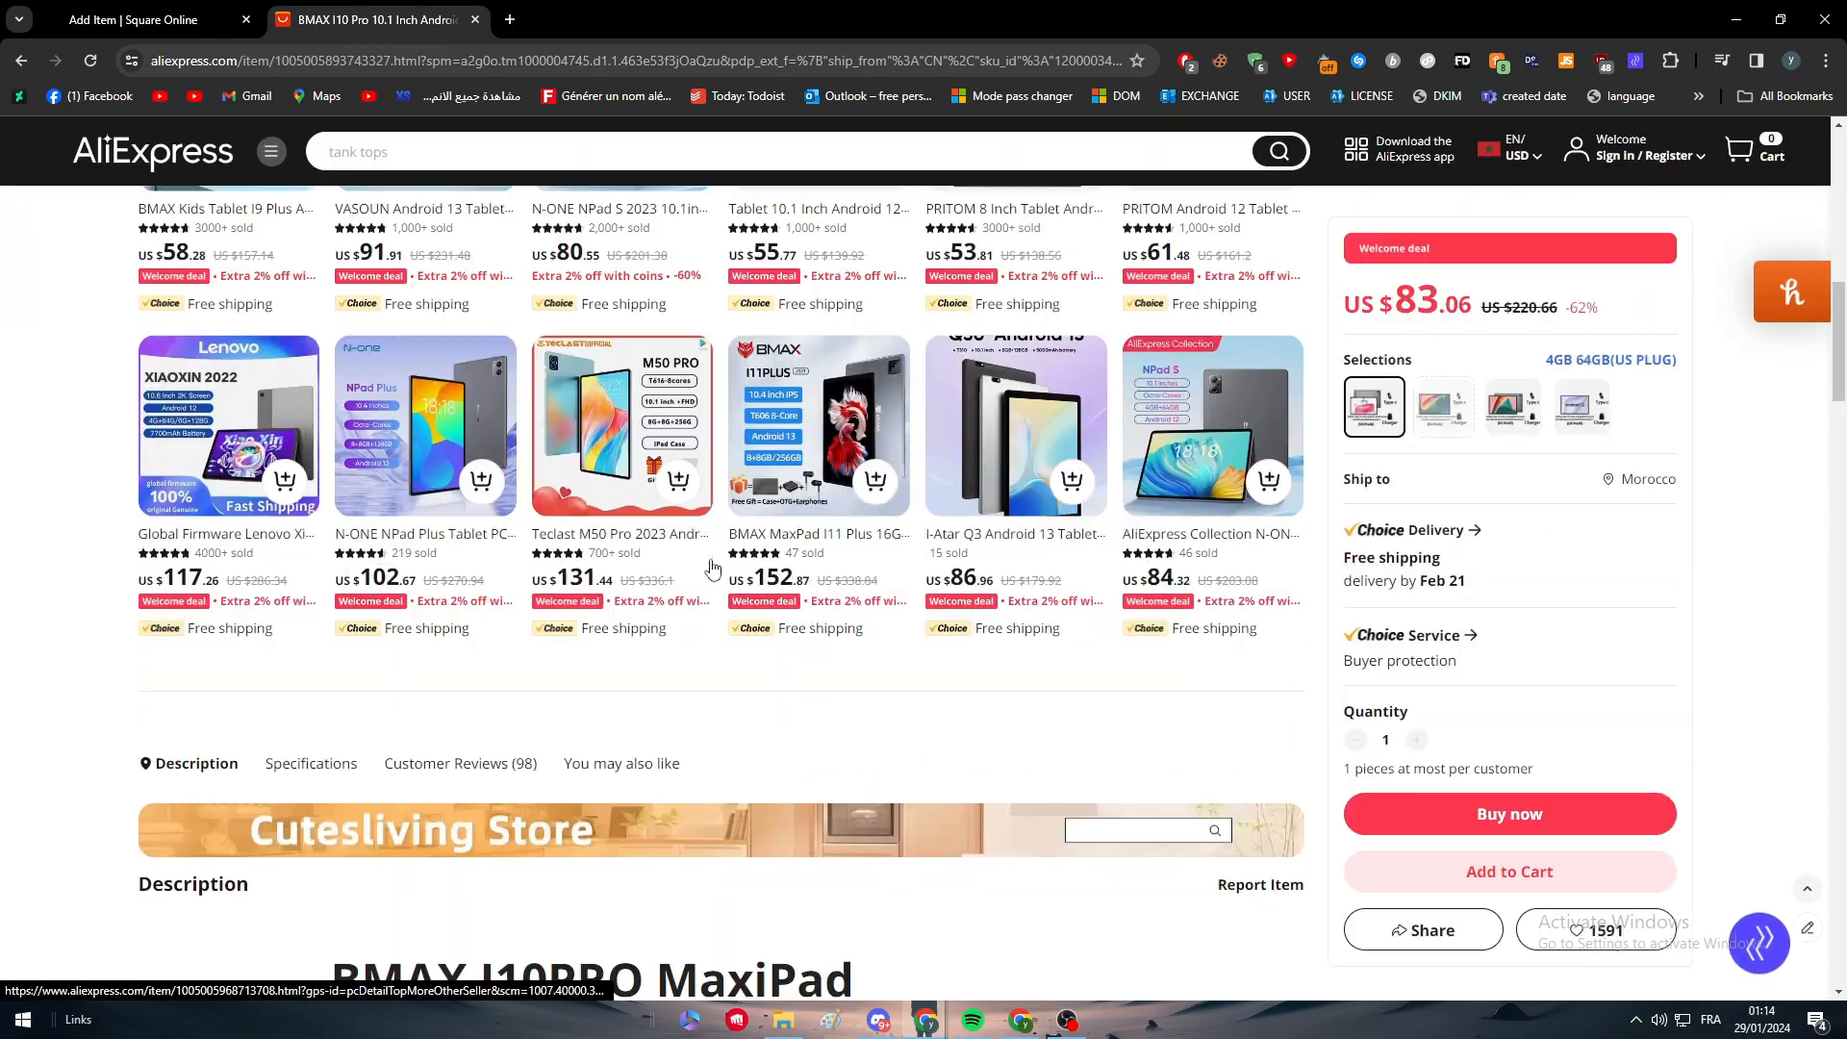
scroll(301, 540, "up", 1)
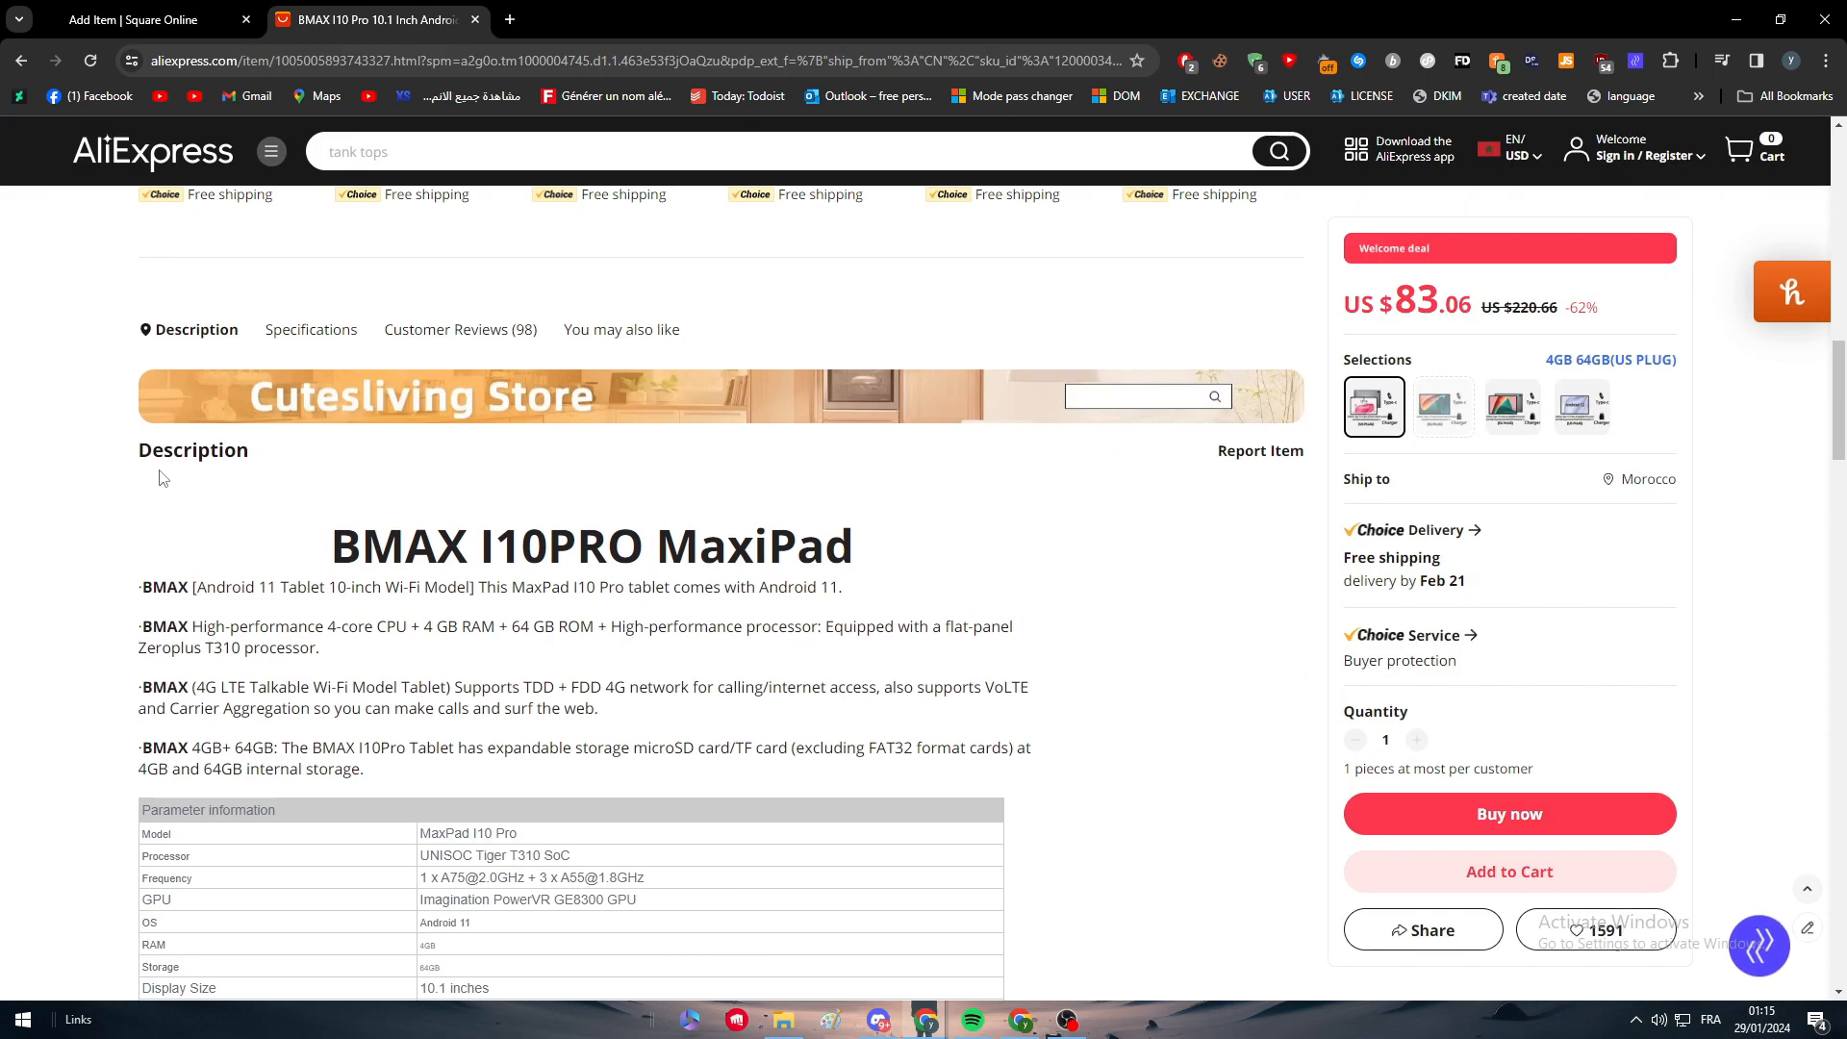
left_click_drag(301, 540, 978, 466)
left_click(762, 490)
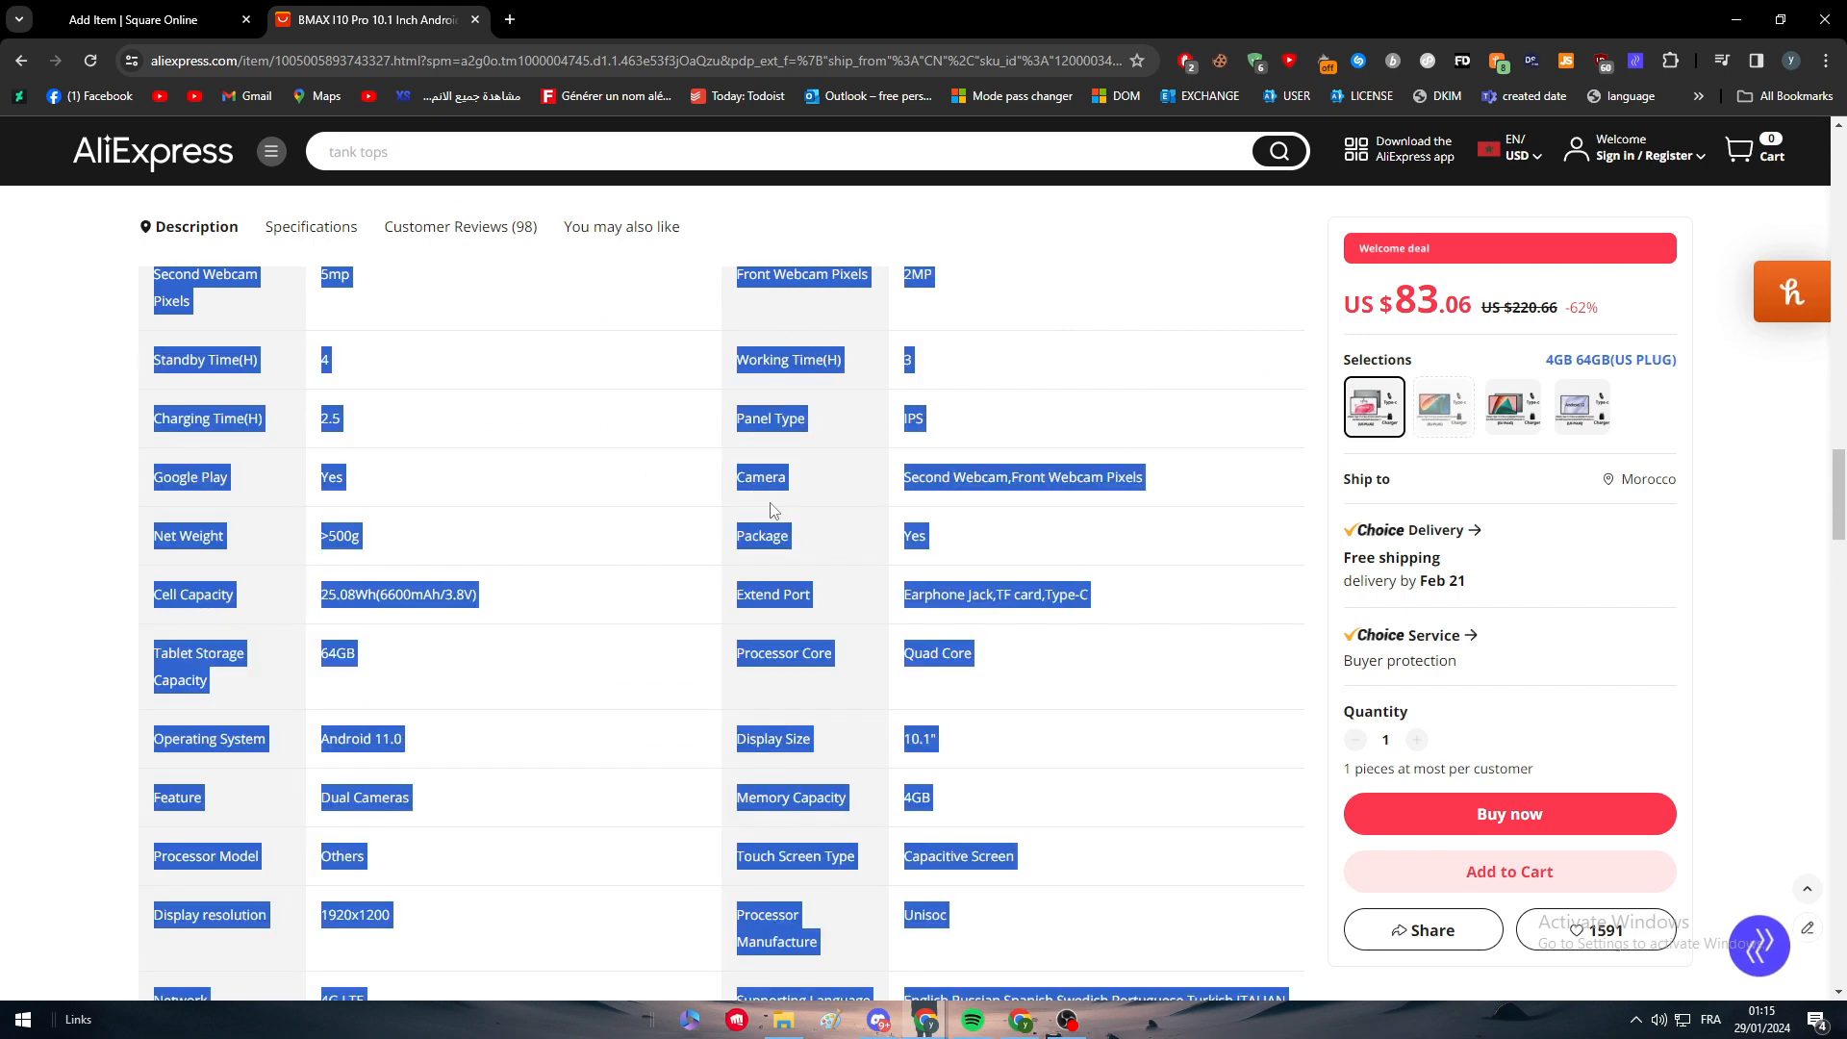
scroll(790, 563, "down", 4)
scroll(792, 569, "down", 4)
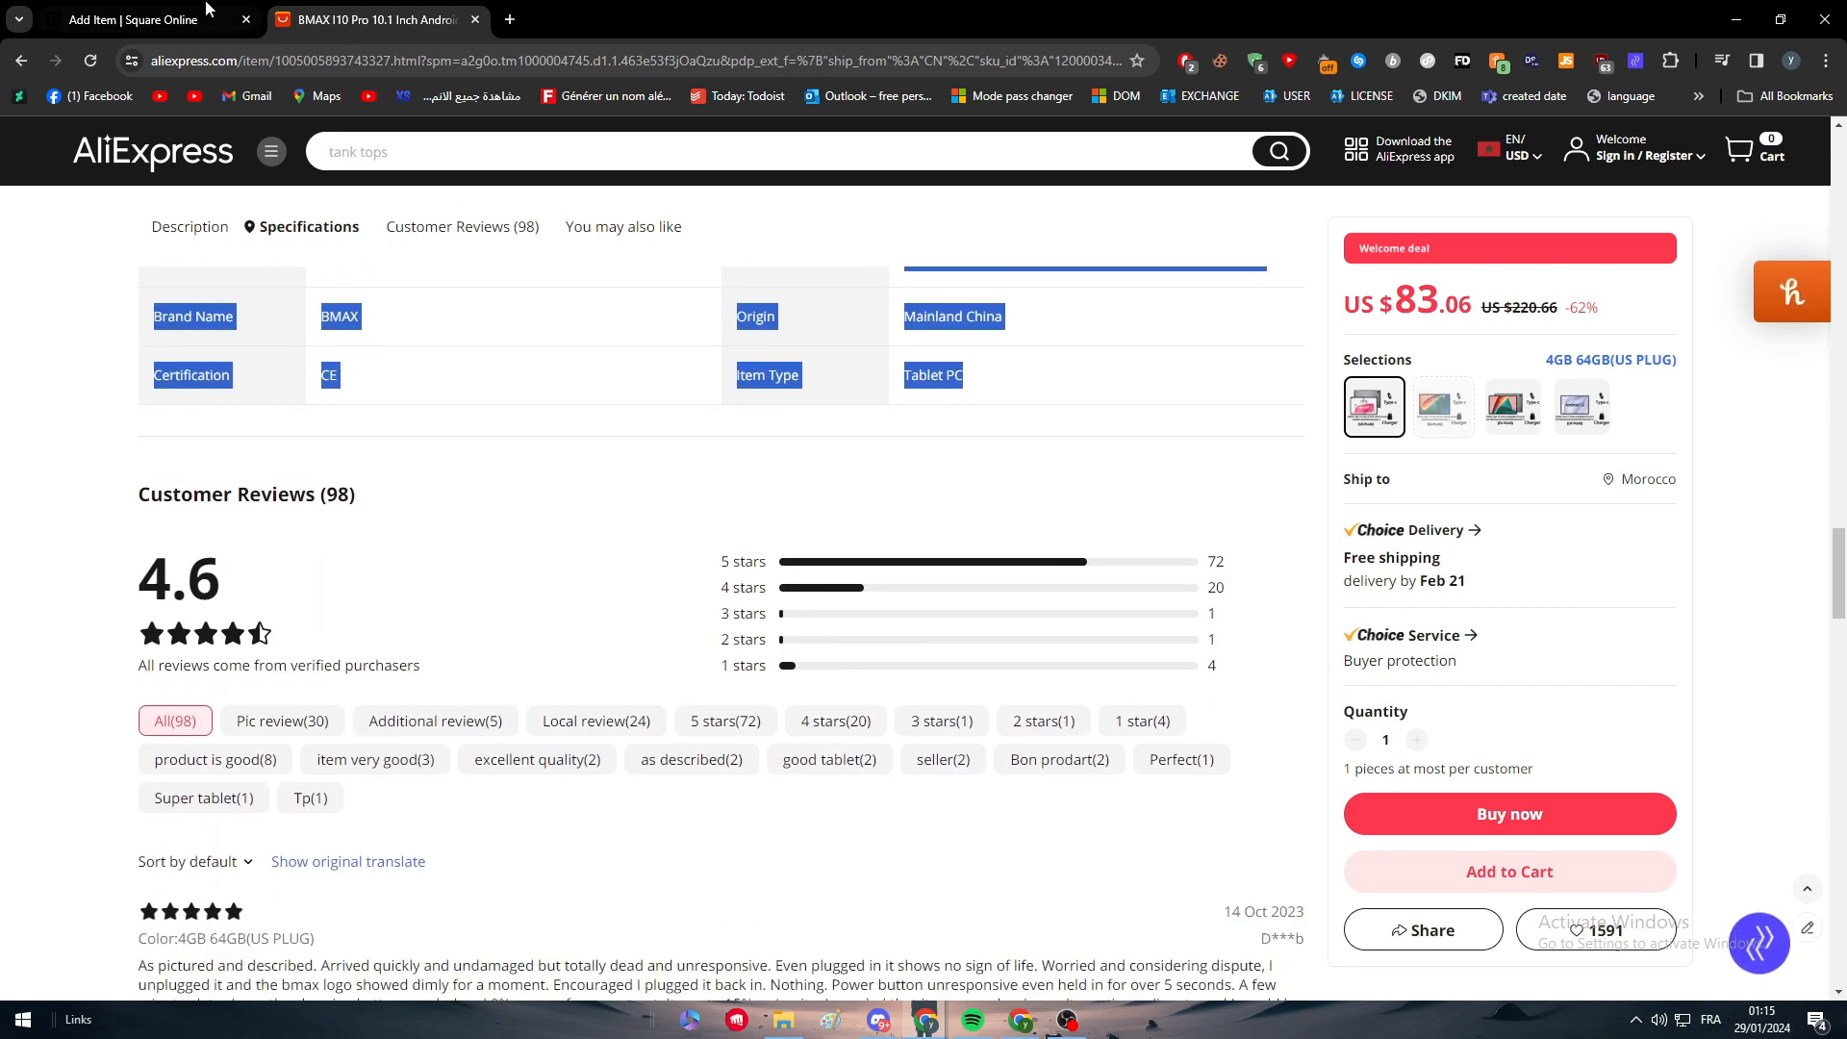
Paste the copied product text into the item description in Square Online and review it.
key("ctrl+Tab")
left_click(404, 796)
key("ctrl+v")
scroll(506, 783, "down", 8)
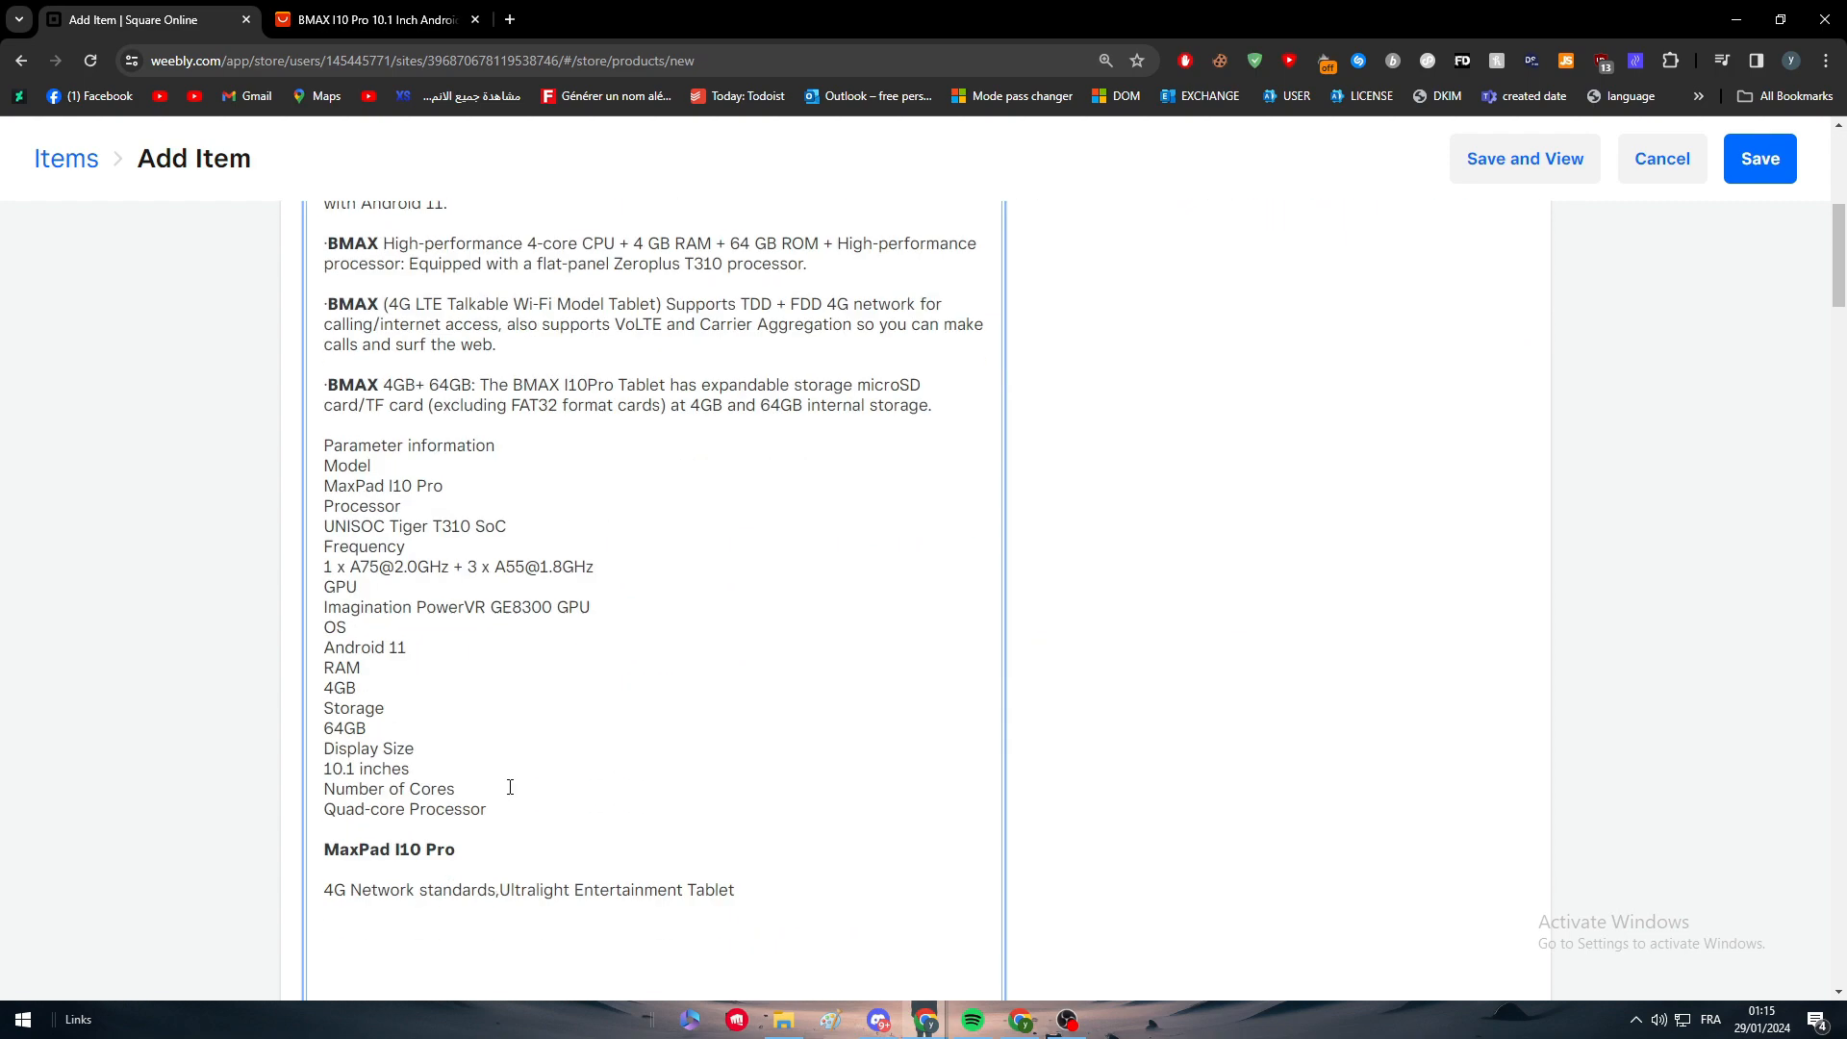
scroll(545, 739, "down", 15)
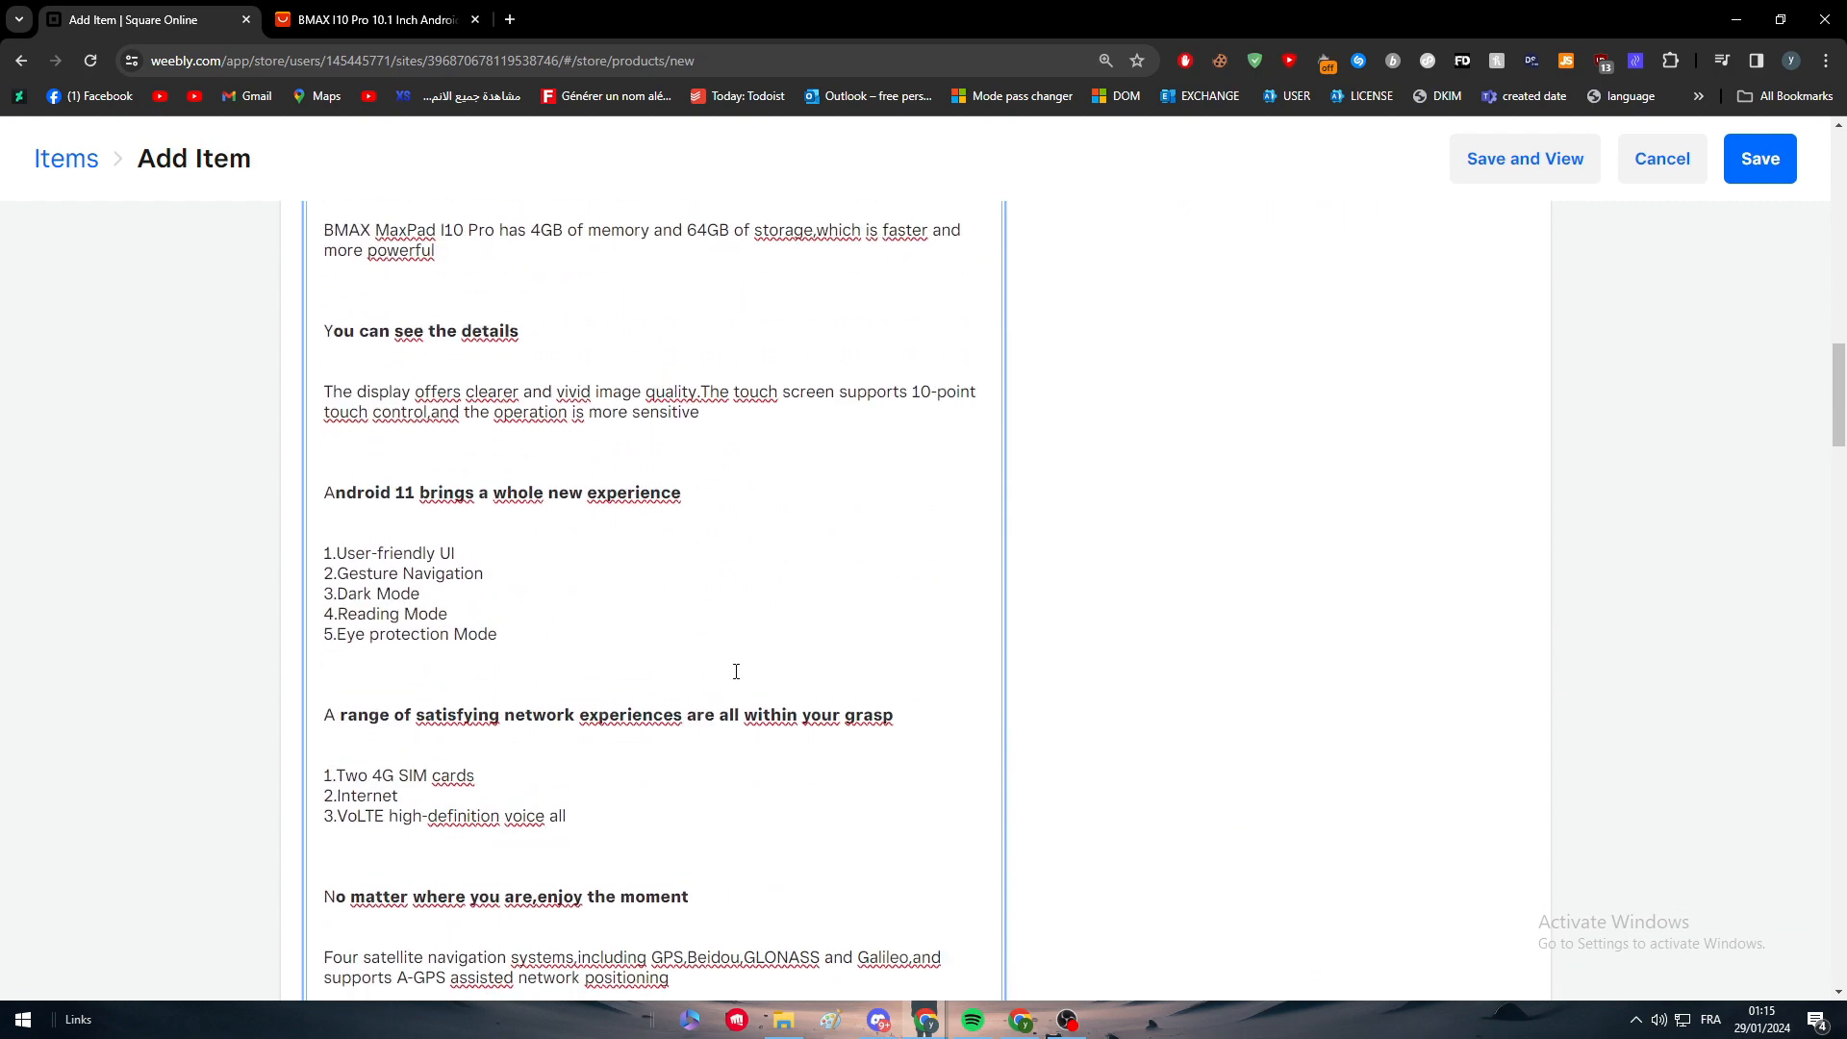
scroll(1443, 633, "down", 15)
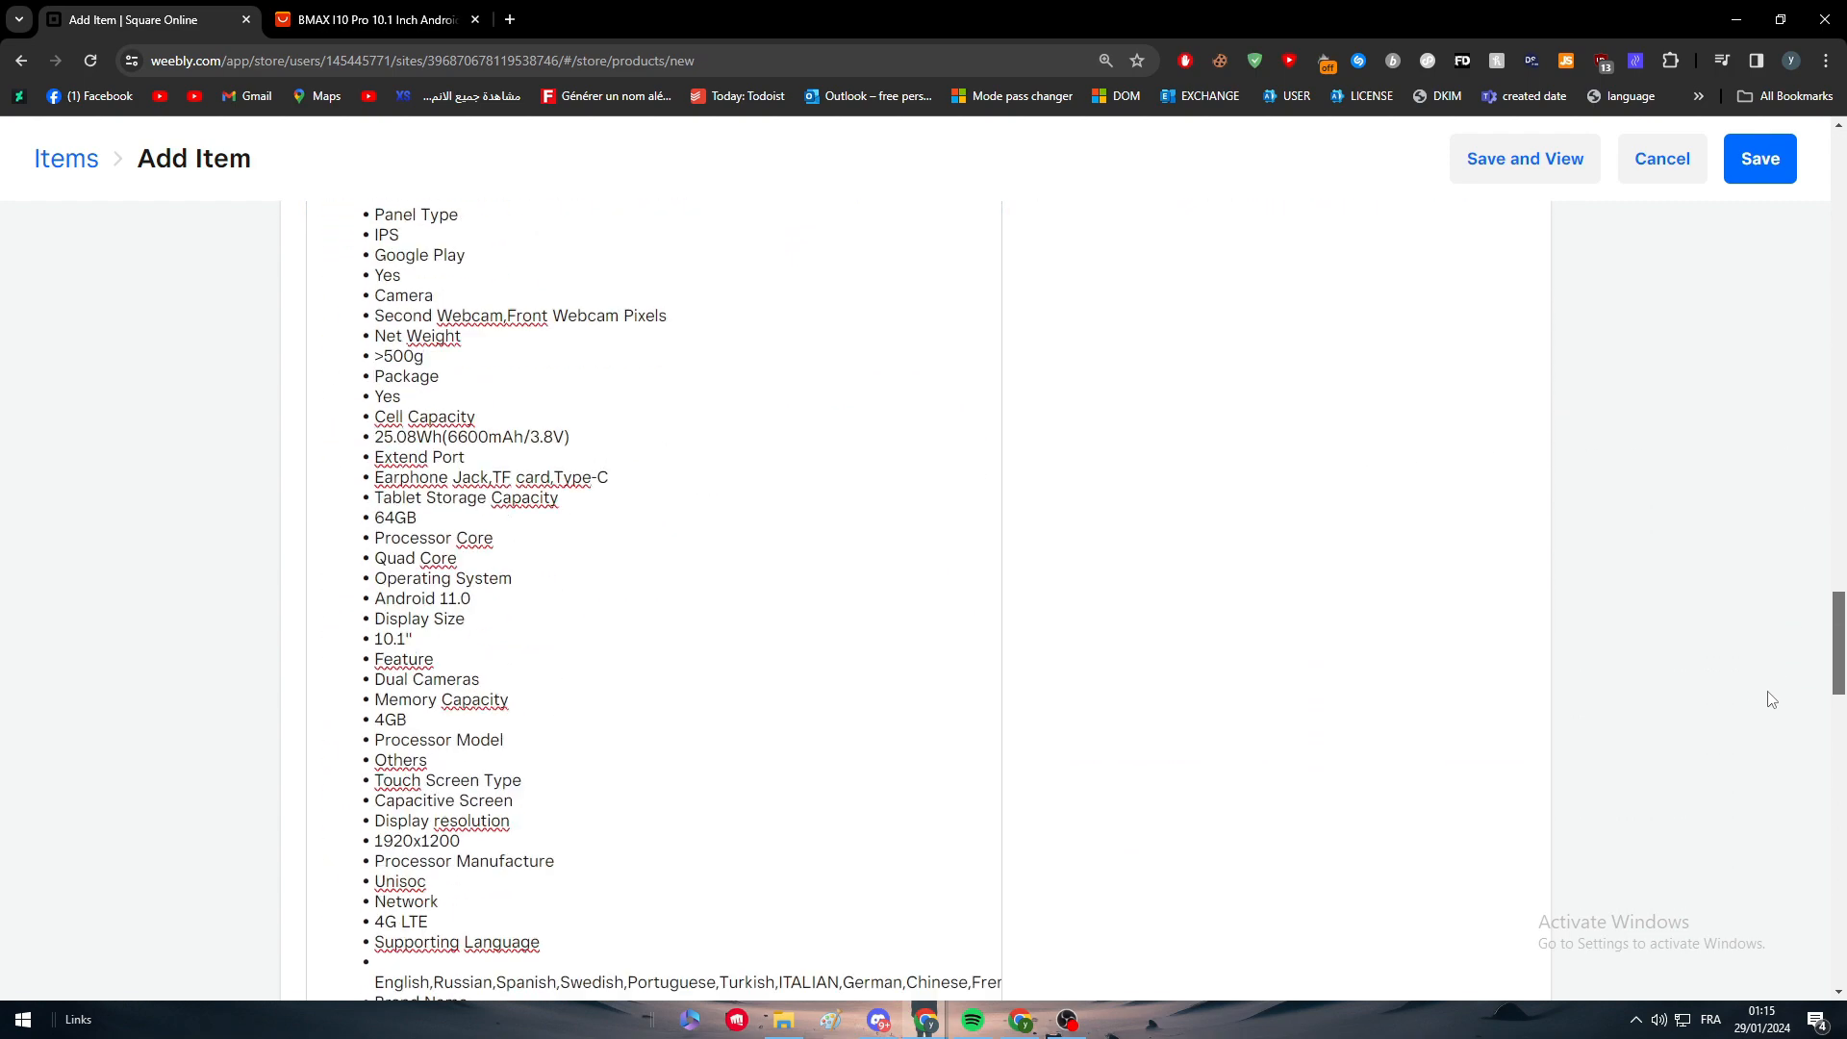
Set the item's visibility to Hidden.
scroll(1732, 791, "down", 1)
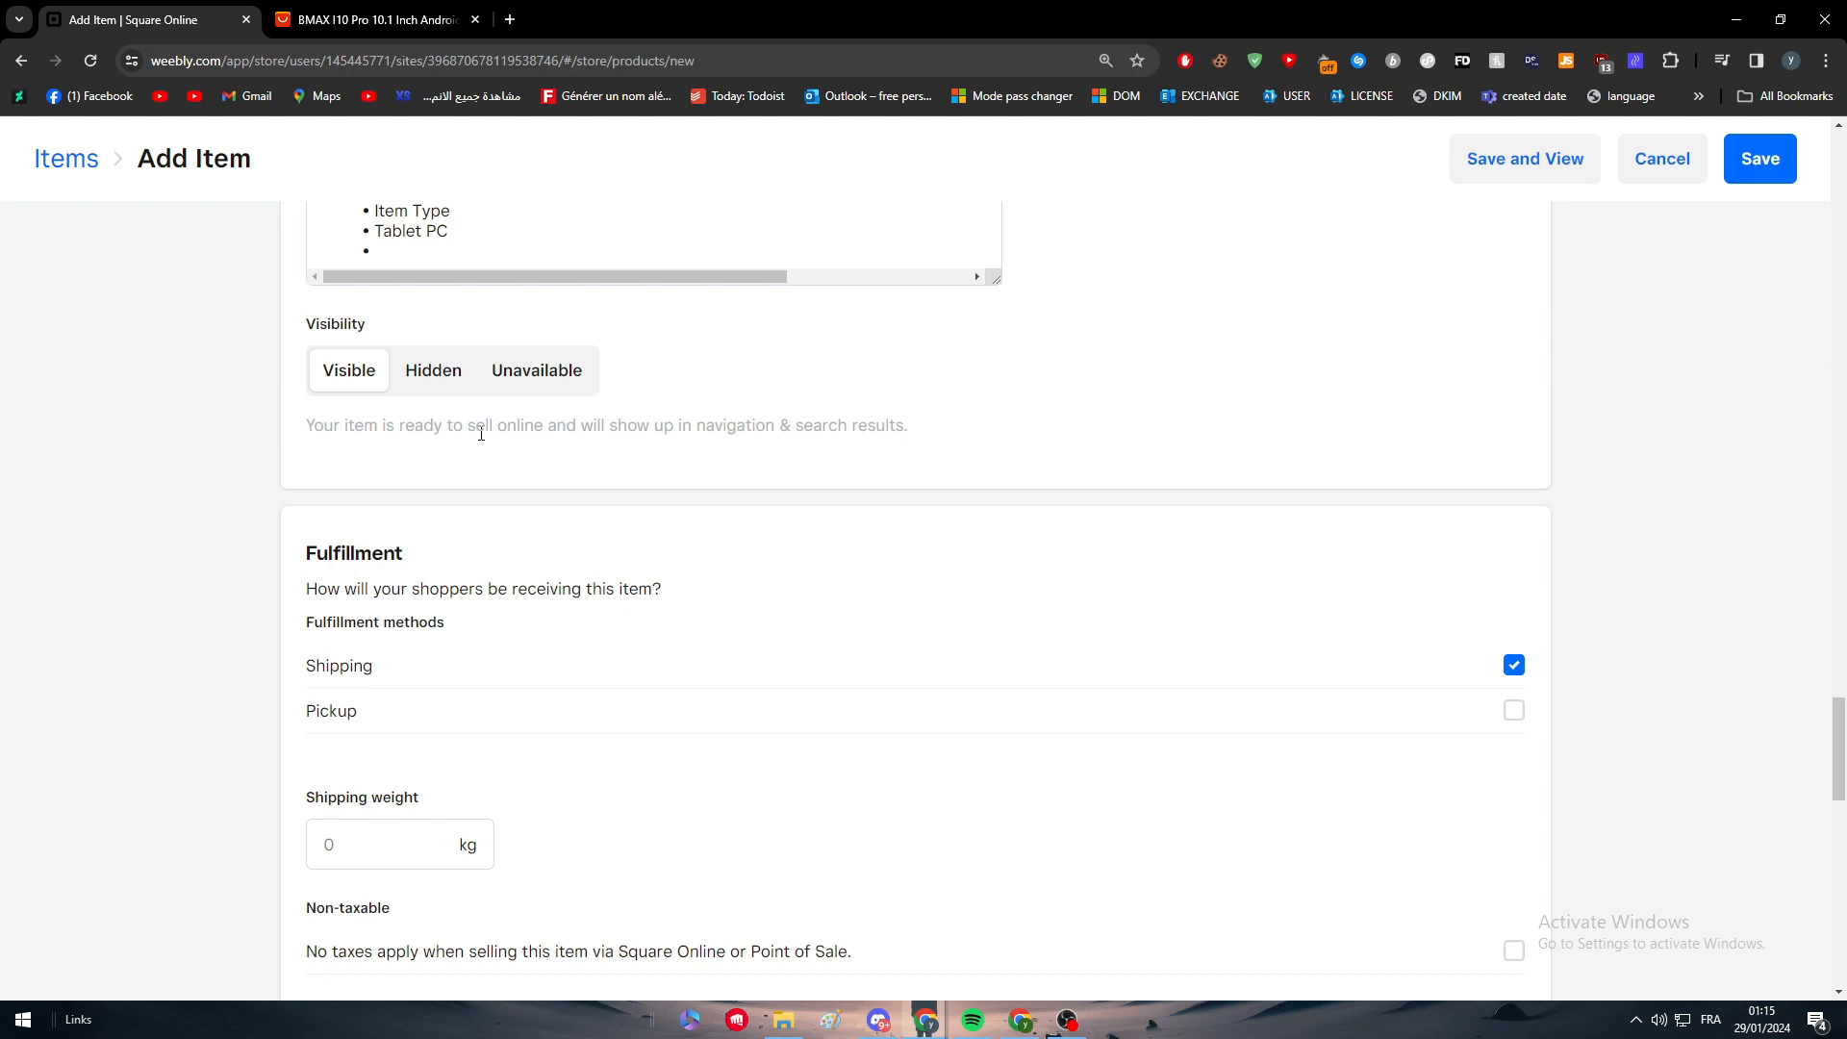
left_click(452, 383)
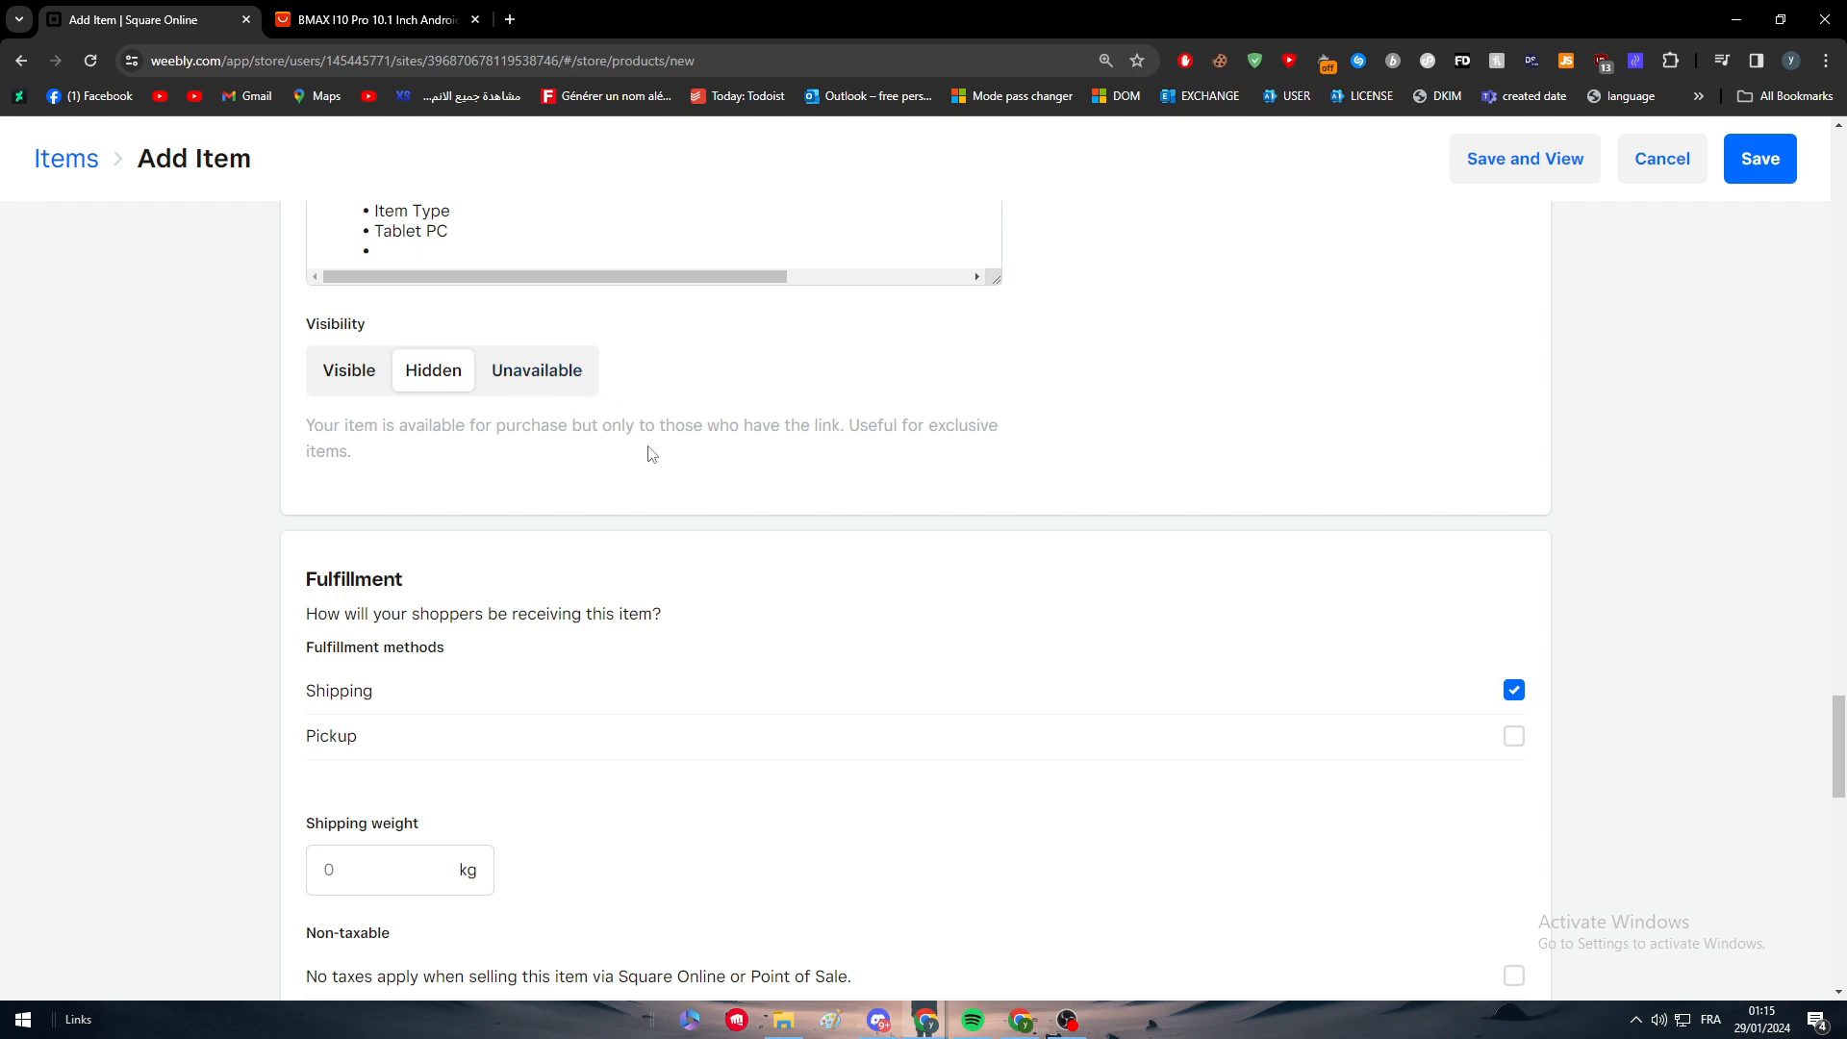
scroll(659, 458, "up", 3)
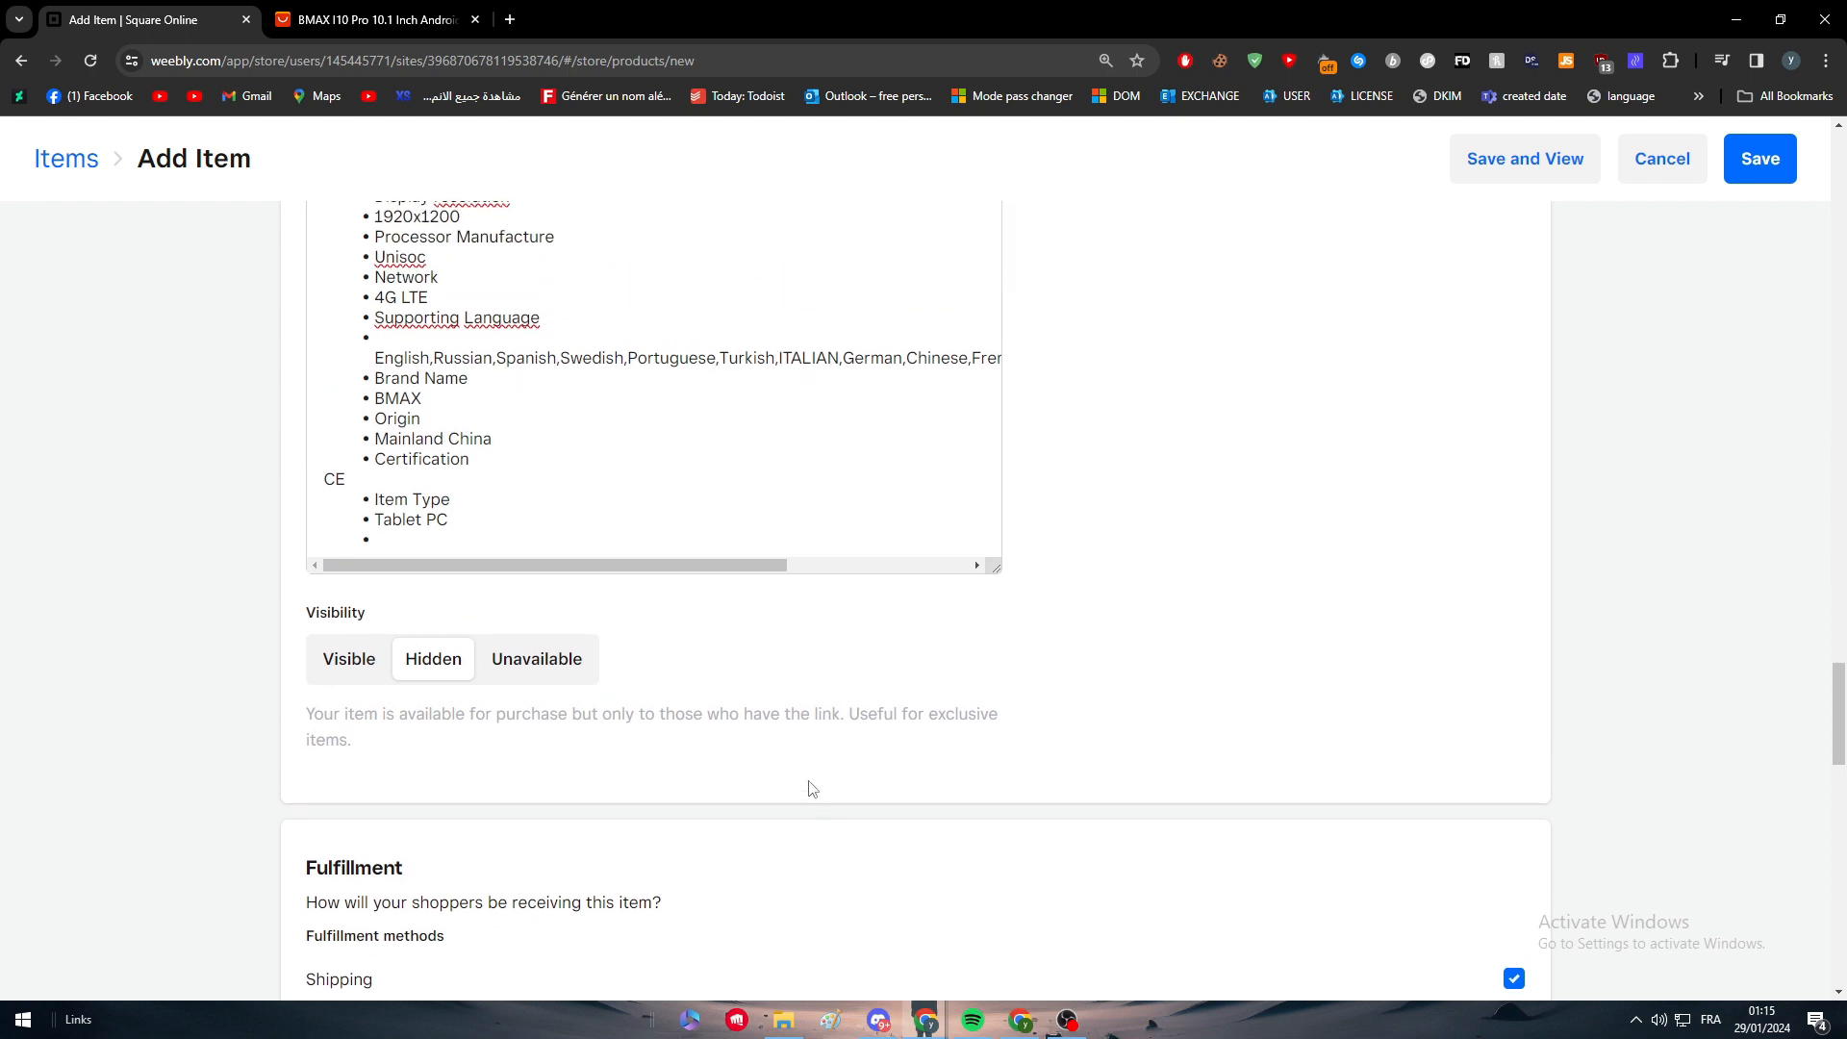
Try Pickup as a fulfillment method with and without Shipping, and restore Shipping as the only method.
scroll(759, 784, "down", 5)
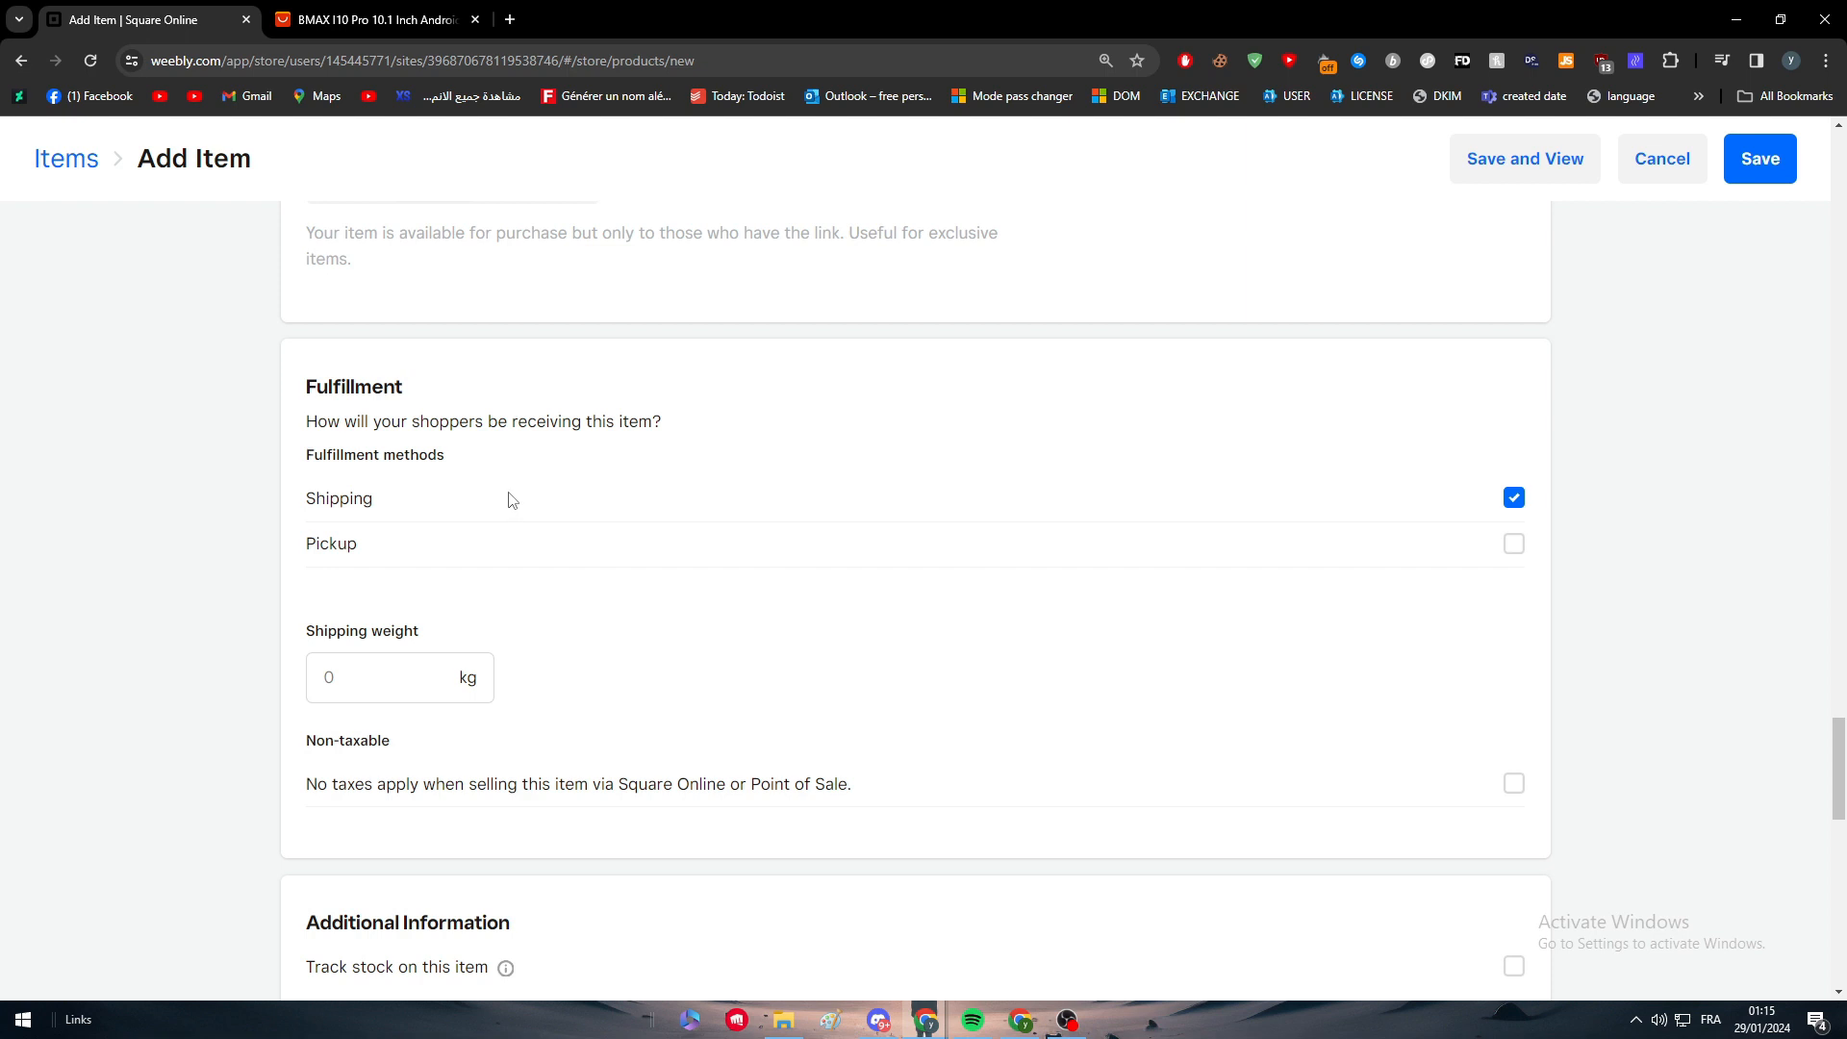
left_click(461, 545)
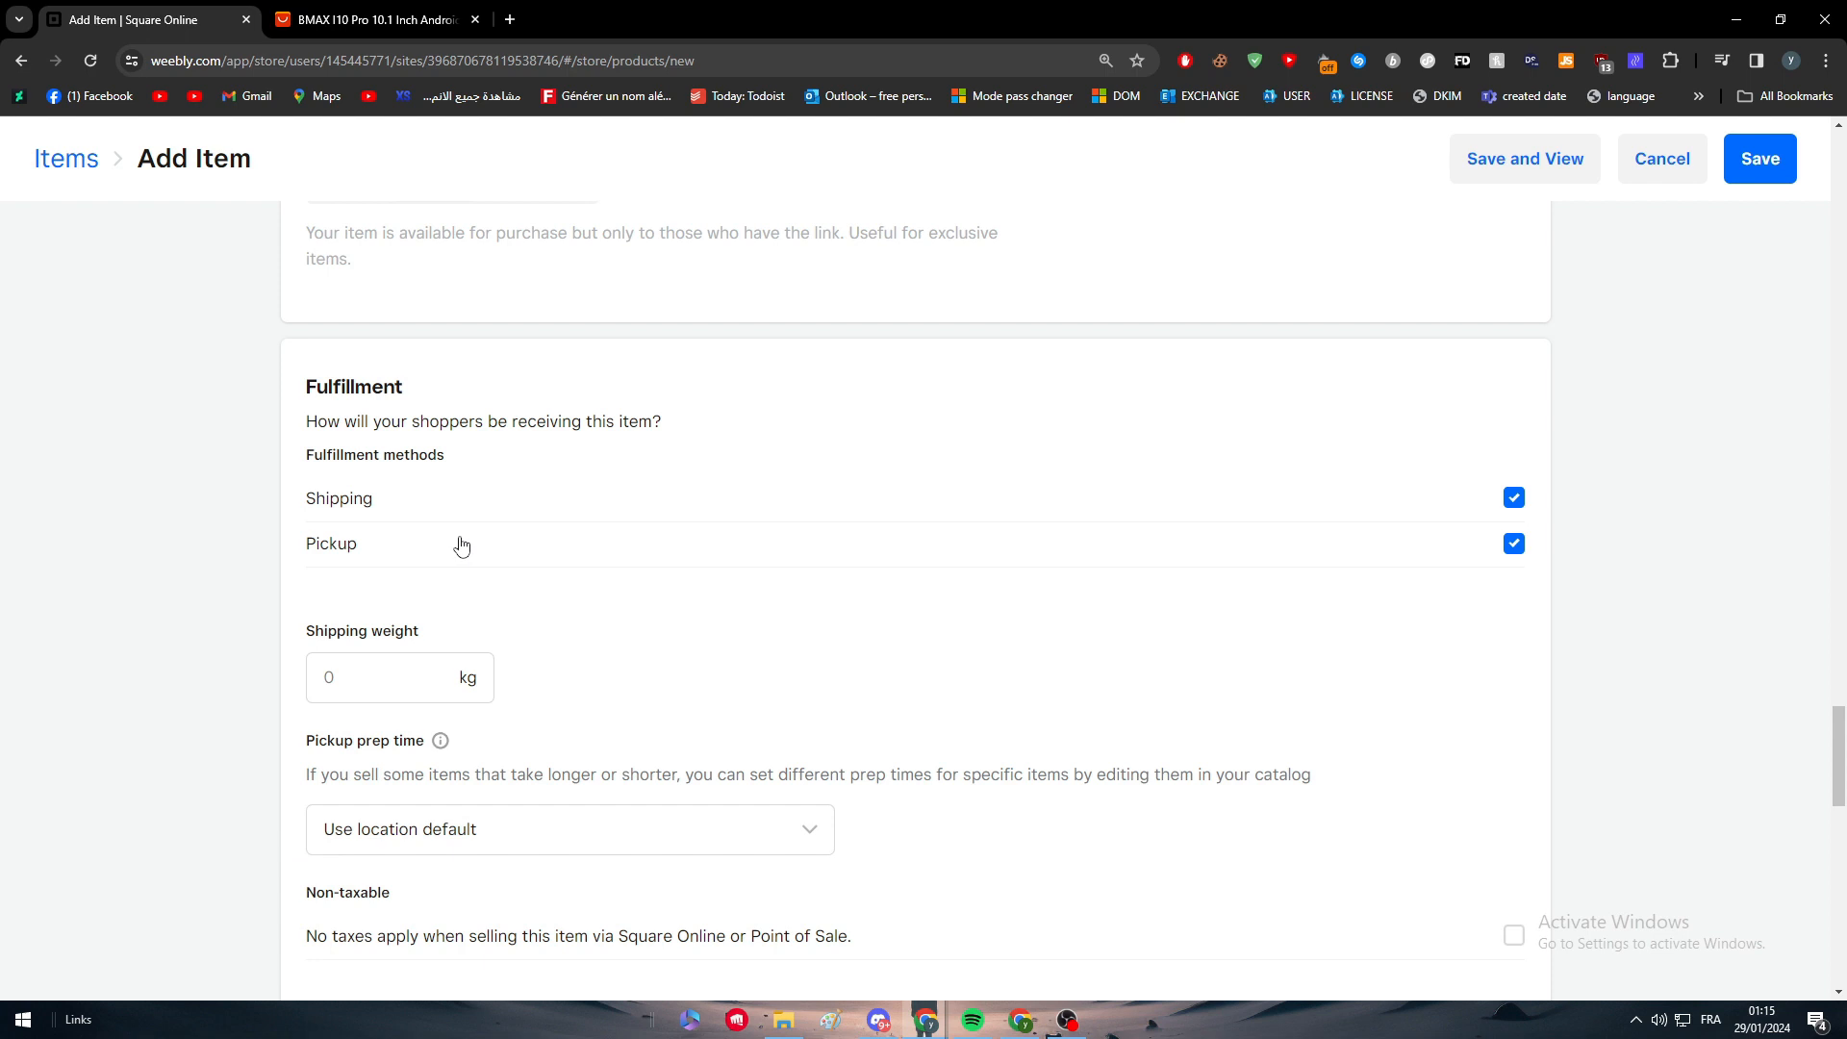
left_click(461, 545)
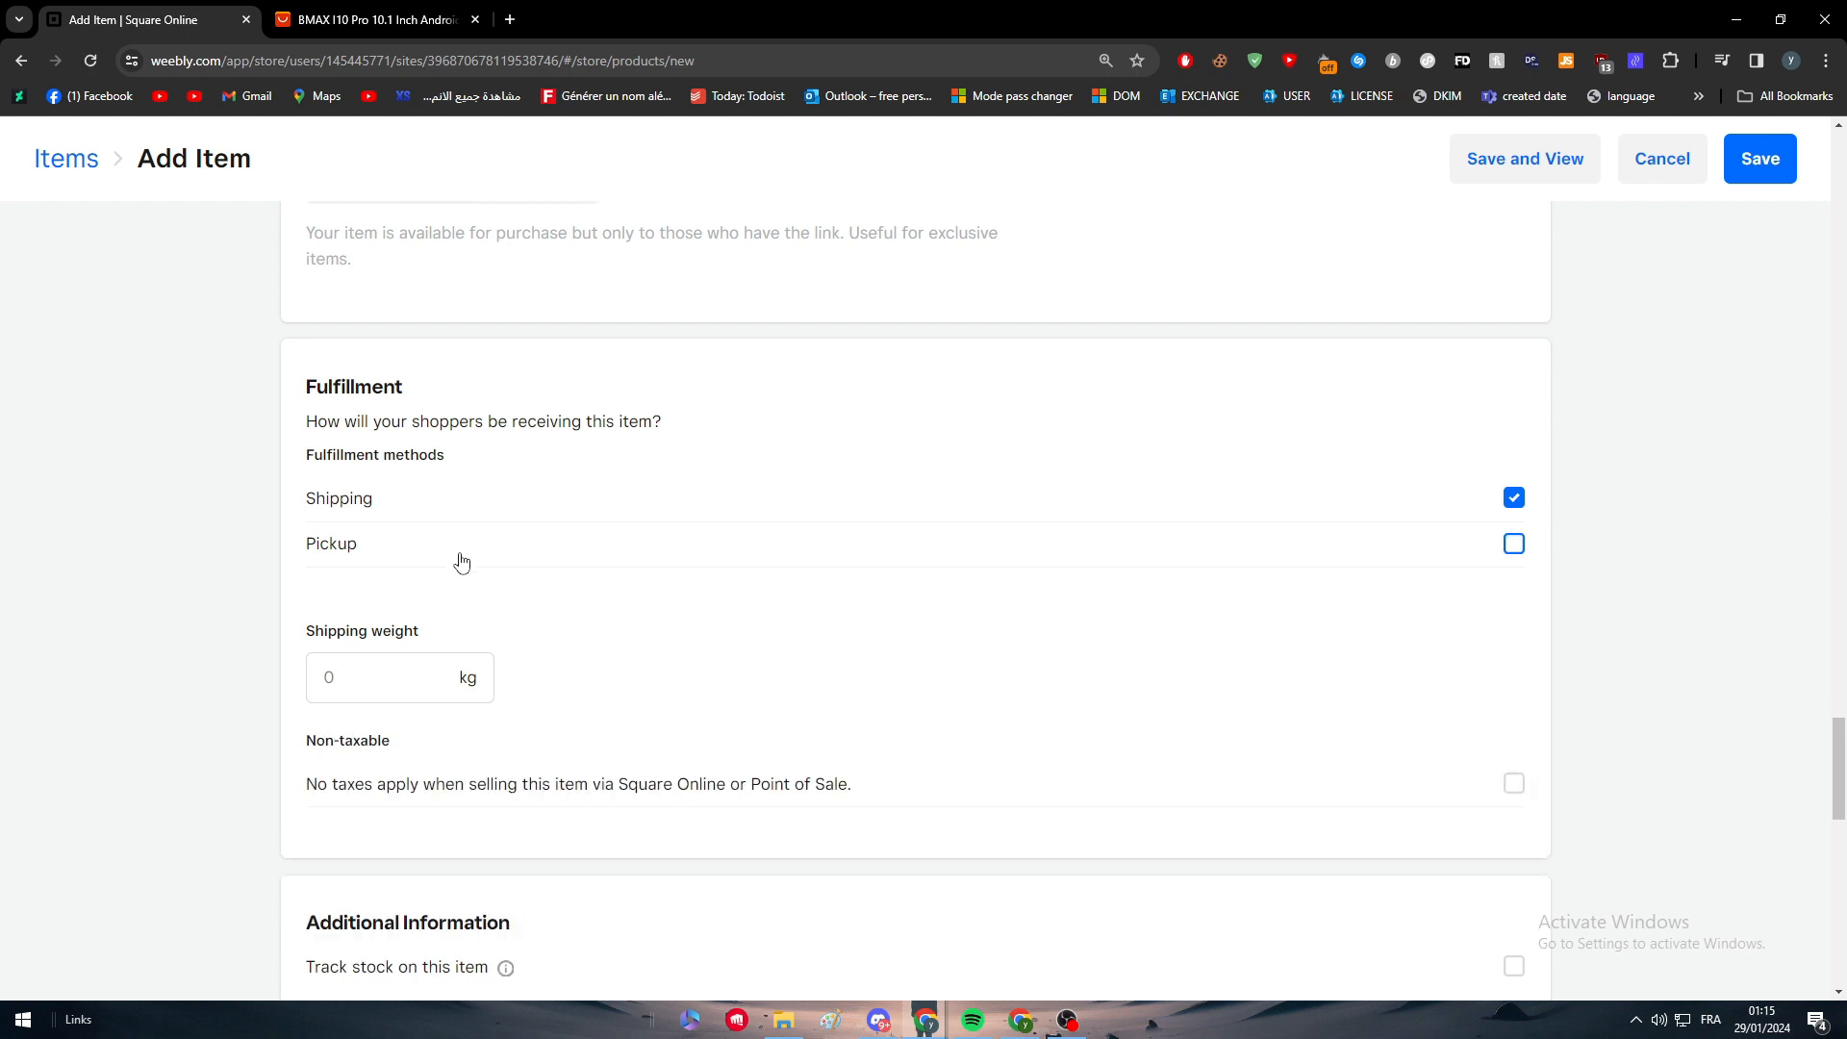
left_click(468, 510)
left_click(428, 555)
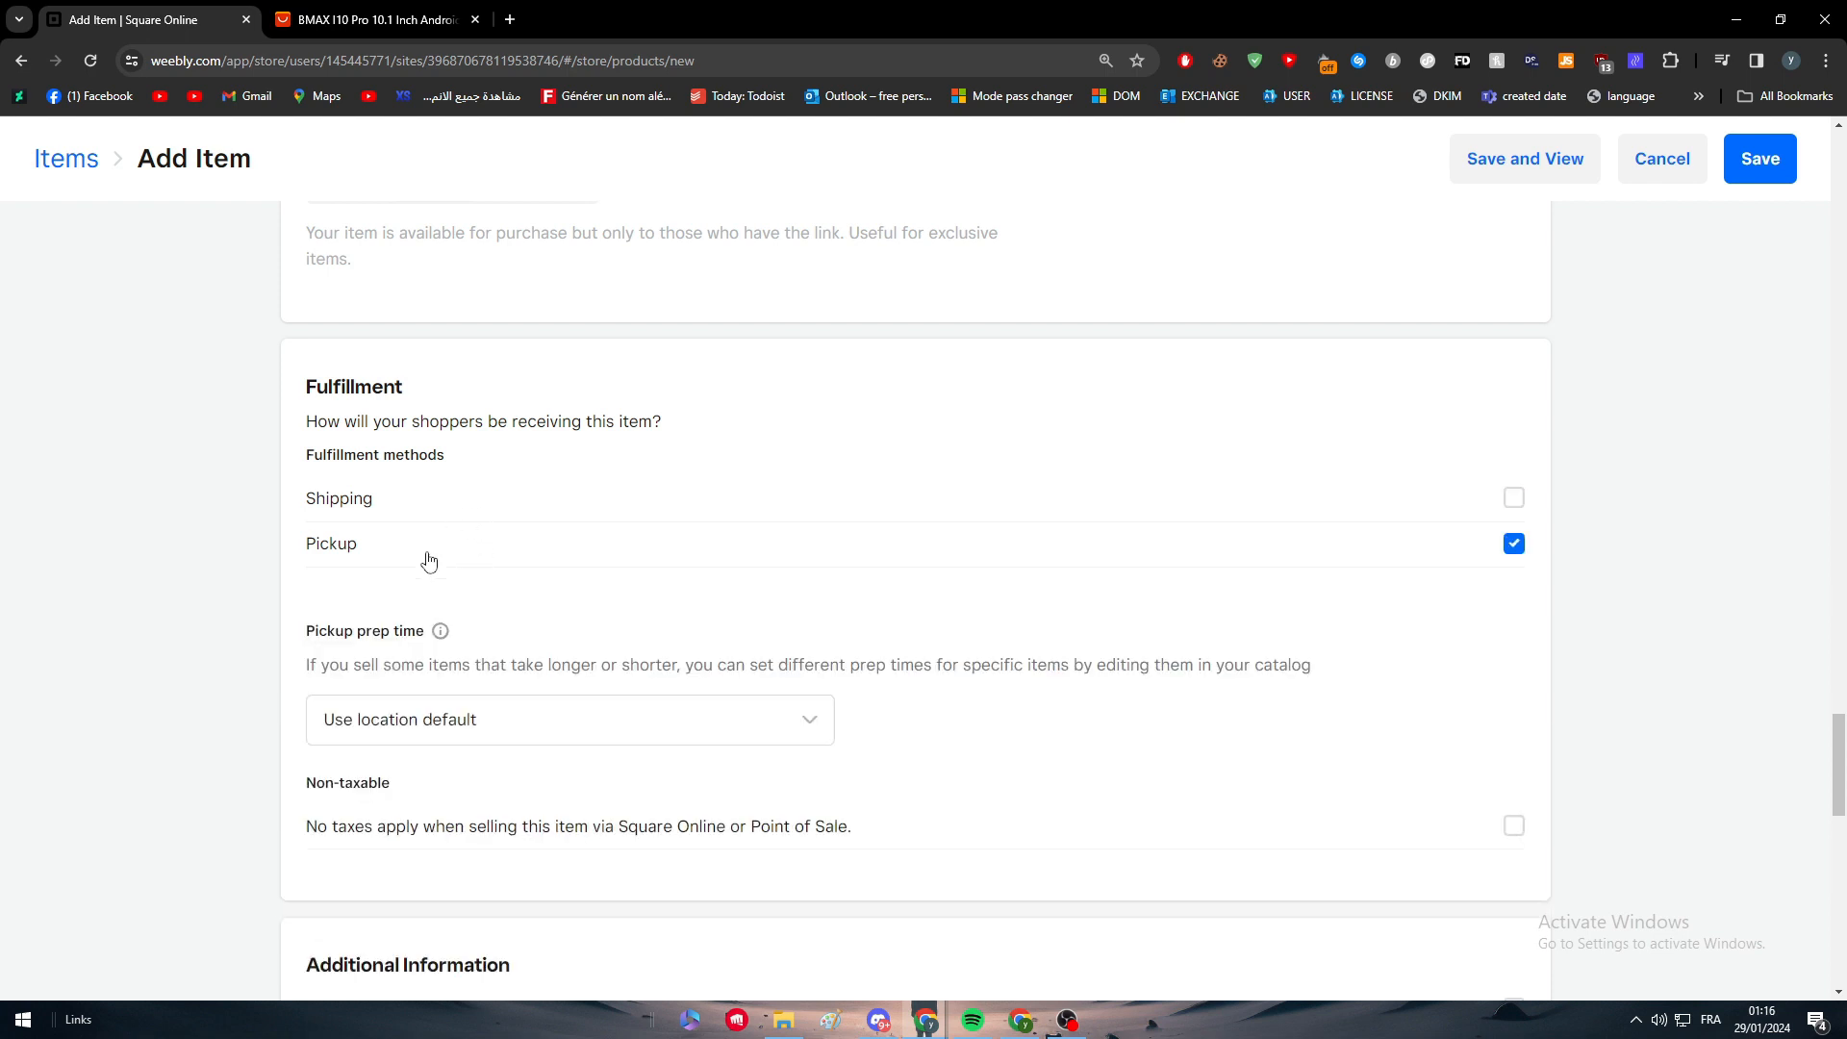
left_click(428, 556)
left_click(396, 502)
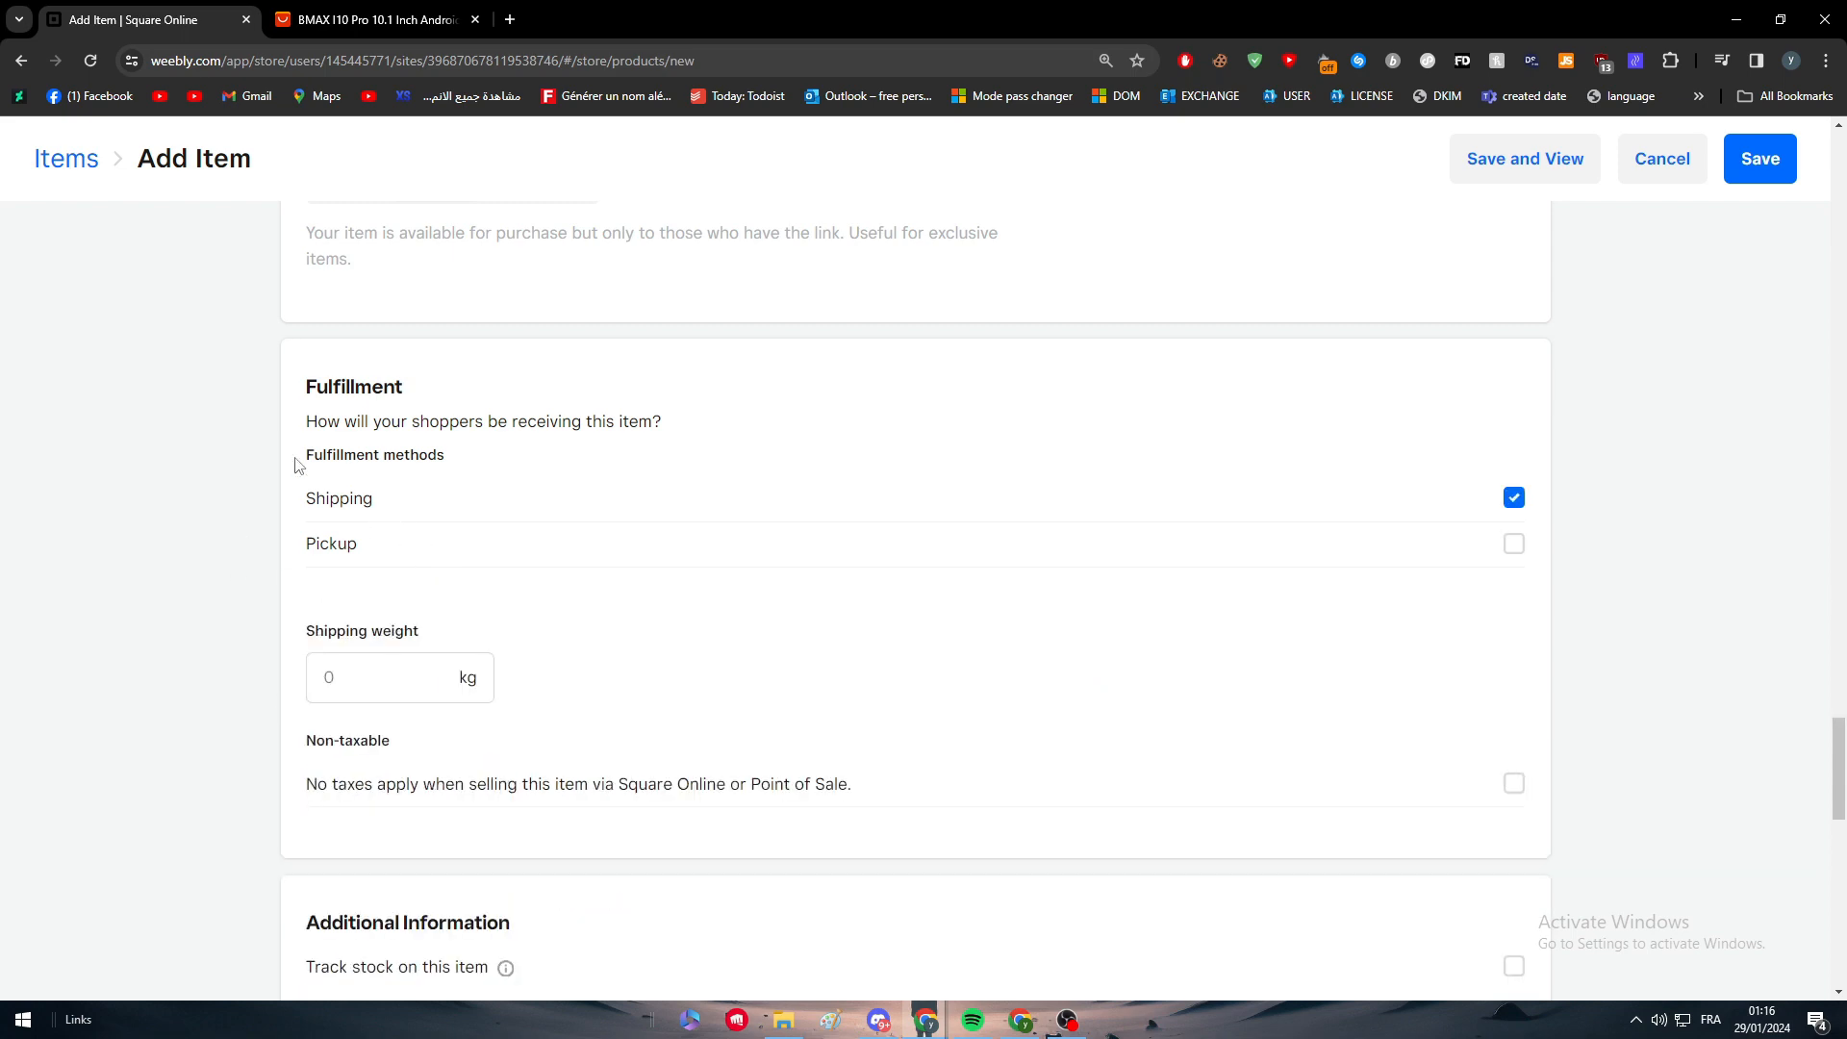
Switch to the AliExpress tablet listing and look up the net weight in its specifications table.
scroll(569, 672, "down", 1)
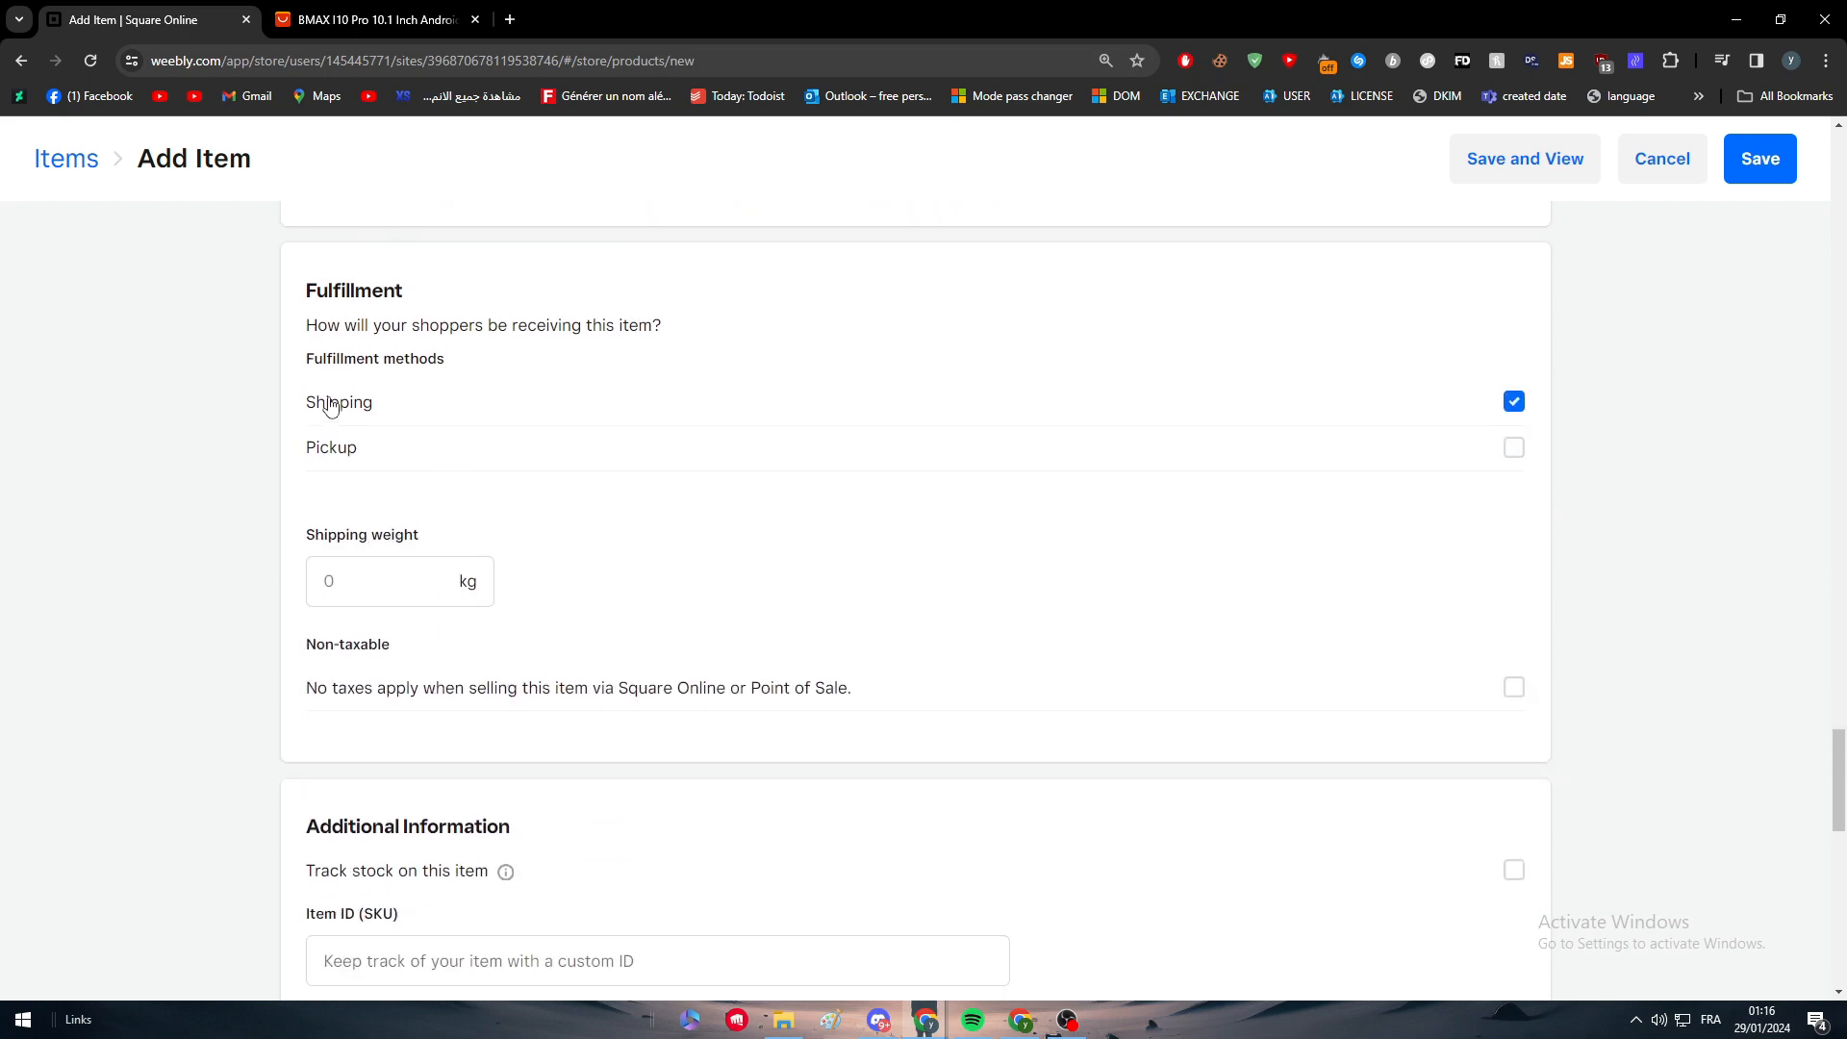
left_click(338, 589)
left_click(385, 20)
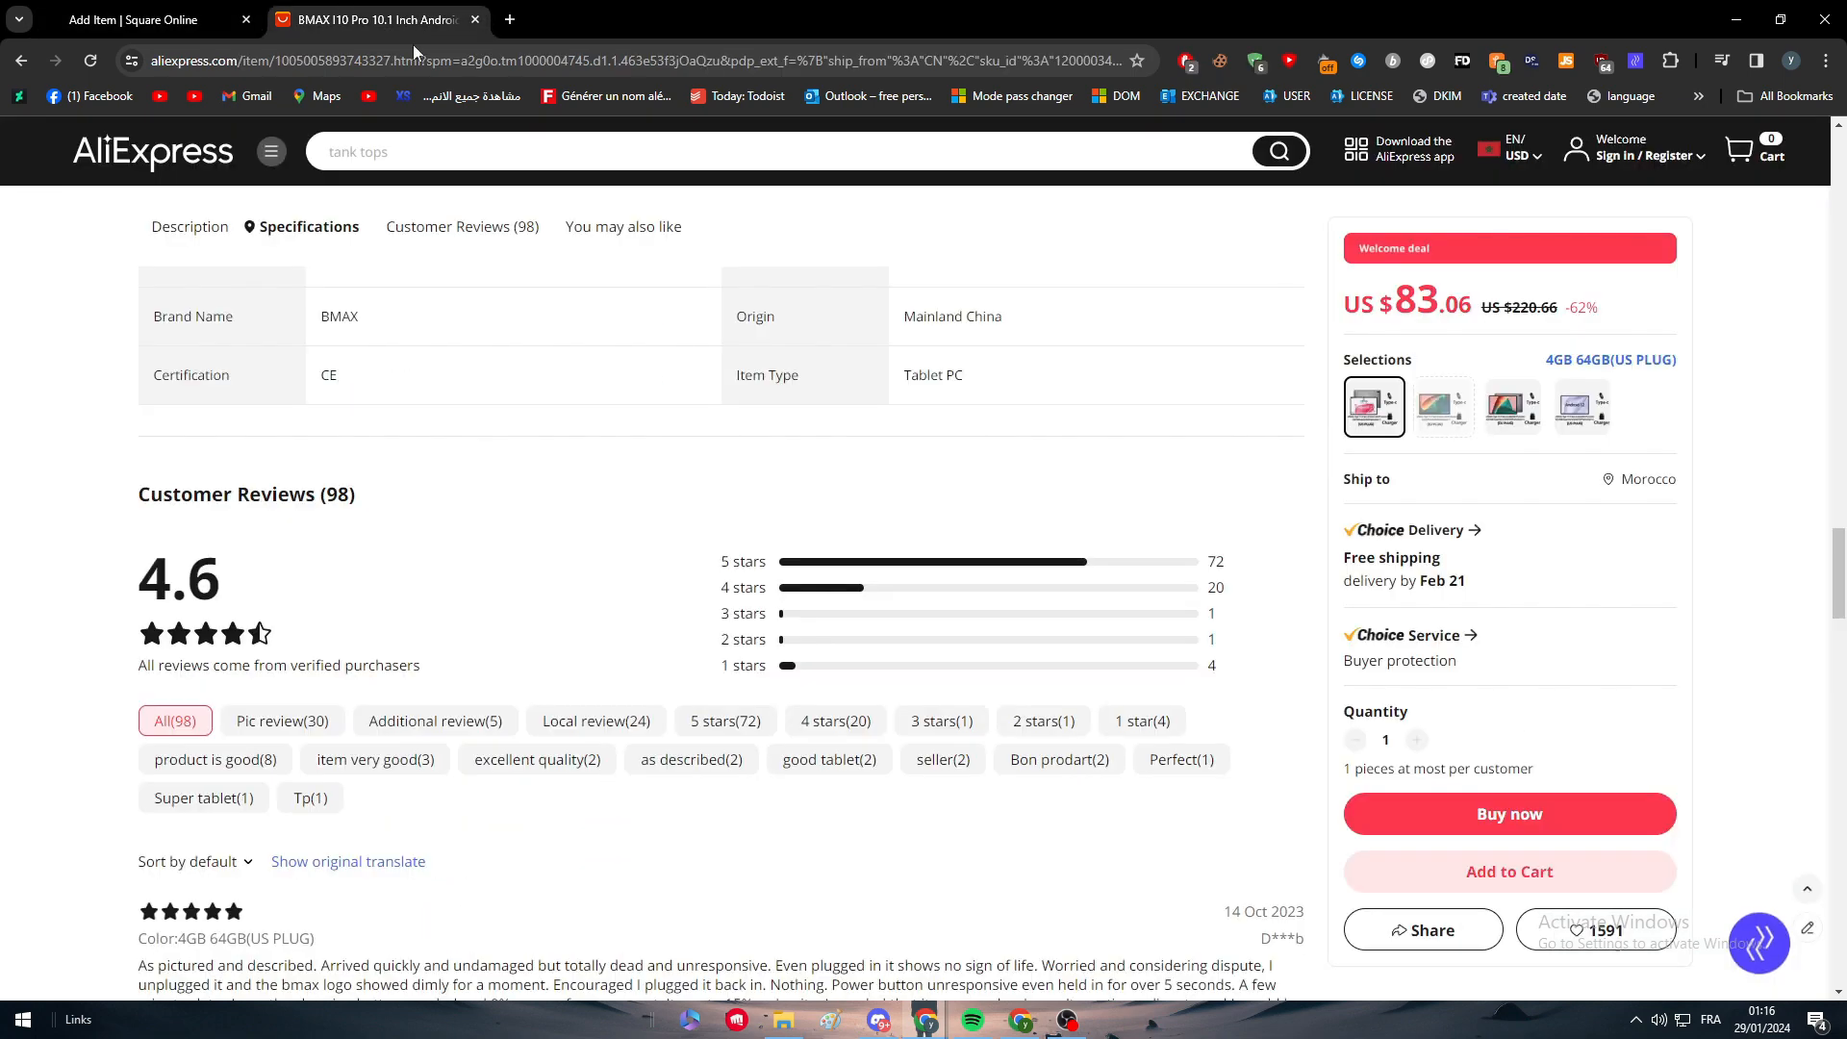
scroll(384, 551, "up", 5)
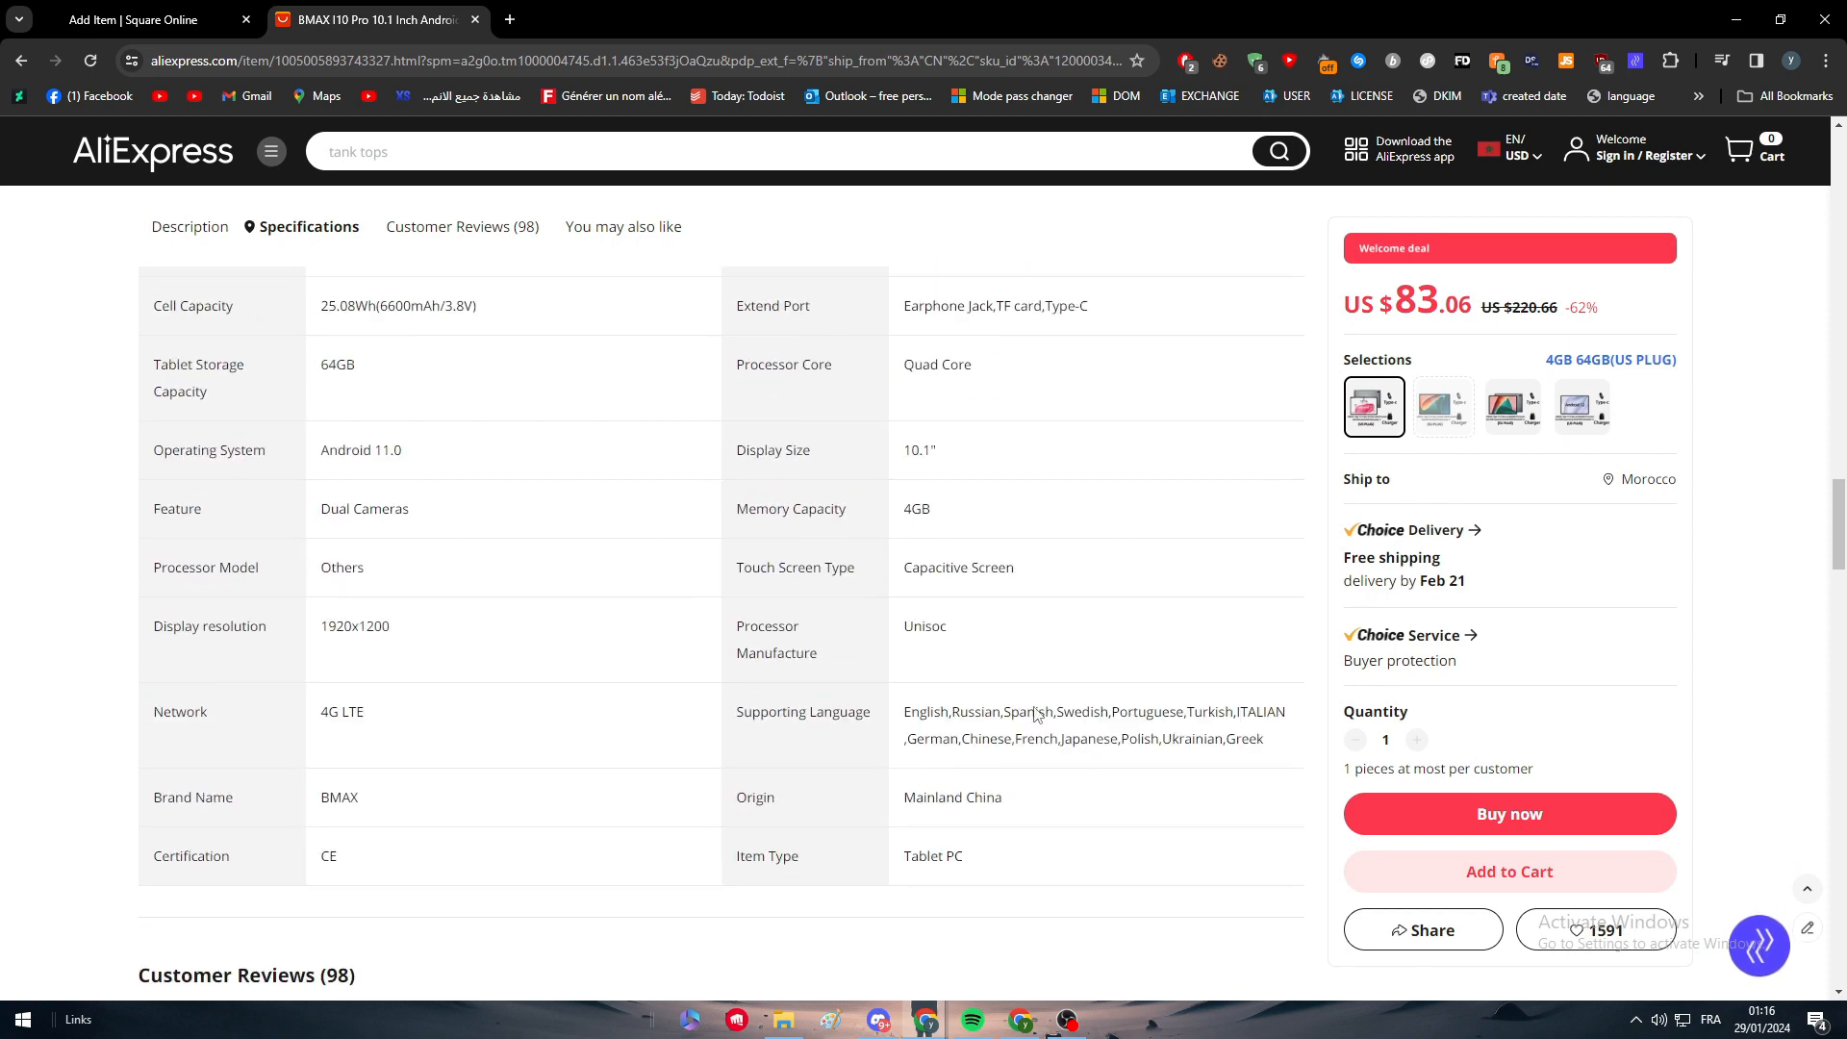
scroll(480, 762, "up", 3)
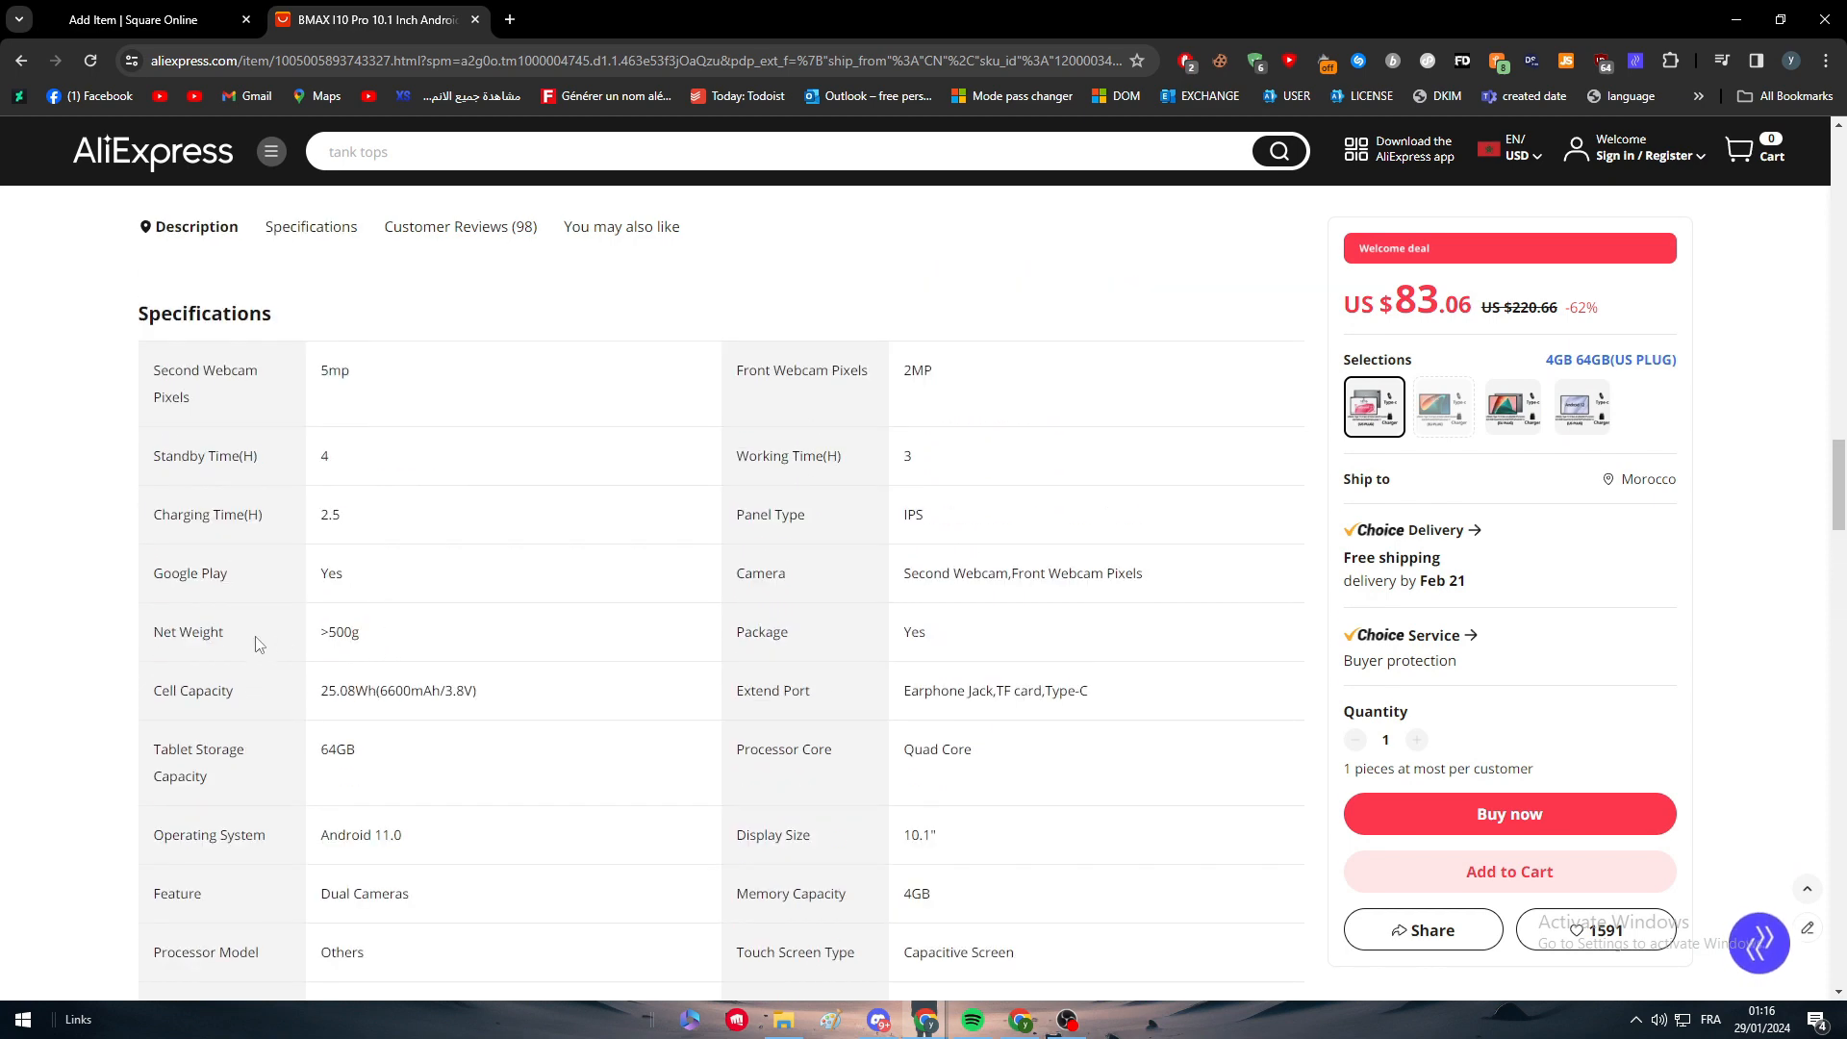
triple_click(352, 633)
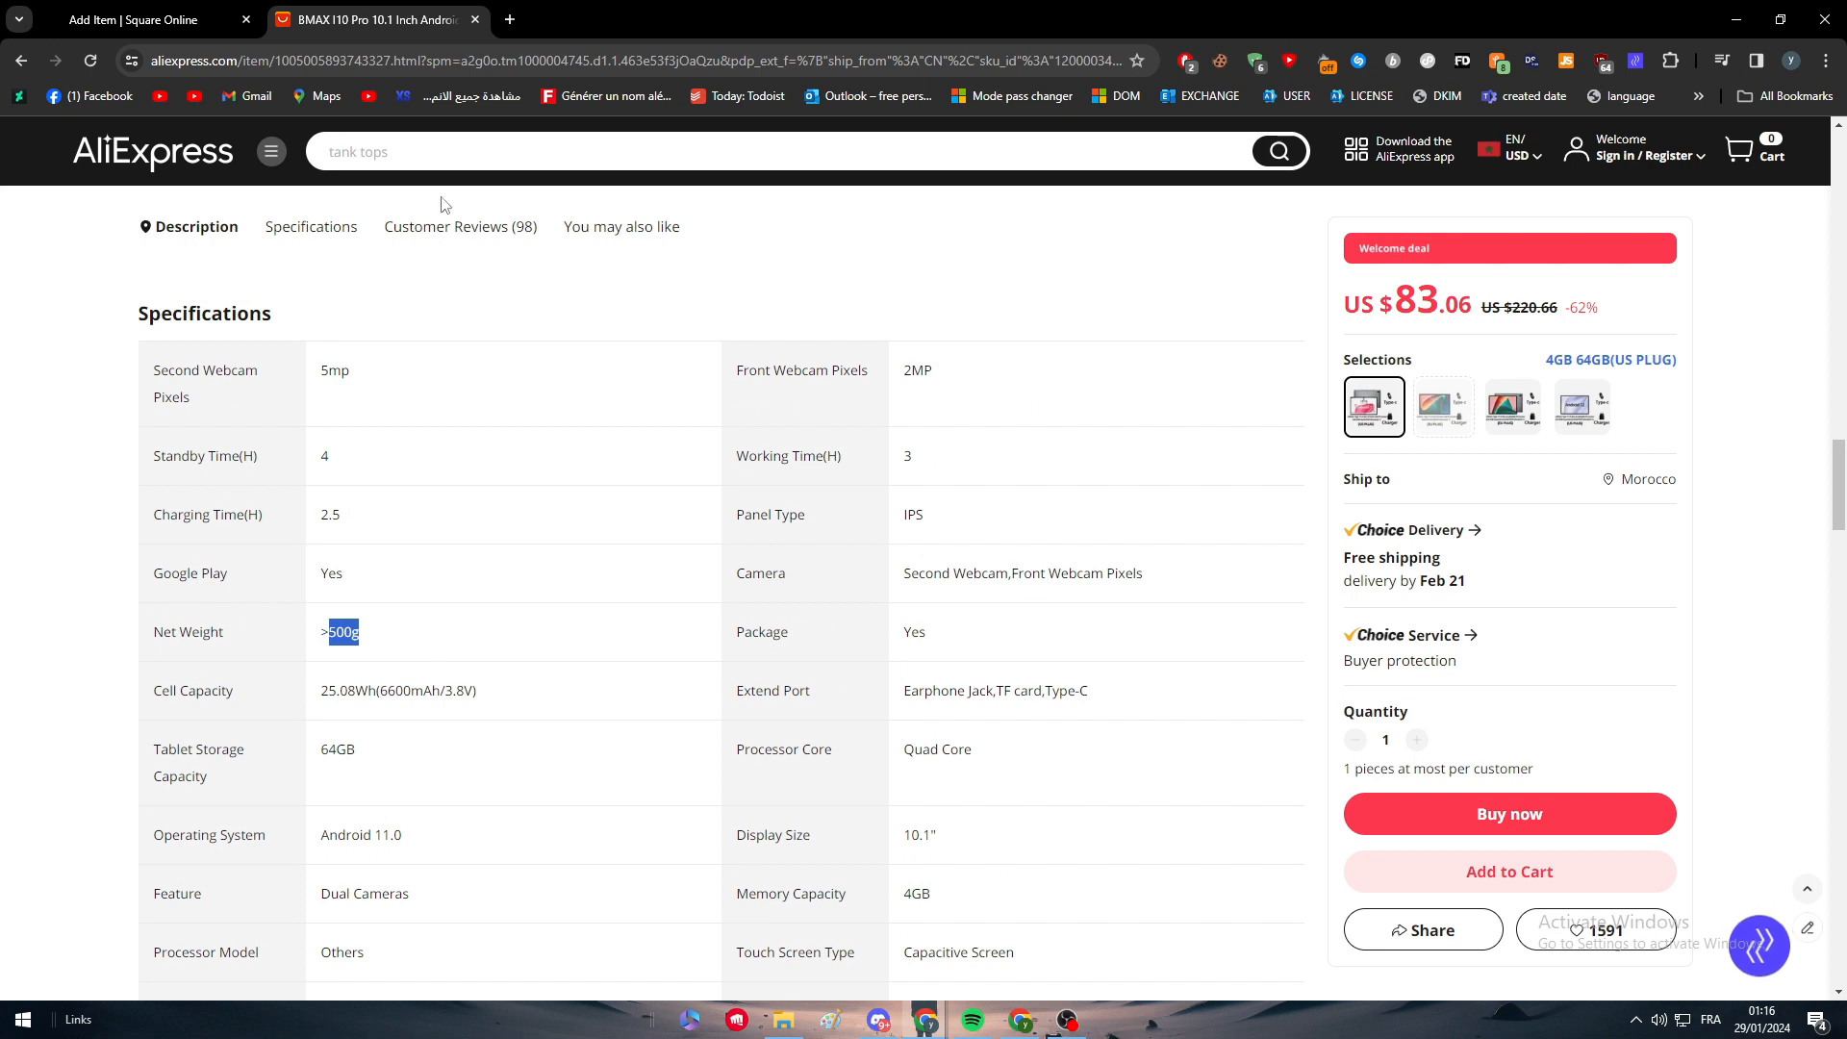
Return to the Square Online item form and set the shipping weight to 0.5 kg.
left_click(186, 9)
left_click(356, 581)
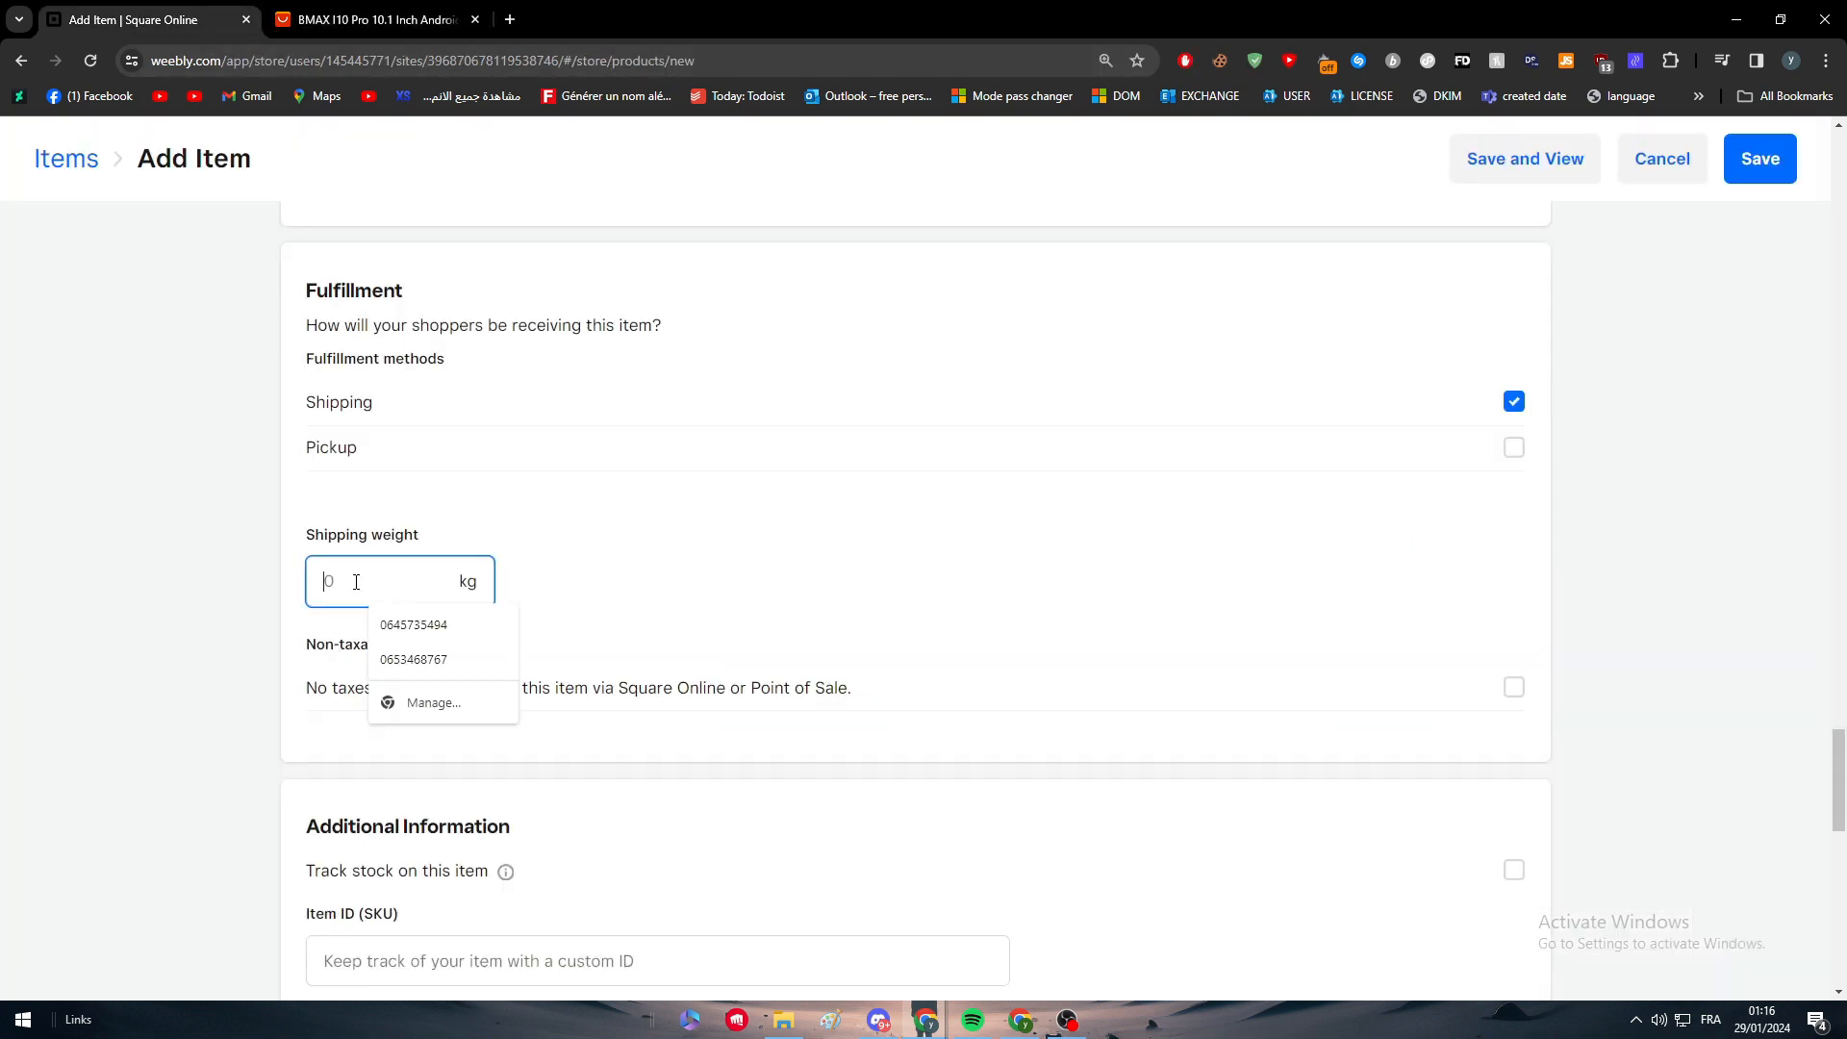
left_click(284, 575)
left_click(325, 581)
type("0.0")
key("BackSpace")
key("BackSpace")
type(".5")
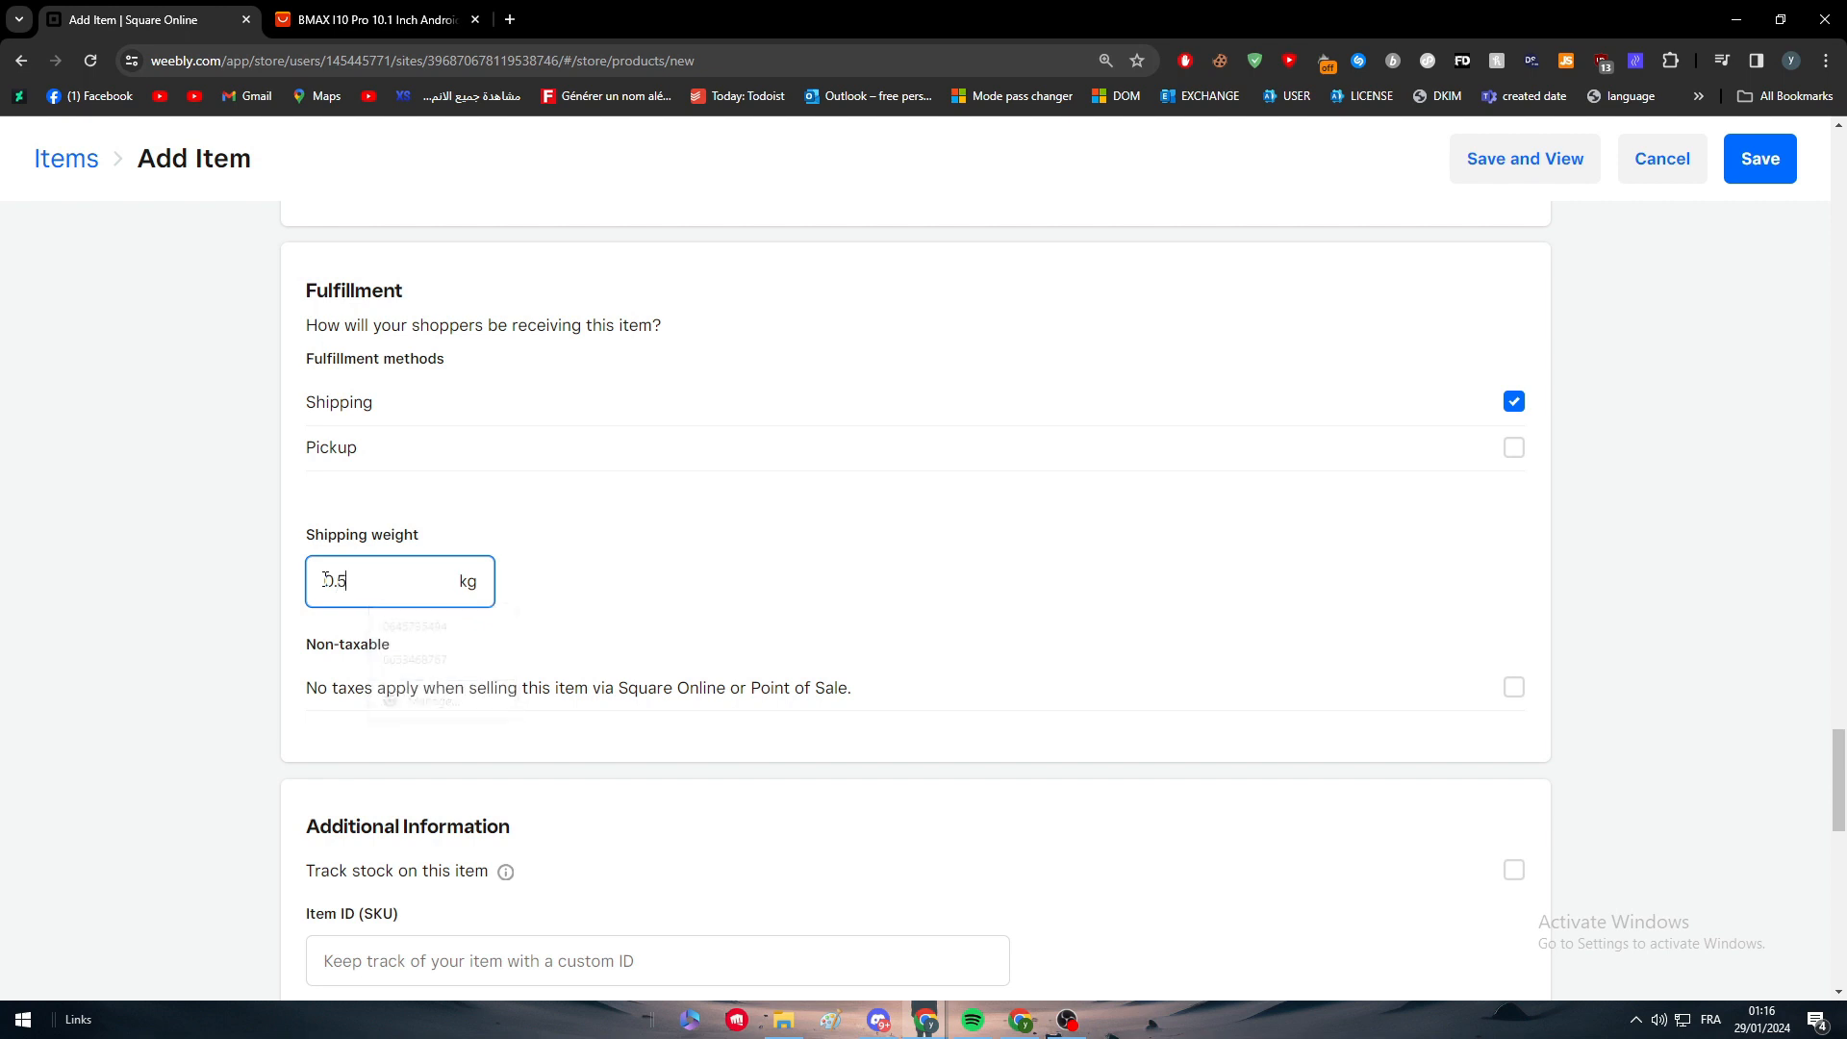
left_click(243, 584)
Mark the item as non-taxable for sales via Square Online or Point of Sale.
scroll(899, 598, "down", 1)
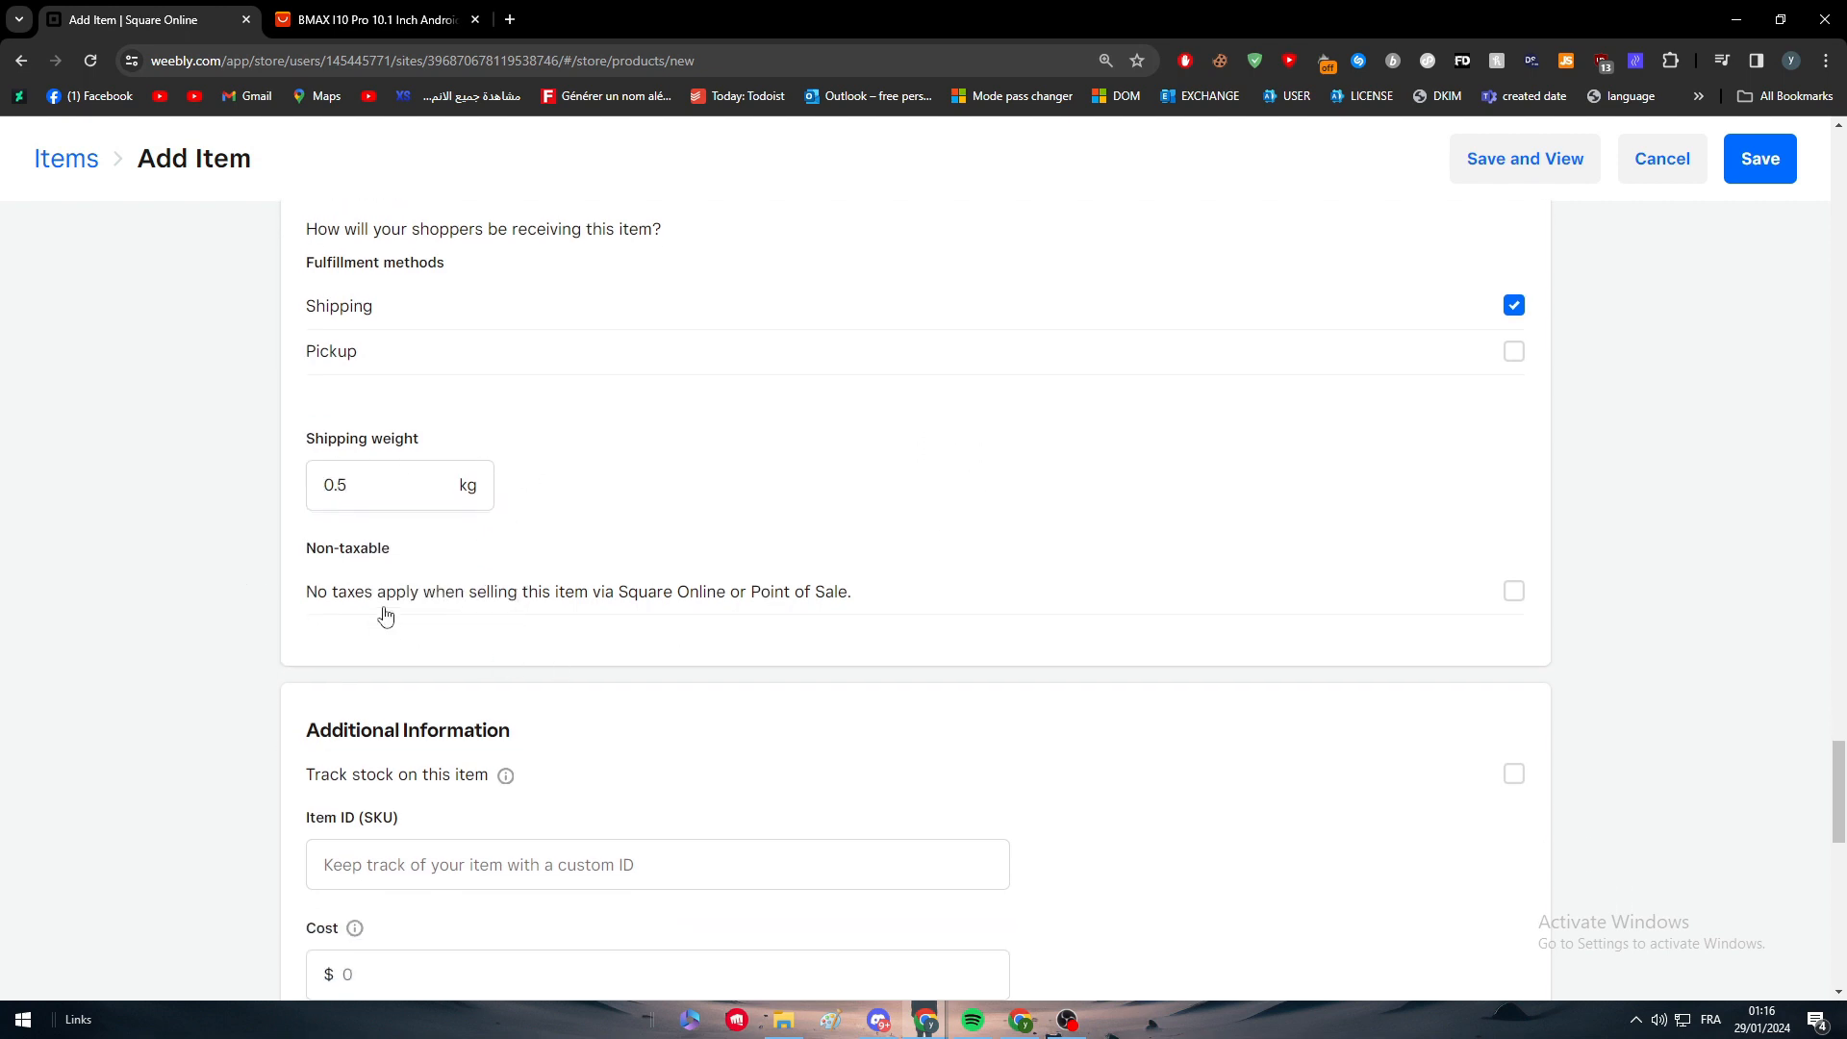
left_click(591, 604)
scroll(733, 651, "down", 5)
scroll(216, 443, "up", 1)
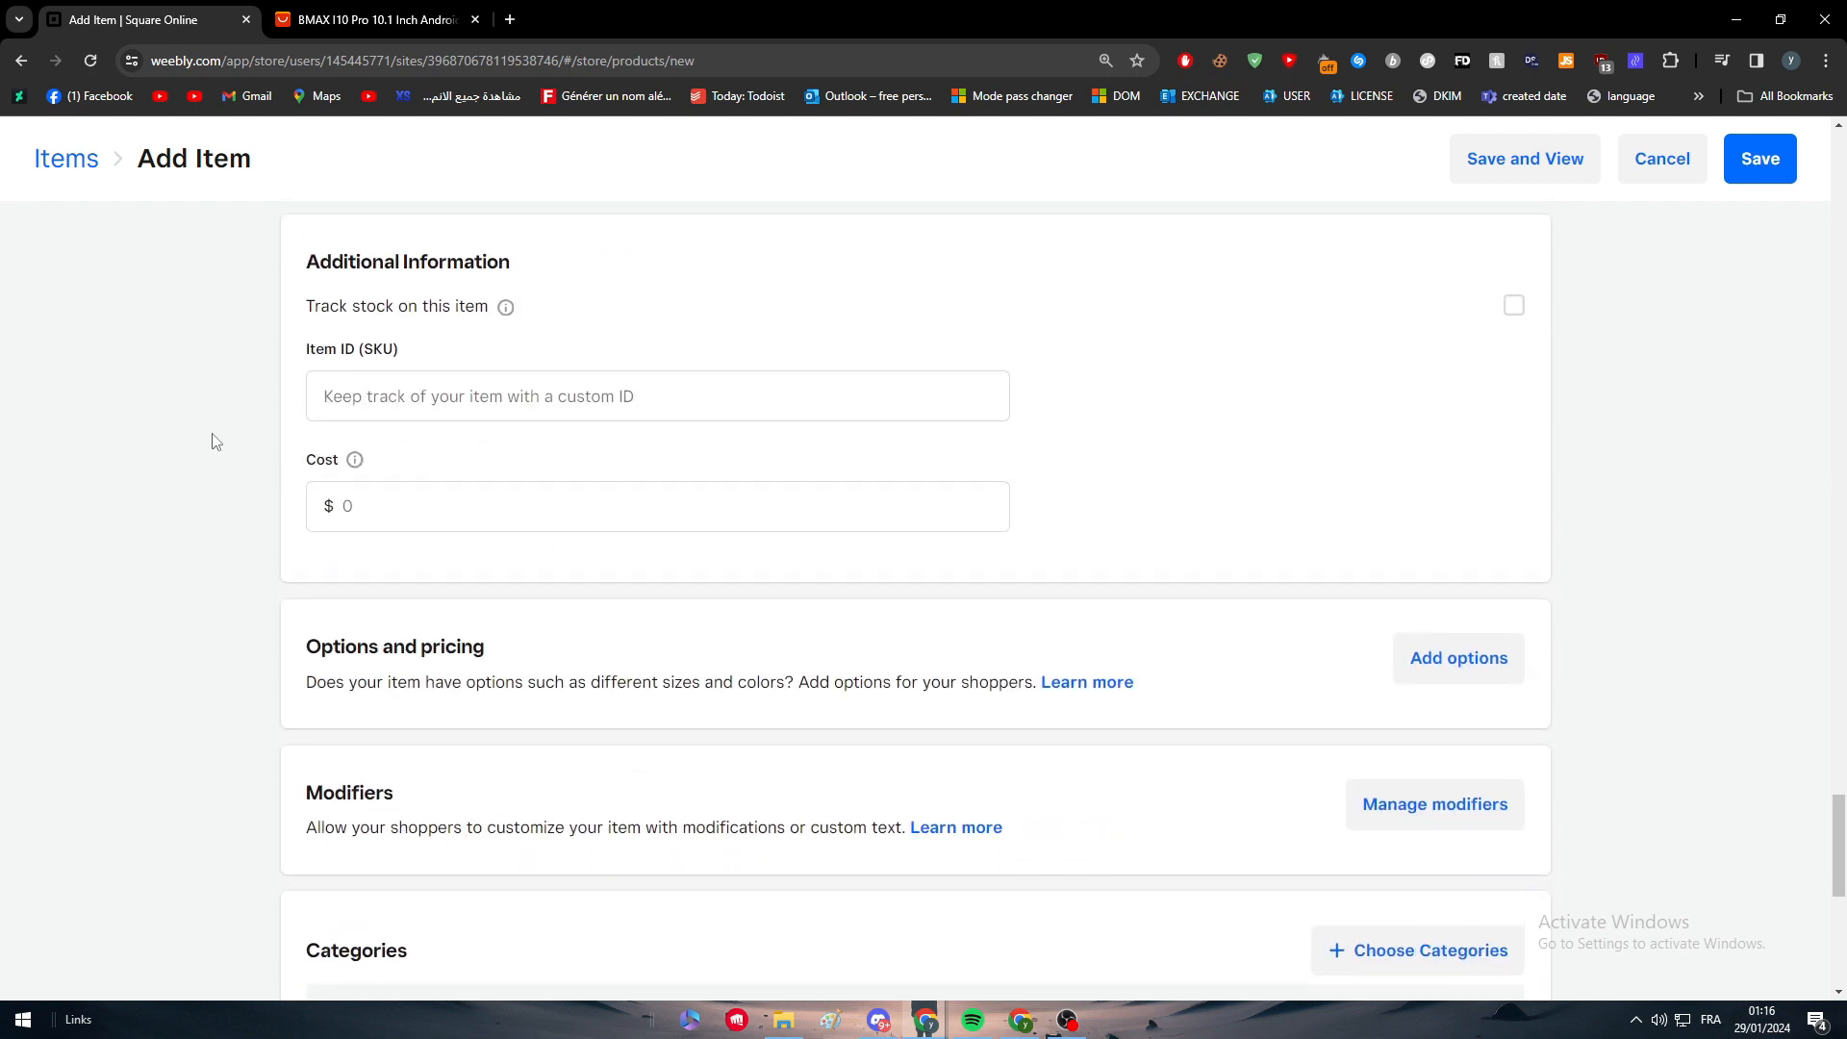
Try stock tracking on the item and turn it off again, checking the Item ID (SKU) and Cost fields.
left_click(429, 481)
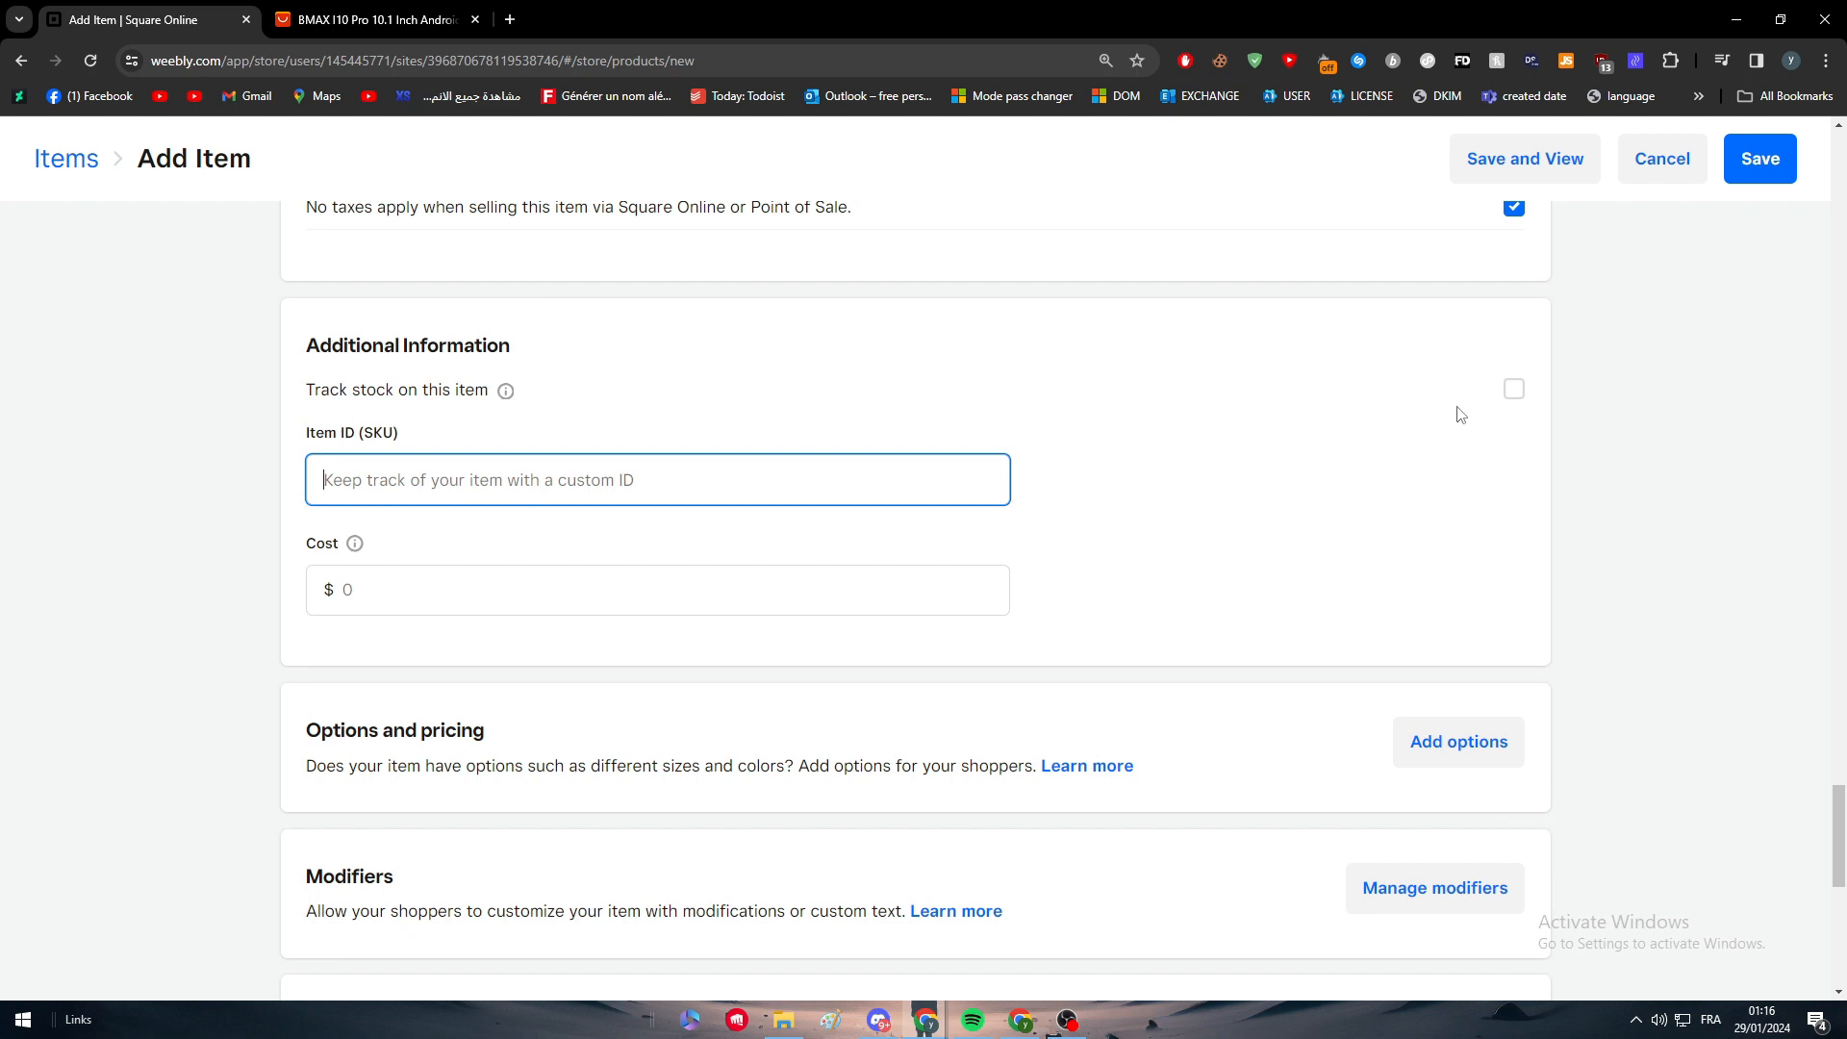
left_click(1512, 390)
left_click(1513, 390)
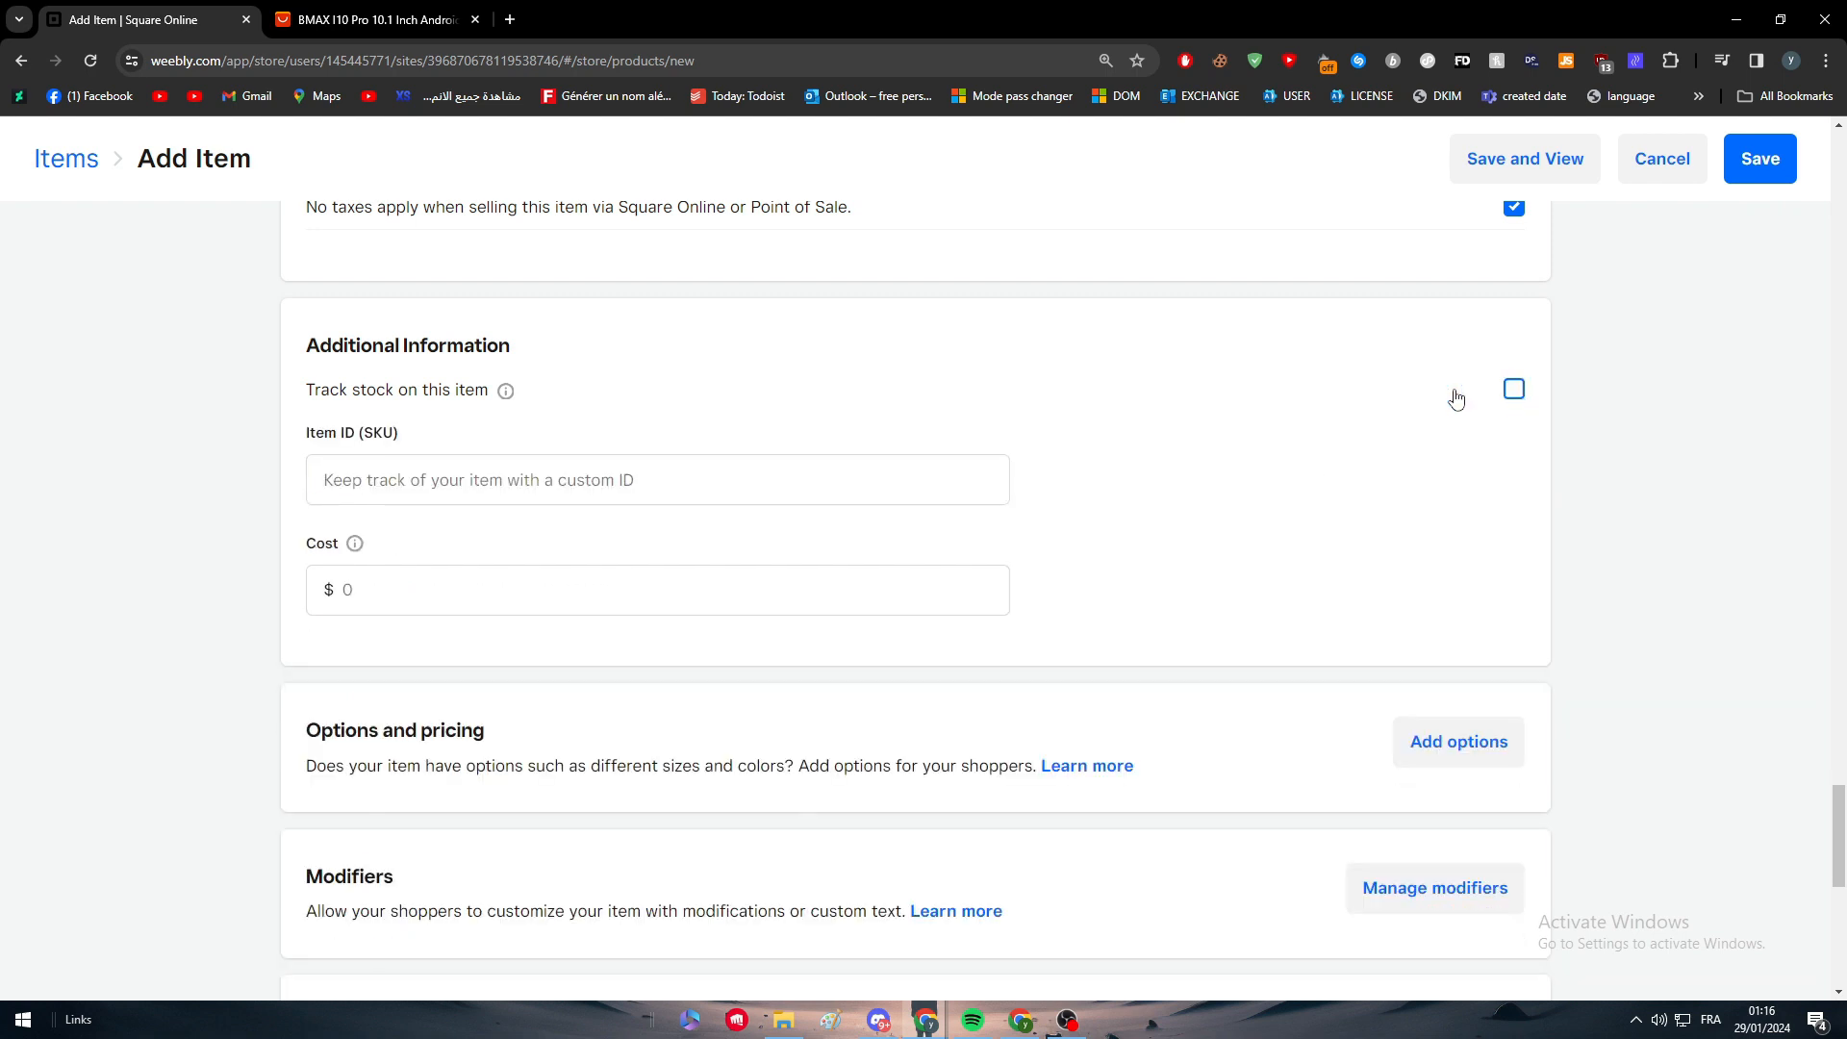
scroll(809, 413, "down", 1)
left_click(555, 385)
left_click(428, 454)
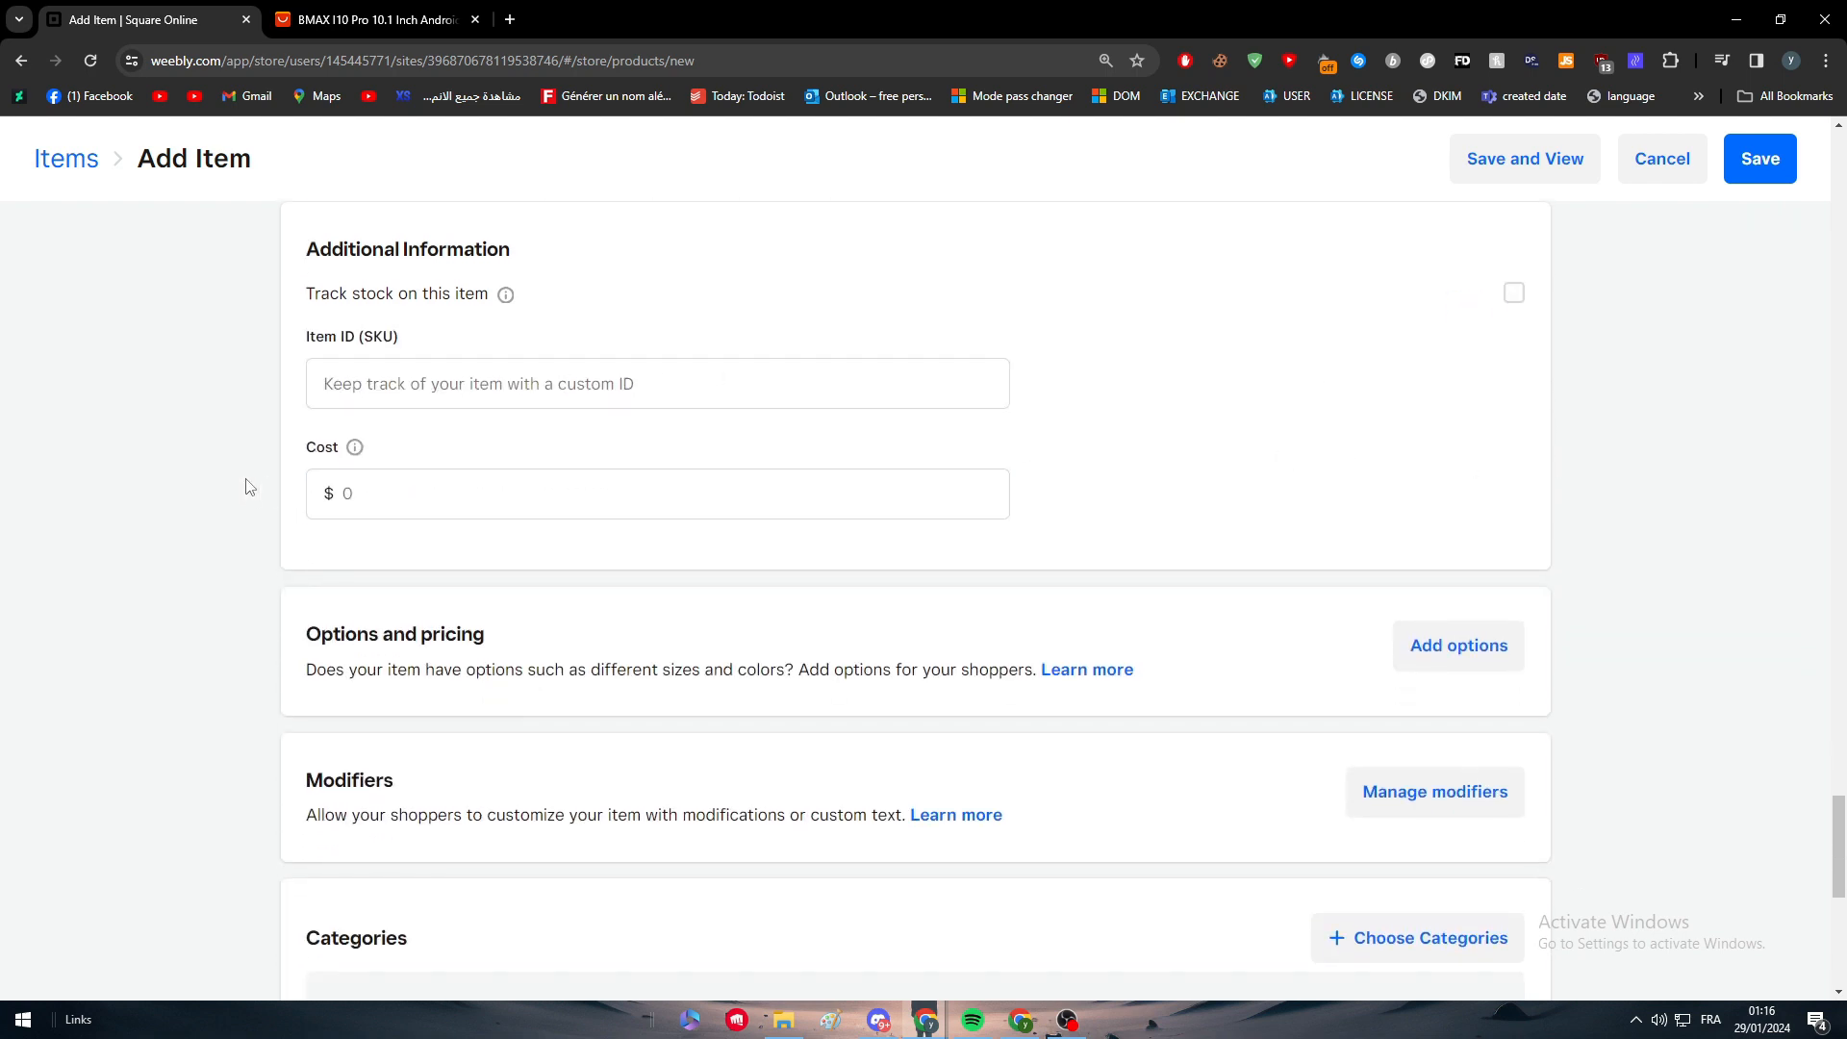
left_click(499, 503)
Review the item form's description, prices, options, modifiers and categories, checking against the AliExpress listing.
scroll(672, 577, "up", 2)
scroll(241, 742, "up", 5)
scroll(241, 741, "up", 7)
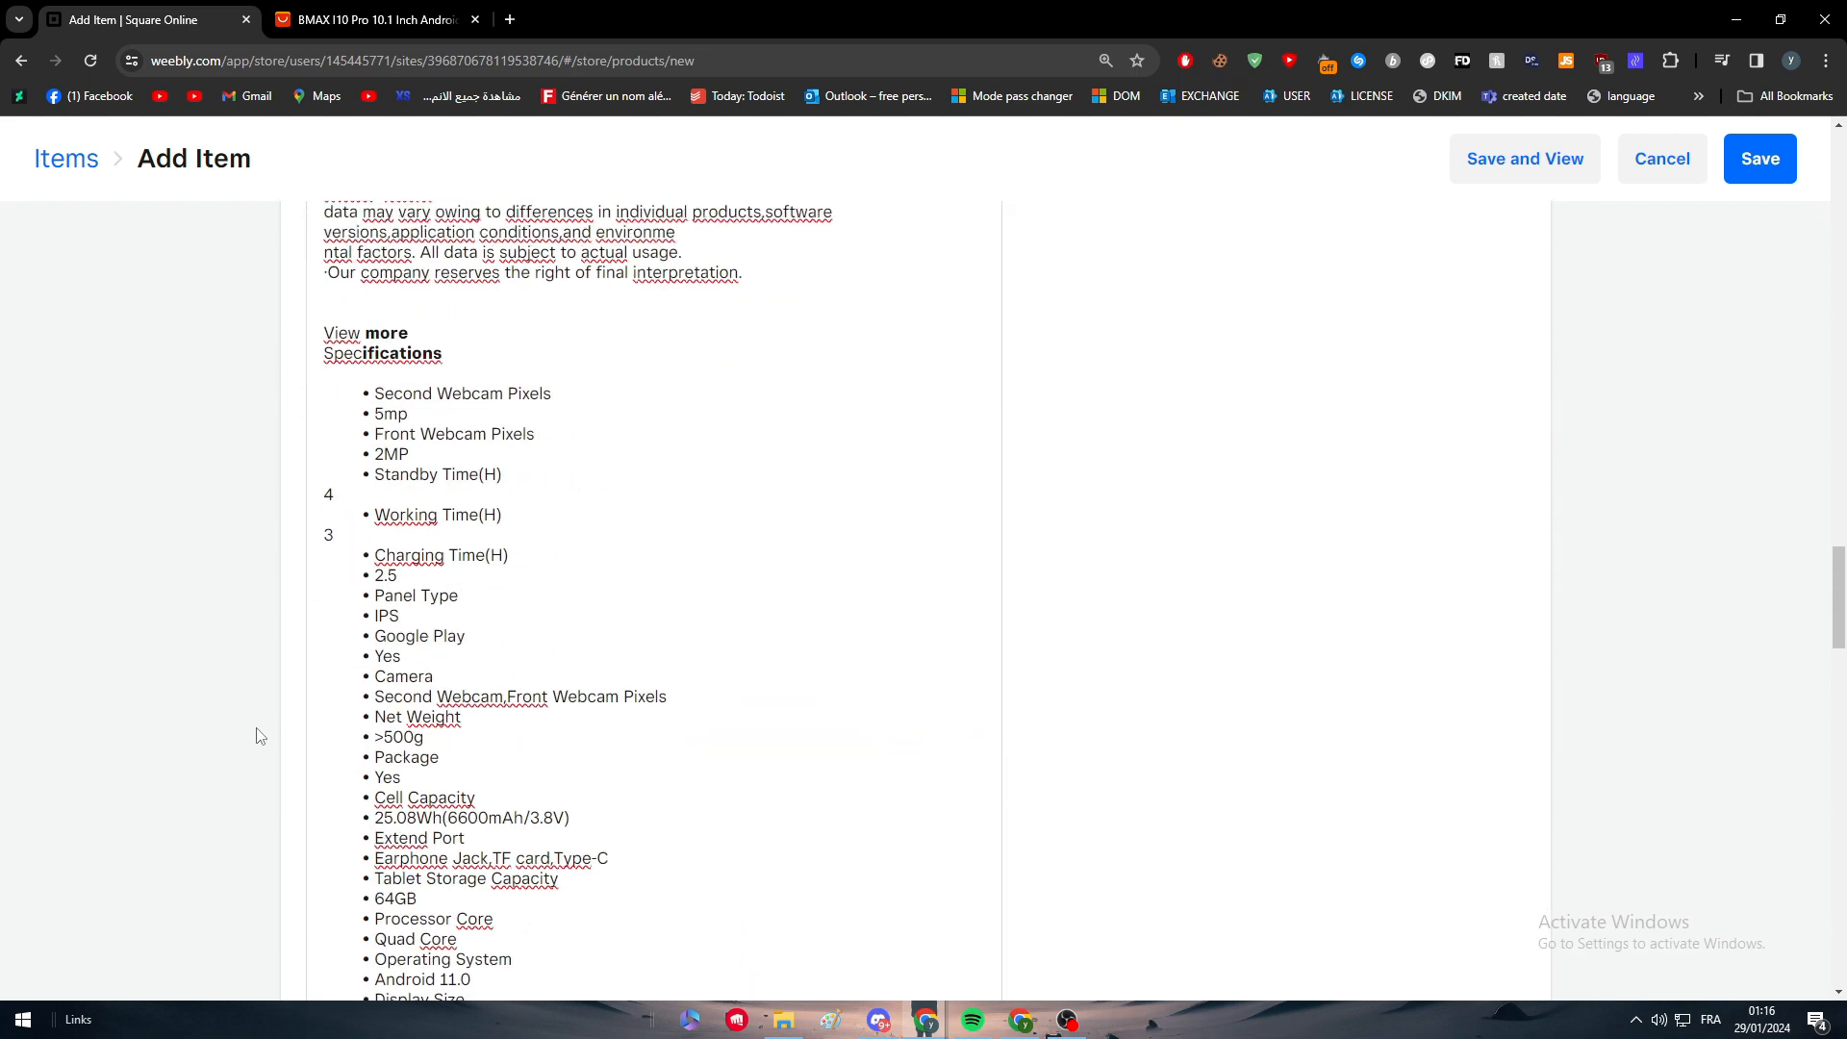
scroll(1579, 577, "down", 12)
scroll(1578, 587, "down", 12)
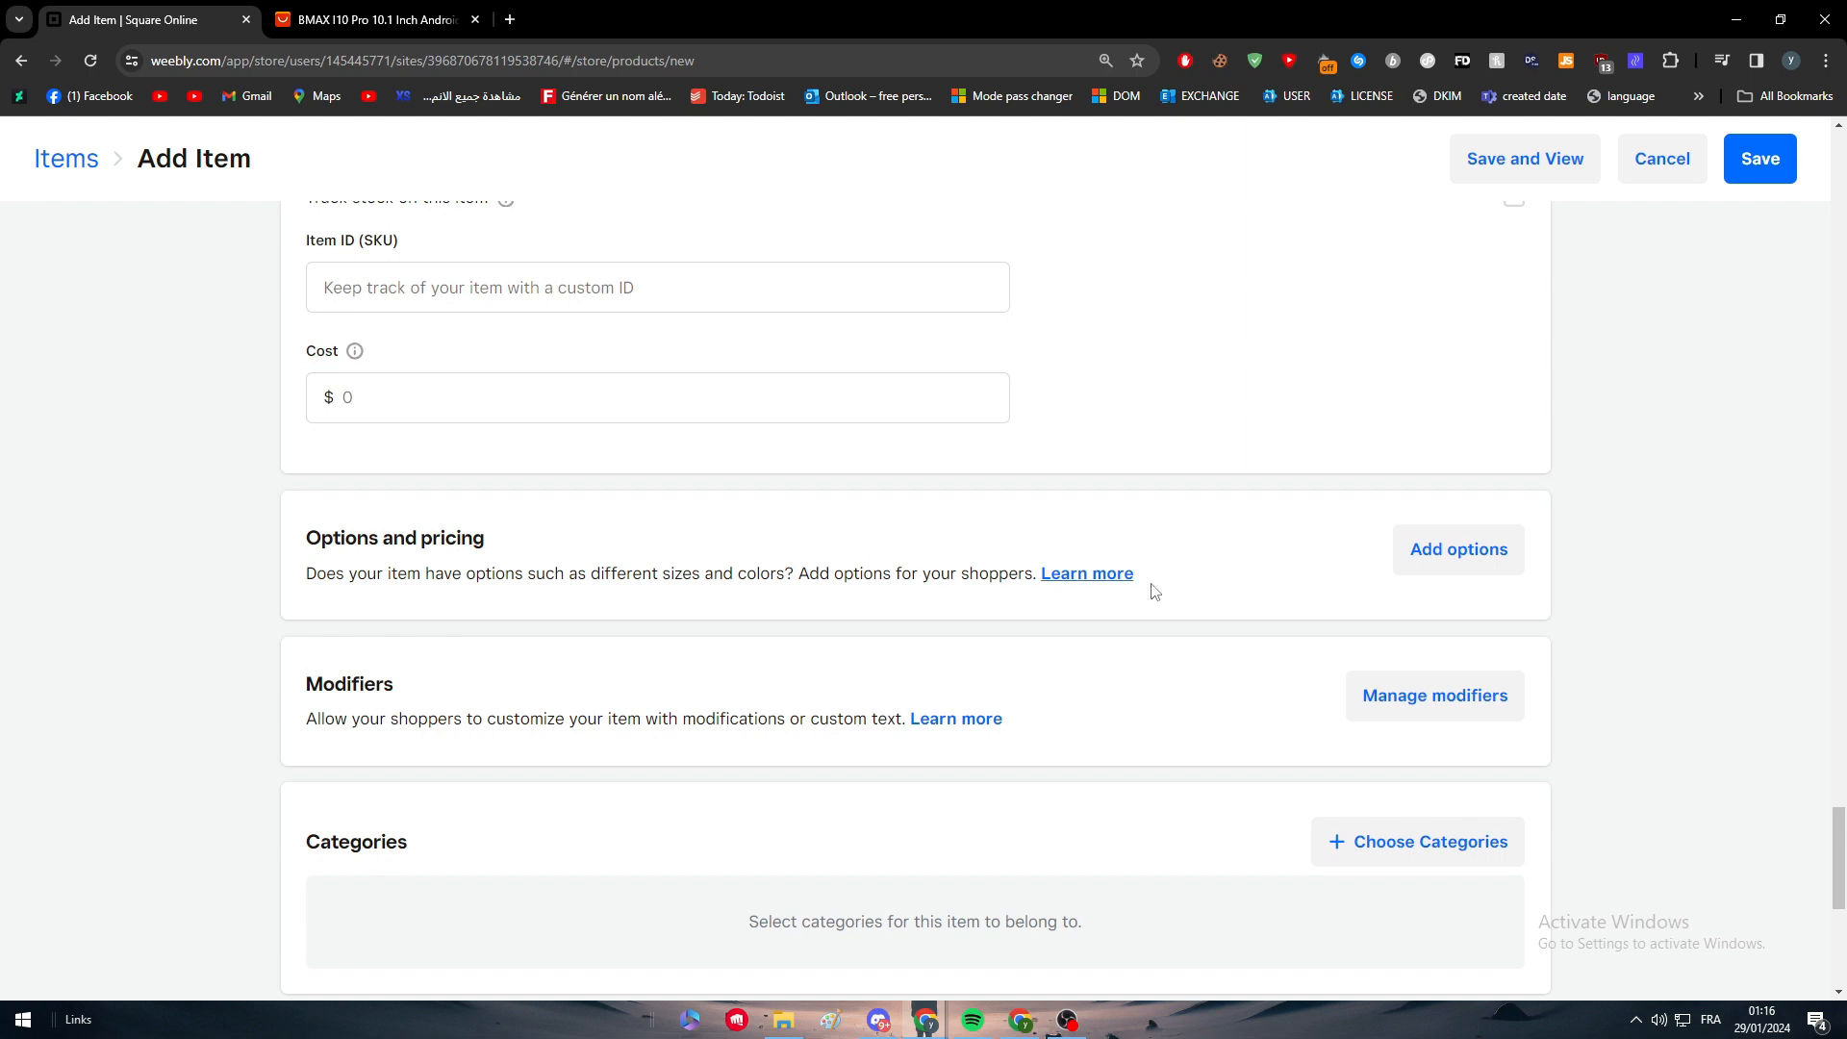
scroll(1302, 568, "down", 2)
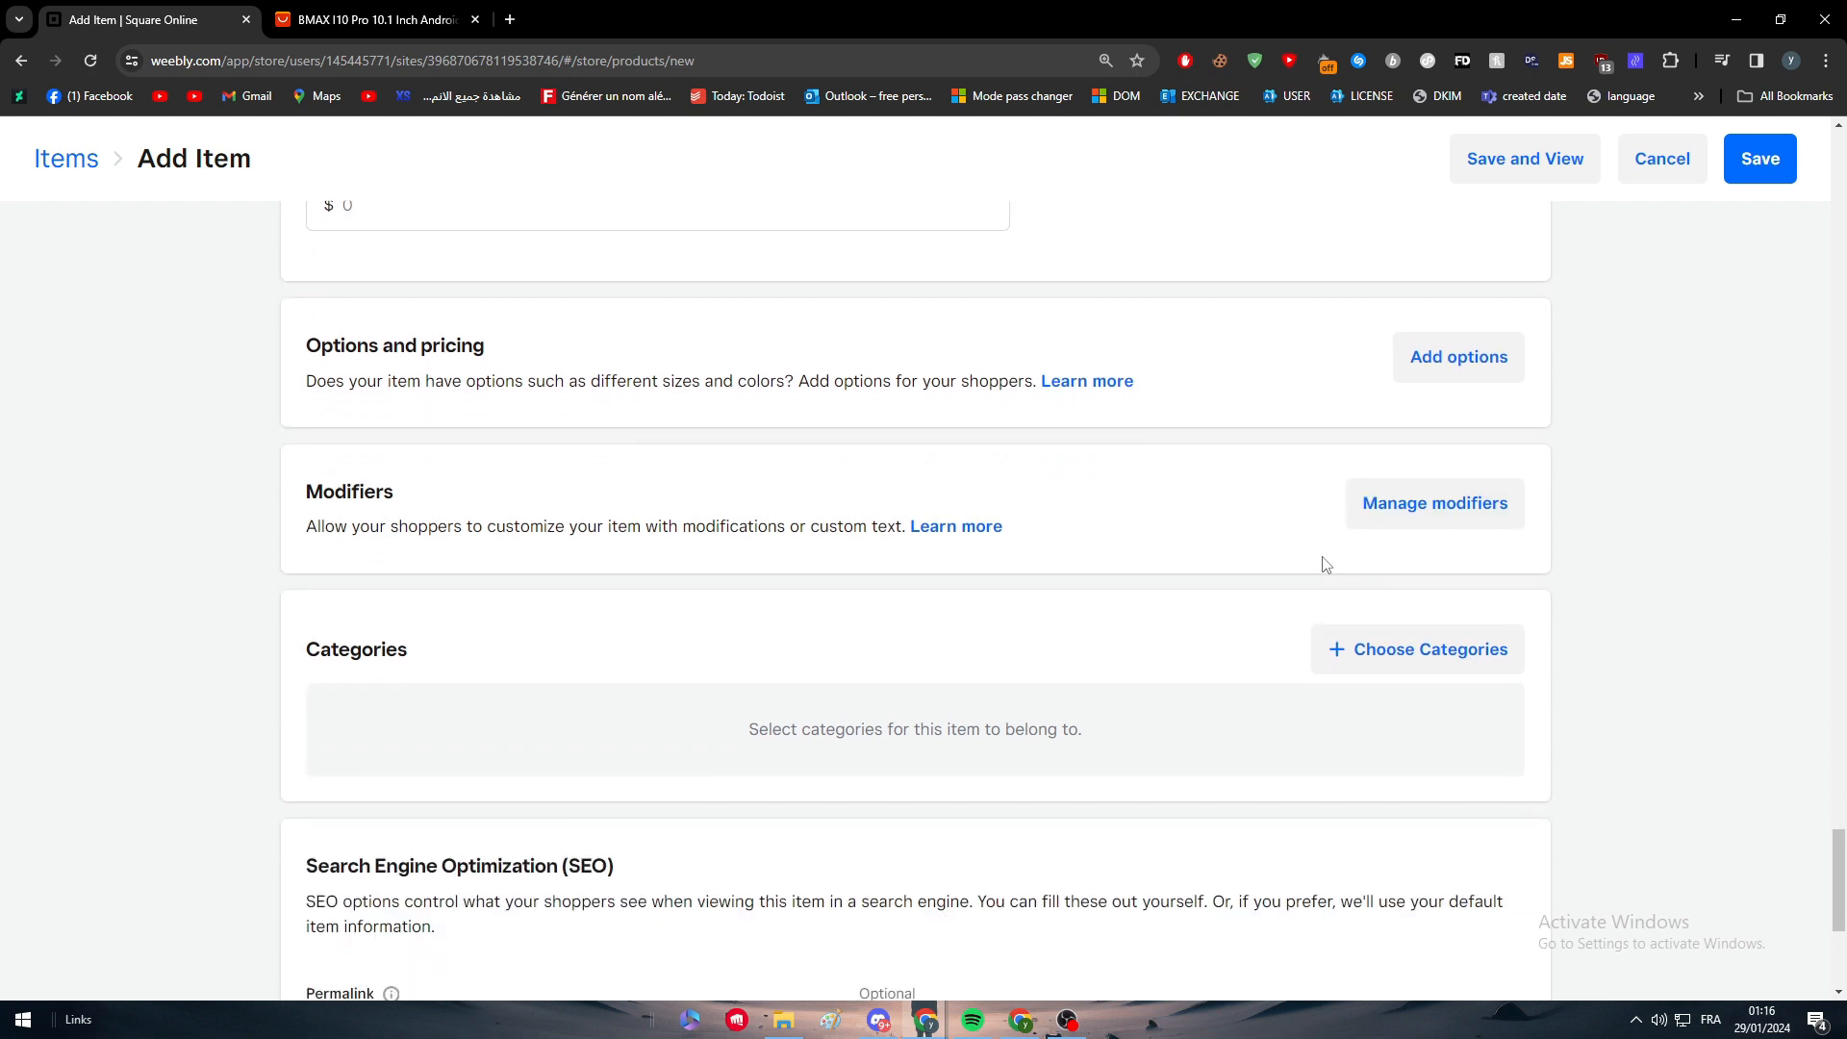
left_click(424, 19)
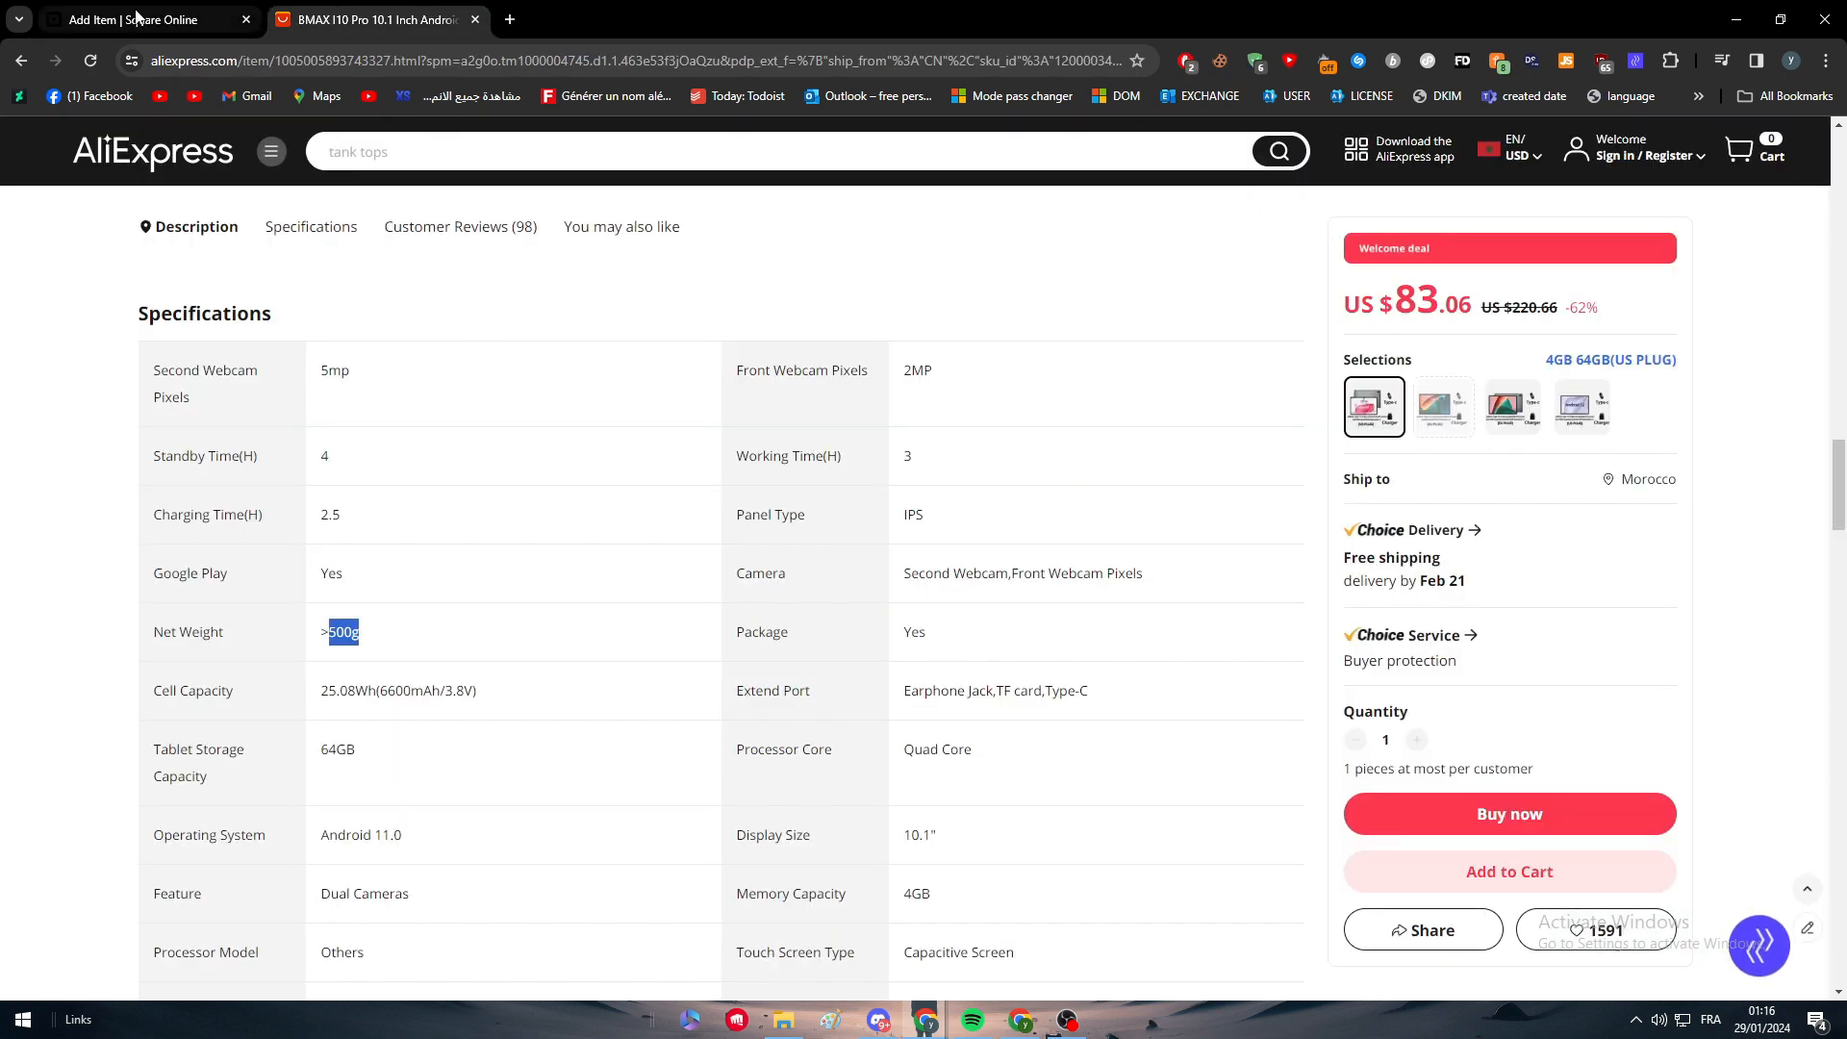
left_click(220, 24)
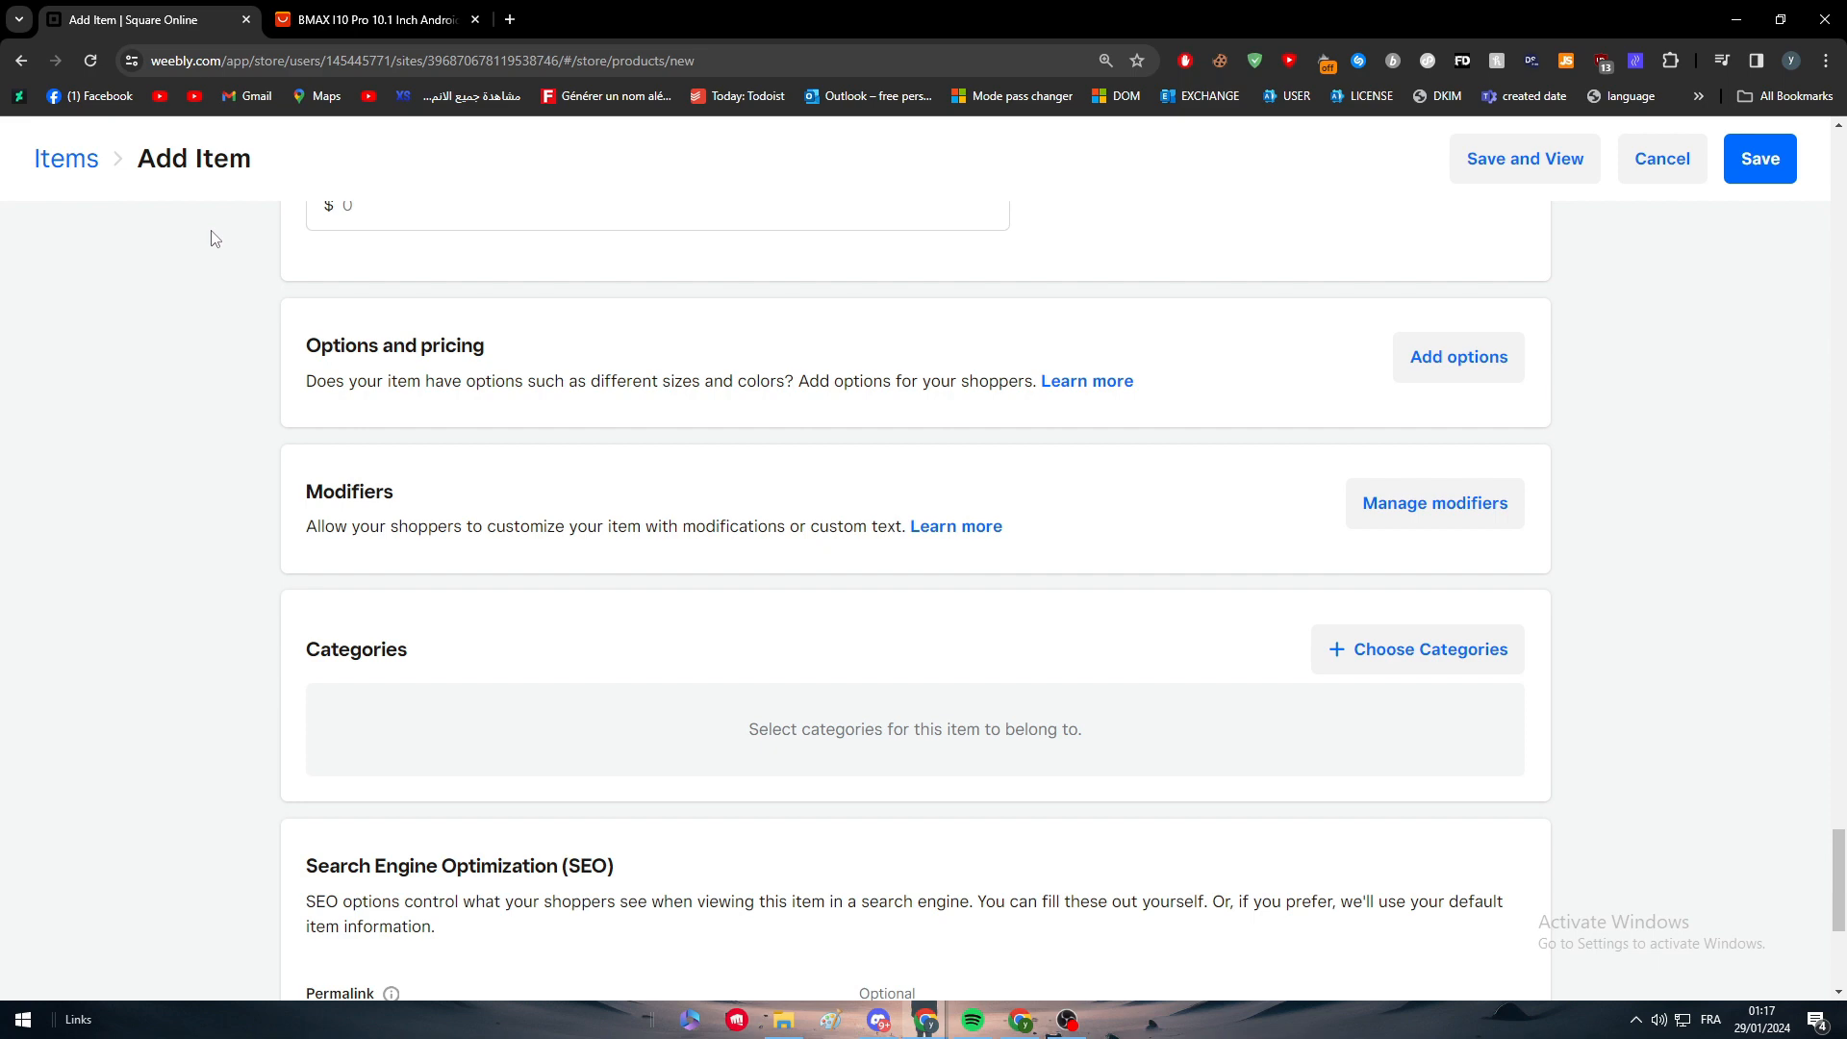
left_click_drag(1838, 920, 1701, 148)
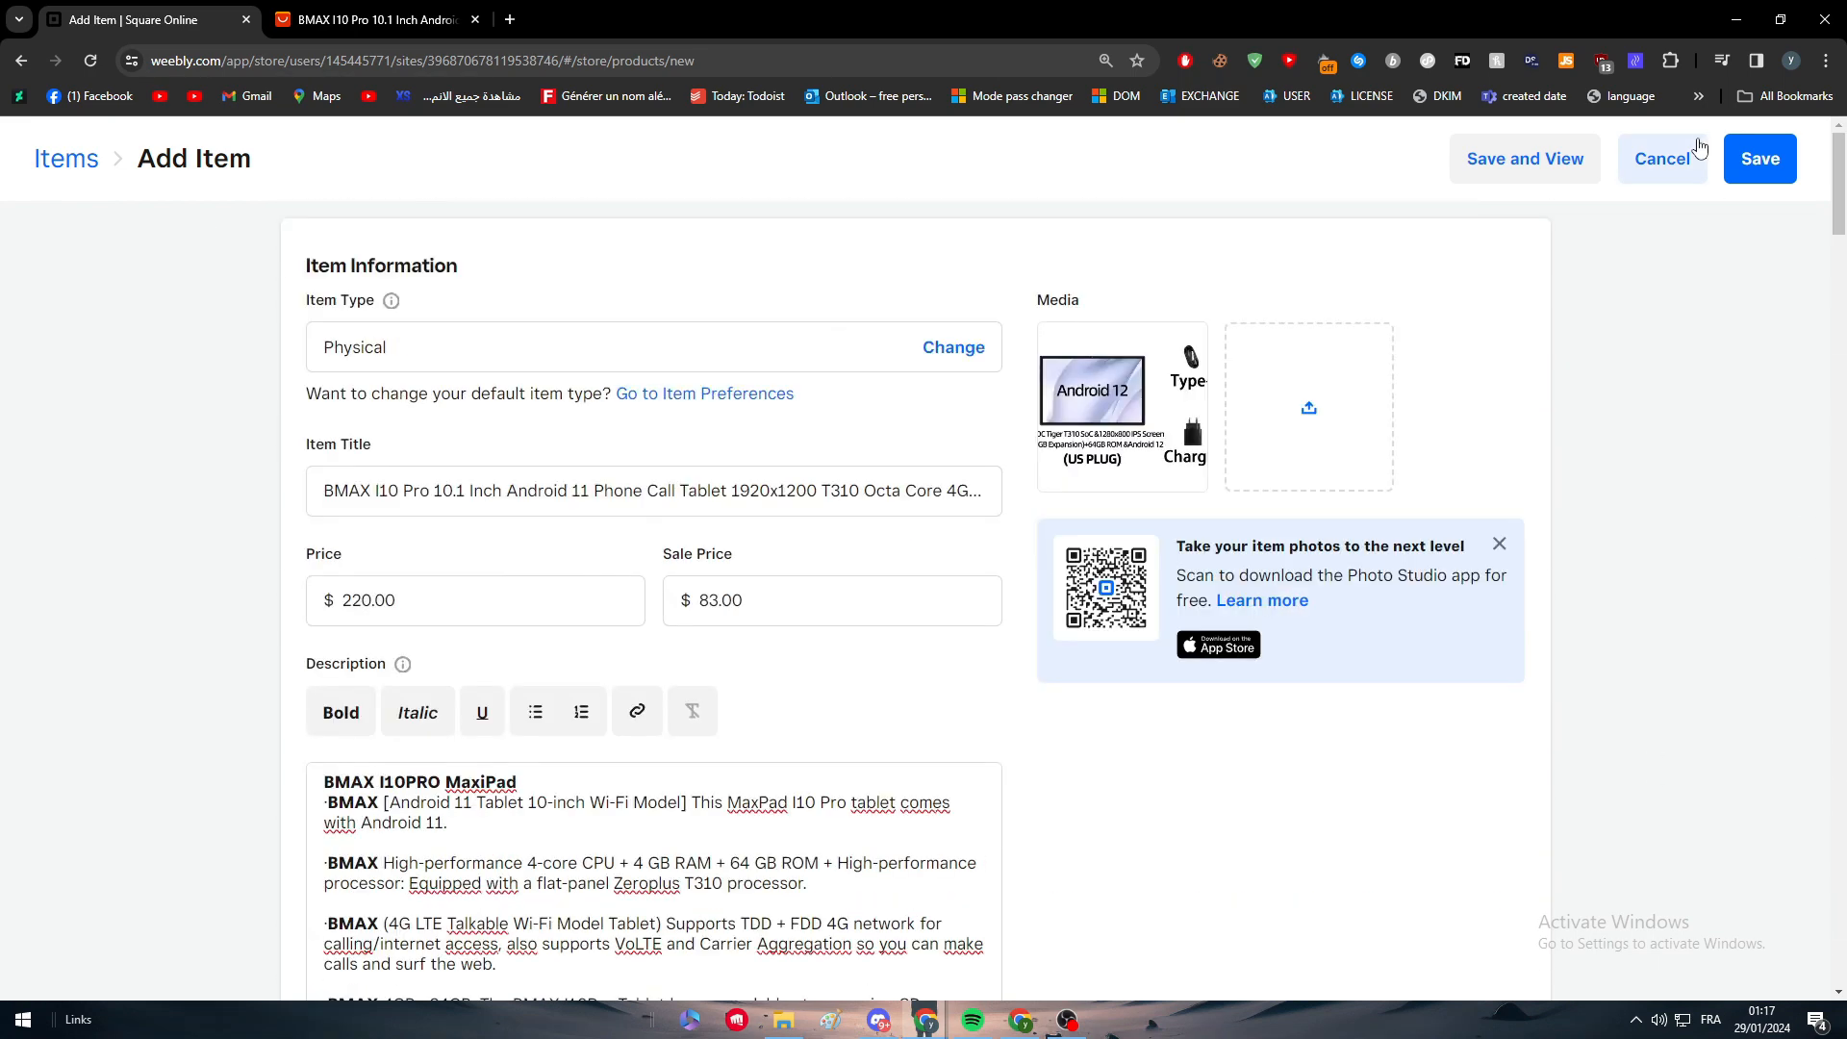
left_click(458, 602)
scroll(1827, 334, "down", 8)
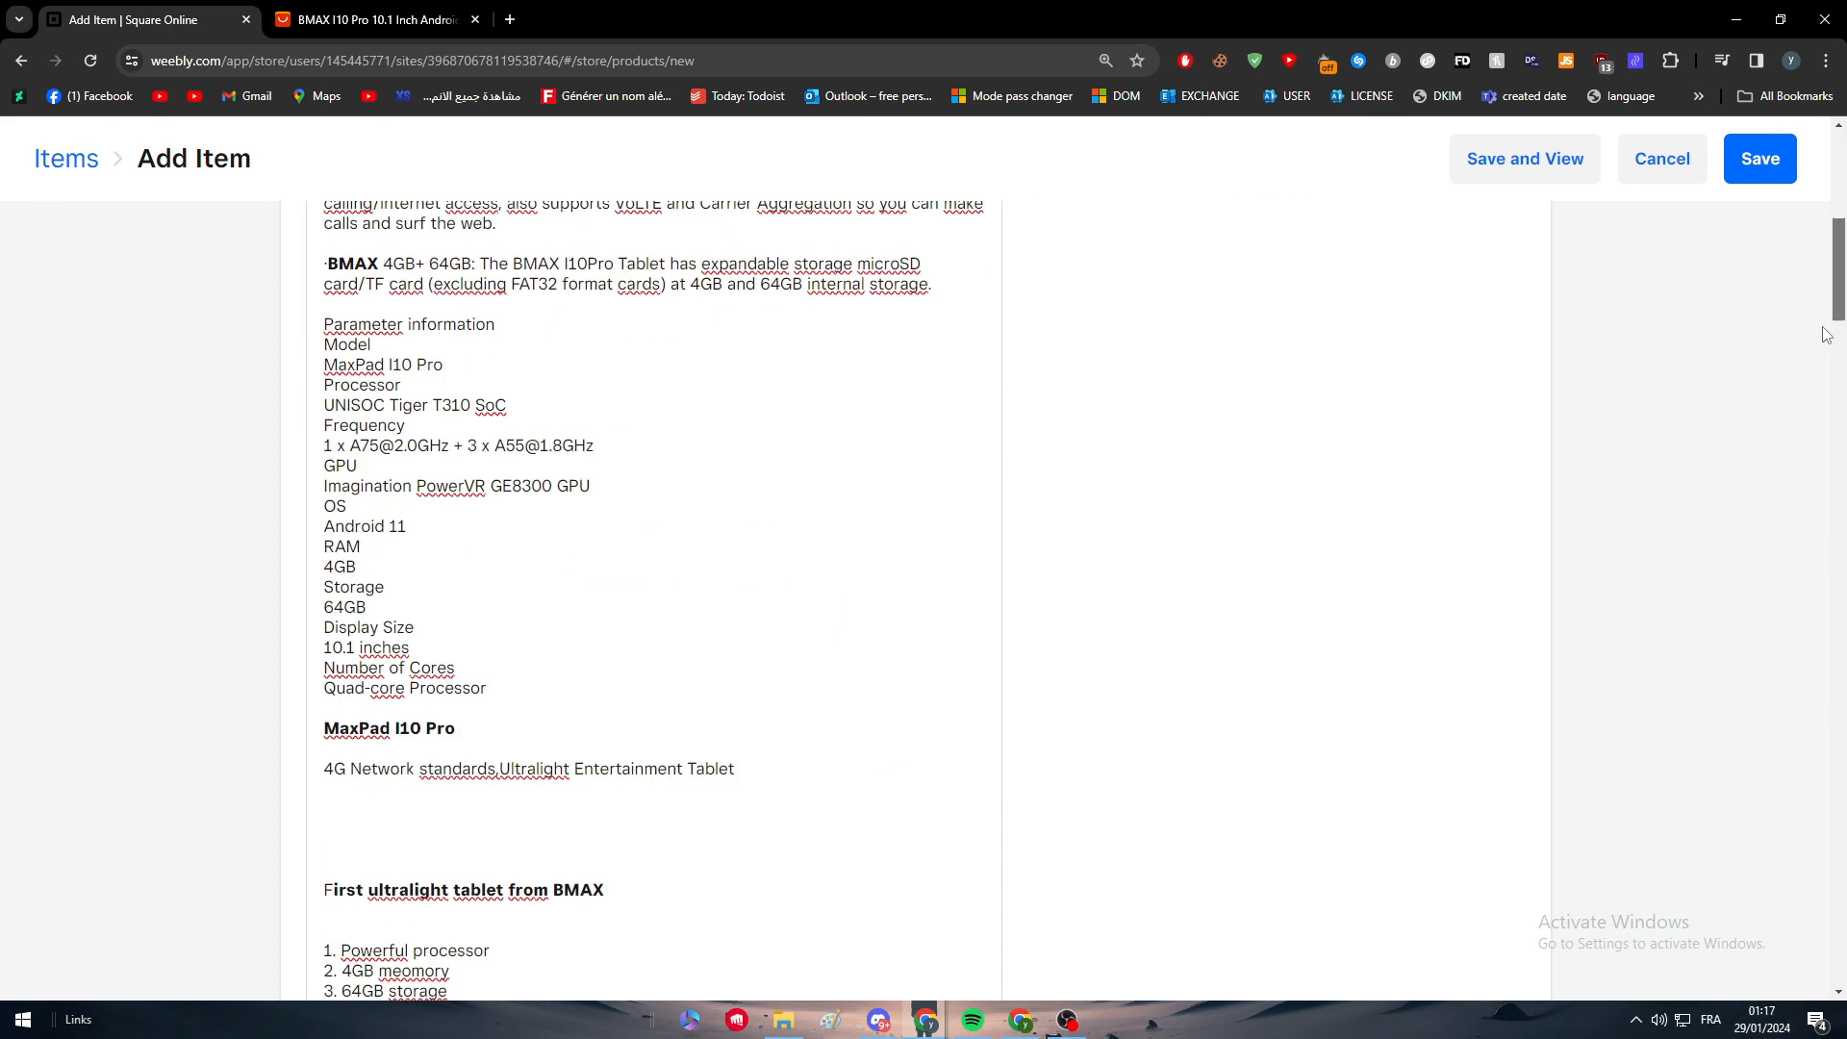
Start adding an option in the Options and pricing section with the option title 8GB.
left_click_drag(1823, 328, 1758, 895)
left_click(1443, 535)
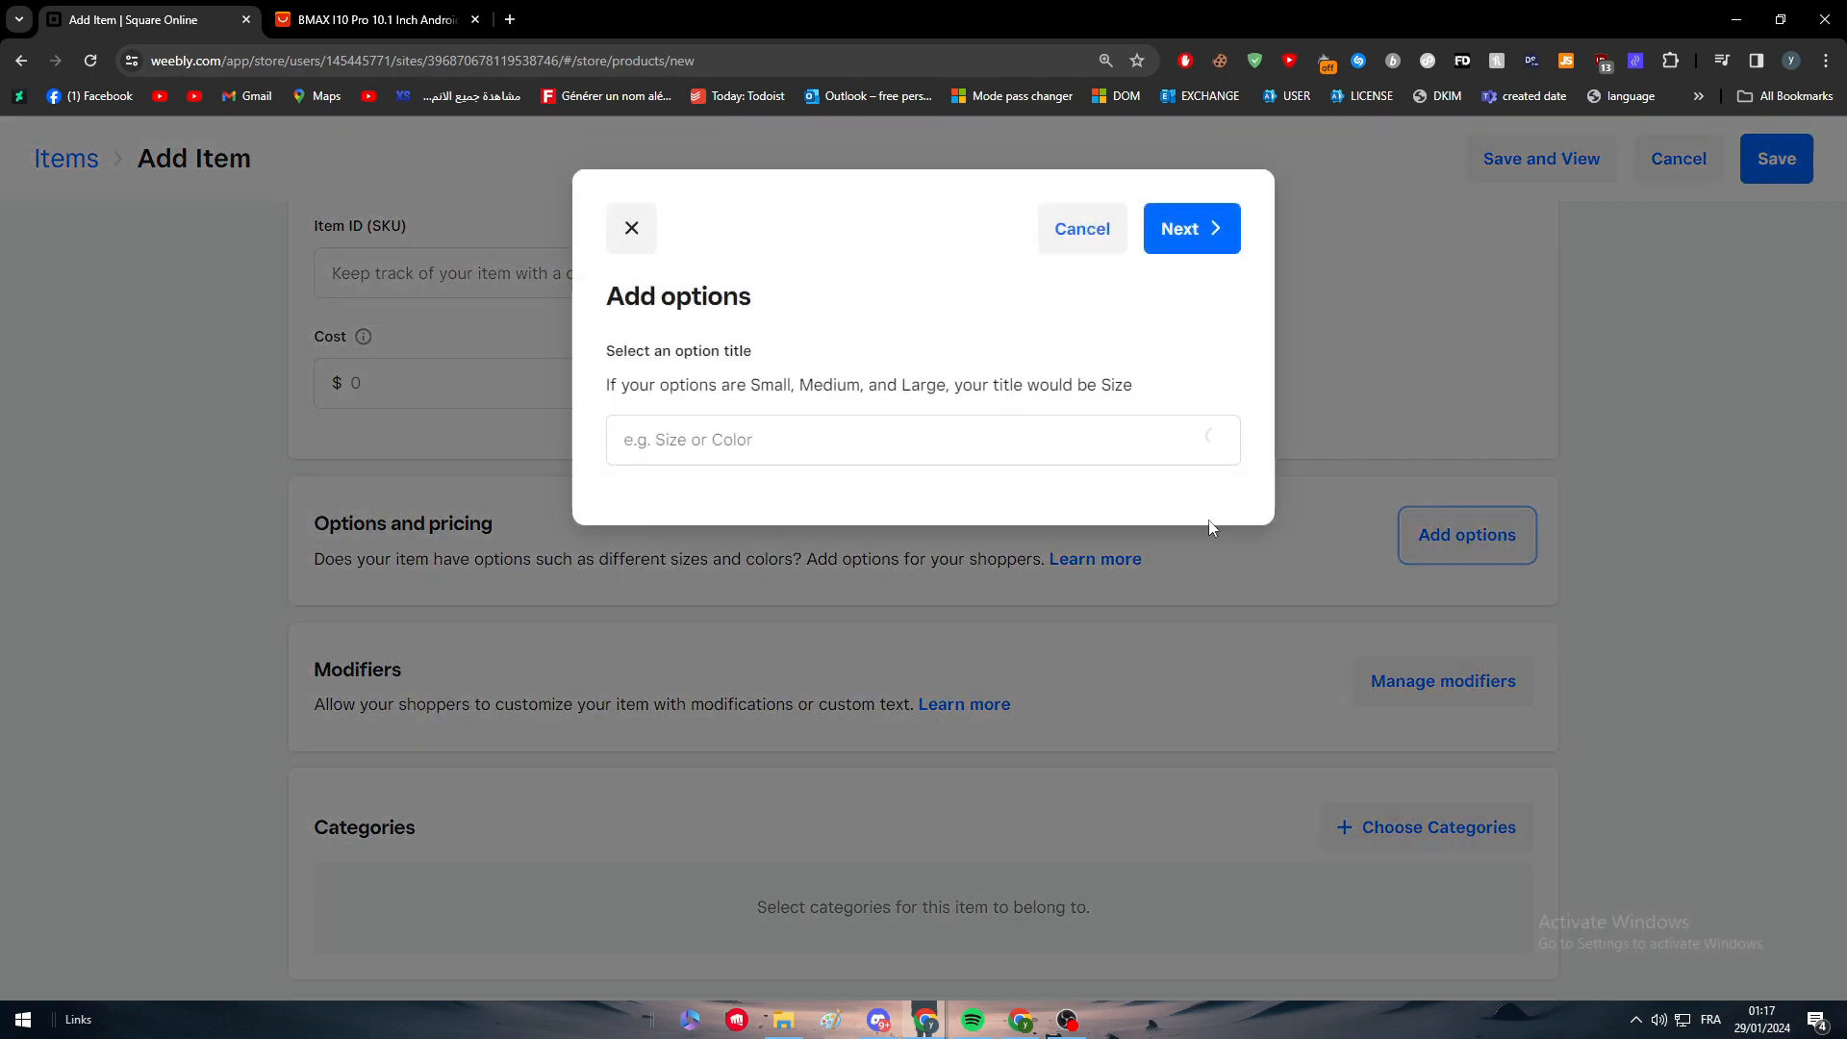
left_click(683, 454)
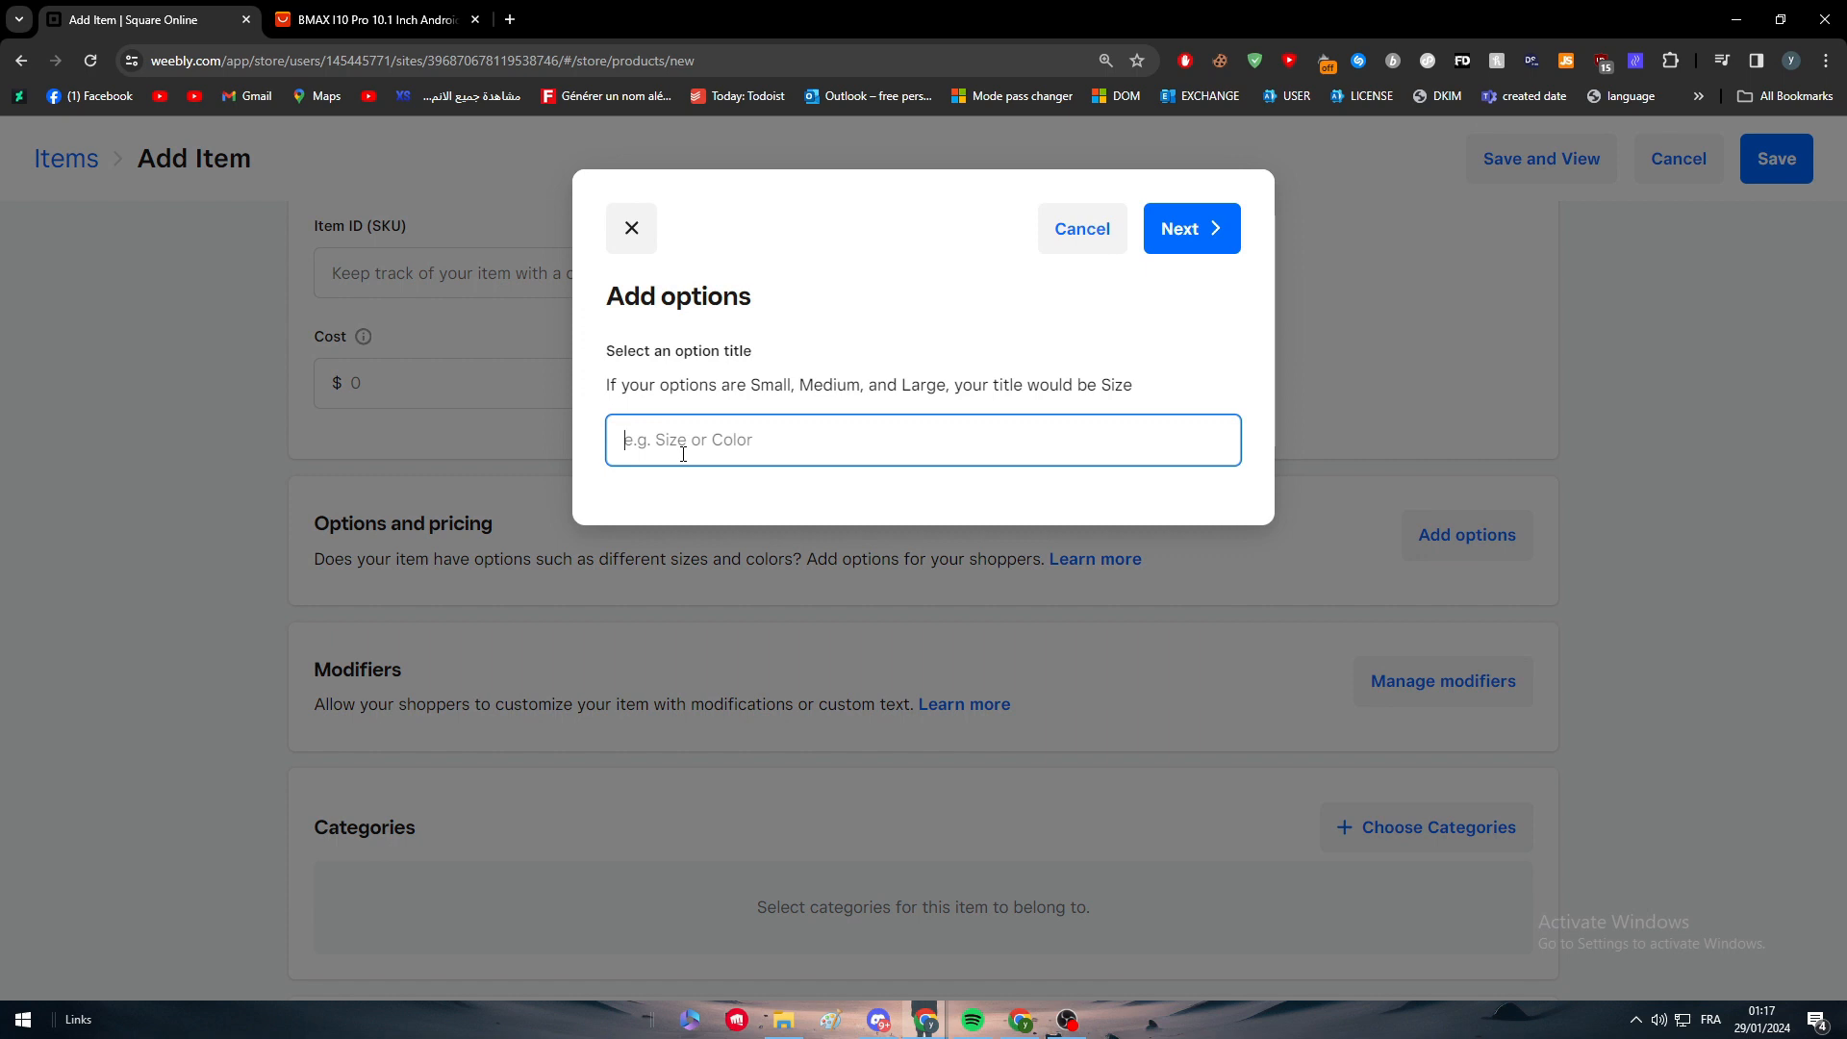
type("8GB")
left_click(1163, 235)
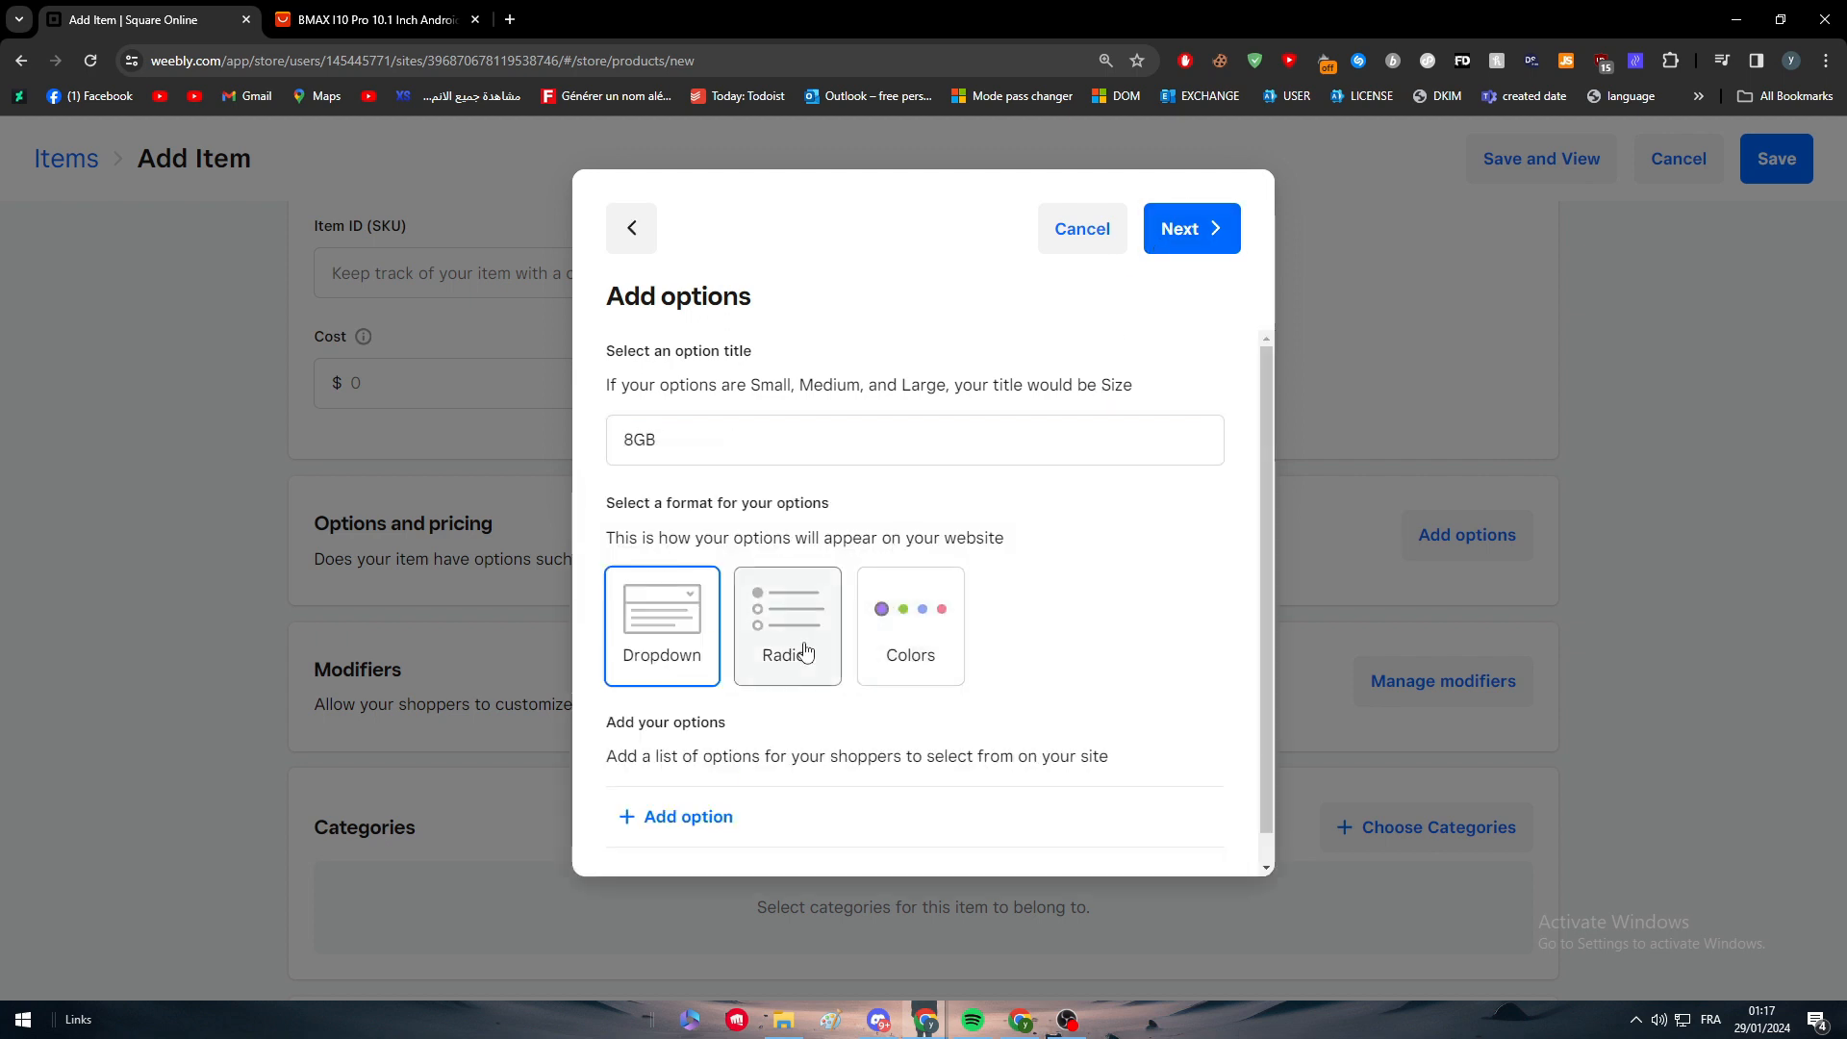
Add 8GB, 16GB and 32GB as the option's choices, keeping the Dropdown format.
scroll(805, 652, "down", 1)
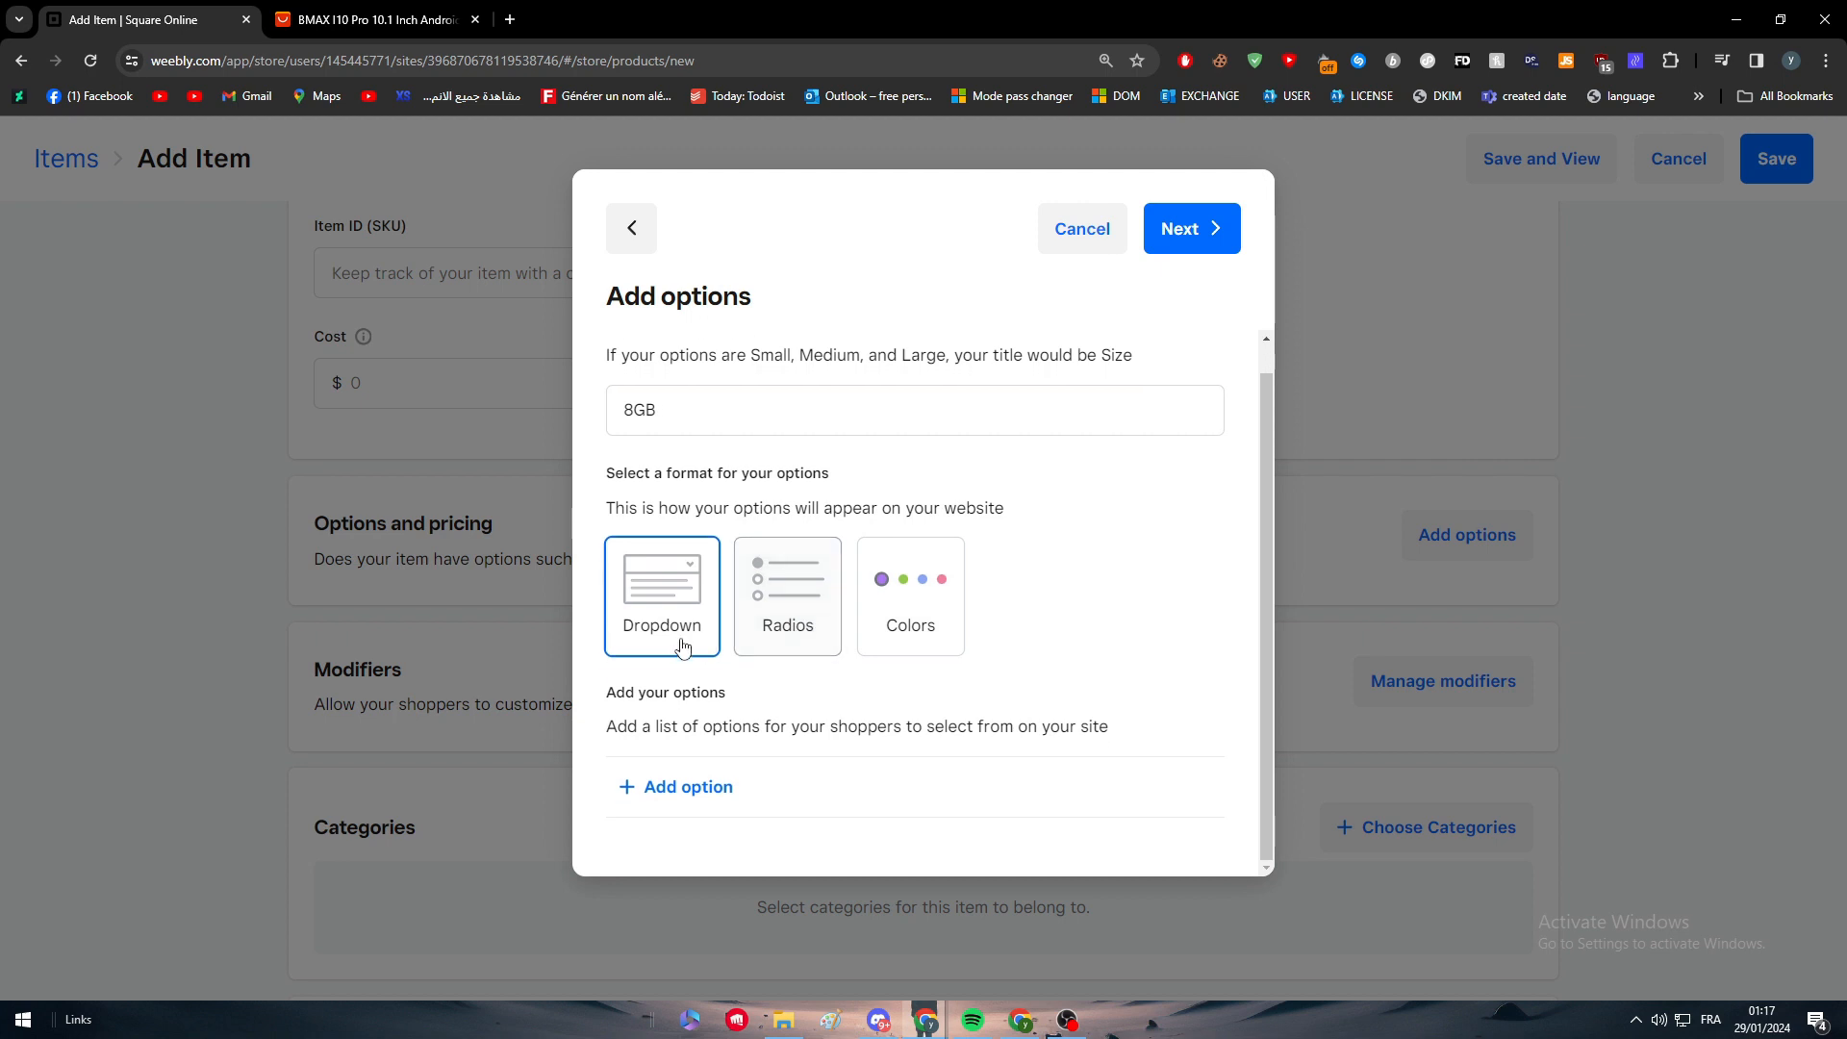
left_click(677, 789)
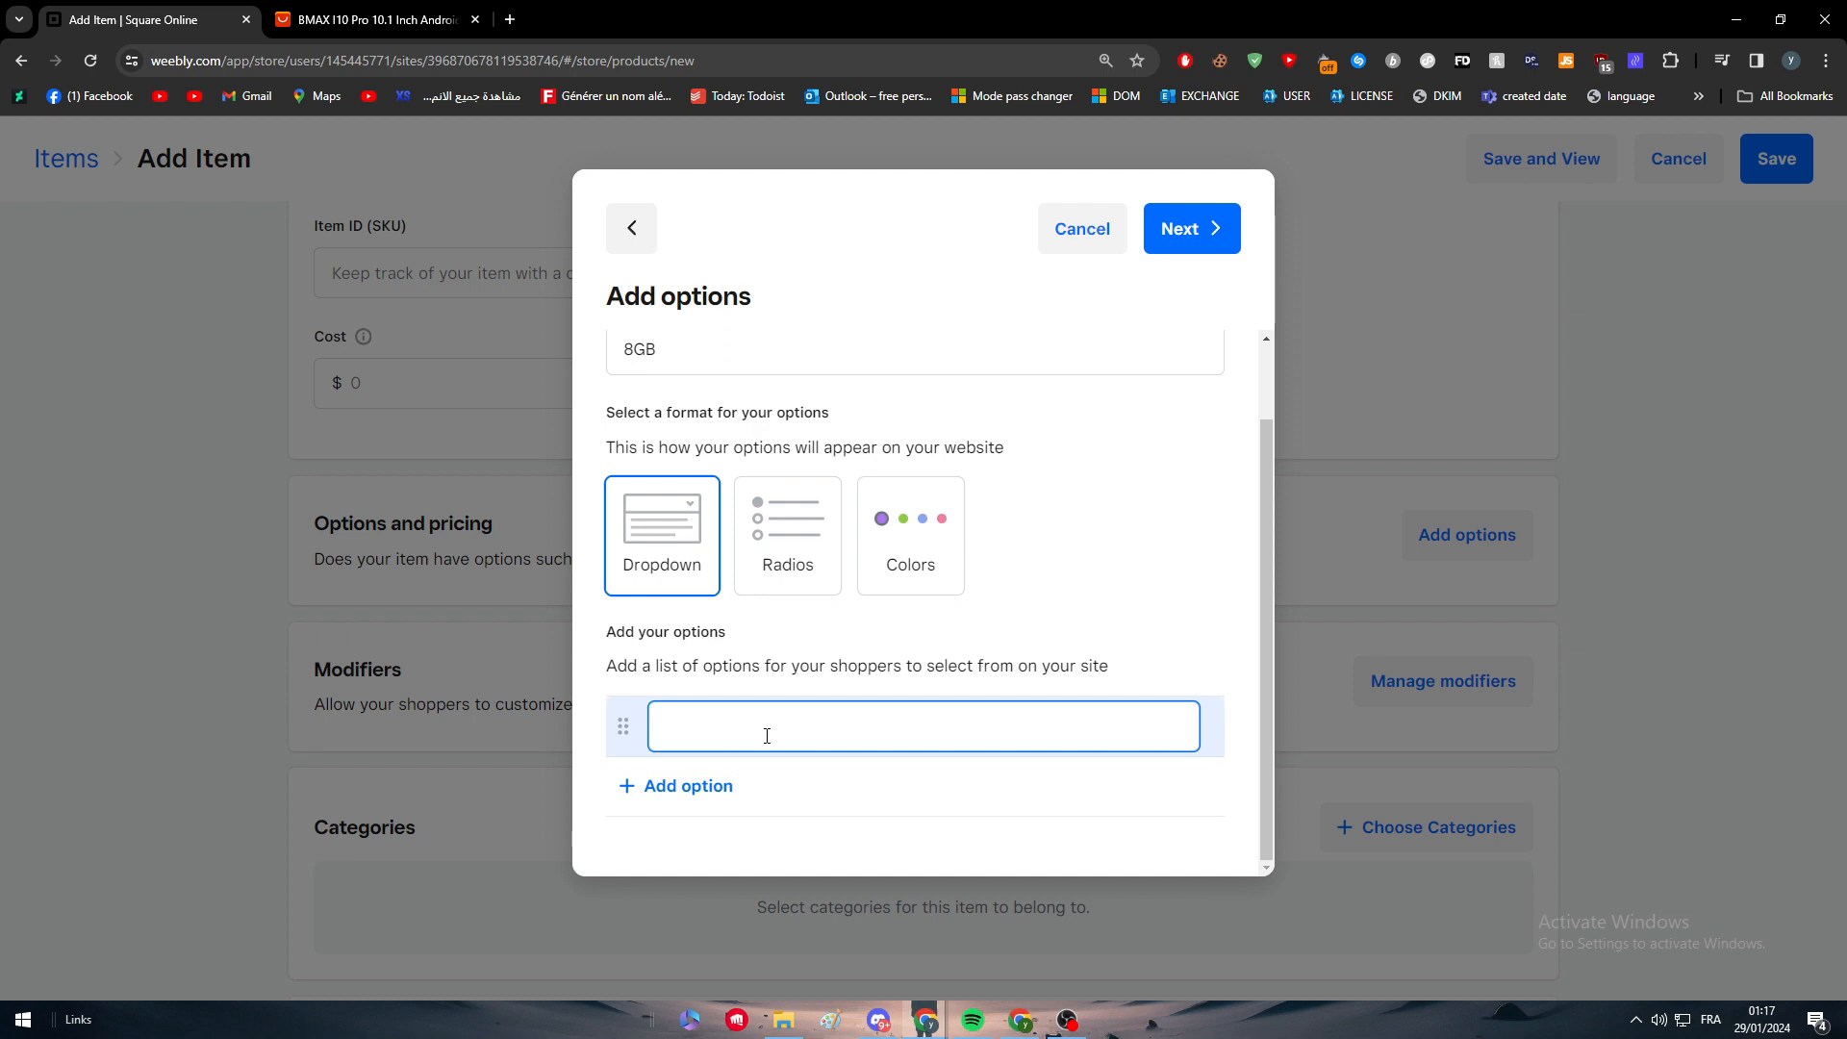
type("8GB")
left_click(701, 784)
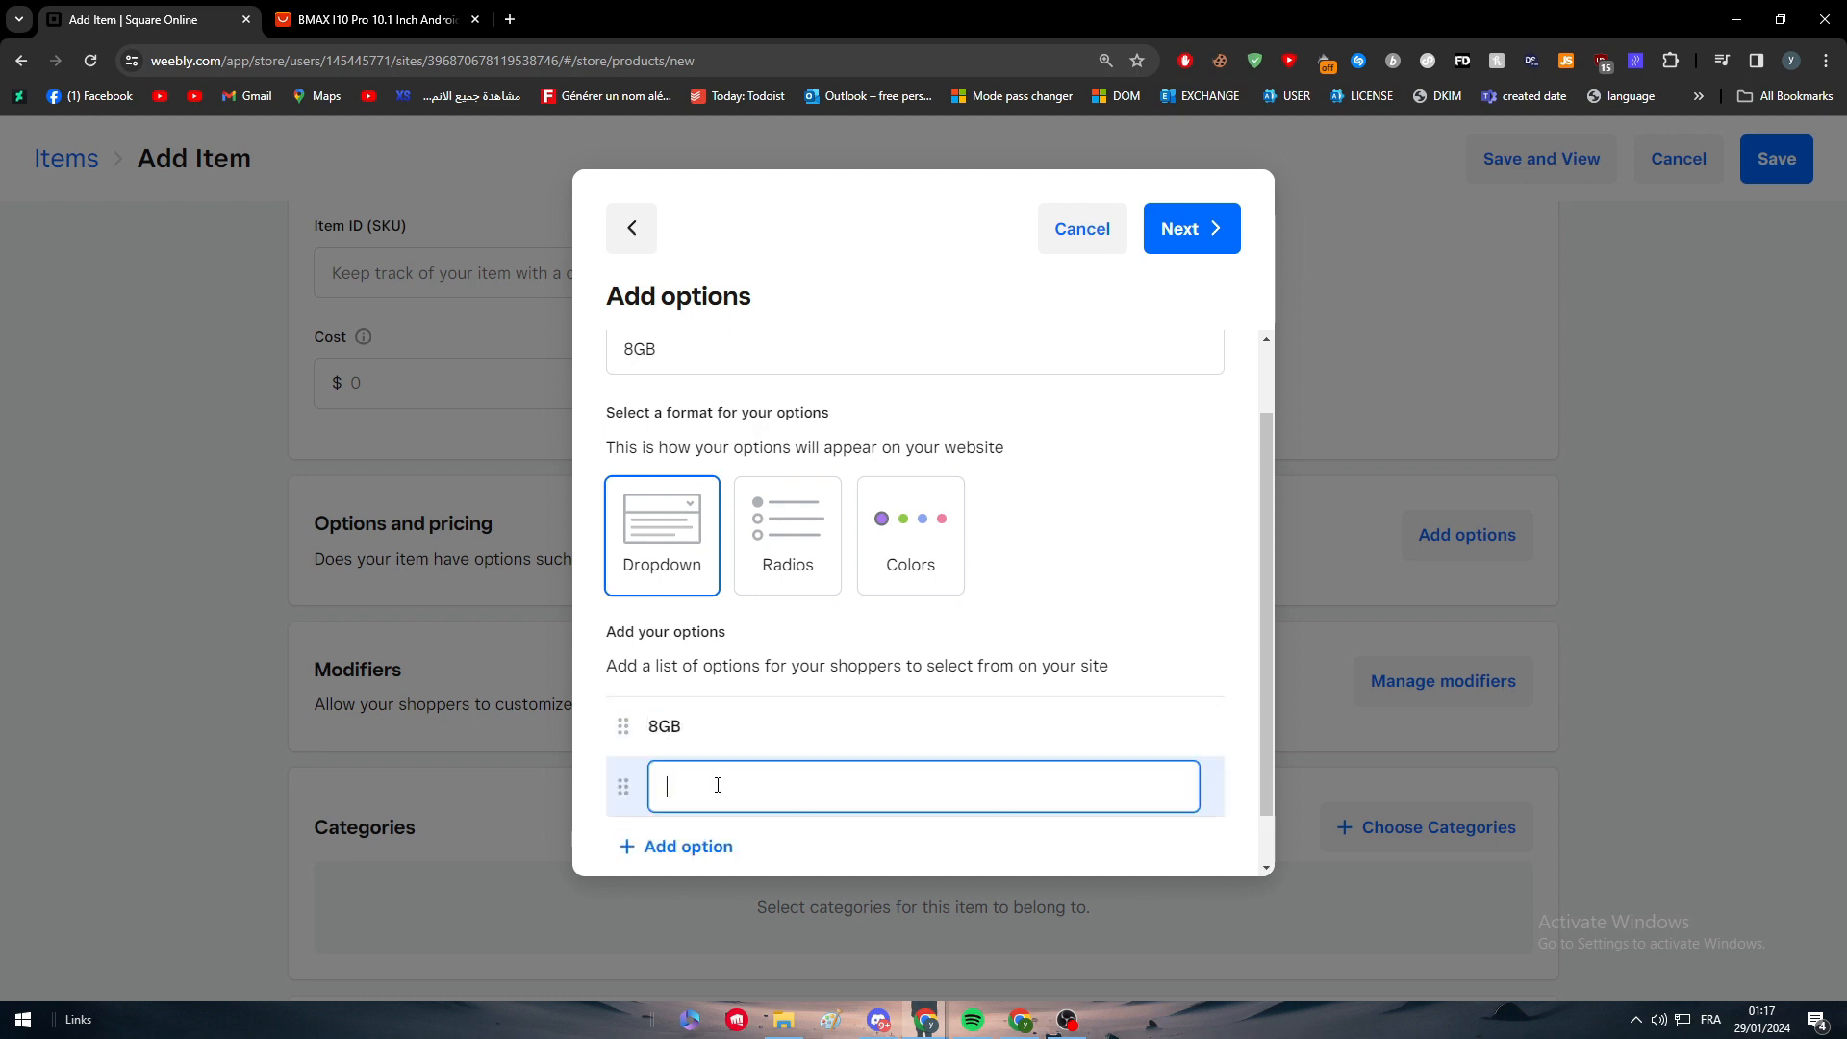
type("16GB")
left_click(701, 844)
type("32")
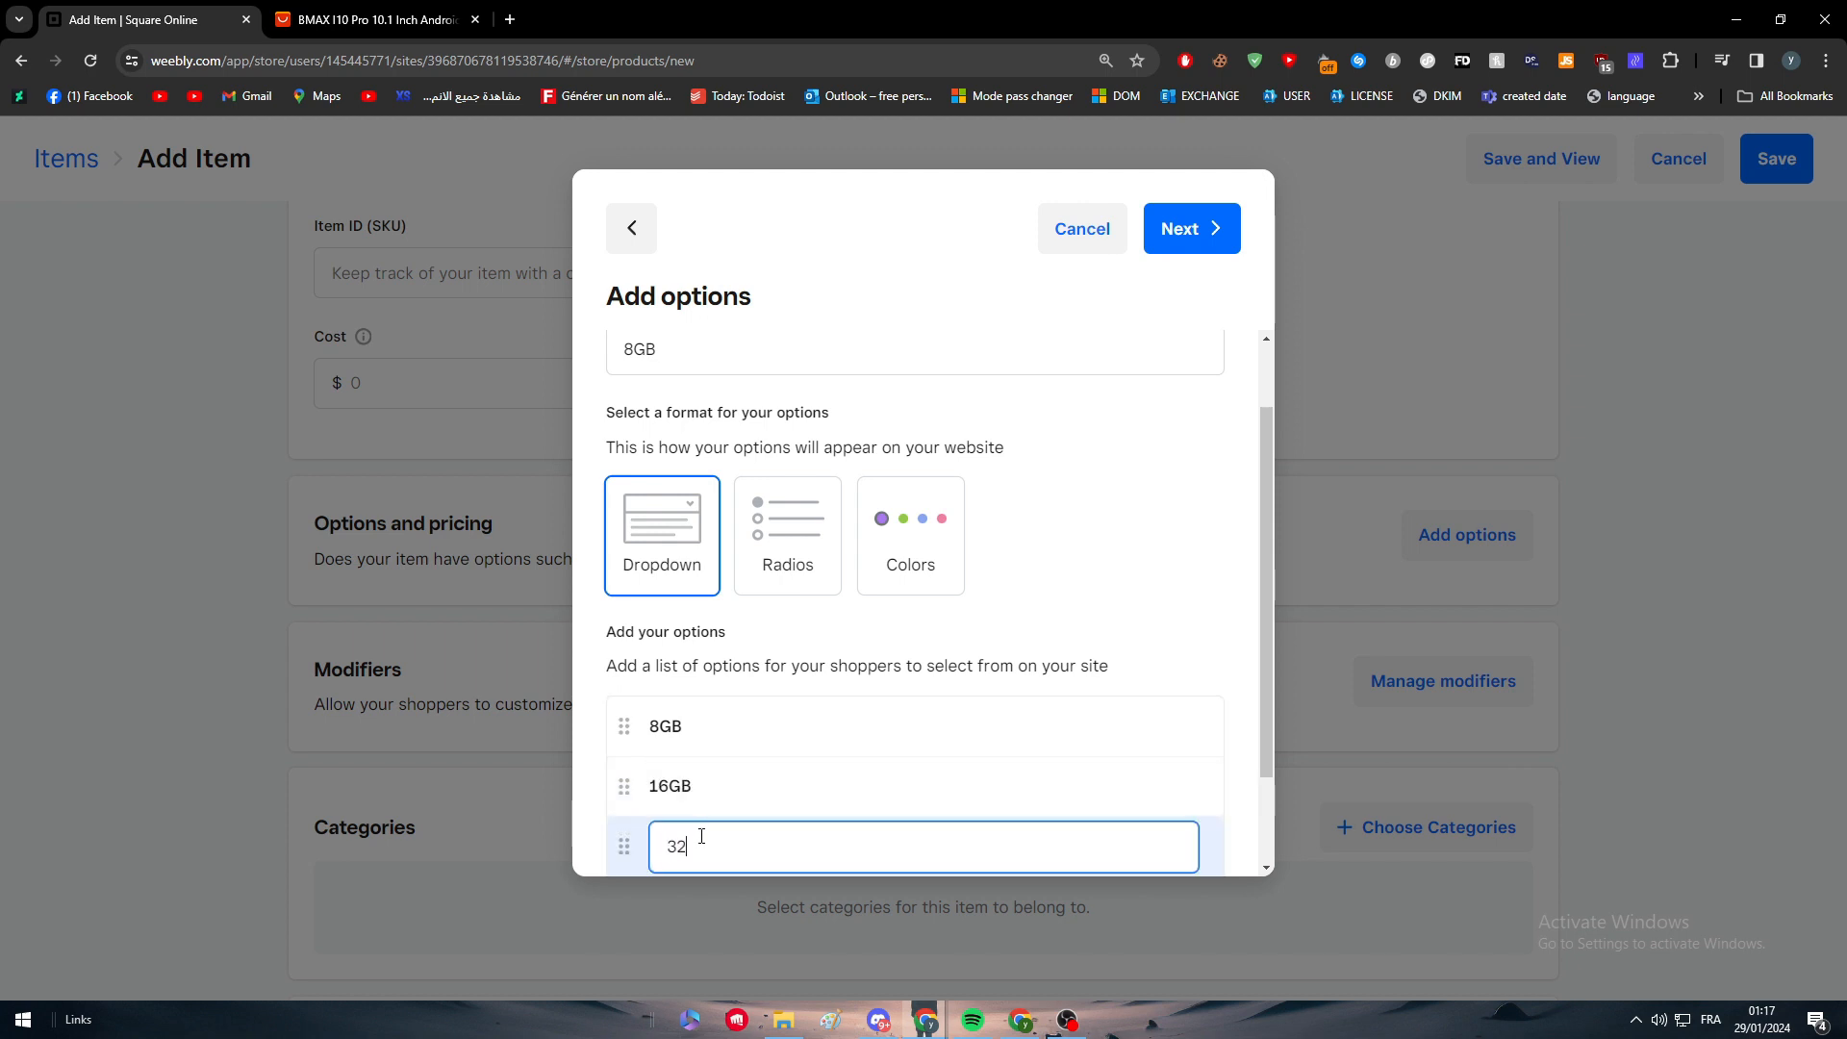
type("GB")
left_click(1191, 231)
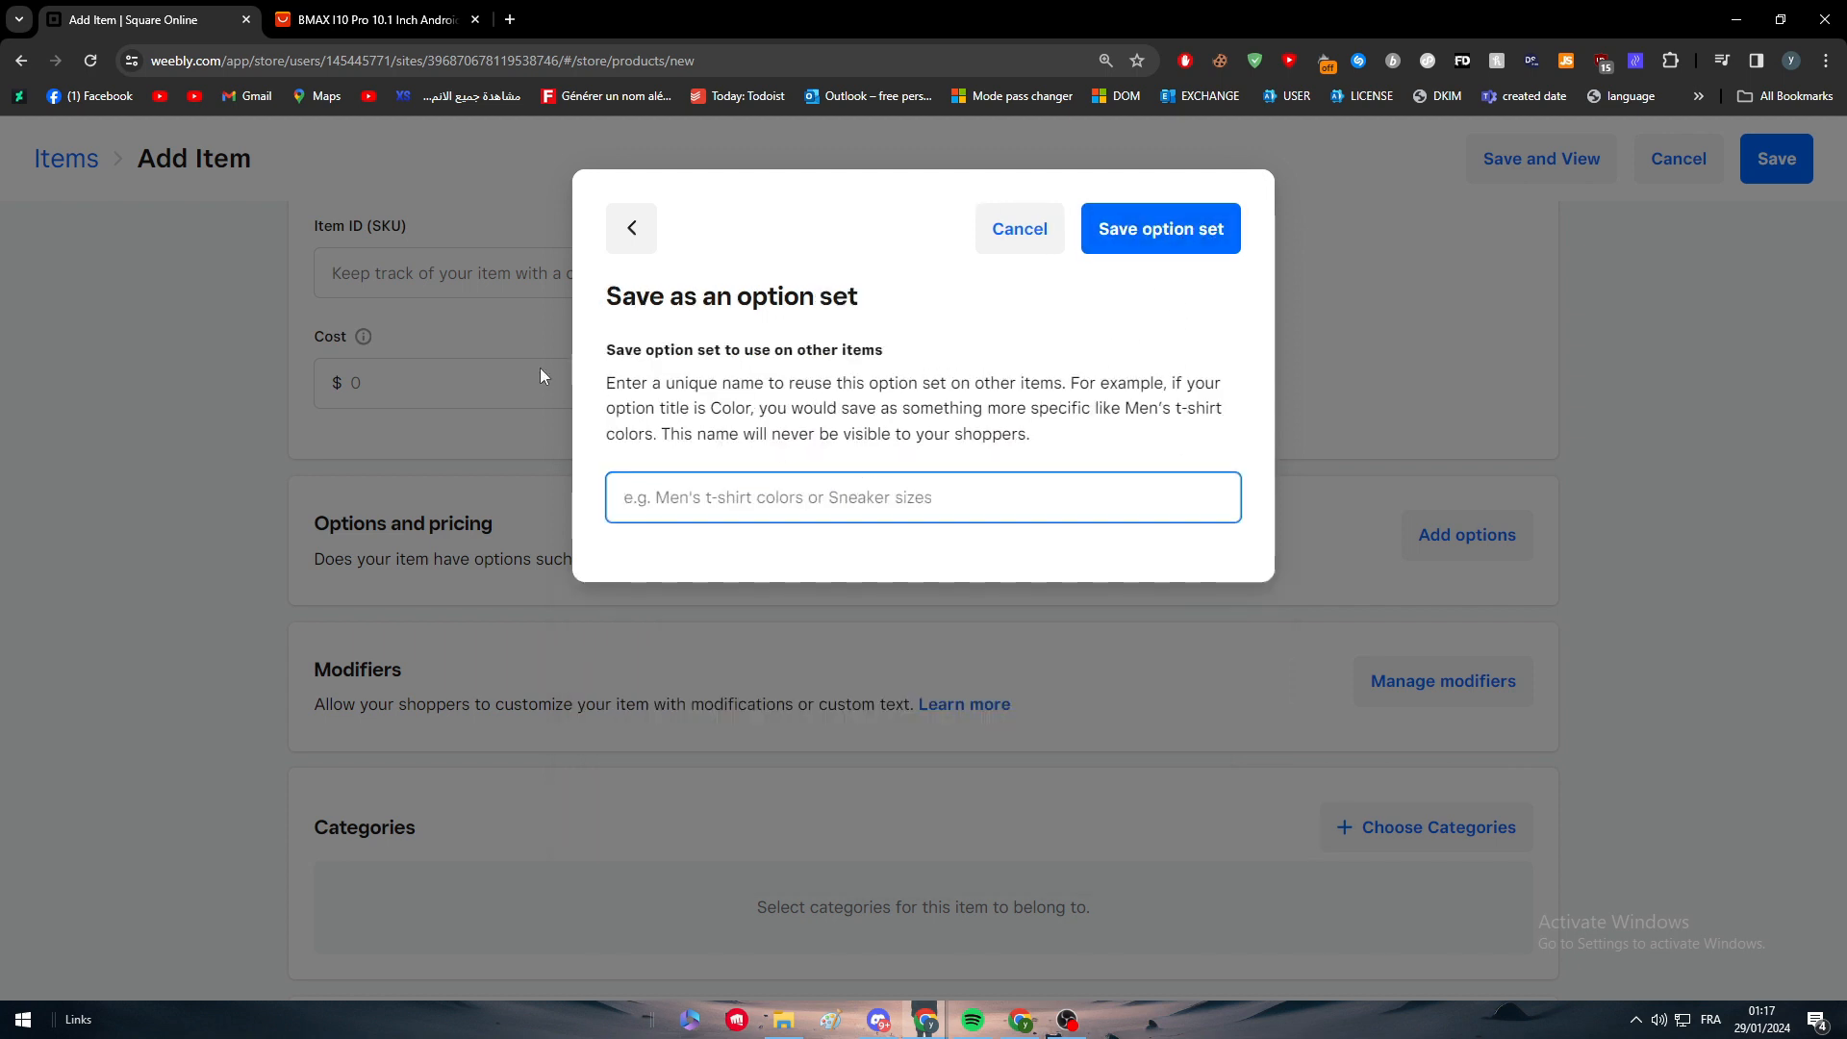
Name the option set RAMS and save it for reuse on other items.
left_click(1191, 237)
left_click(763, 490)
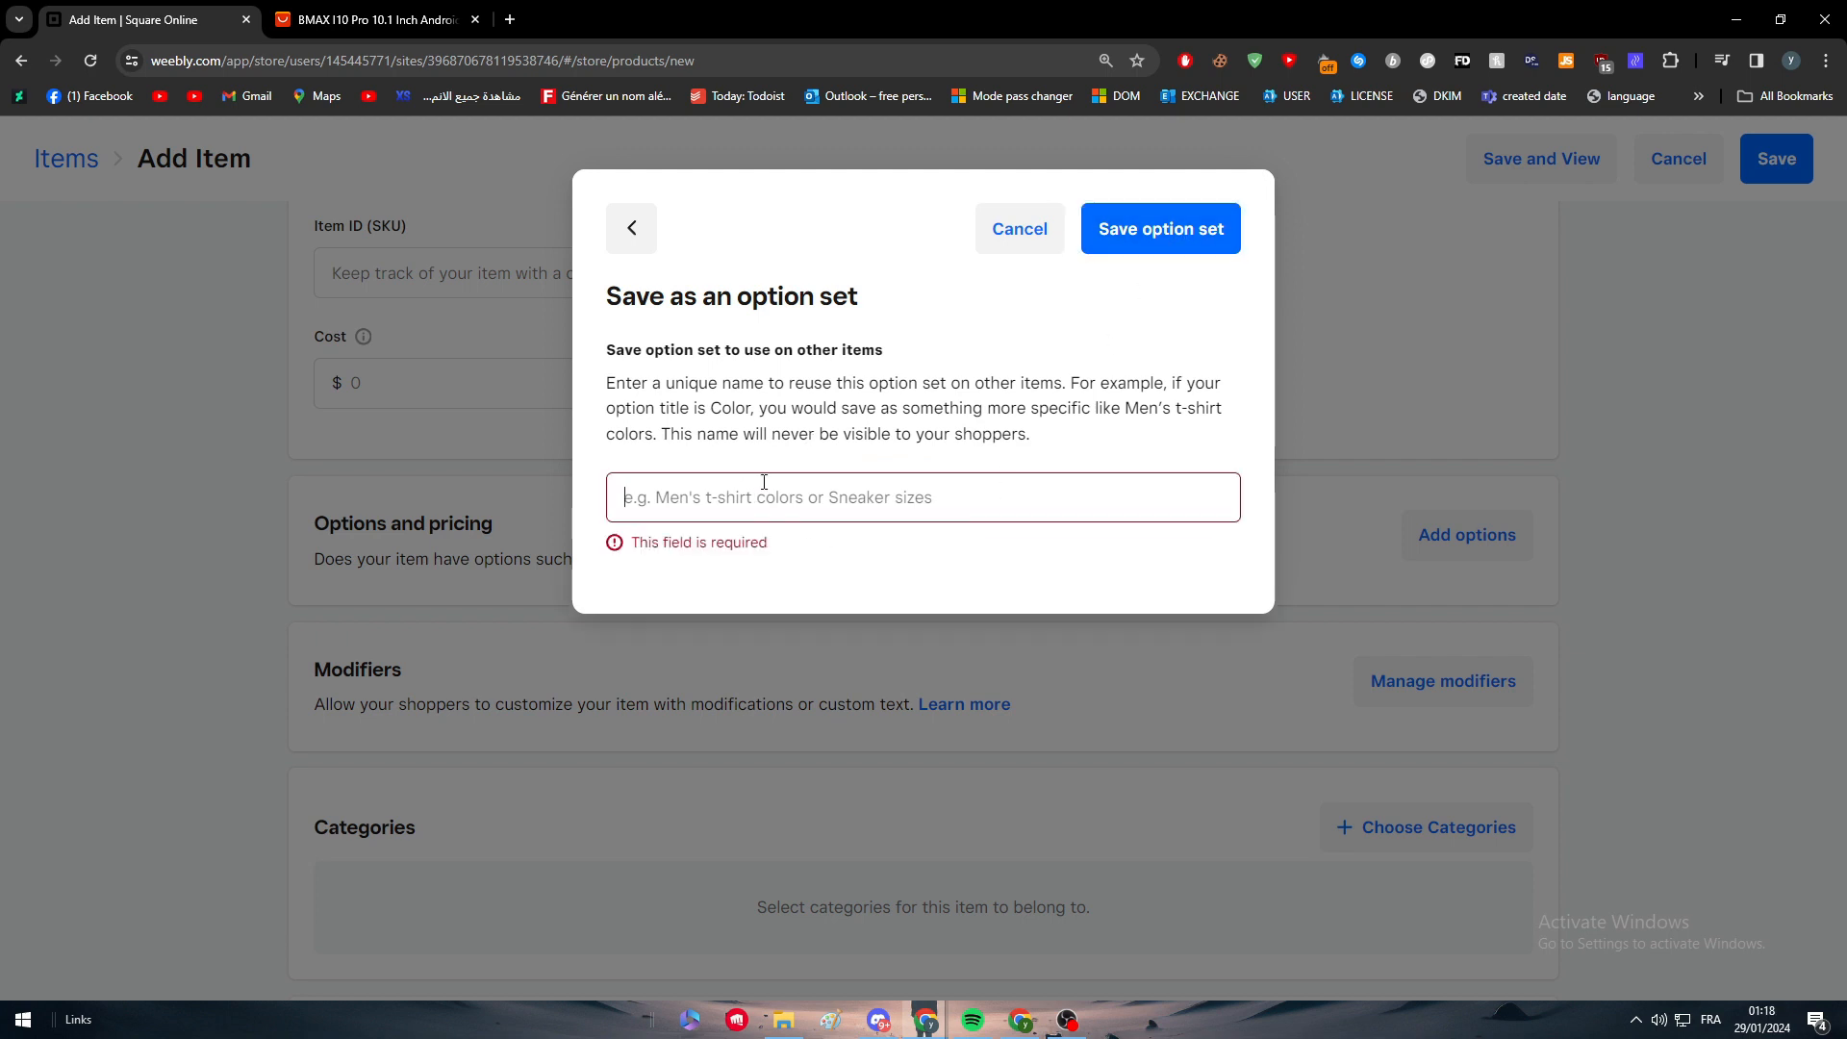
type("RAMS")
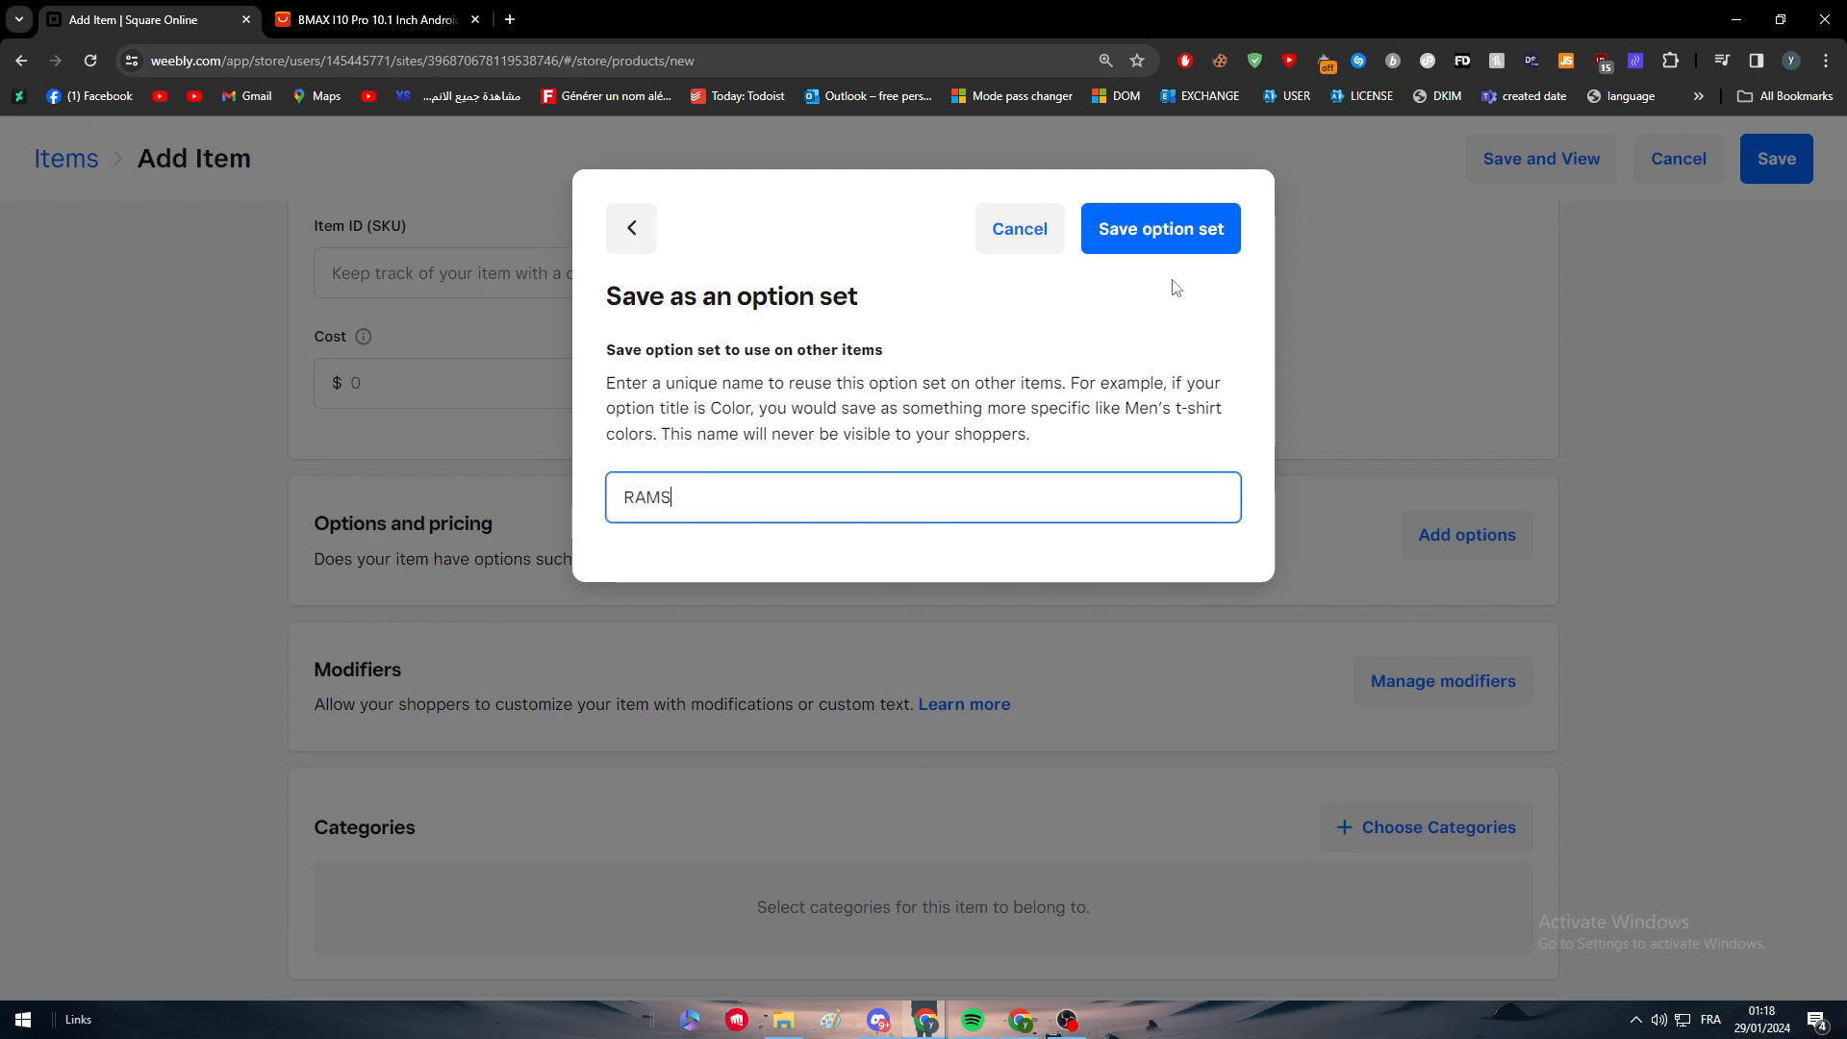
left_click(1186, 250)
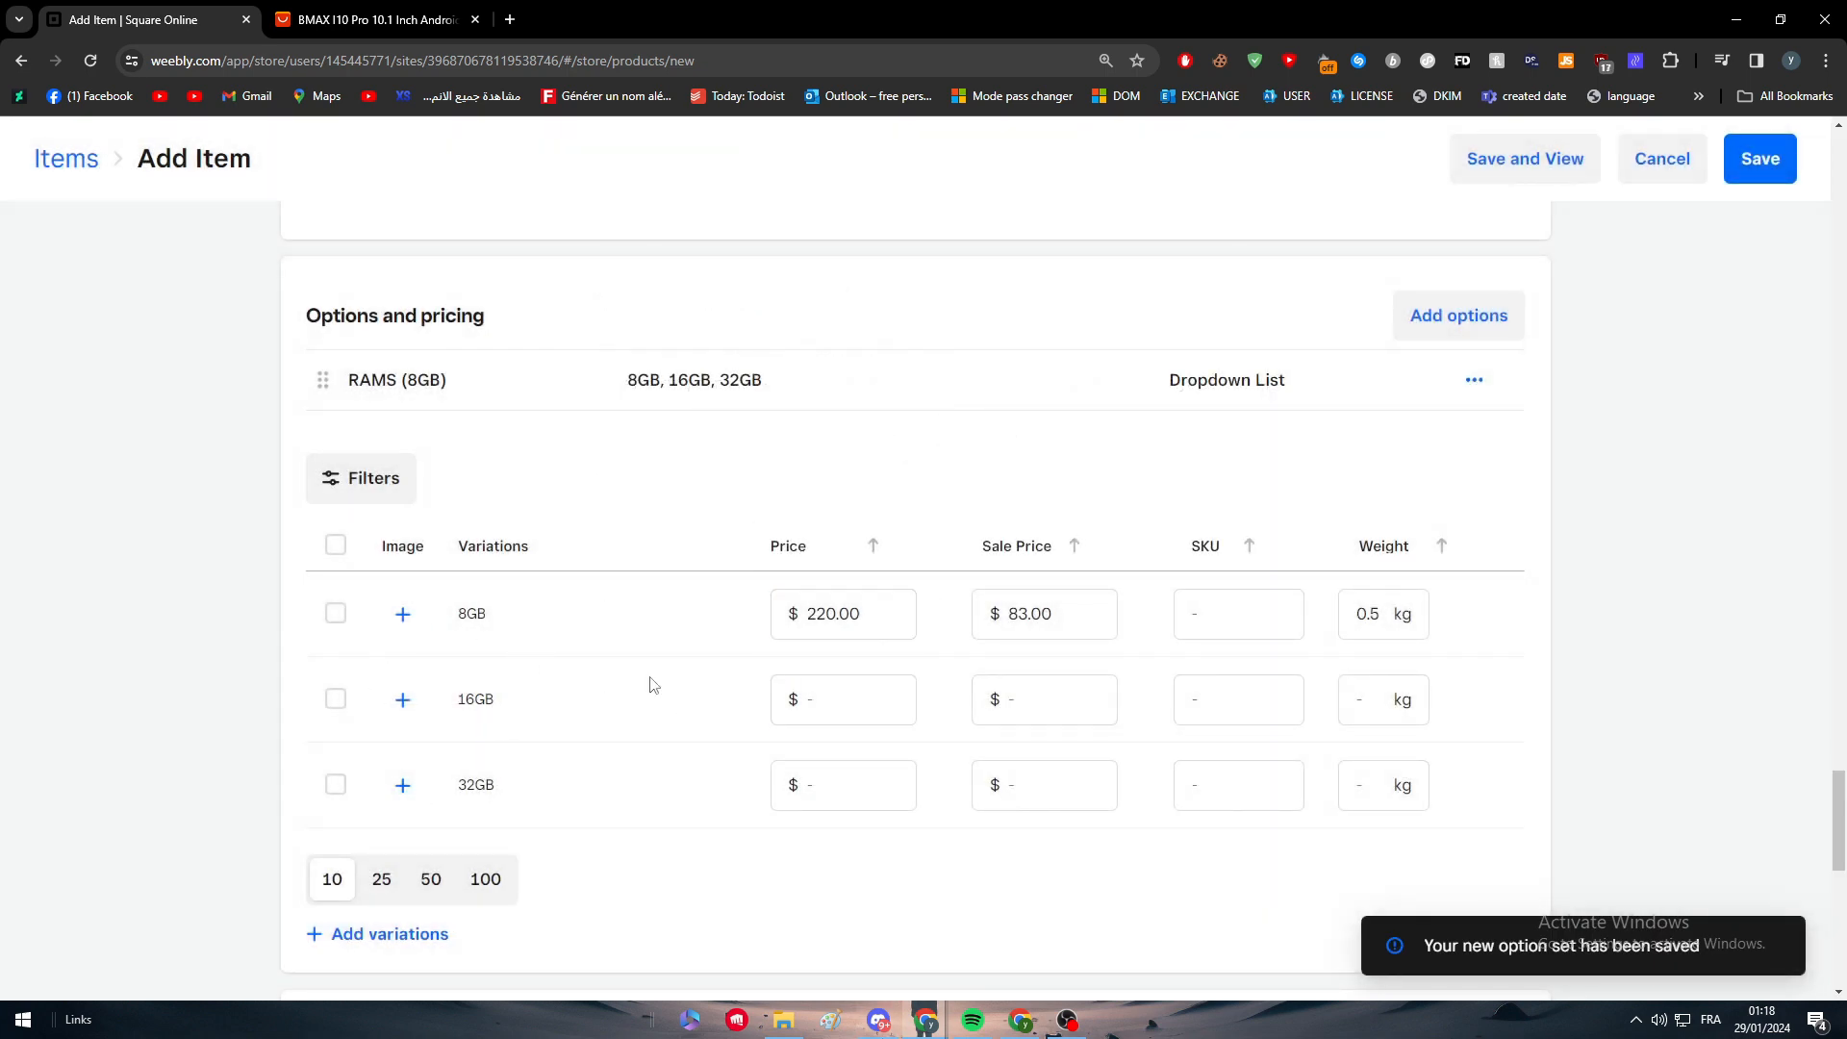
Review the variations table, the item information, and the Modifiers, Categories and SEO sections.
scroll(1080, 565, "down", 2)
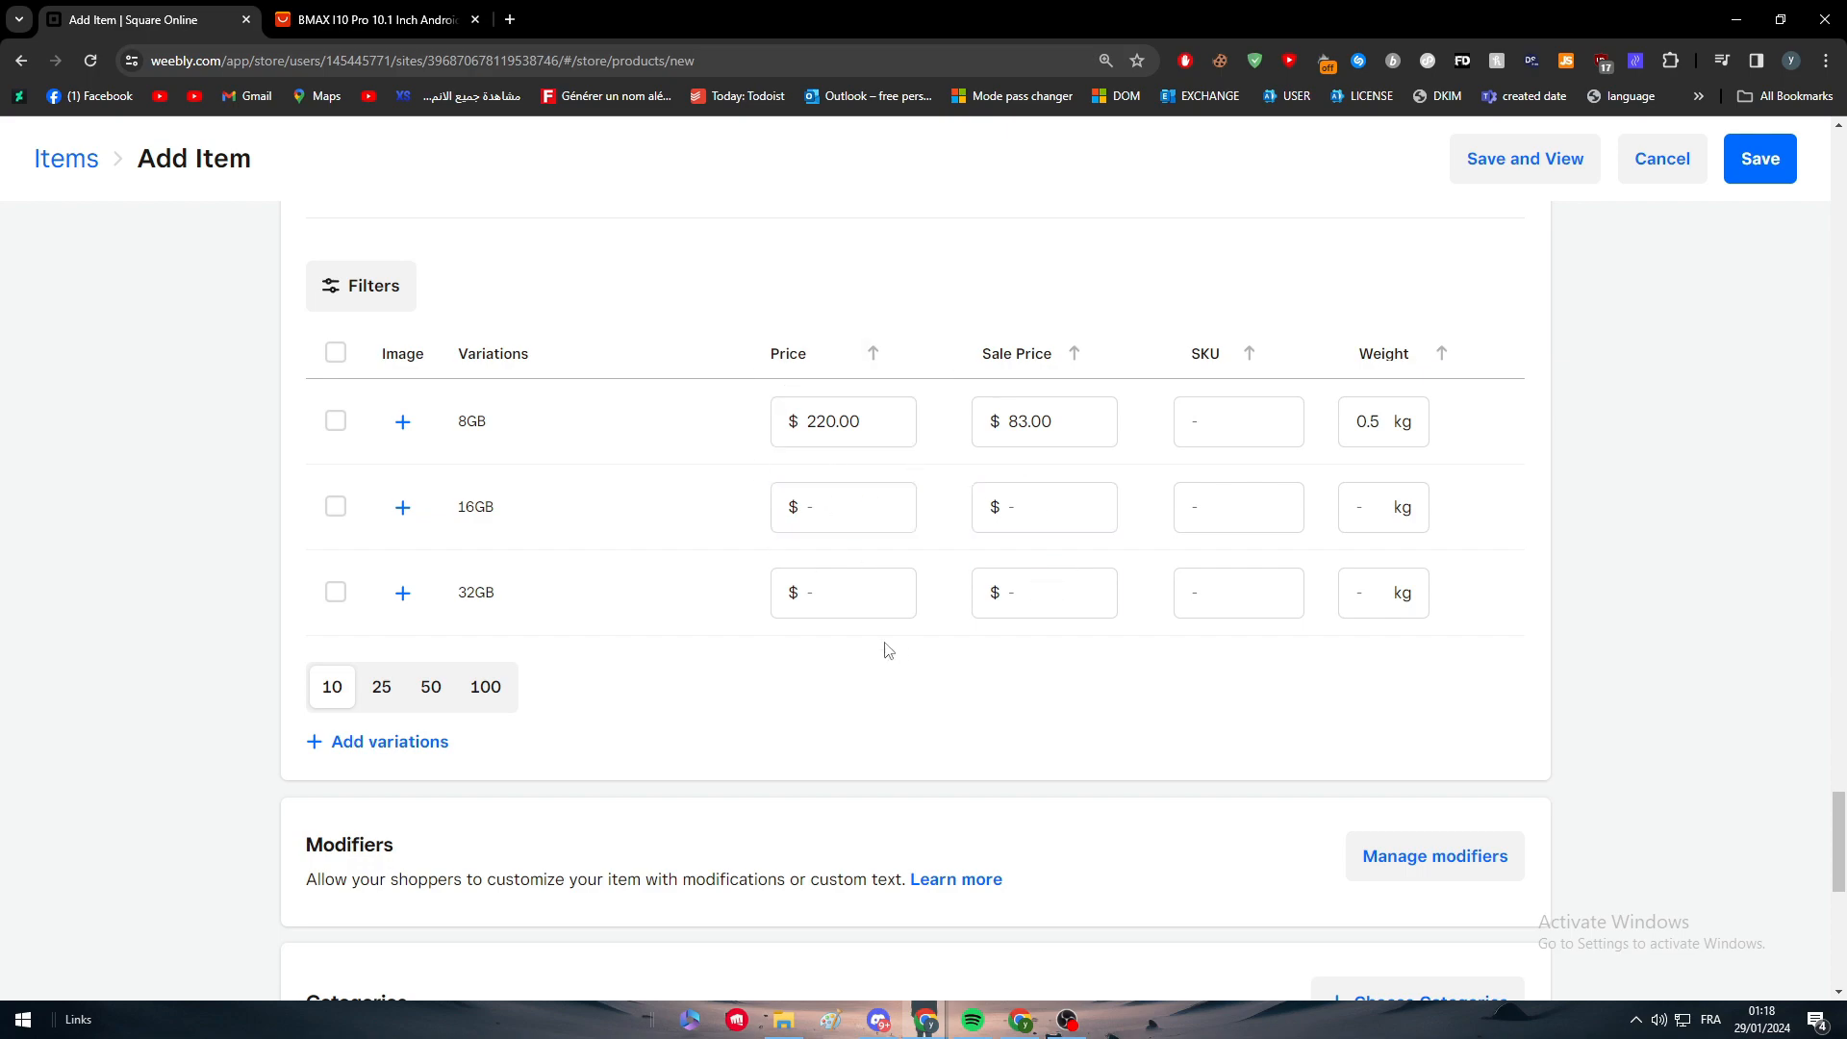
mouse_move(1837, 798)
left_mouse_down()
mouse_move(1821, 374)
mouse_move(1784, 140)
mouse_move(1835, 1020)
mouse_move(1838, 769)
mouse_move(1839, 802)
left_mouse_up()
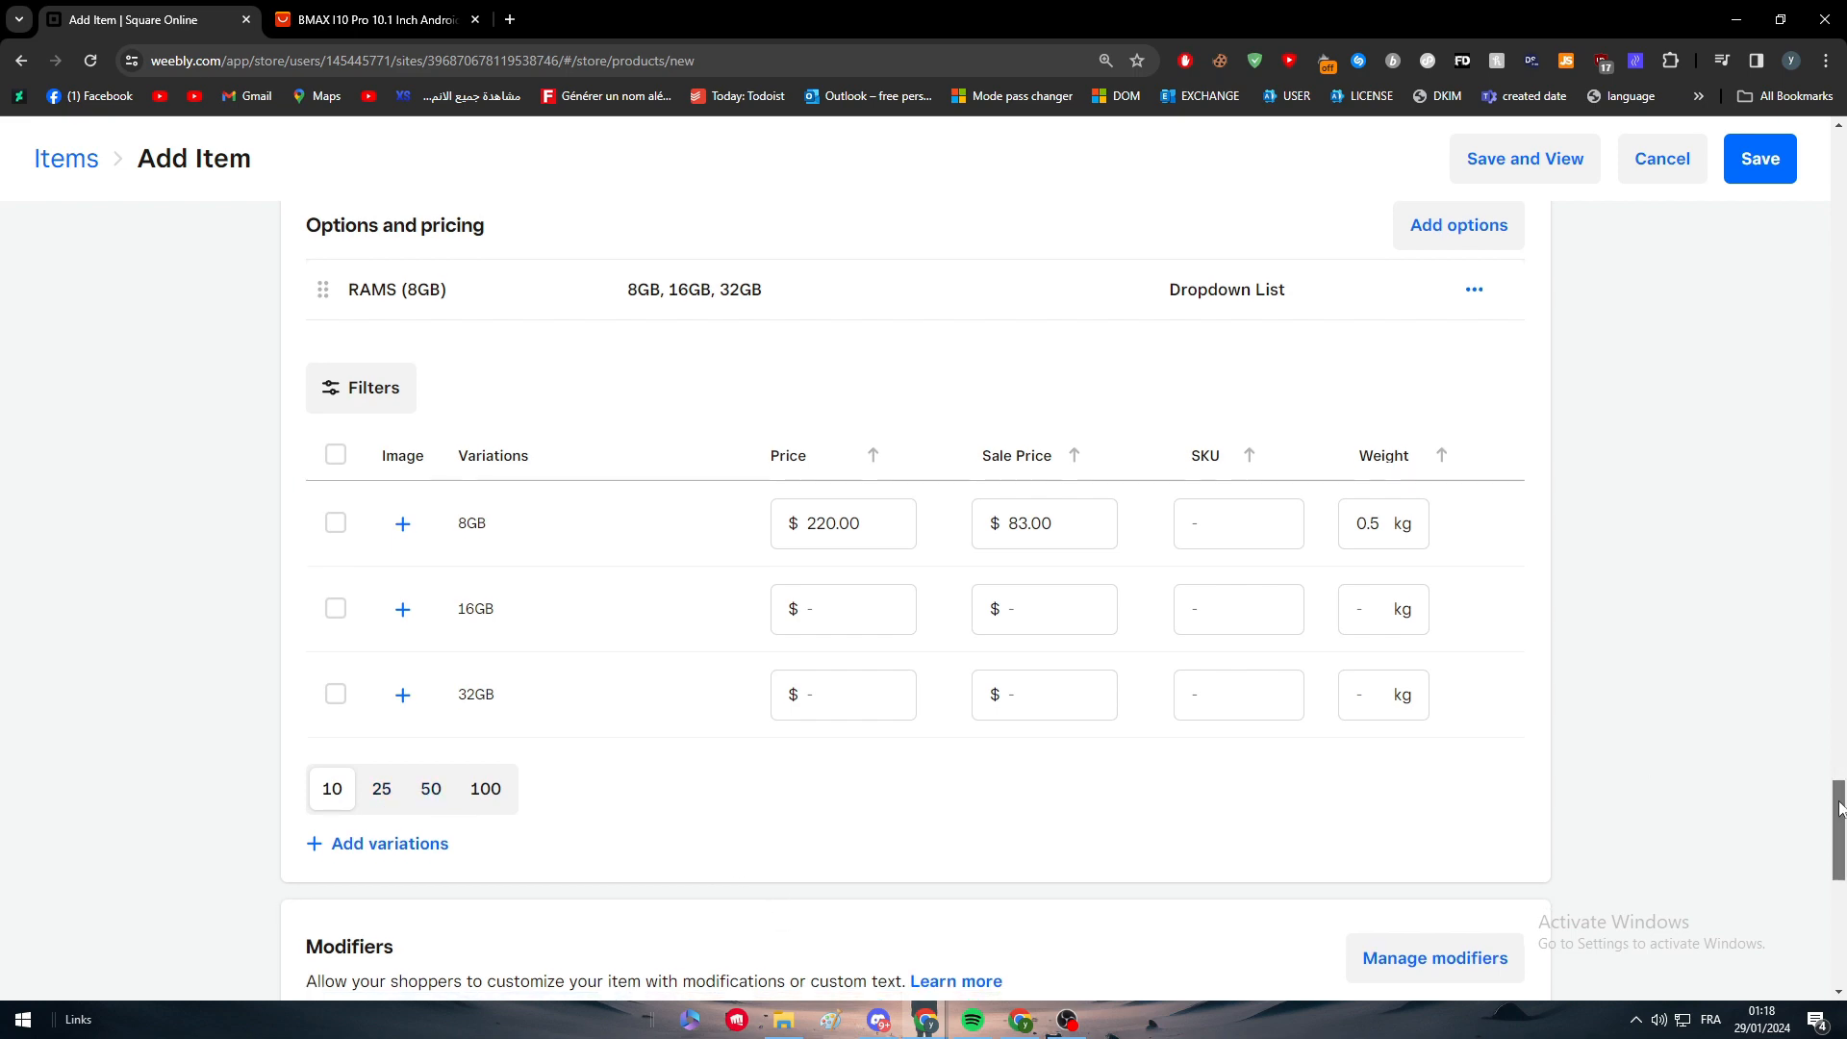
scroll(1826, 836, "down", 4)
mouse_move(1826, 836)
left_mouse_down()
mouse_move(1829, 792)
mouse_move(1824, 839)
left_mouse_up()
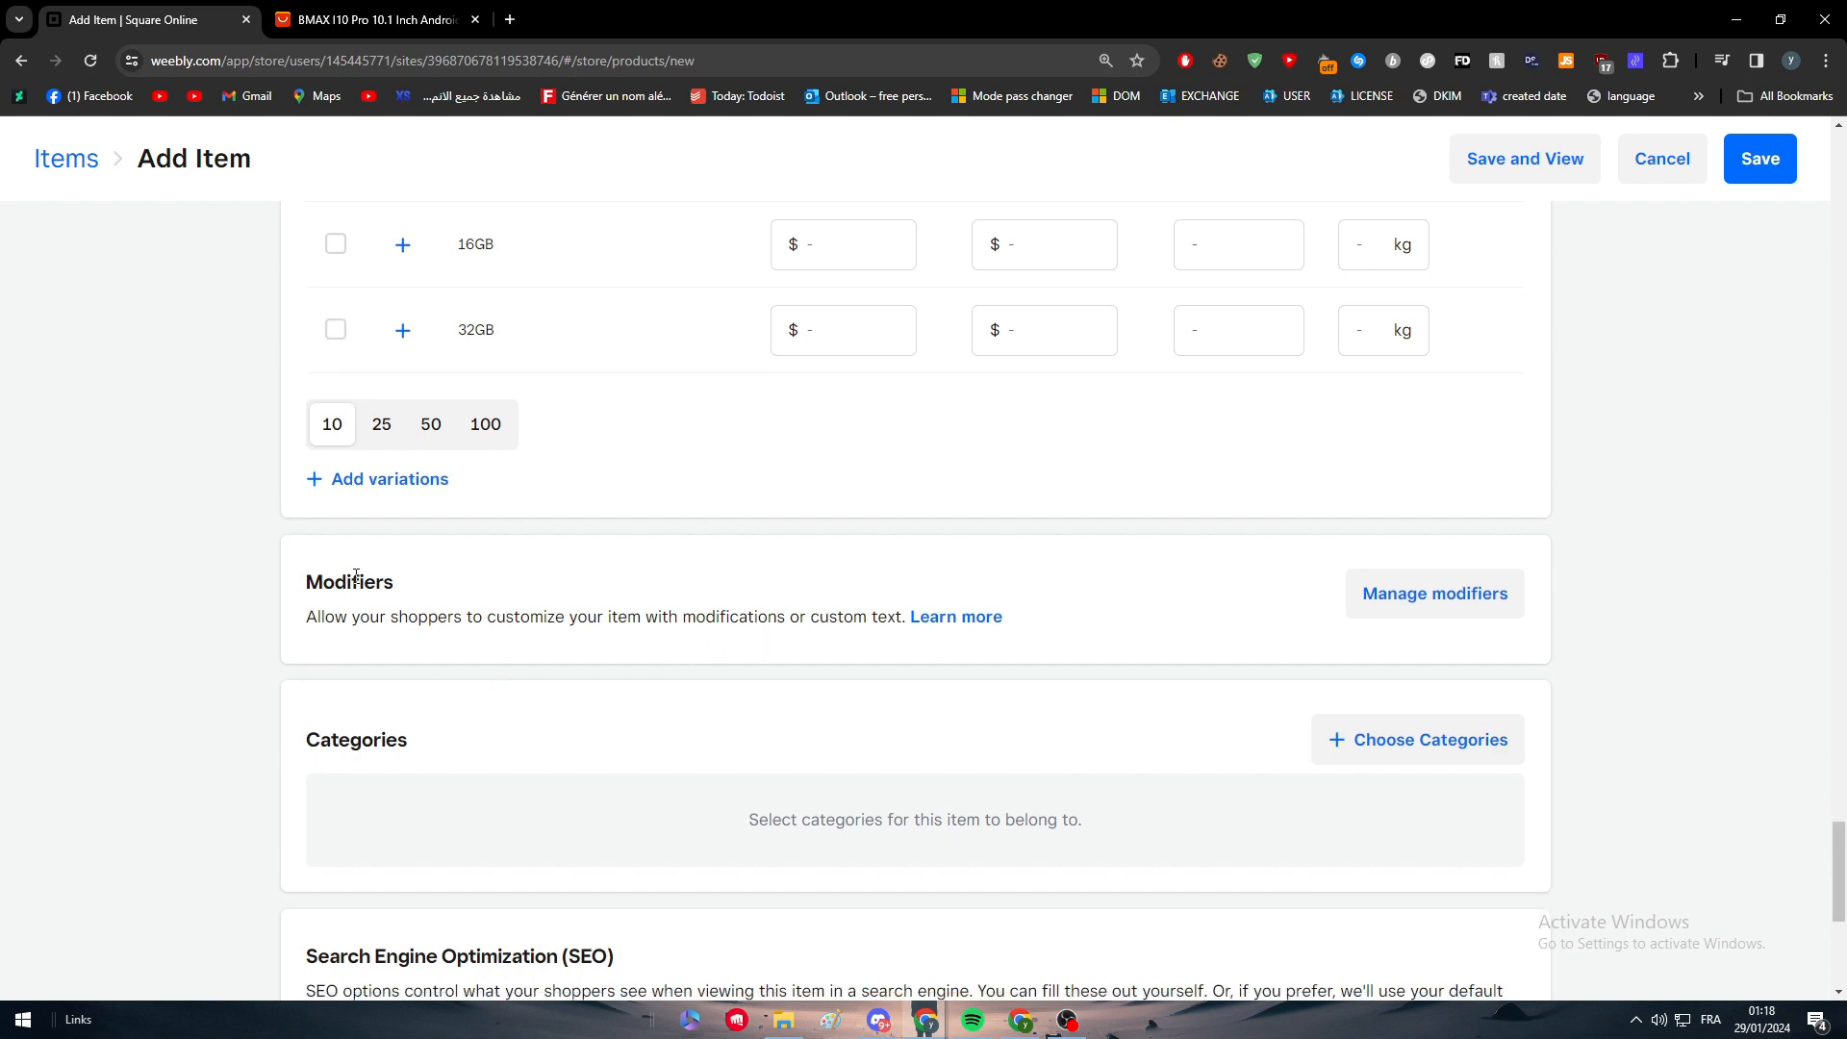
left_click_drag(1838, 866, 1838, 178)
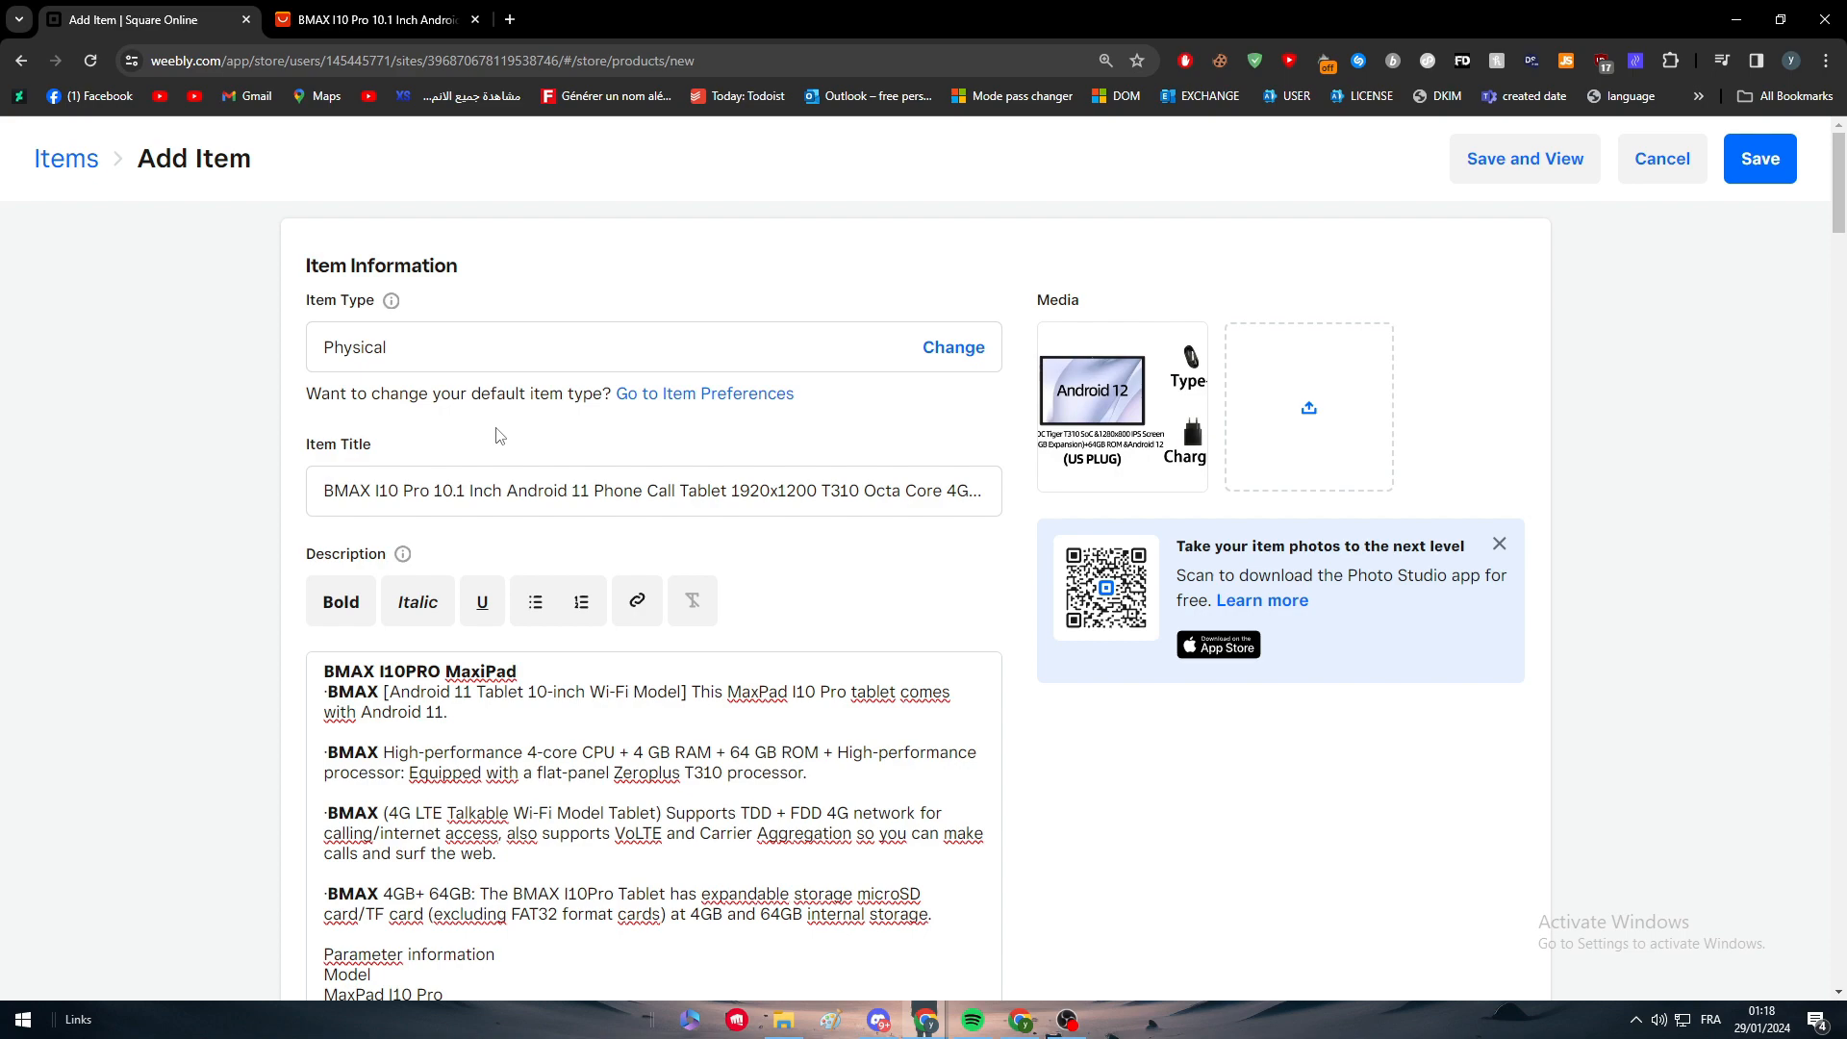
left_click_drag(1838, 199, 1730, 919)
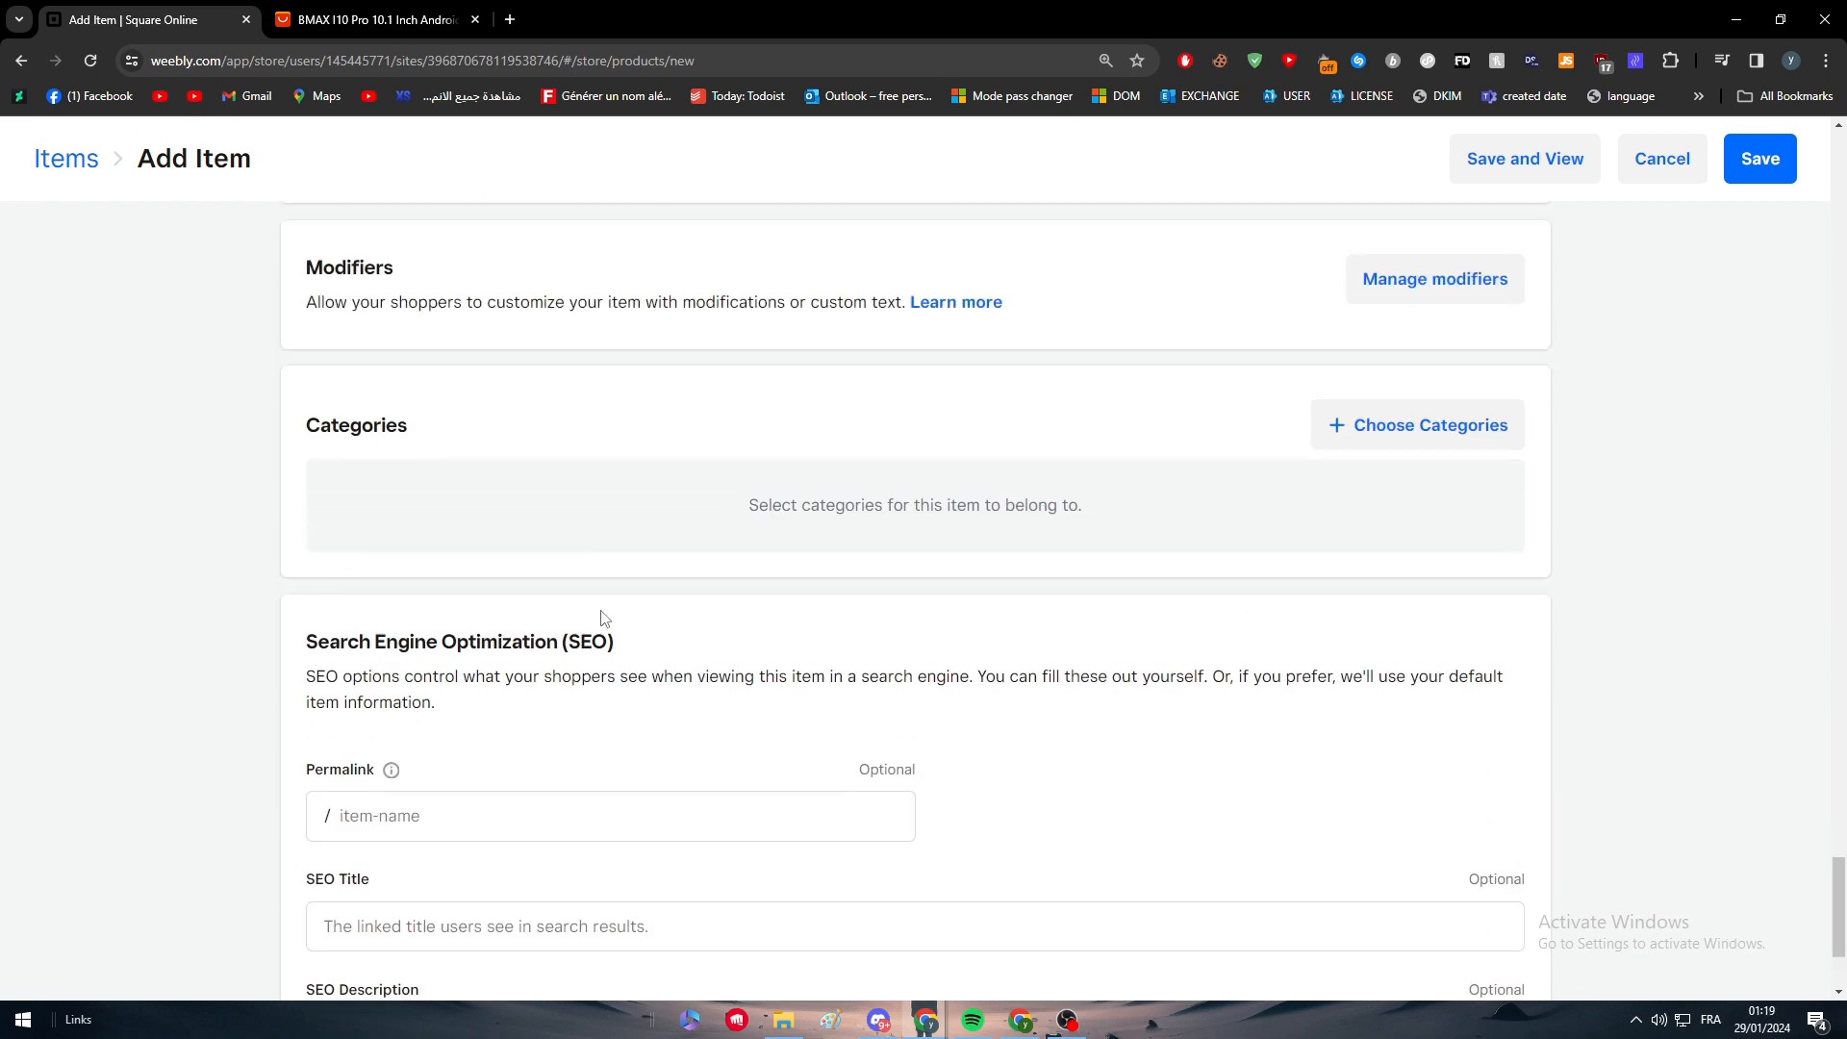
Check which categories are available for the item and close the selection without assigning one.
left_click(1385, 441)
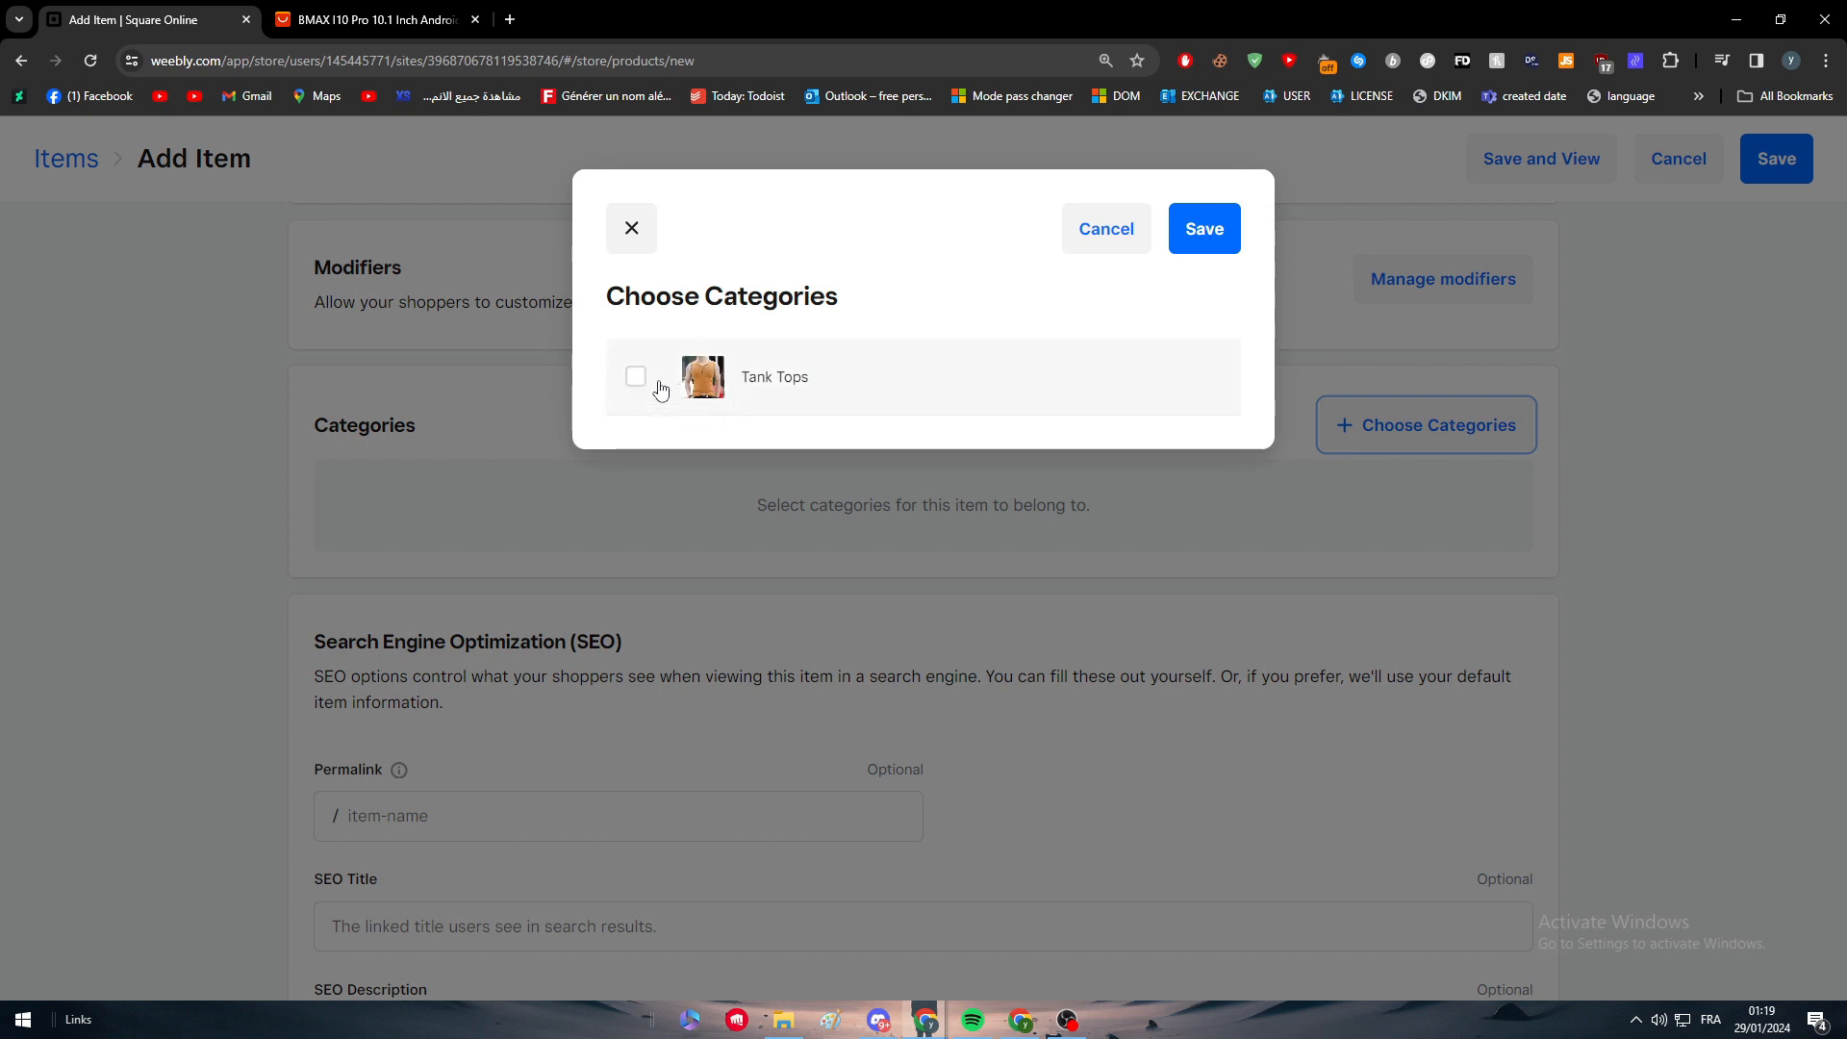
left_click(645, 221)
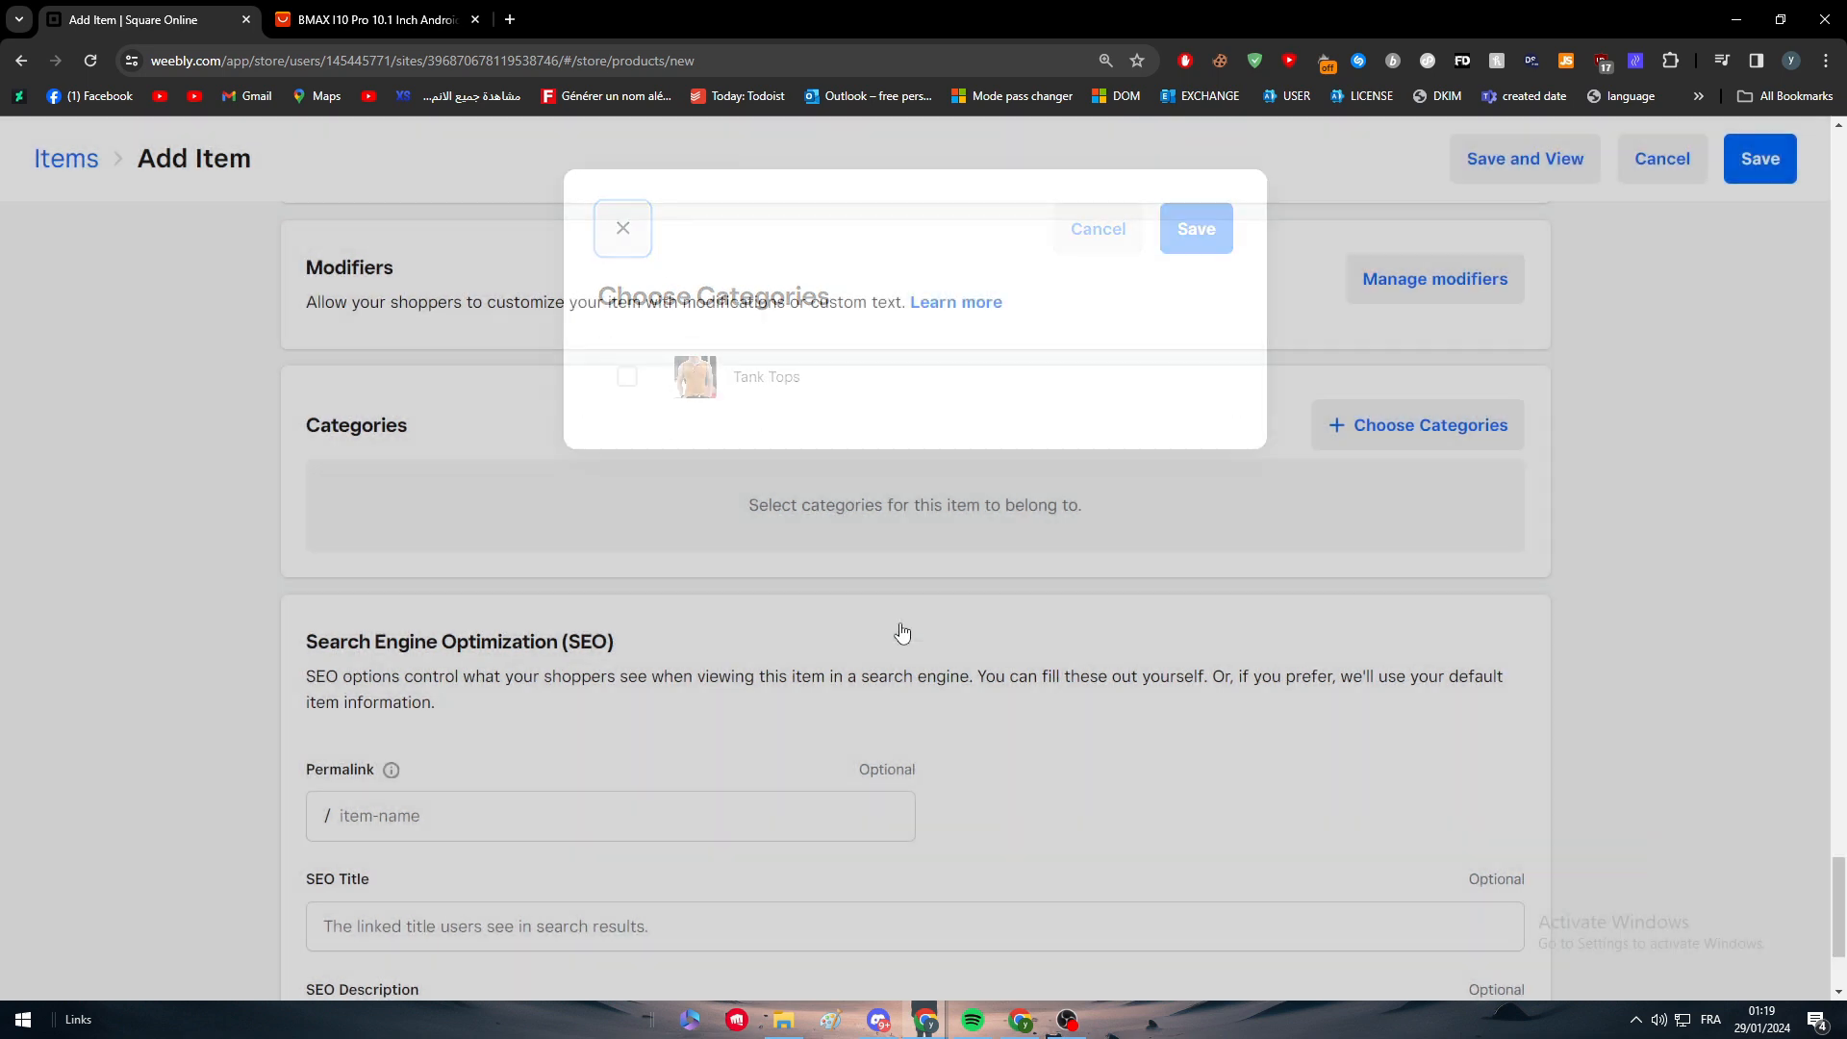
Set the item's permalink to IPAD in the Search Engine Optimization section.
scroll(385, 577, "down", 3)
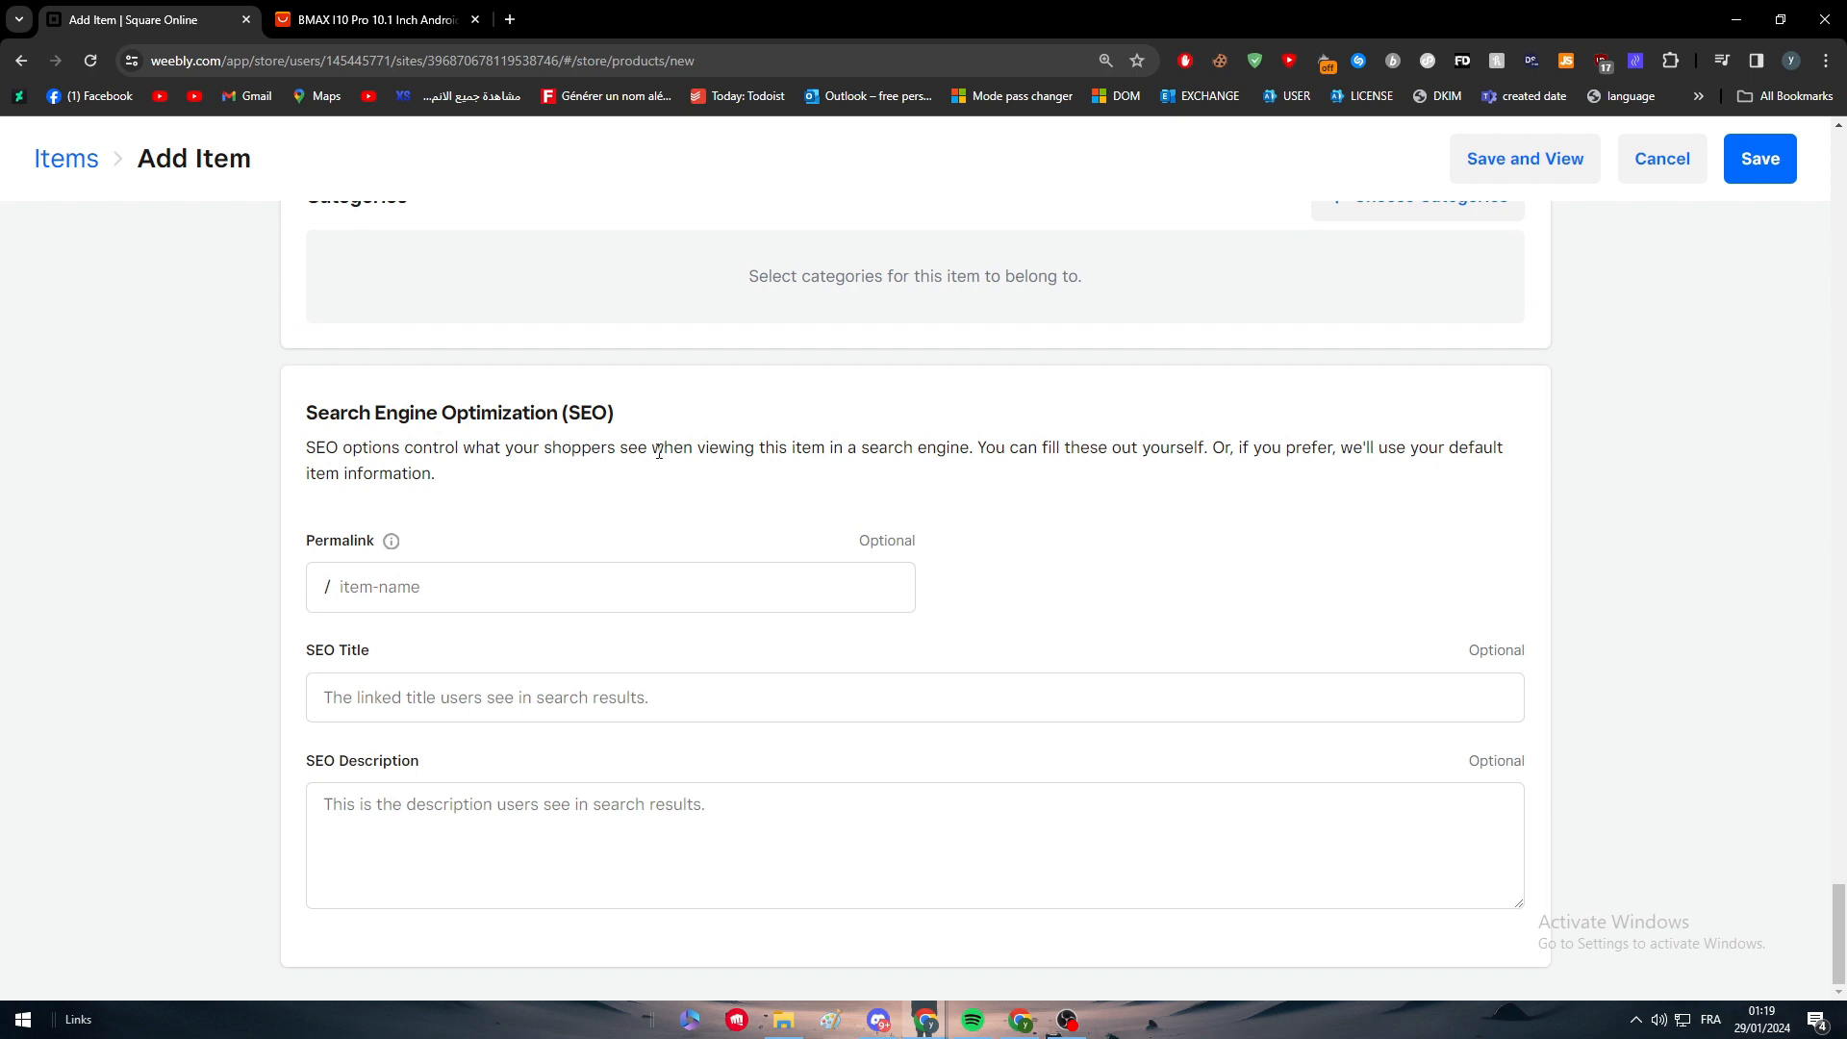
left_click(460, 571)
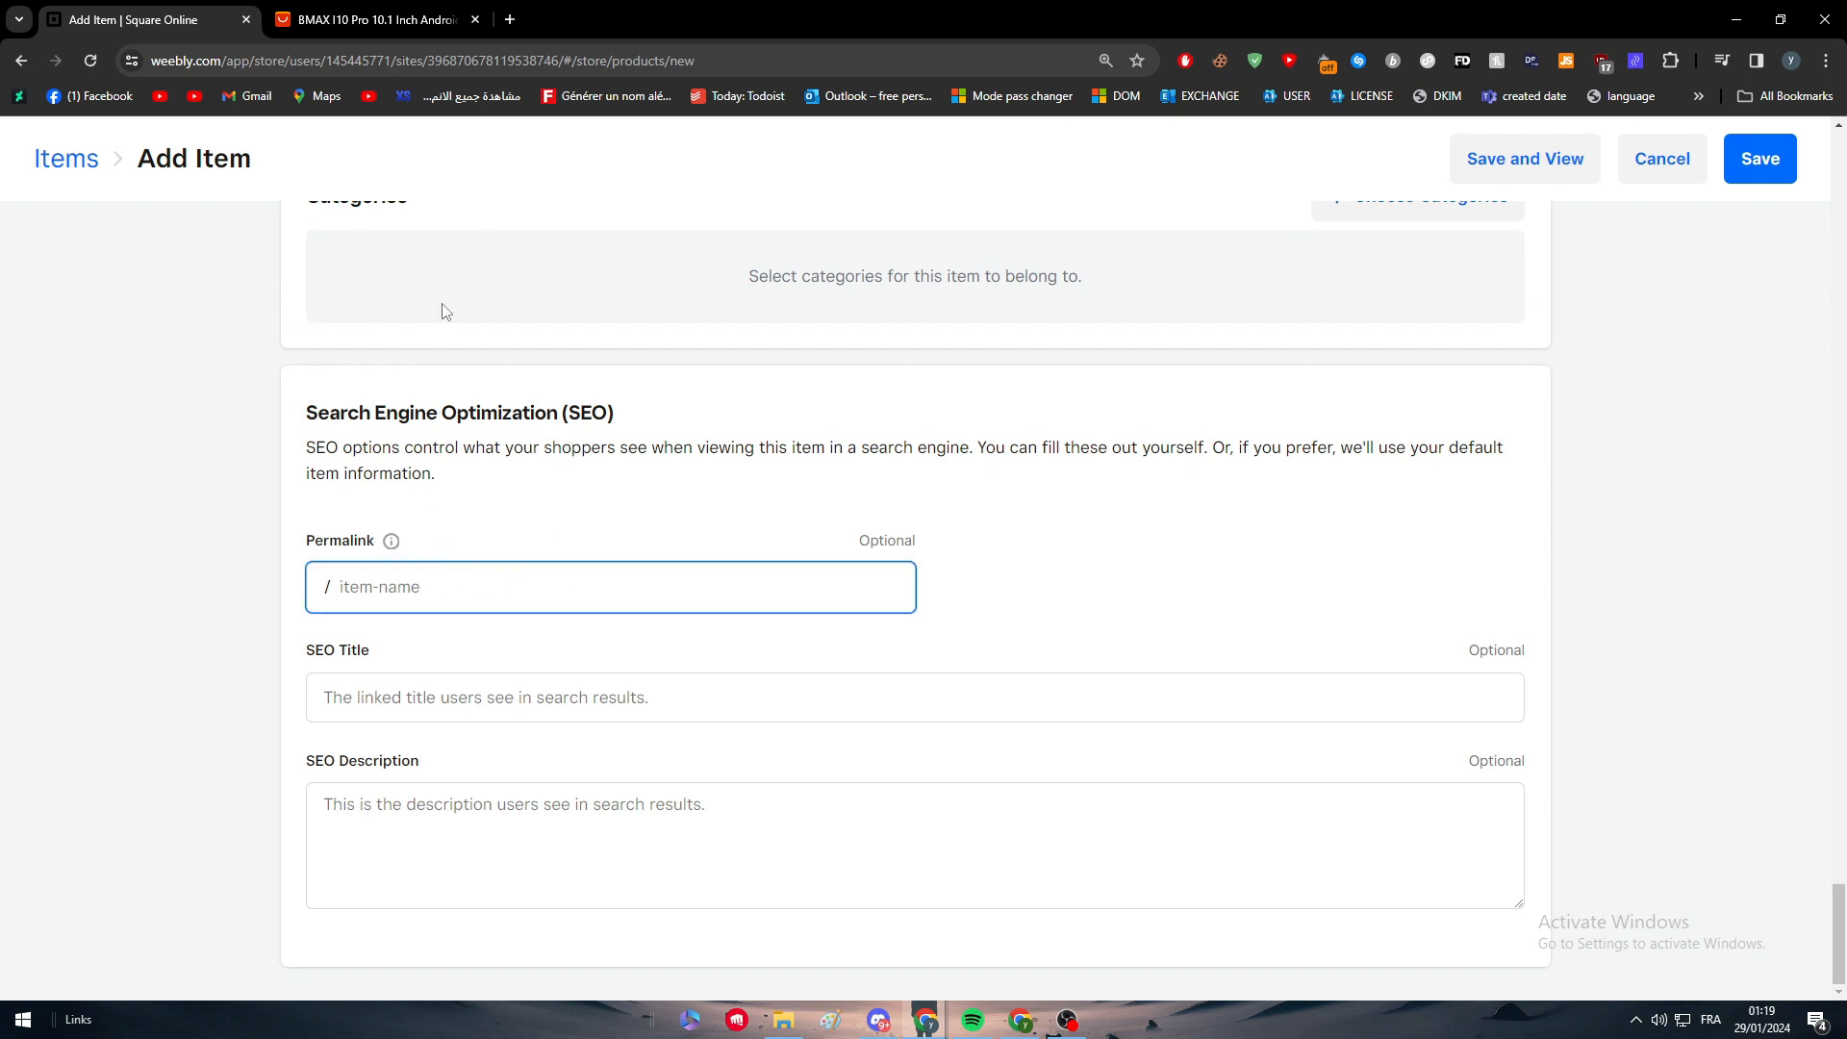
type("IPAD")
scroll(447, 329, "up", 1)
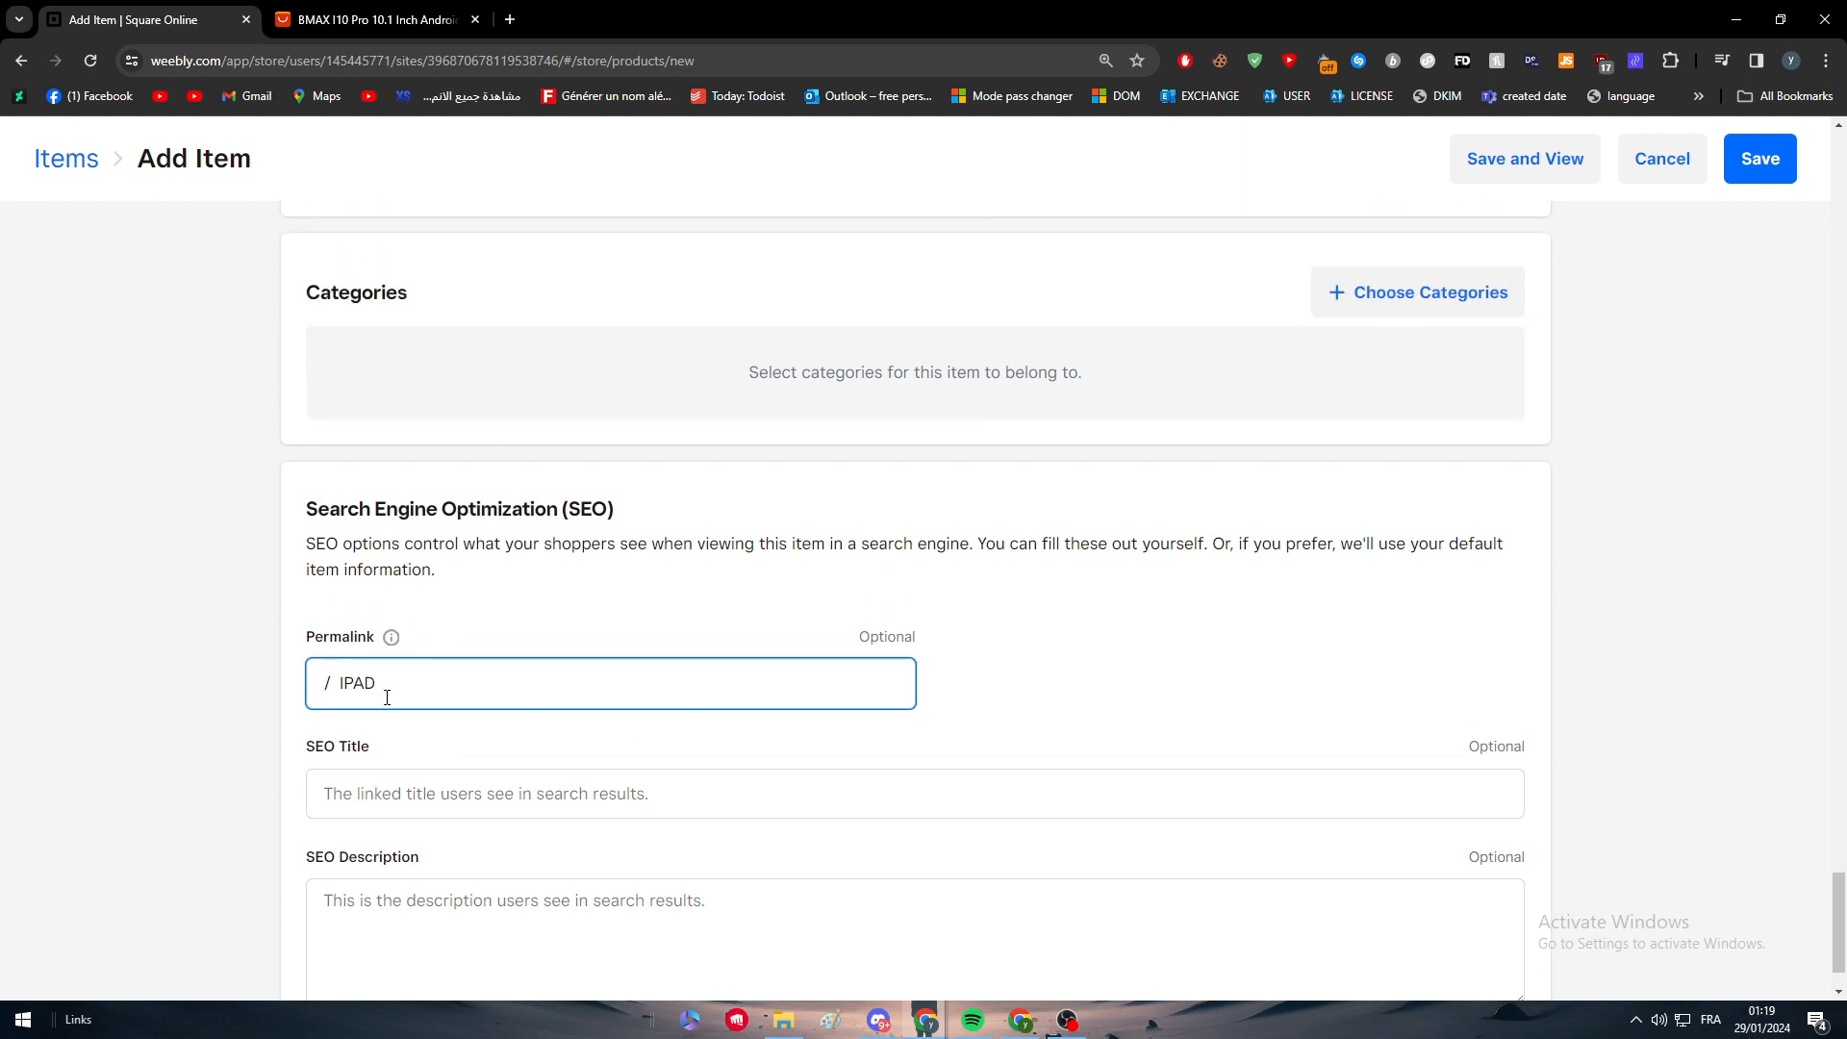
Copy the permalink text IPAD into both the SEO Title and the SEO Description.
left_click(263, 732)
double_click(357, 684)
key("ctrl+c")
left_click(540, 786)
key("ctrl+v")
left_click(453, 911)
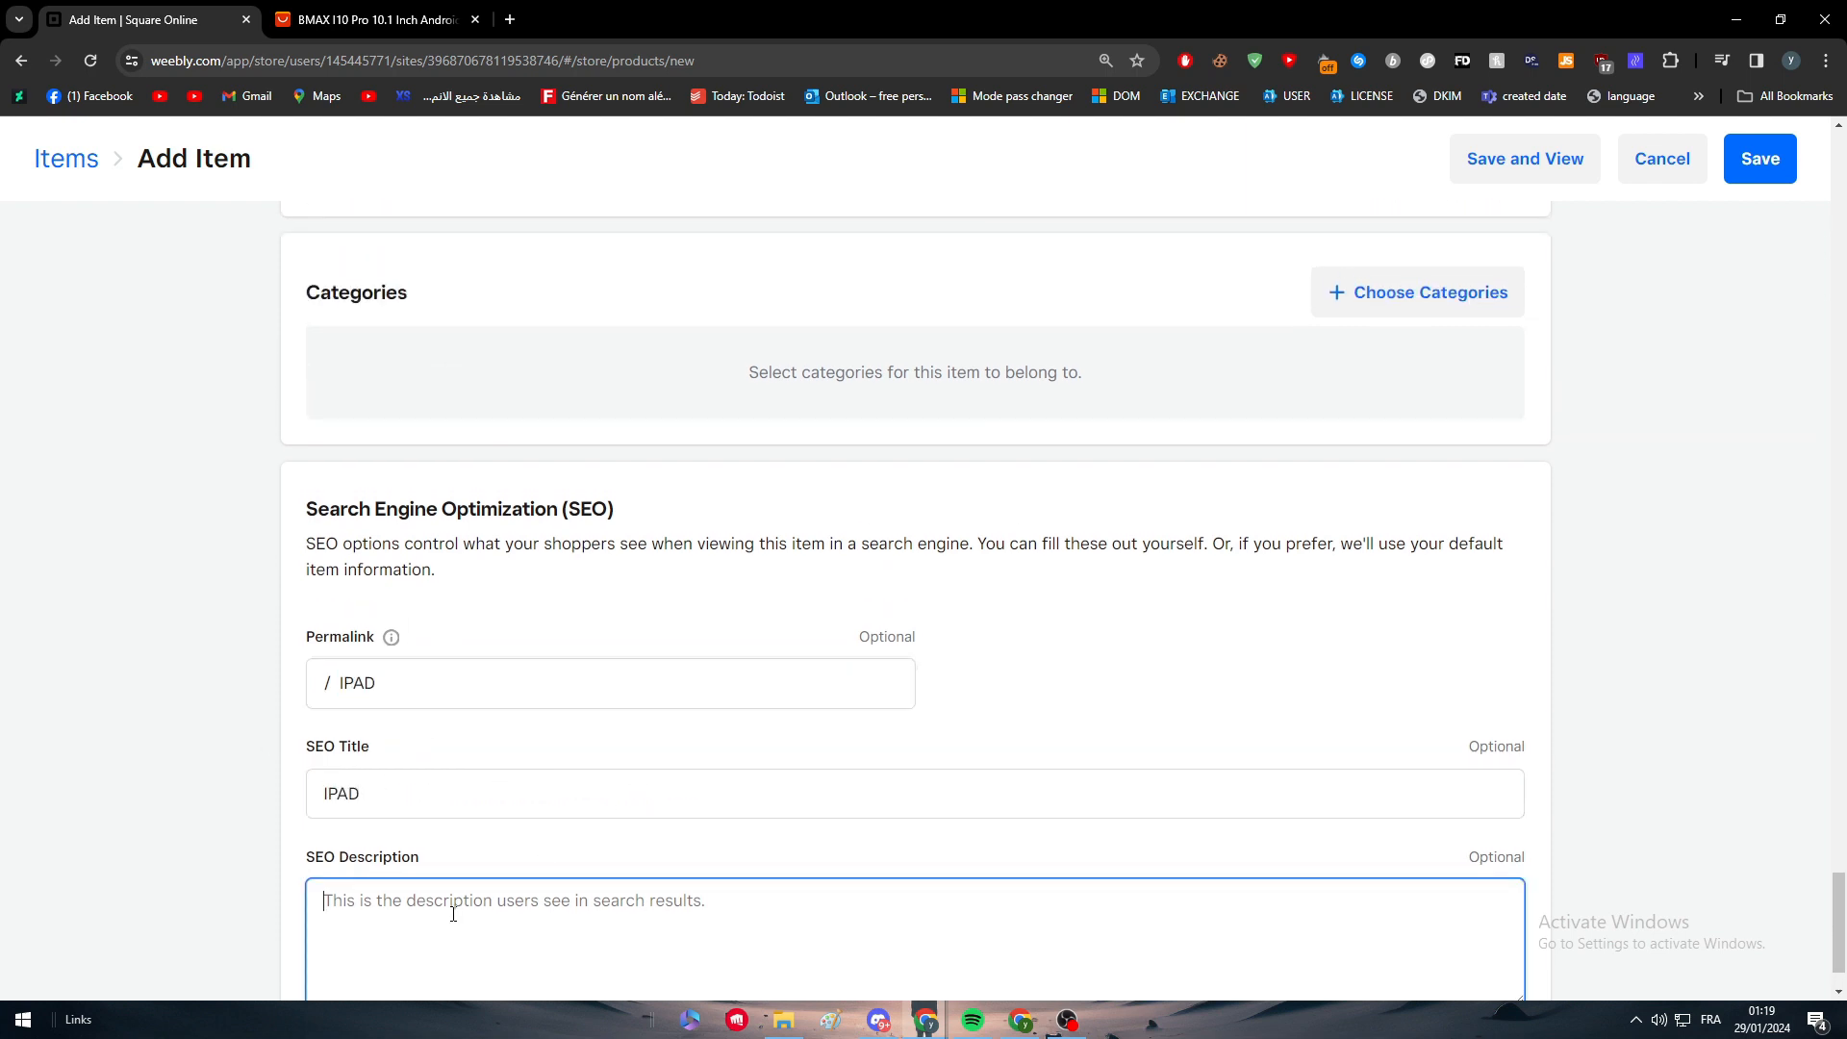
left_click(241, 824)
left_click(433, 914)
key("ctrl+v")
scroll(365, 875, "down", 1)
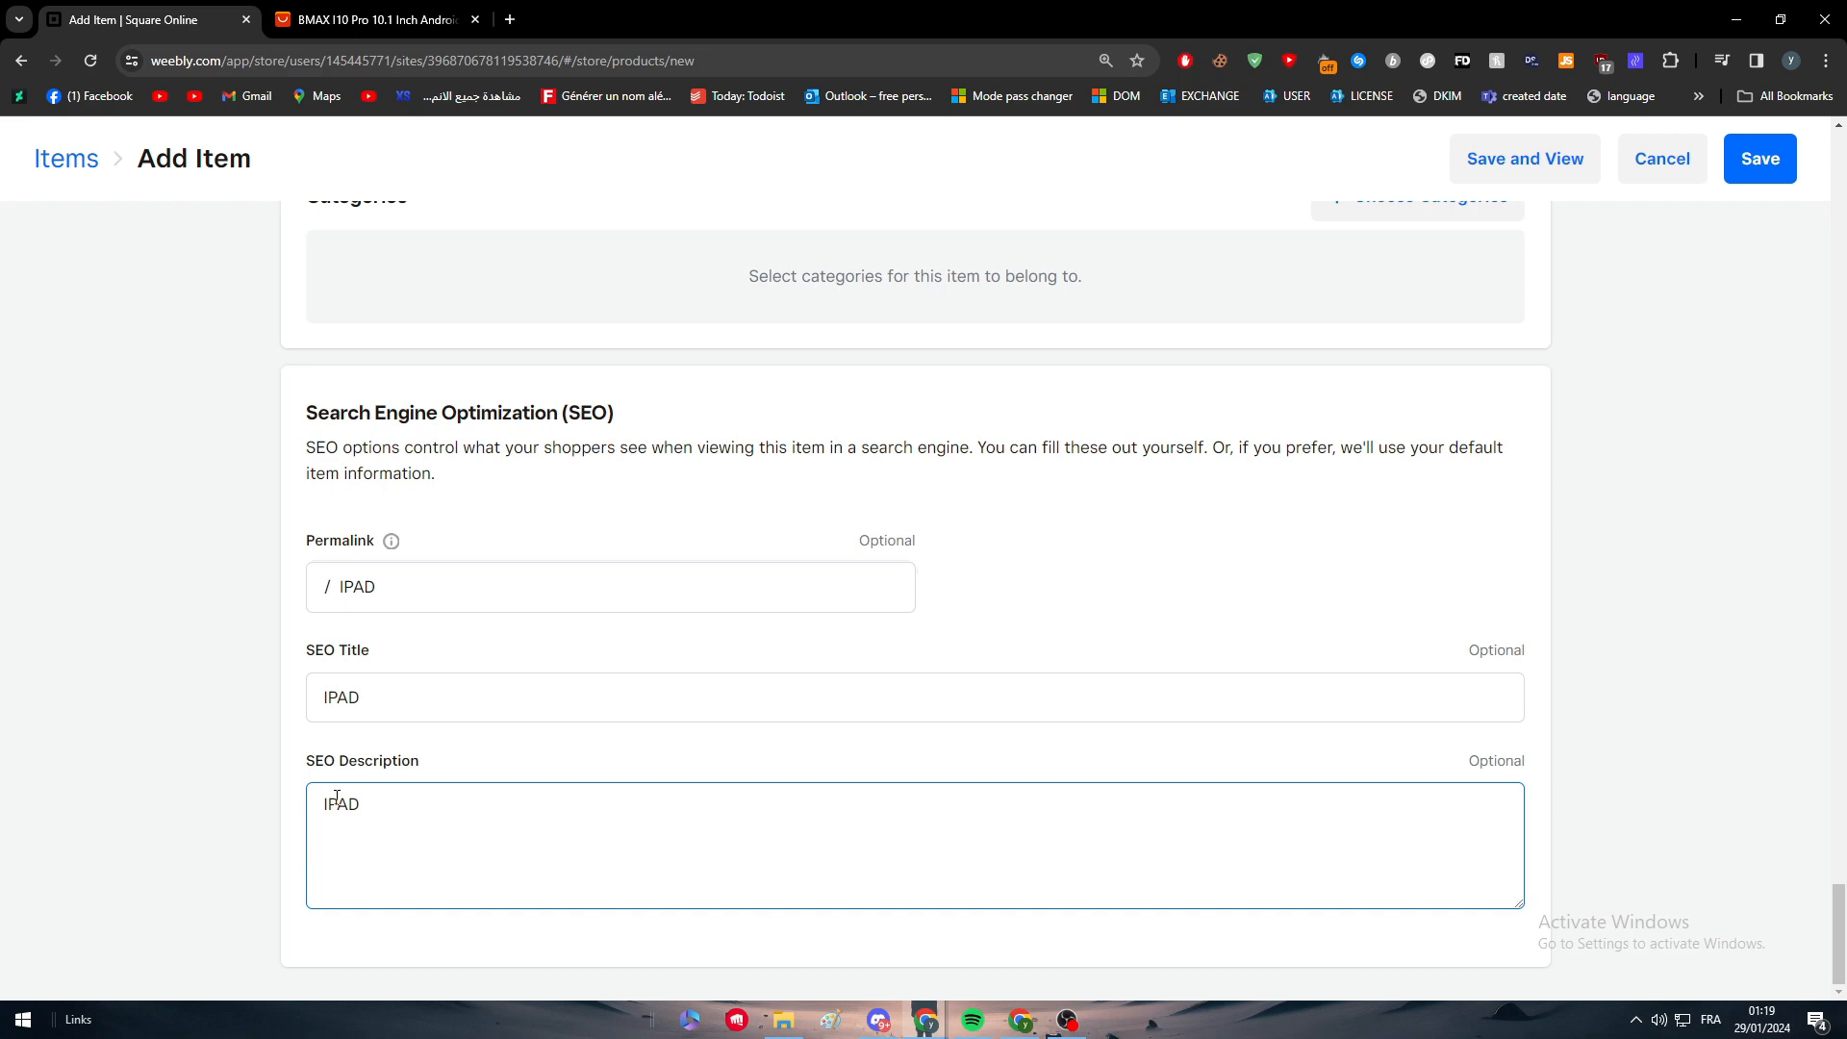
Save the new item to the store.
left_click(1652, 654)
scroll(1752, 394, "up", 3)
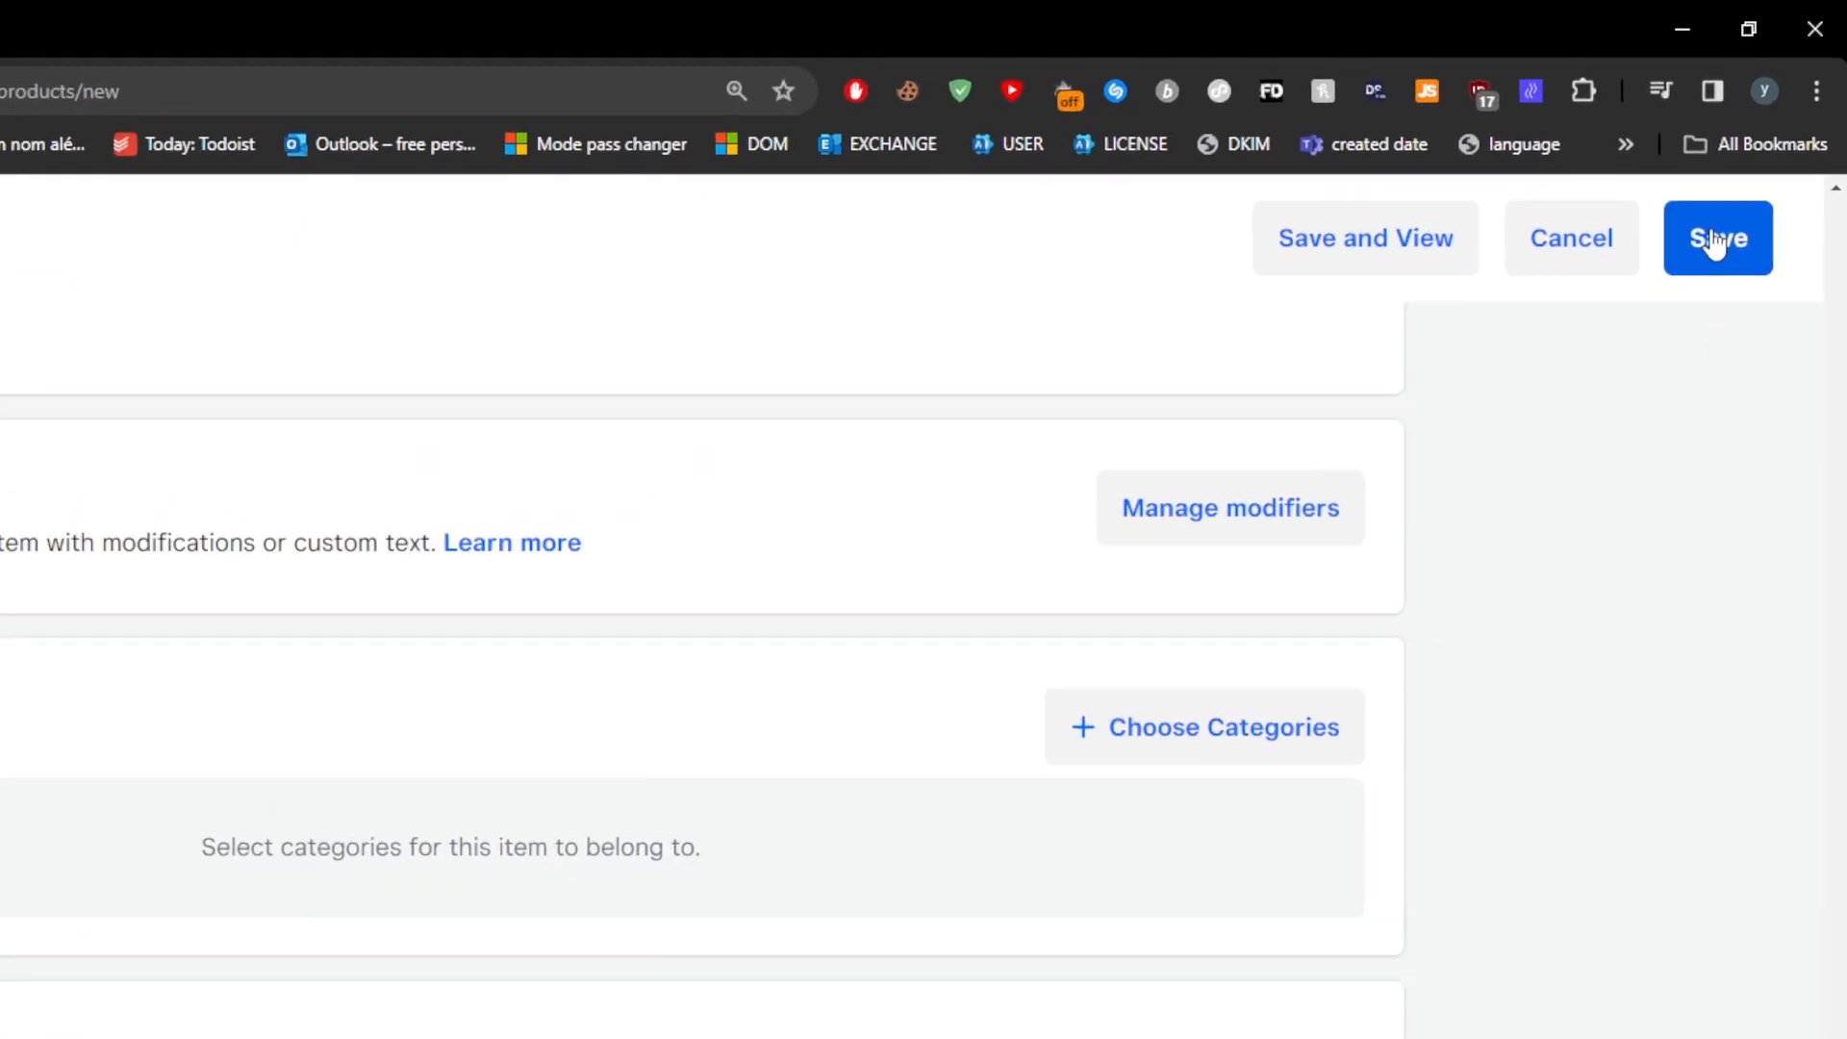
left_click(1756, 160)
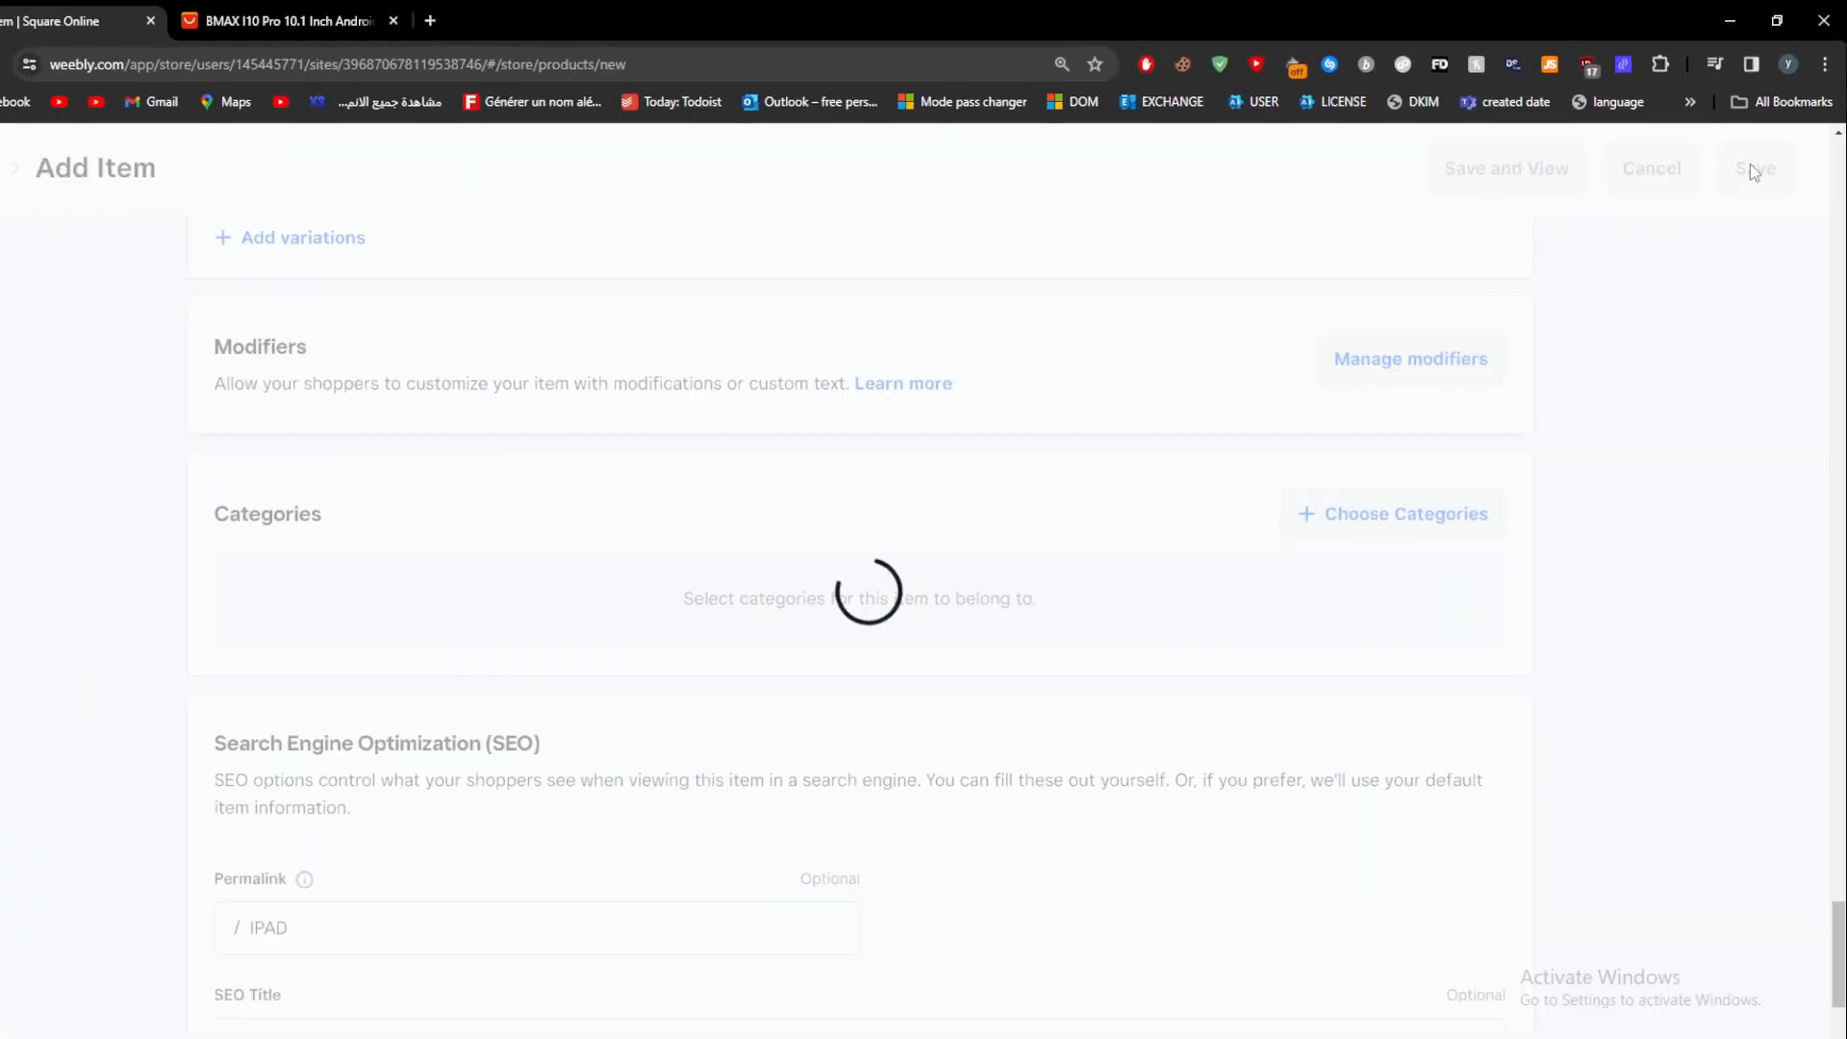